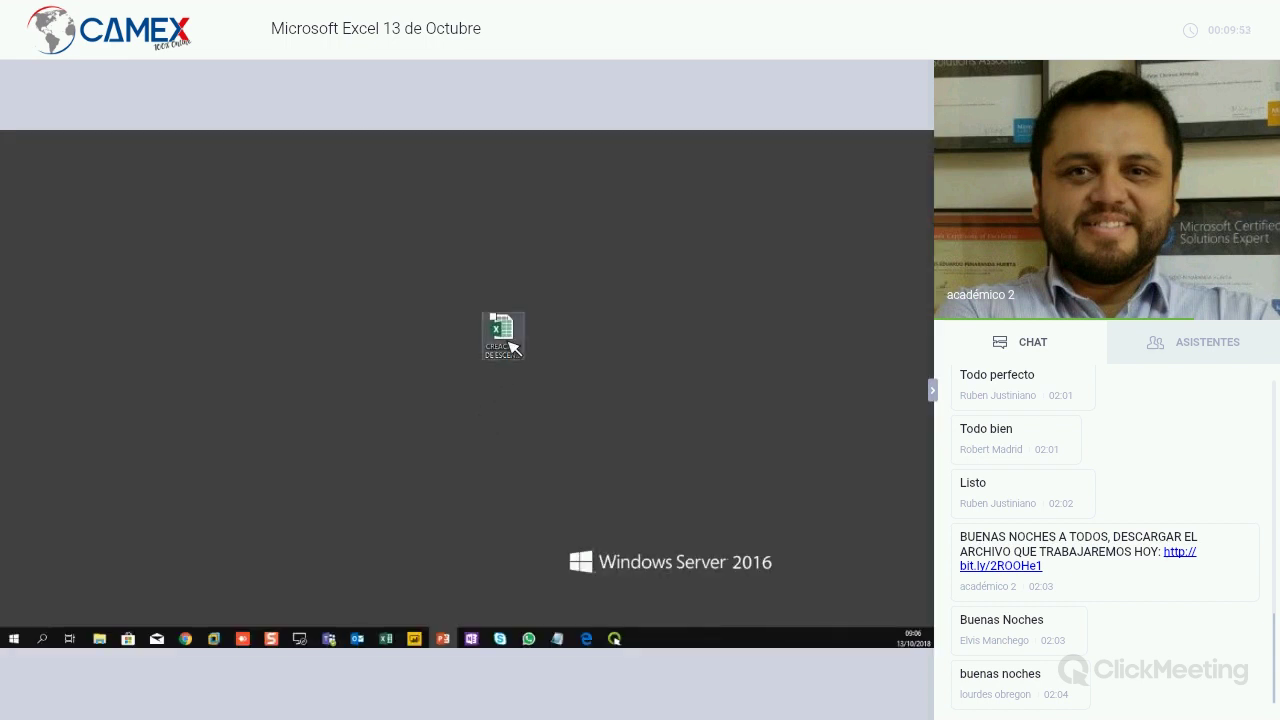
# Open the scenarios, goal seek and Solver workbook from the desktop in Excel
pyautogui.click(505, 345)
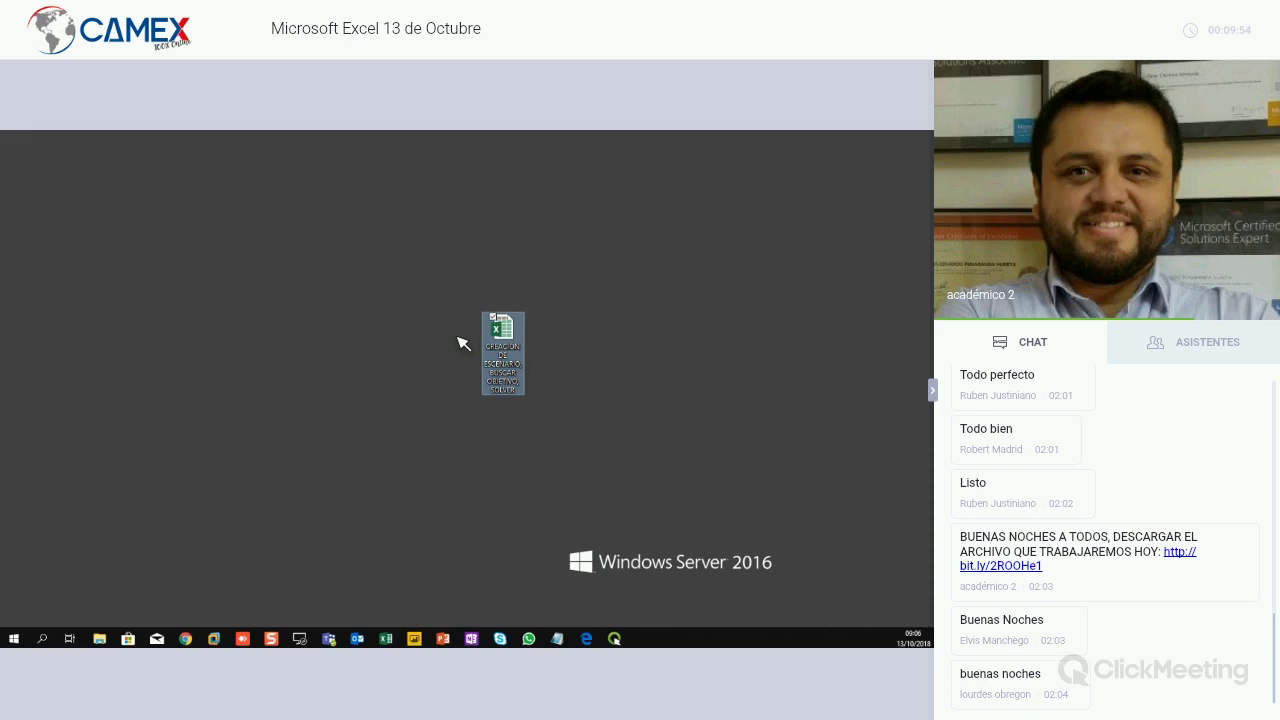
pyautogui.moveTo(500, 335); pyautogui.dragTo(456, 335)
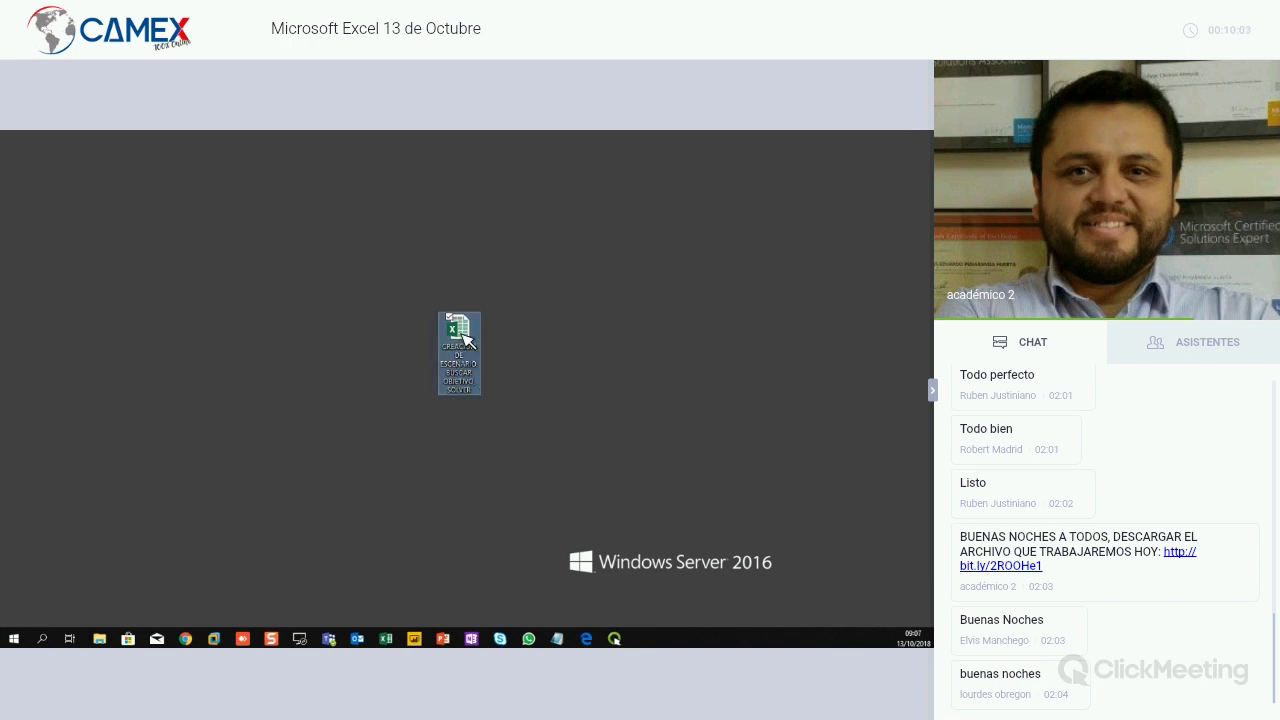
pyautogui.doubleClick(463, 336)
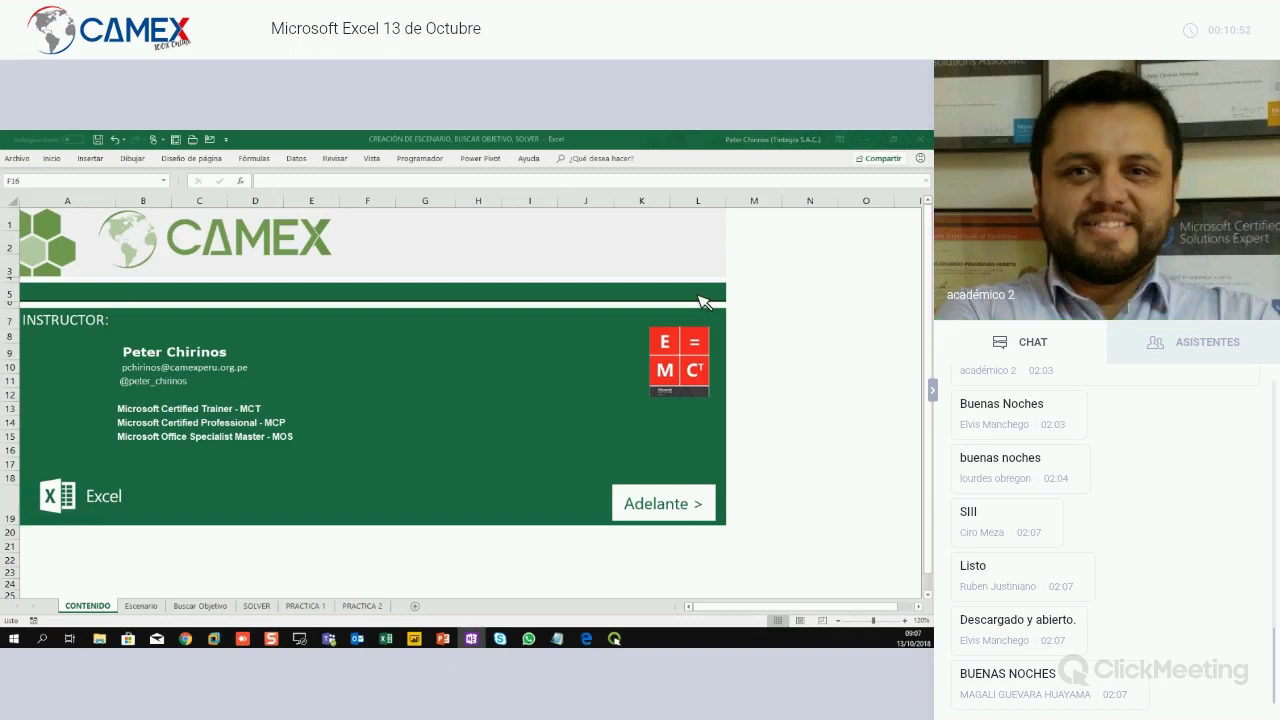
# Show the Escenario cash-flow sheet at 130% zoom with the Datos ribbon tab active
pyautogui.click(453, 418)
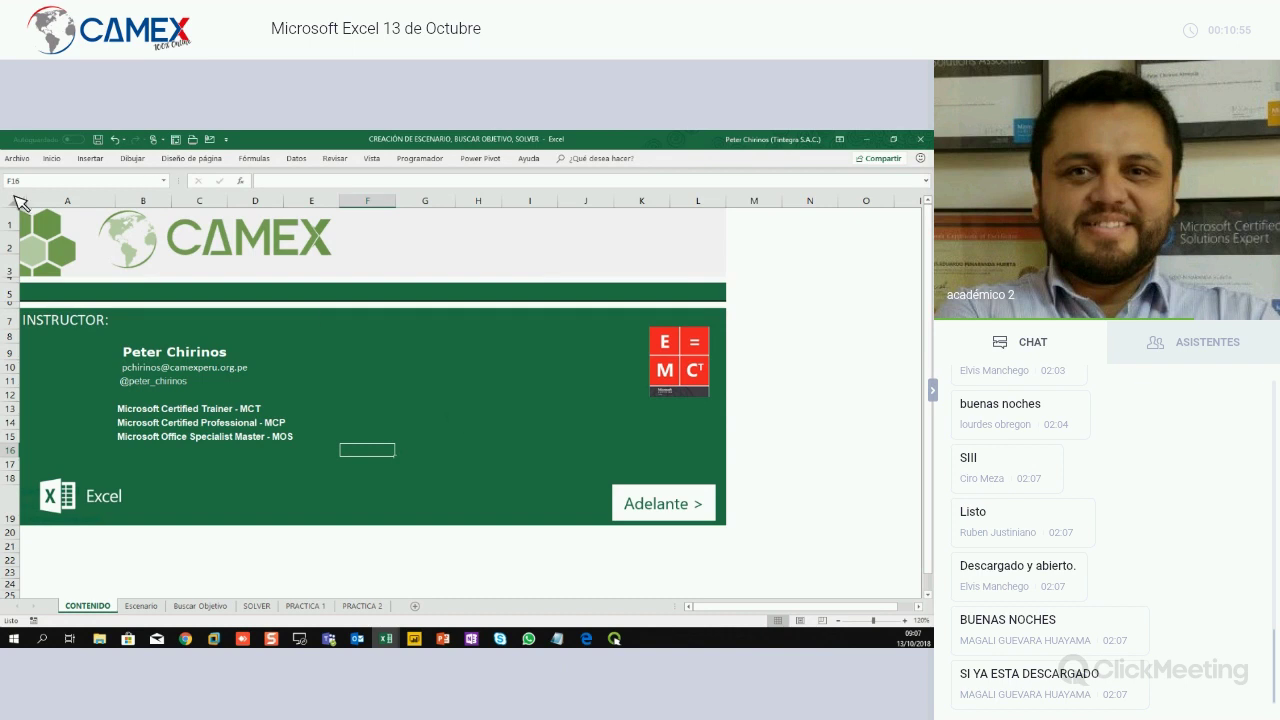
pyautogui.hotkey('alt', 'Tab')
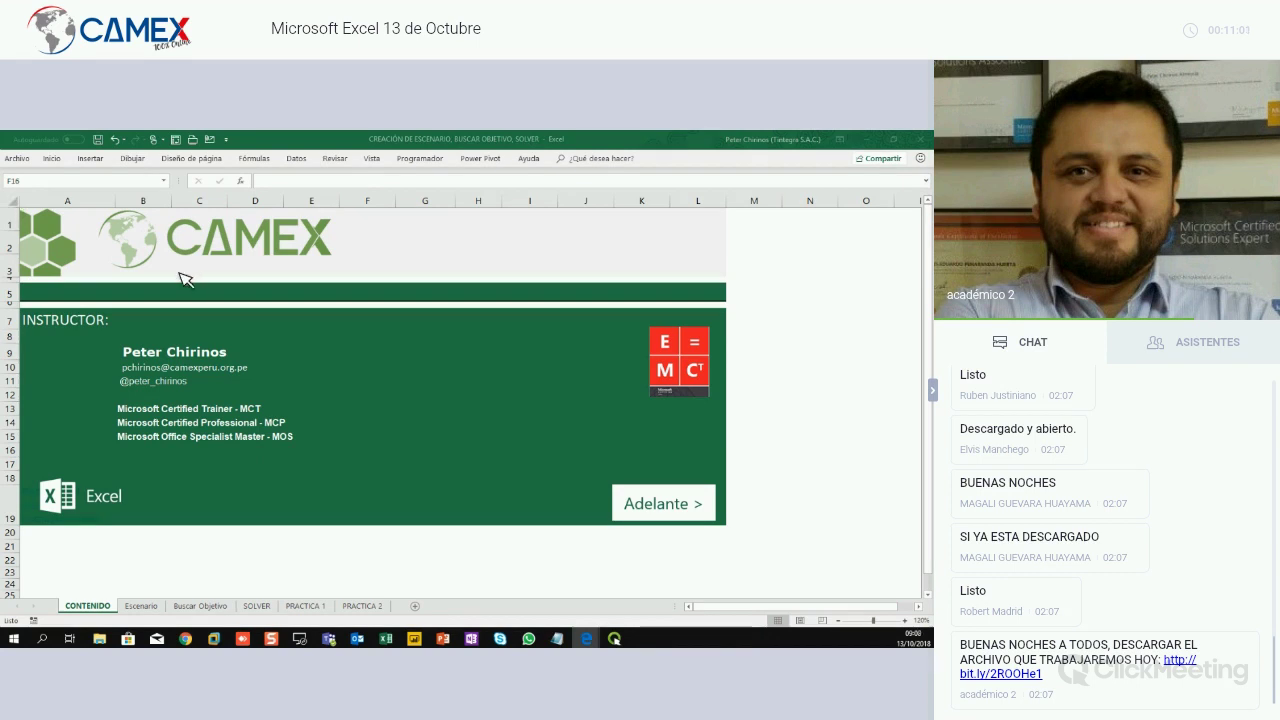
pyautogui.hotkey('alt', 'Tab')
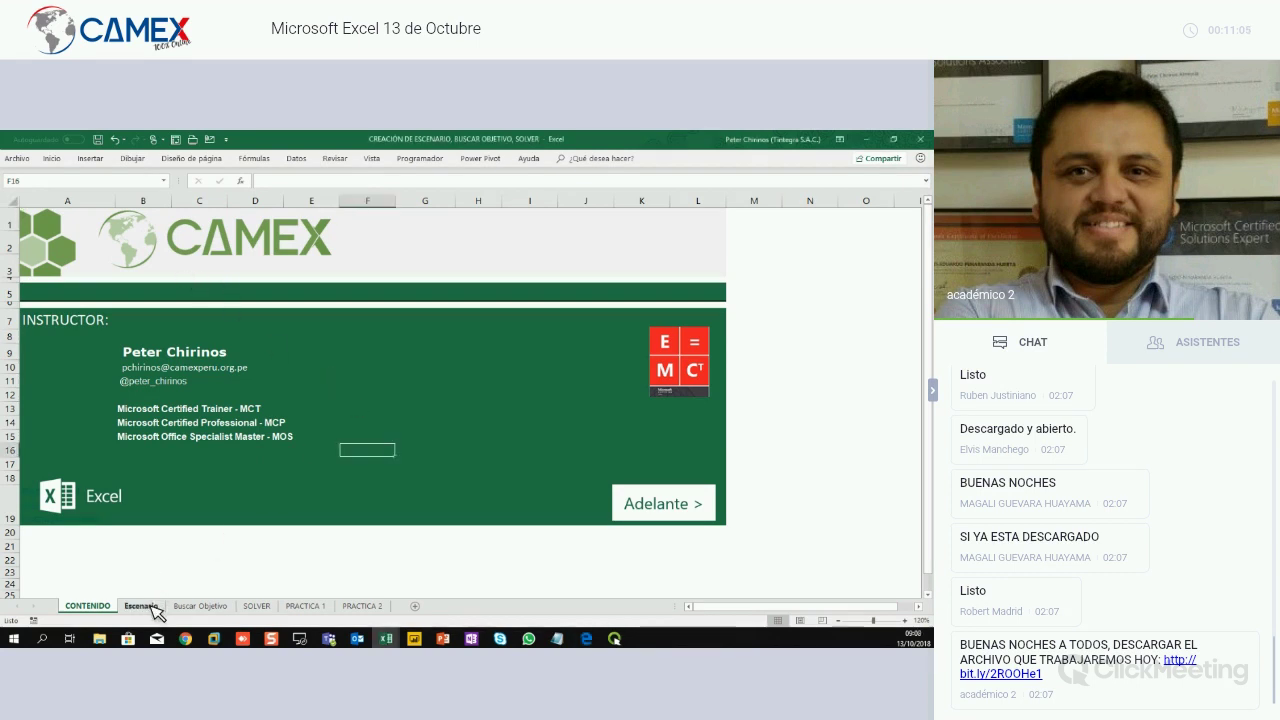
pyautogui.click(145, 606)
pyautogui.click(402, 428)
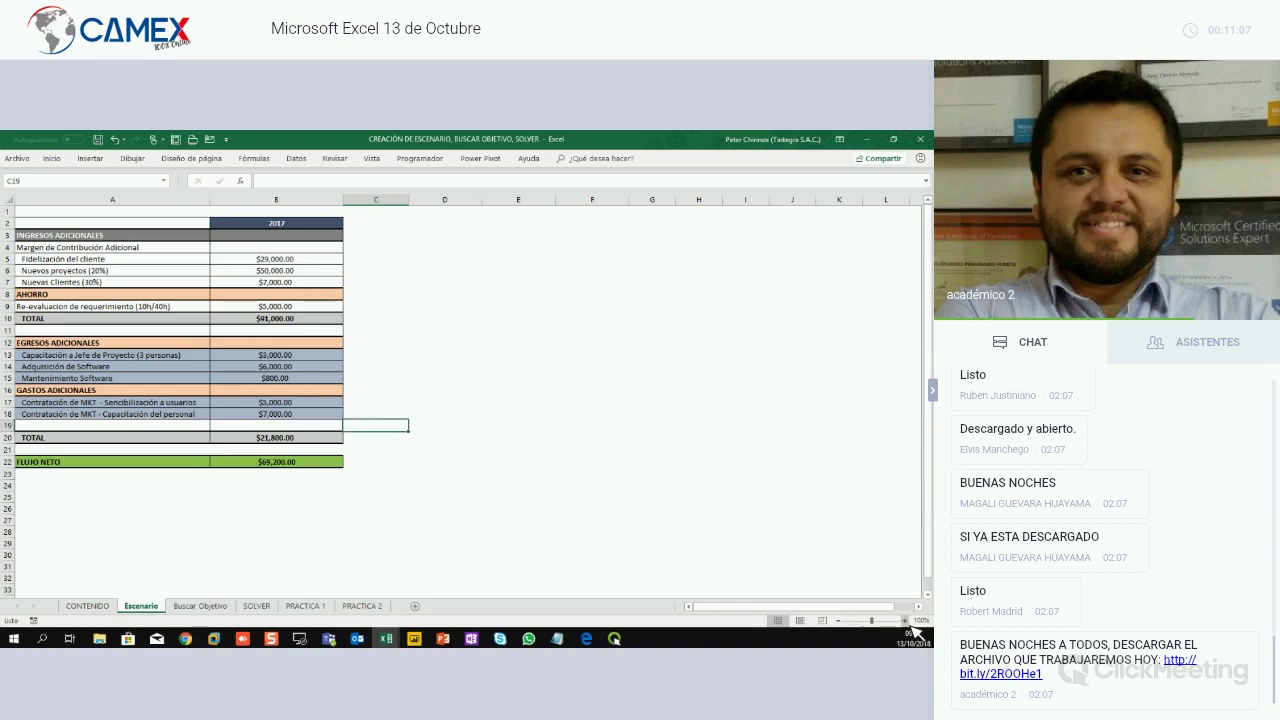
pyautogui.keyDown('ctrl'); pyautogui.scroll(3, 800, 570); pyautogui.keyUp('ctrl')
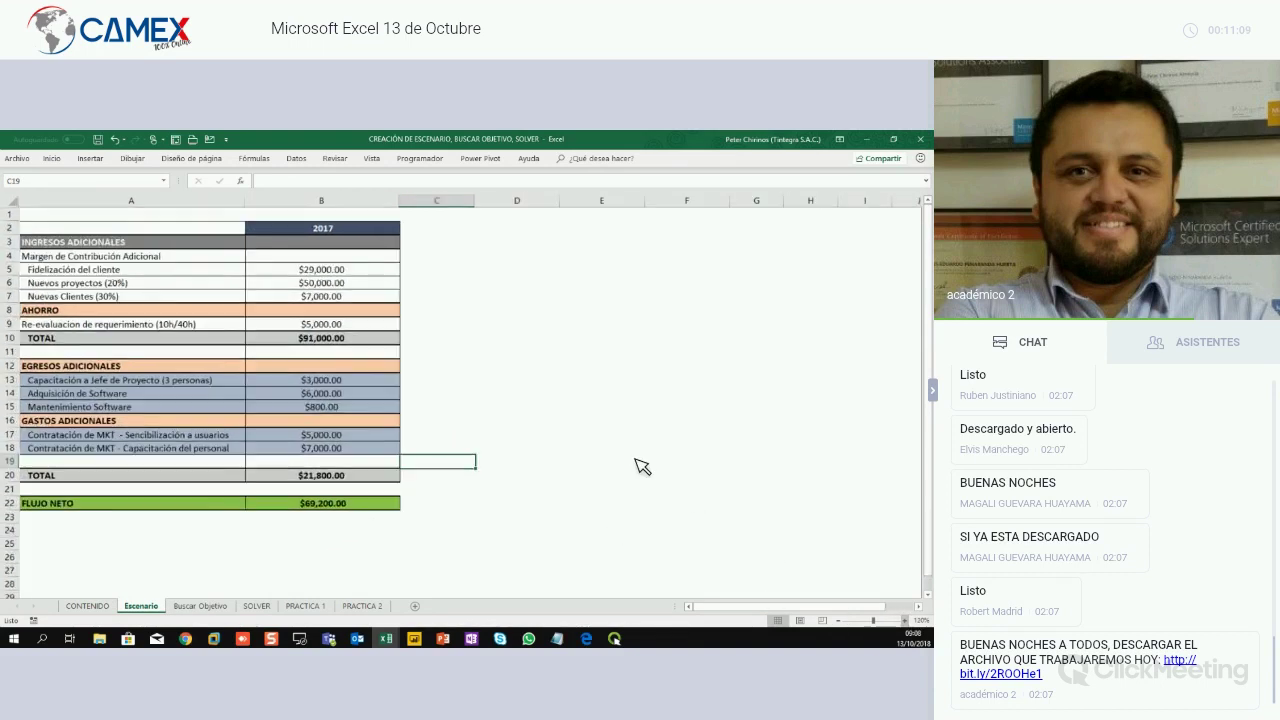
pyautogui.click(590, 441)
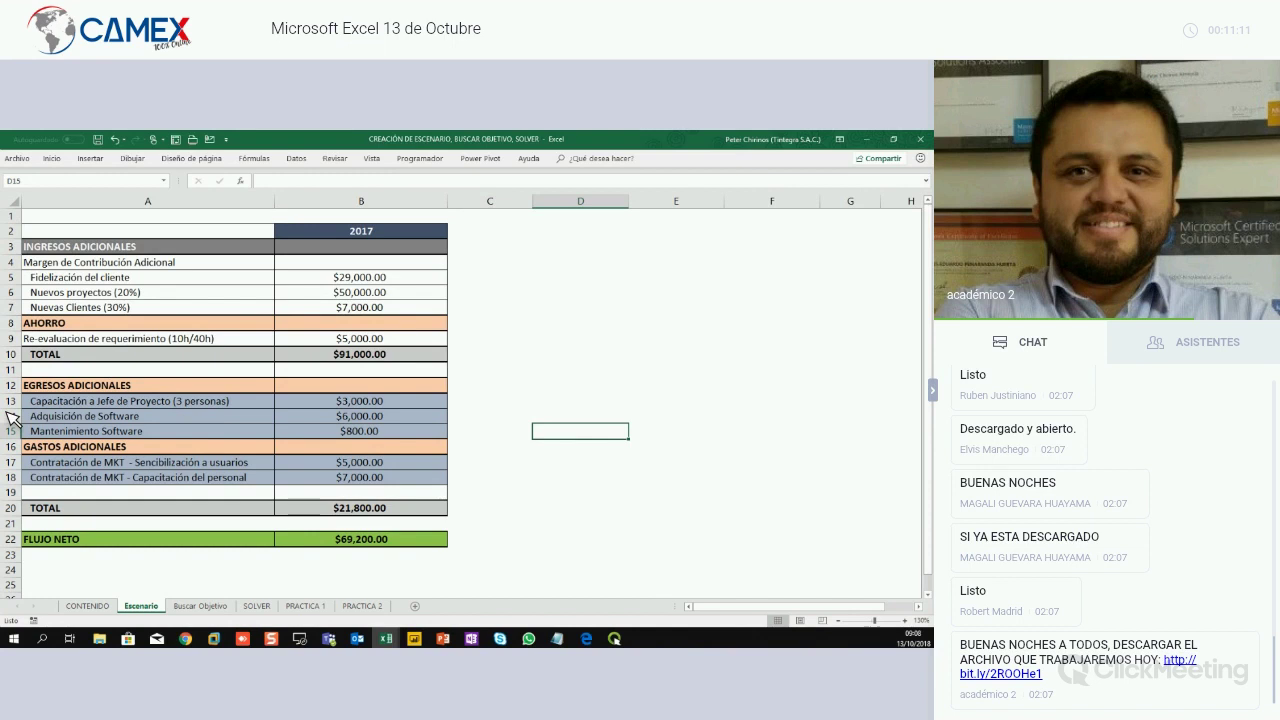
pyautogui.click(505, 389)
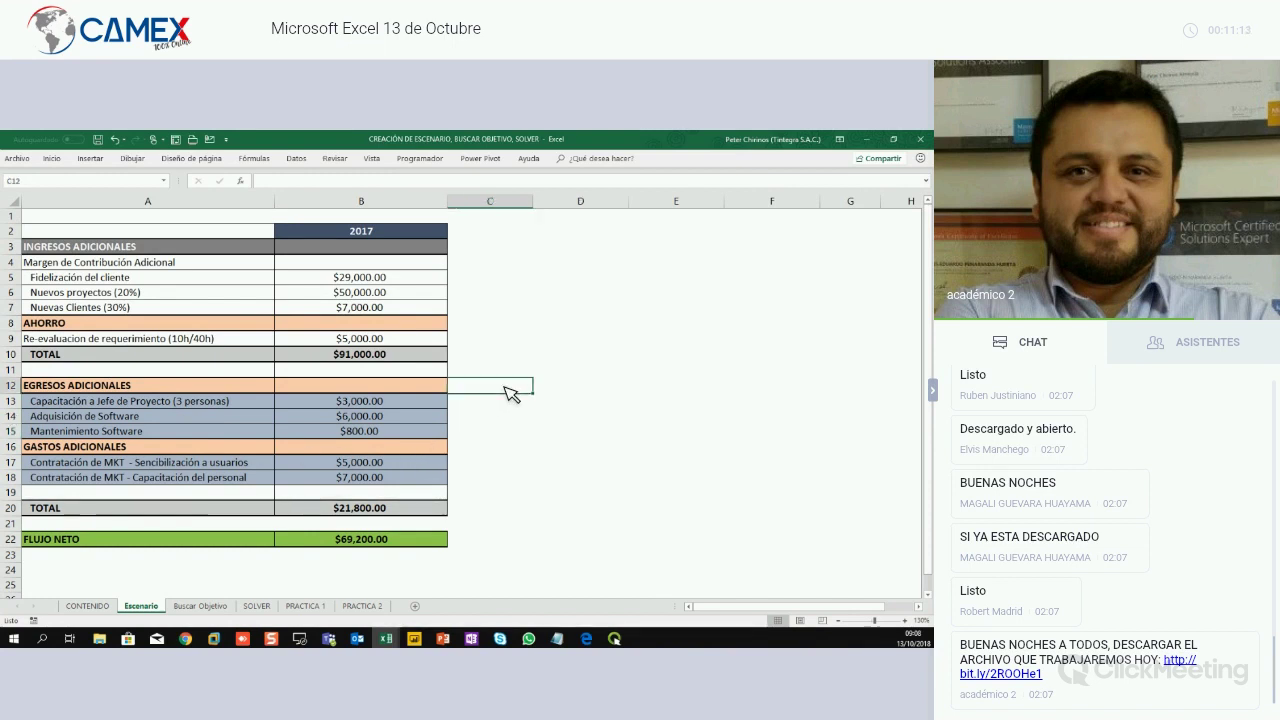
pyautogui.click(296, 158)
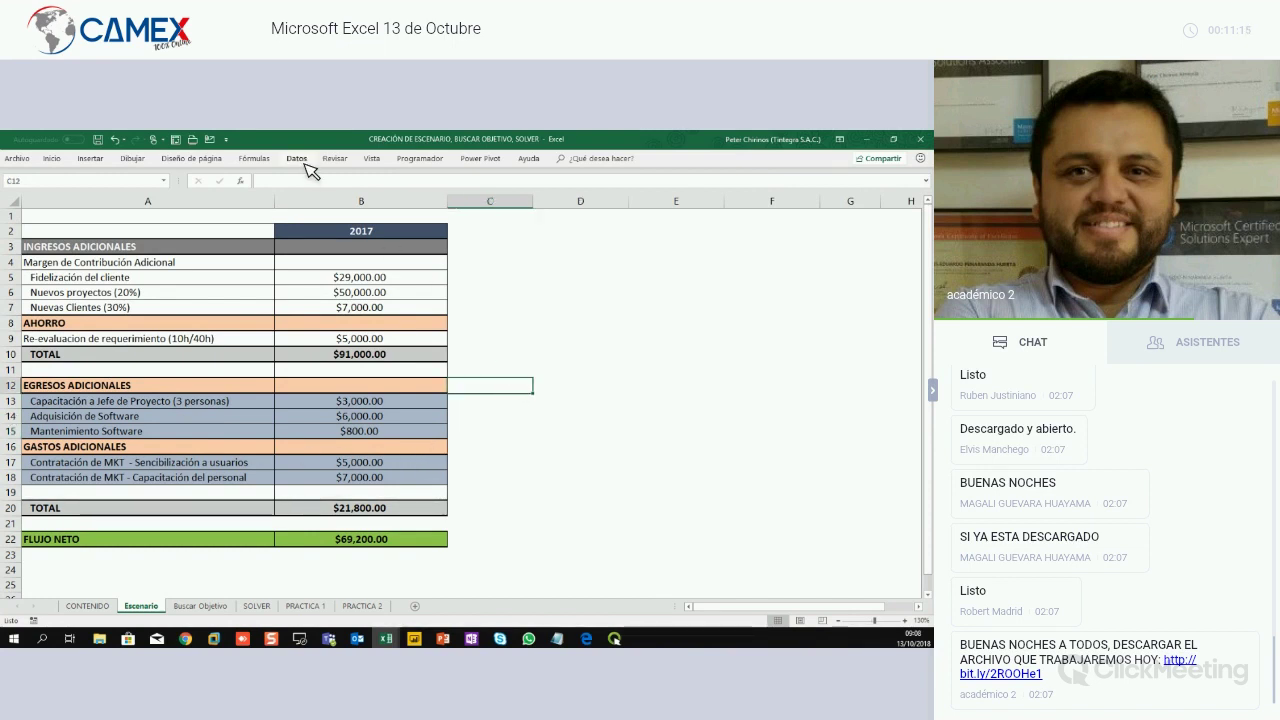
# Set the zoom to 120% and open the Análisis de hipótesis dropdown
pyautogui.click(843, 619)
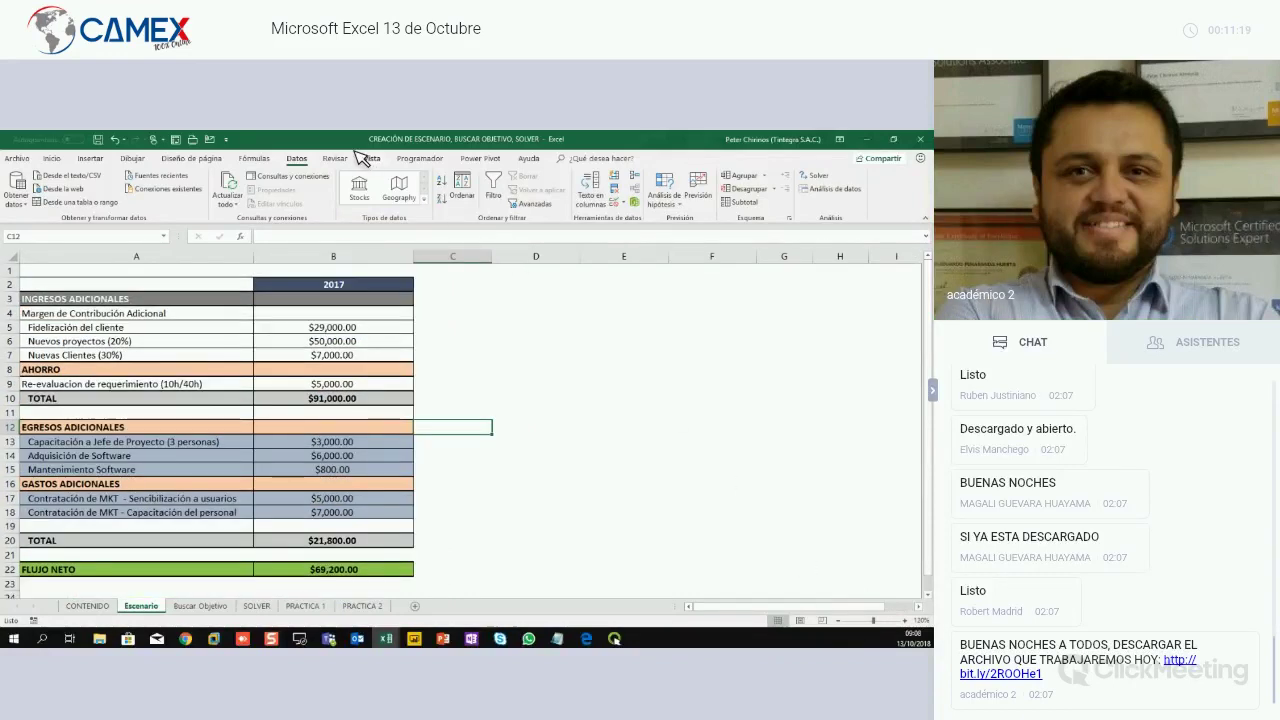
pyautogui.click(666, 204)
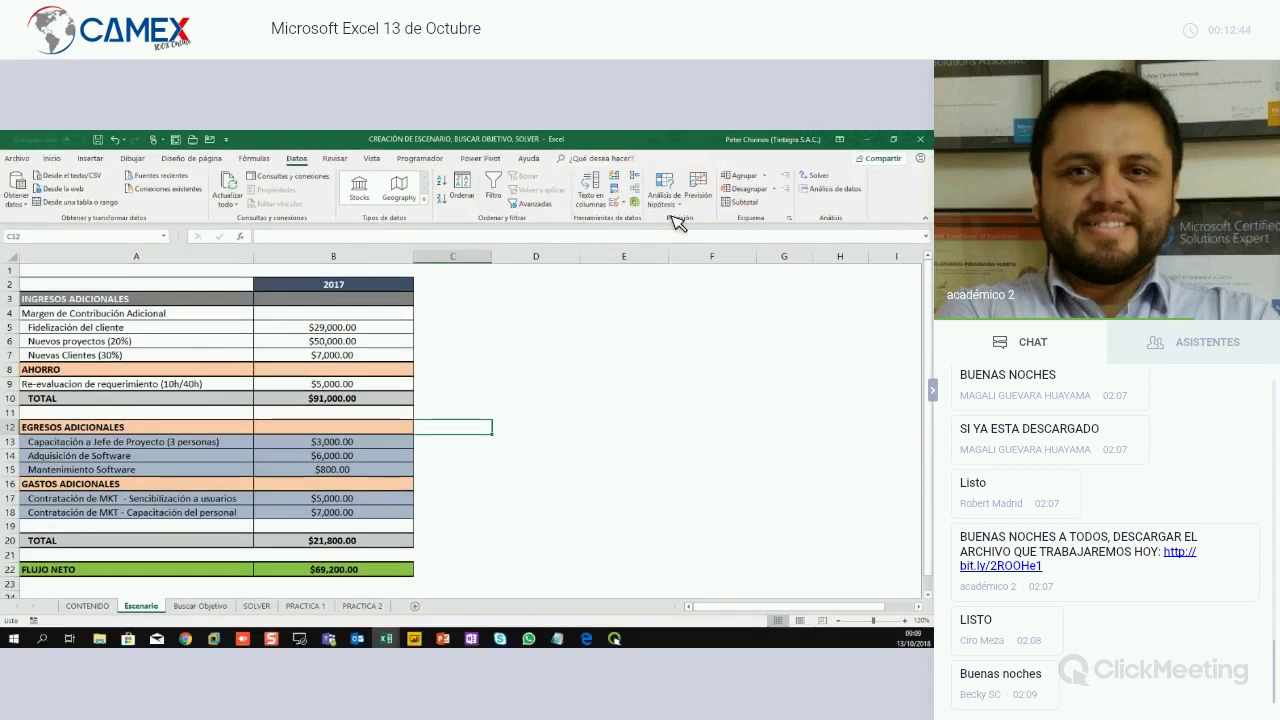
pyautogui.click(672, 202)
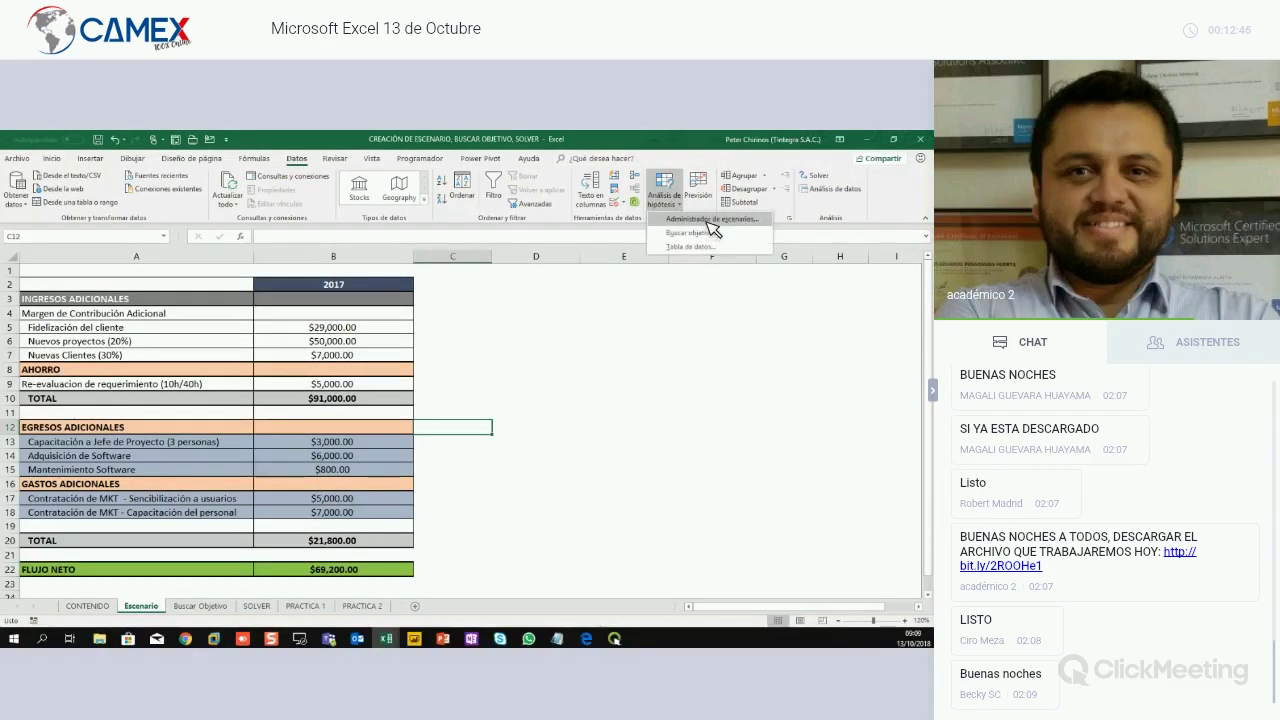
# In Administrador de escenarios, delete OPCION_ORIGINAL, OPCION_B and OPCION_A
pyautogui.click(712, 220)
pyautogui.moveTo(553, 212)
pyautogui.mouseDown()
pyautogui.moveTo(533, 315)
pyautogui.moveTo(491, 291)
pyautogui.mouseUp()
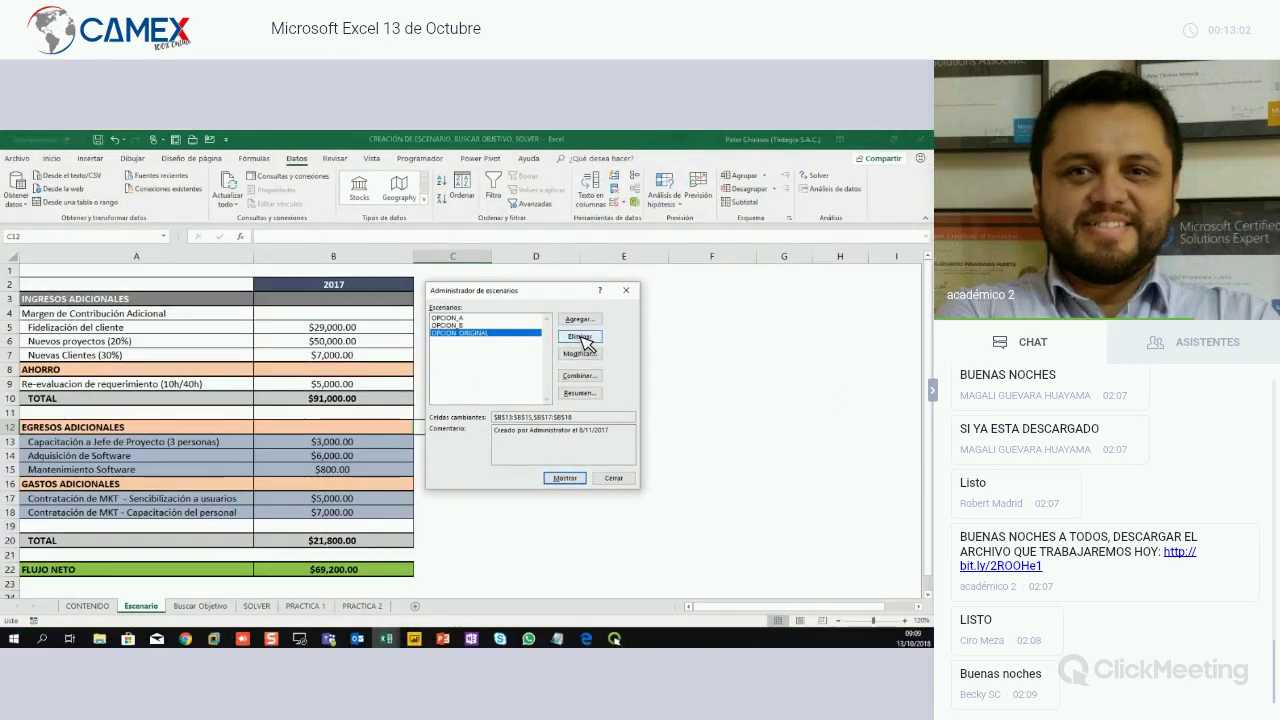
pyautogui.click(581, 338)
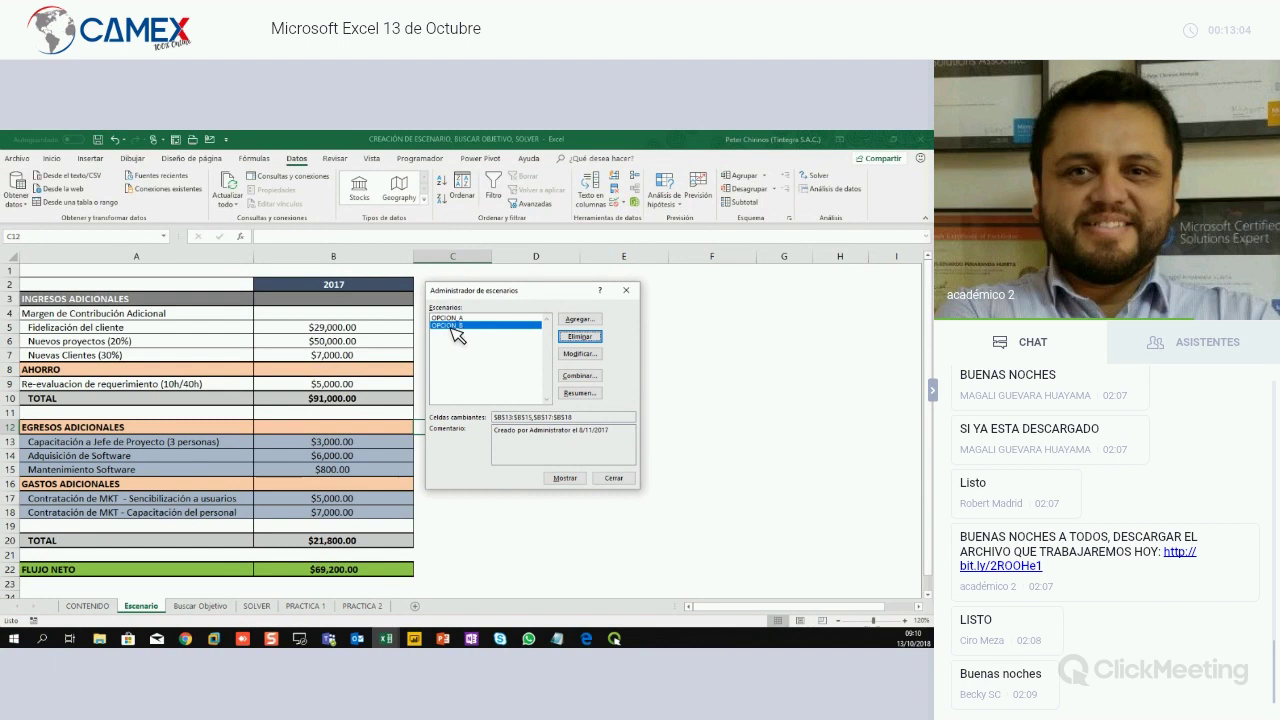
pyautogui.click(580, 336)
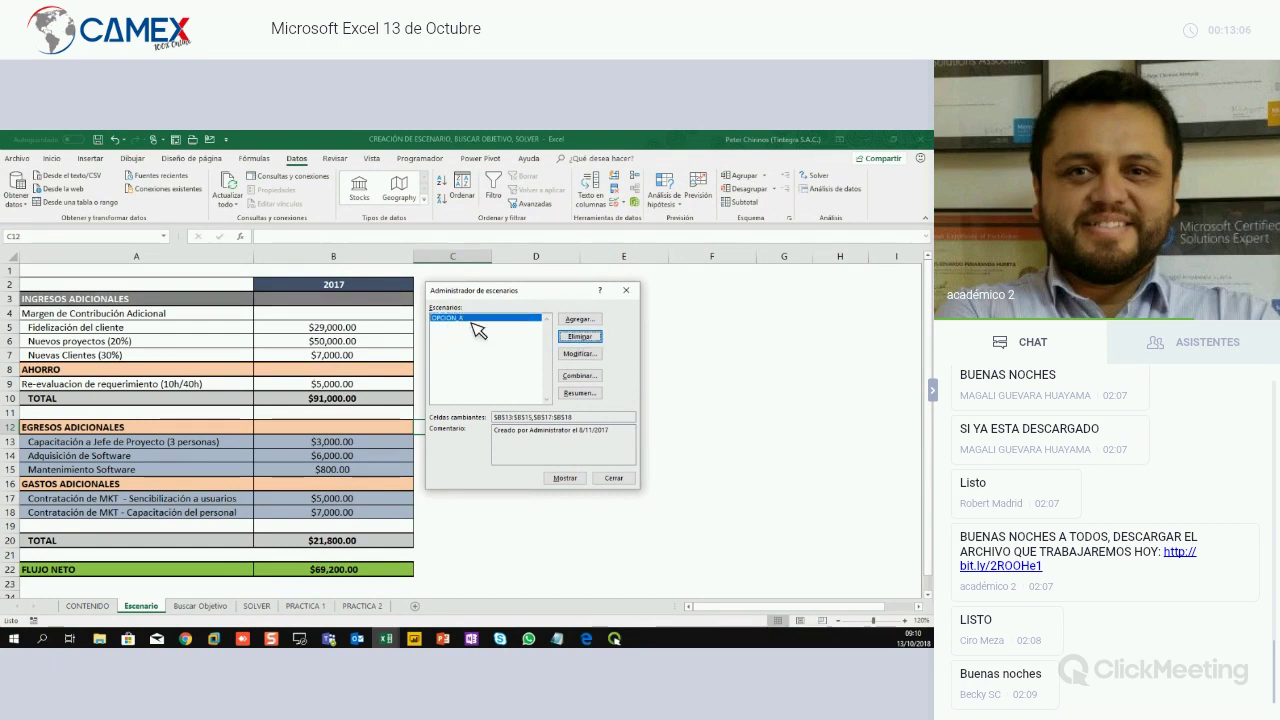
pyautogui.click(580, 336)
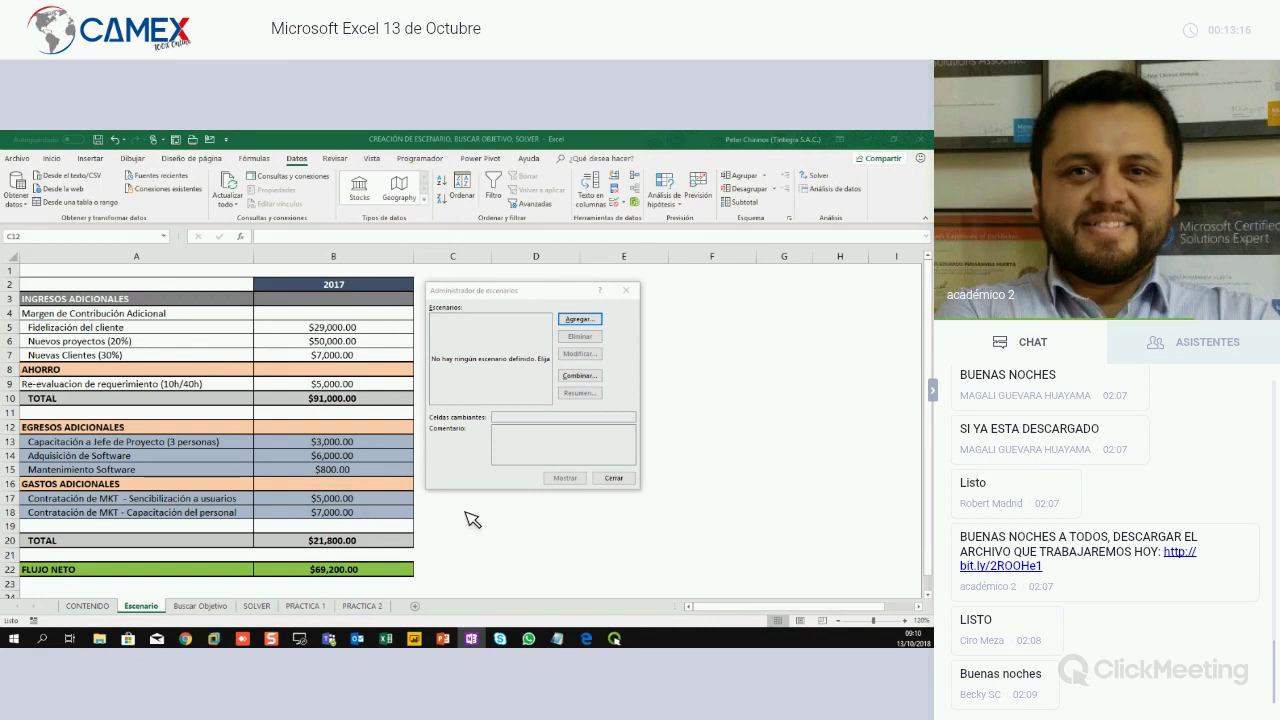
pyautogui.click(478, 346)
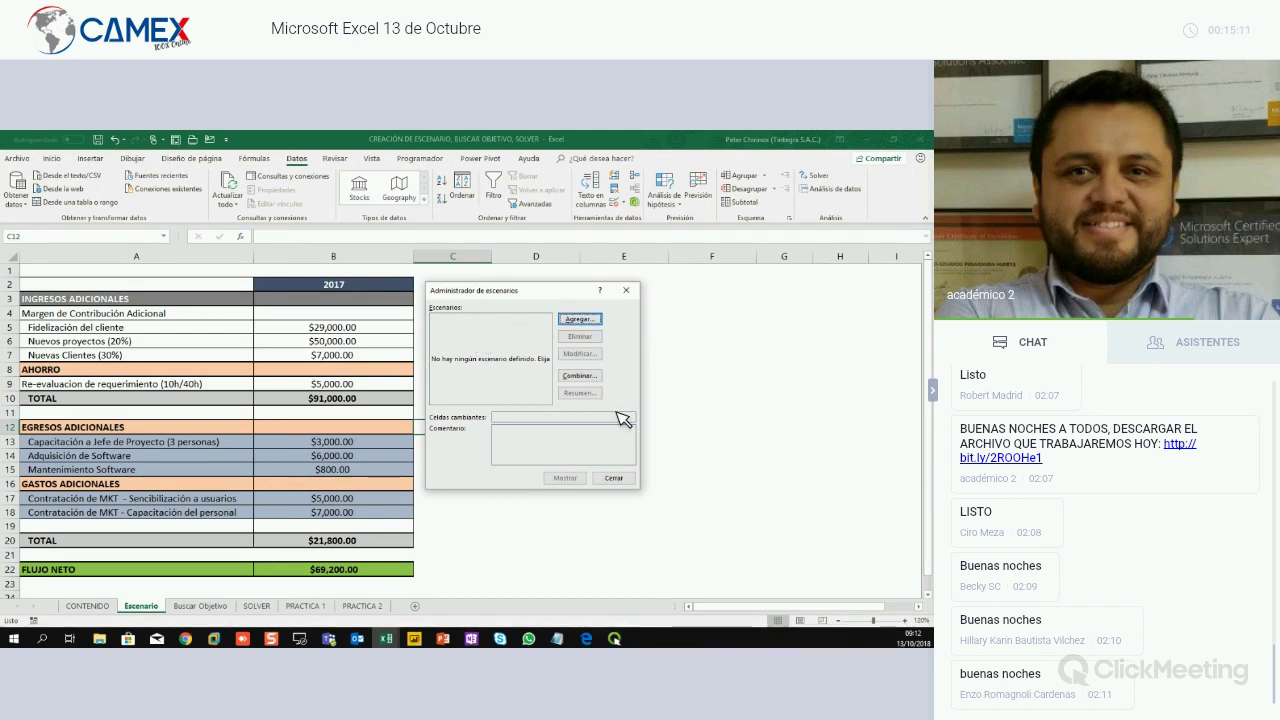
pyautogui.click(626, 290)
pyautogui.click(366, 392)
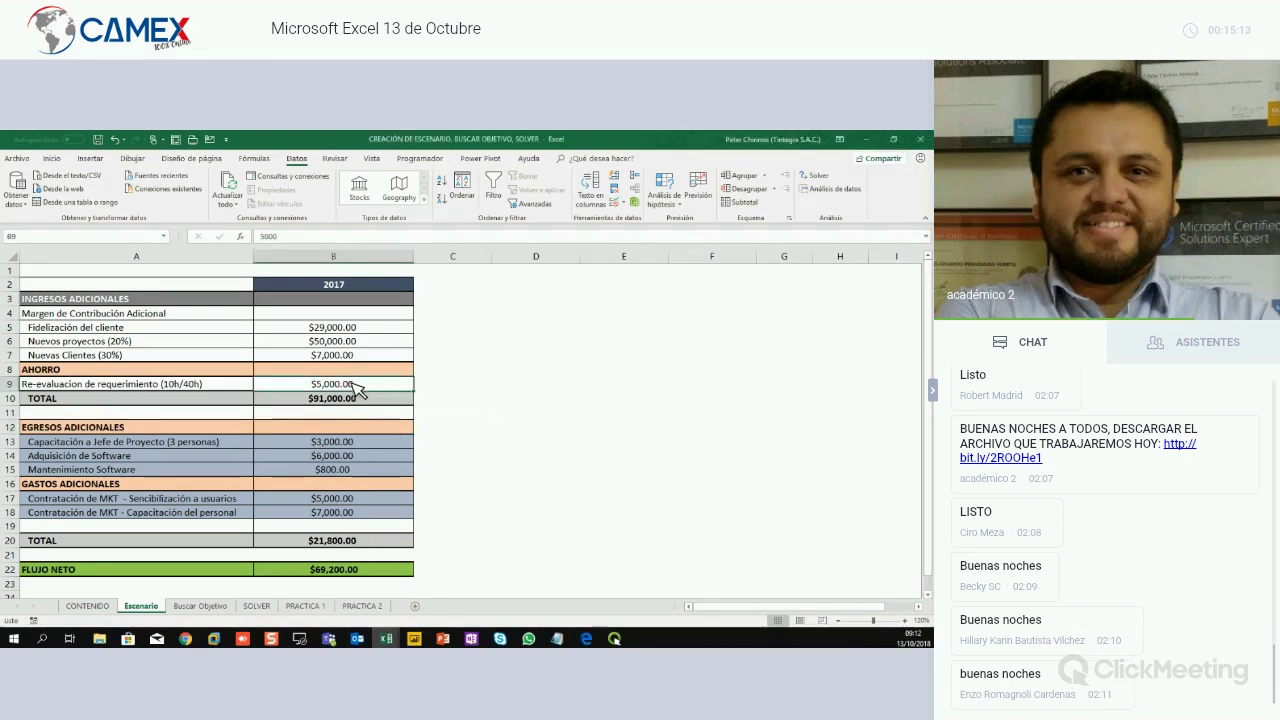
pyautogui.click(391, 456)
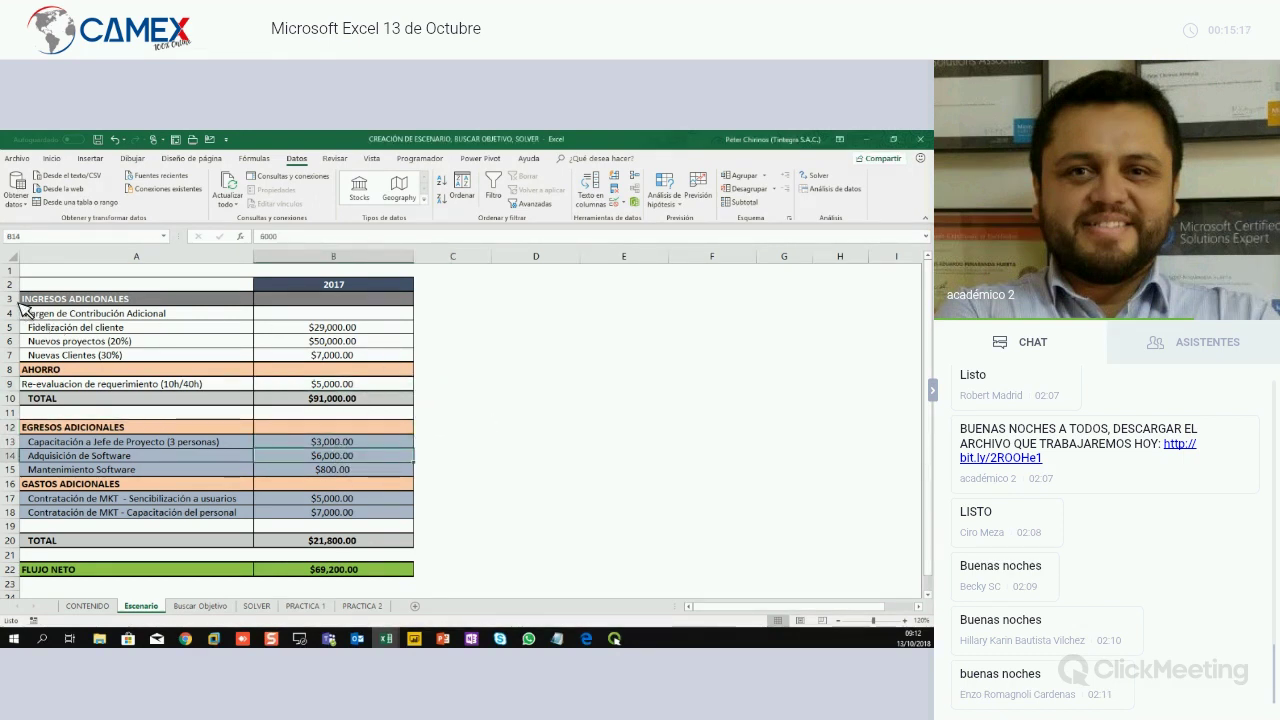
pyautogui.moveTo(14, 299); pyautogui.dragTo(14, 398)
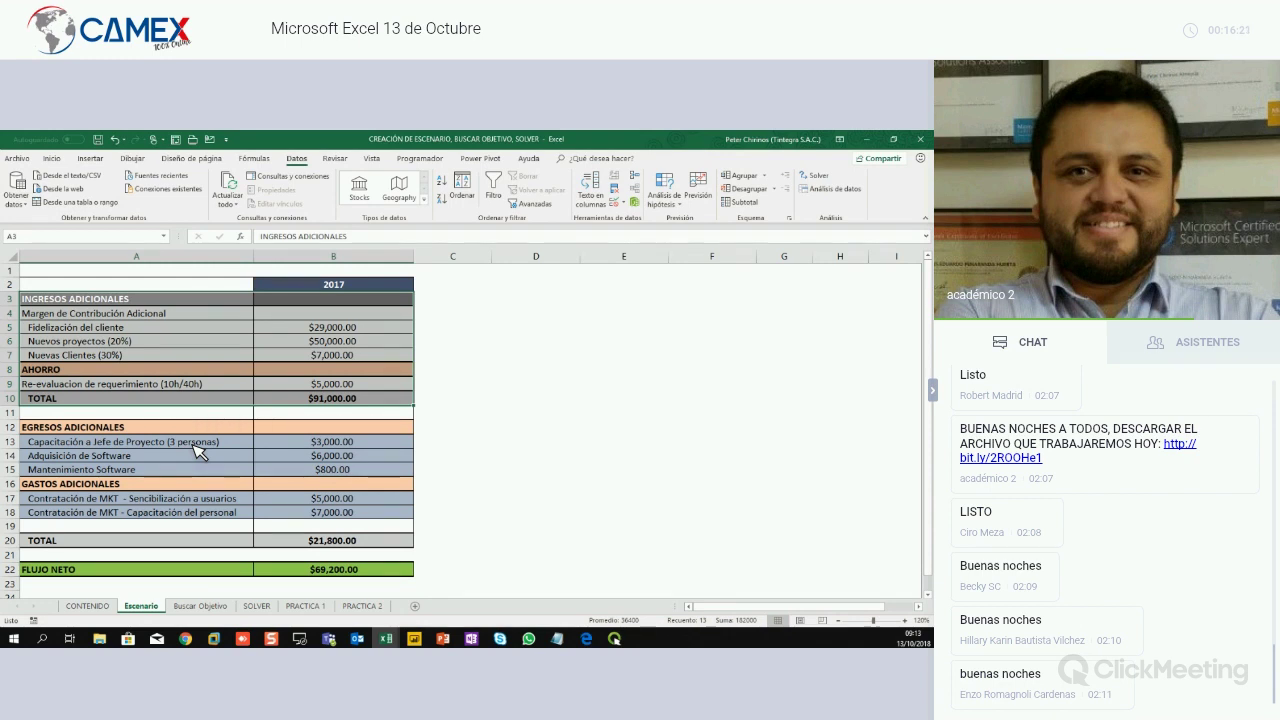
pyautogui.click(195, 445)
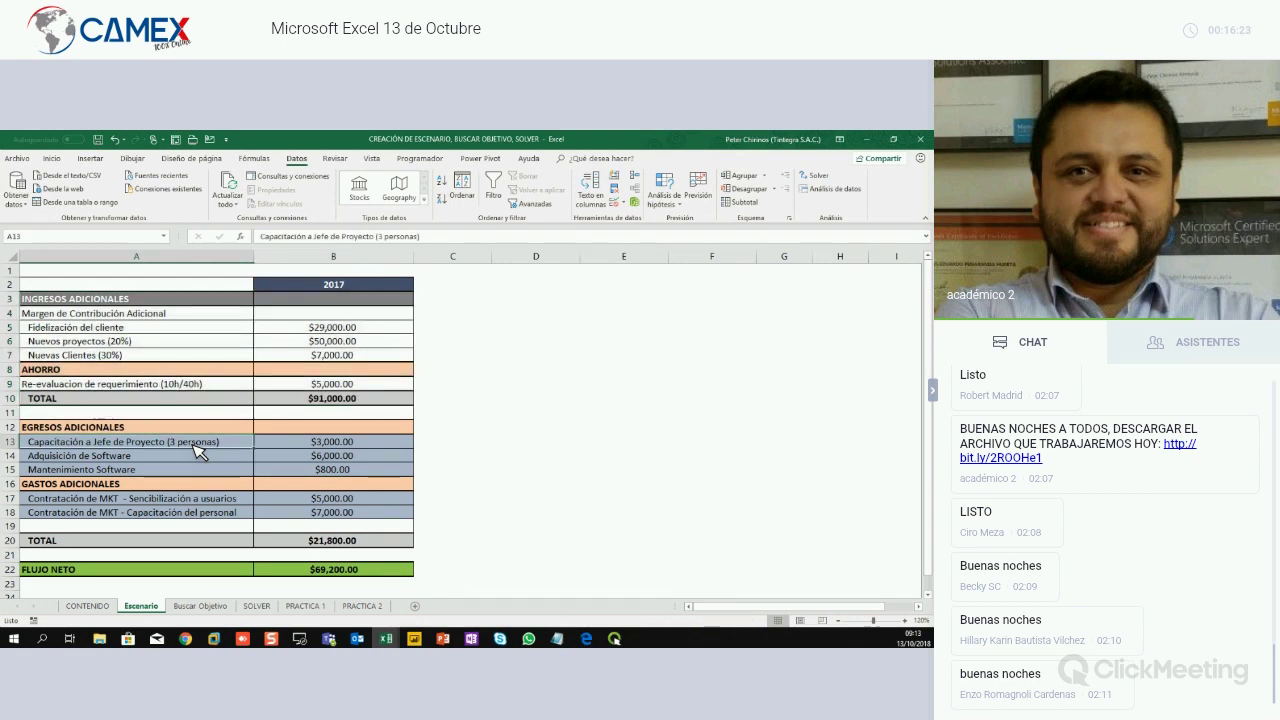
pyautogui.click(316, 446)
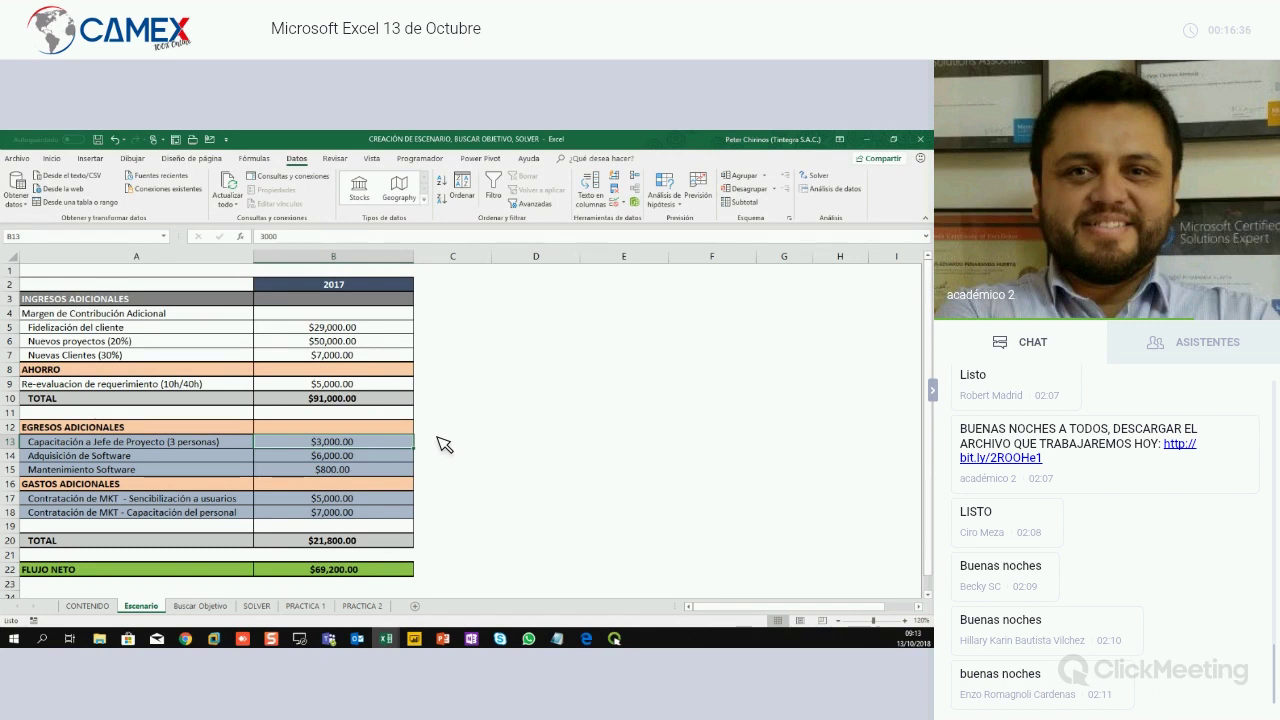
pyautogui.click(212, 459)
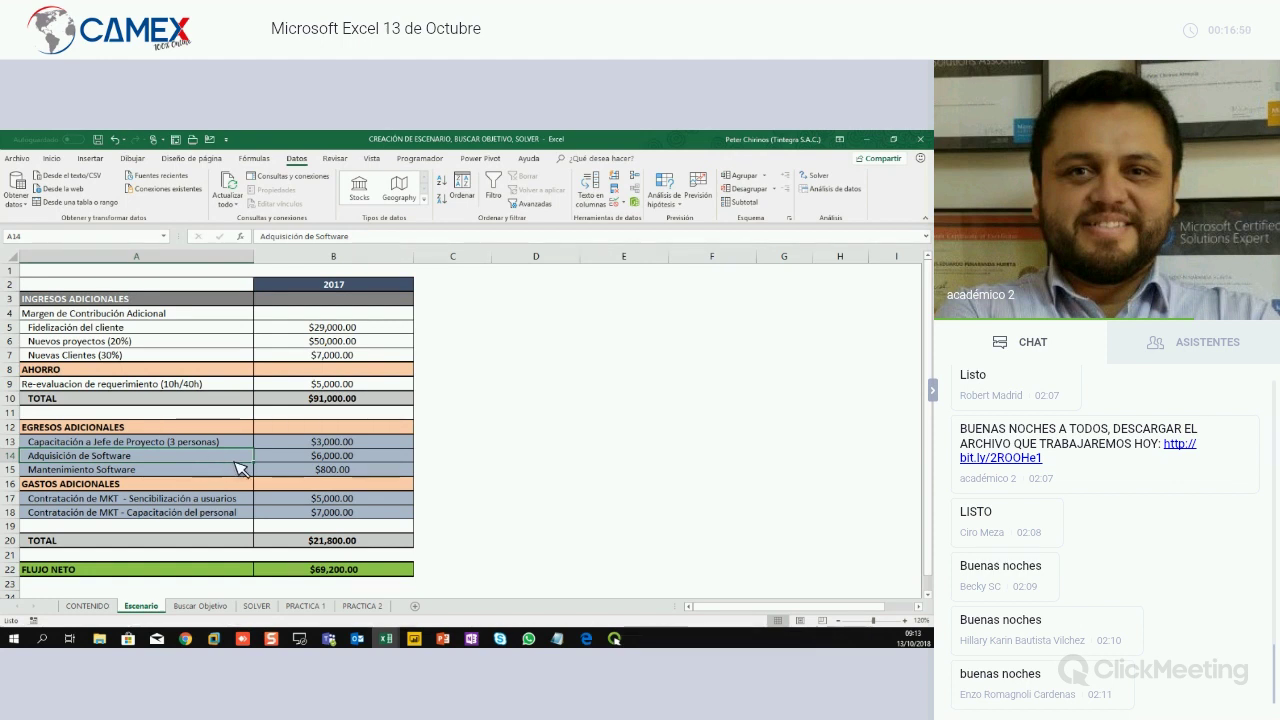
pyautogui.click(315, 458)
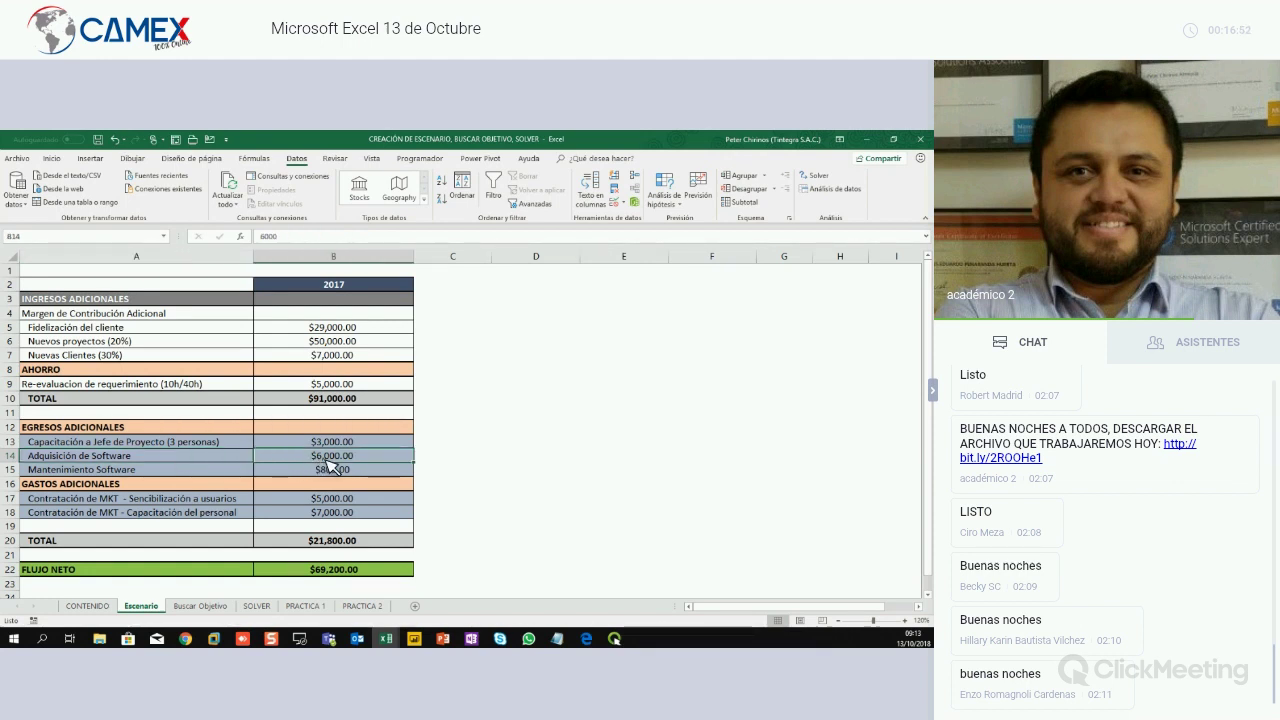
pyautogui.click(194, 462)
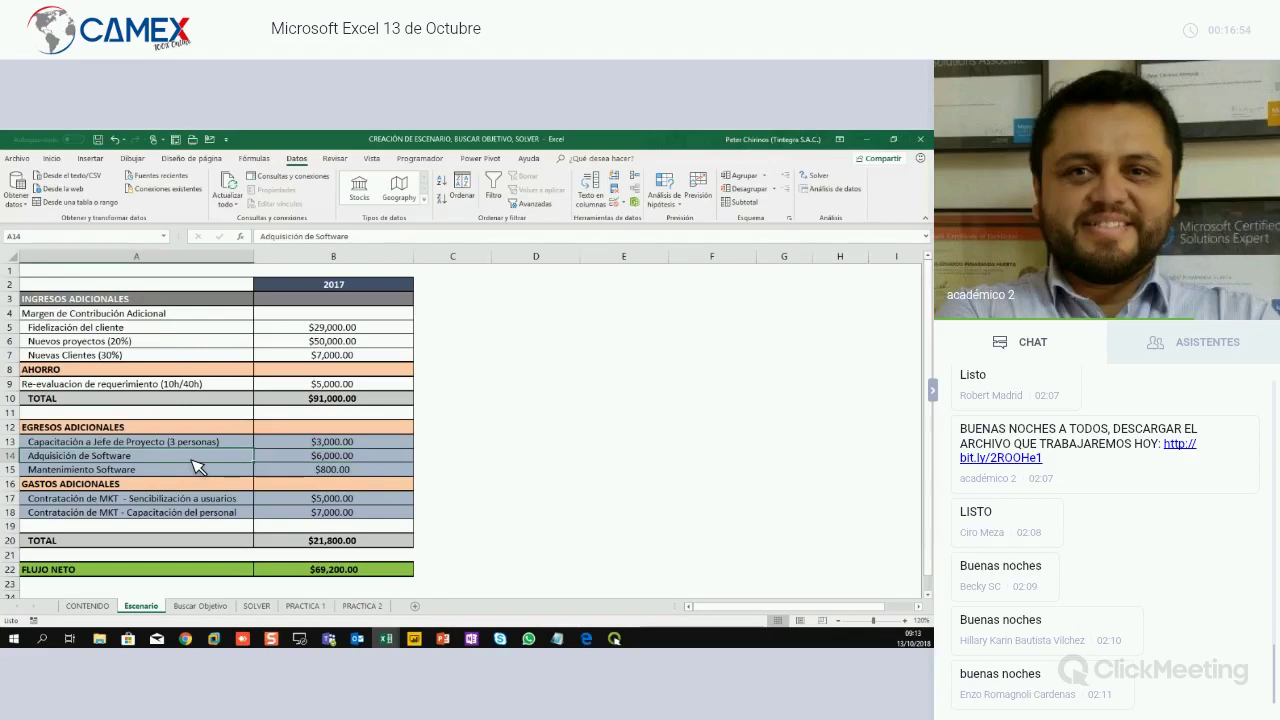
pyautogui.click(135, 471)
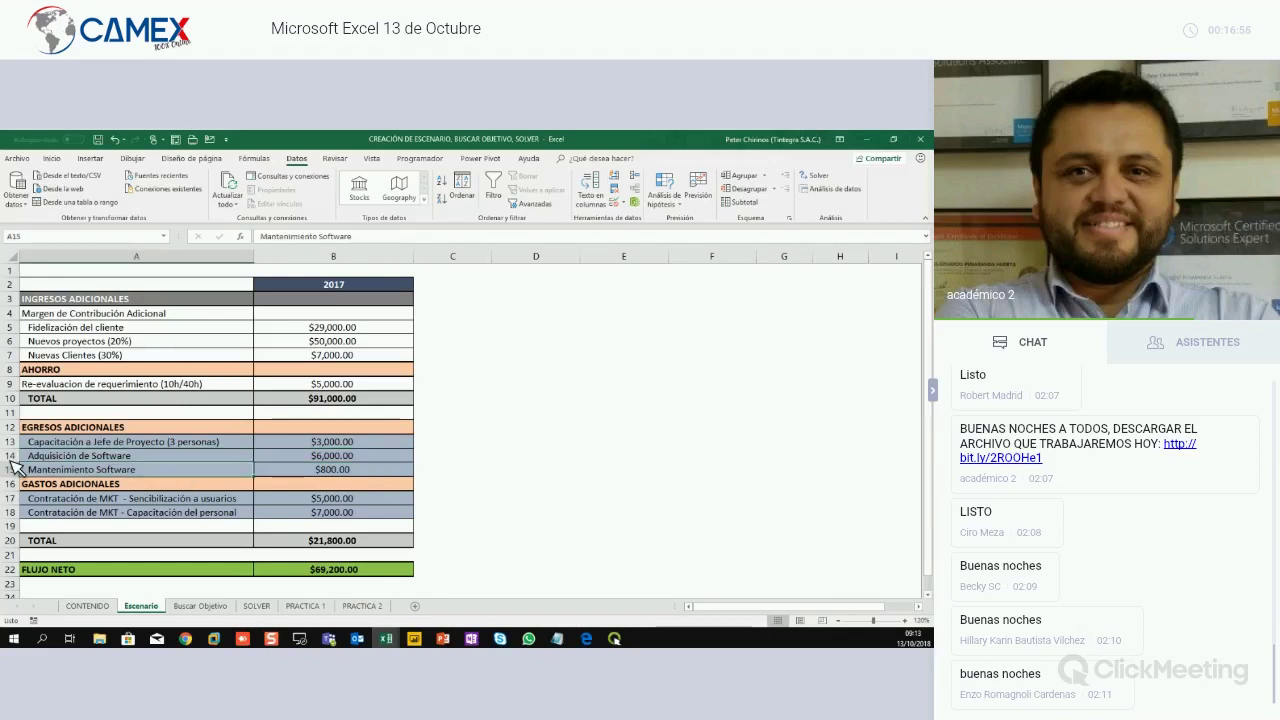
pyautogui.click(12, 469)
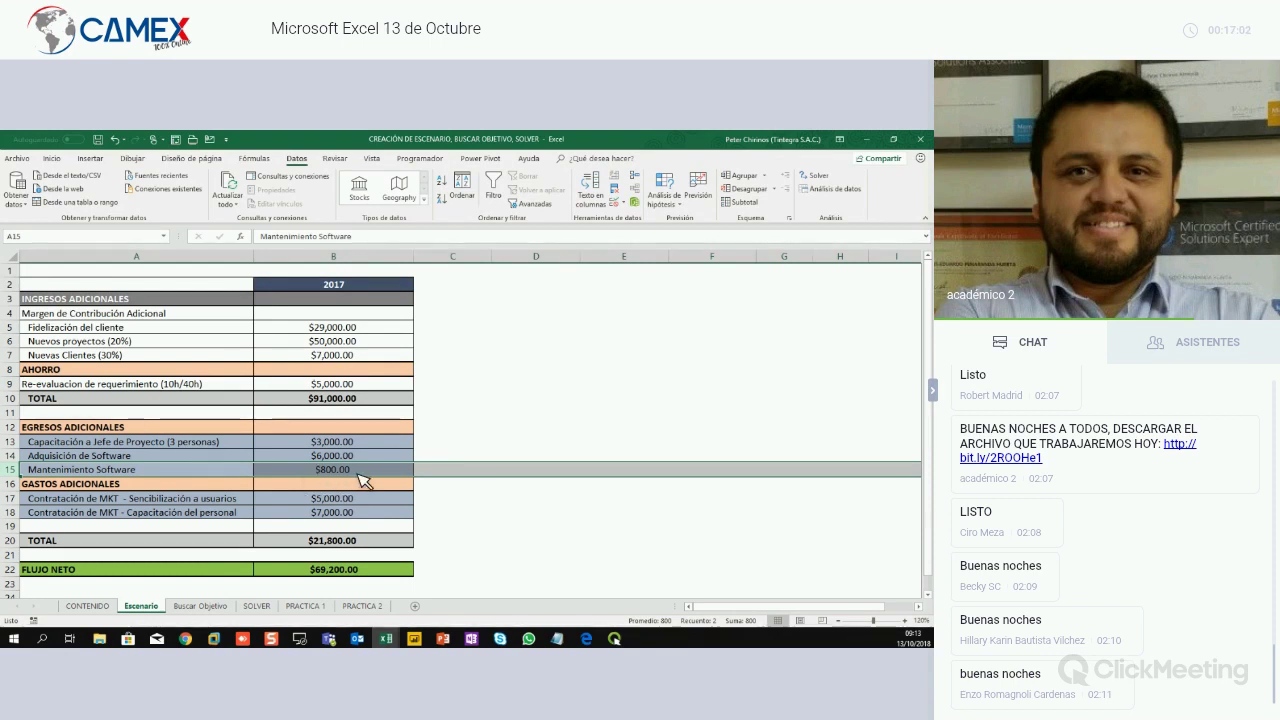
pyautogui.click(358, 474)
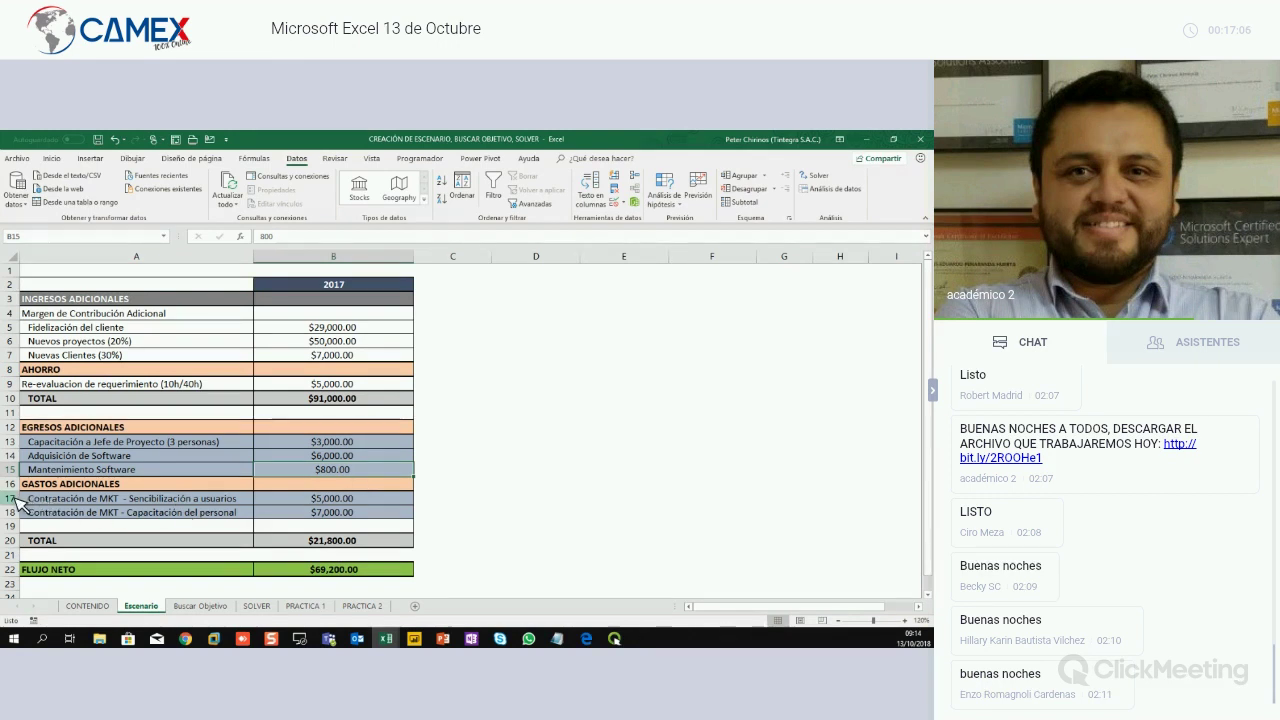
pyautogui.moveTo(12, 498); pyautogui.dragTo(16, 508)
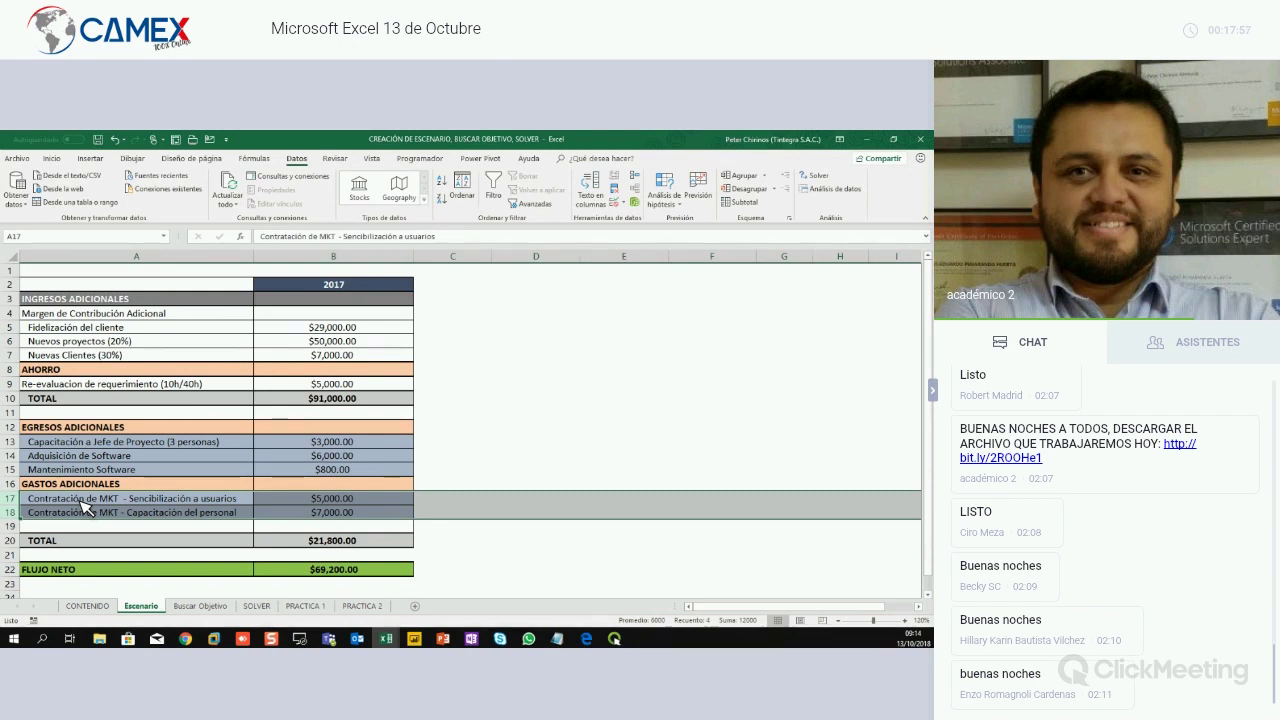
pyautogui.click(182, 514)
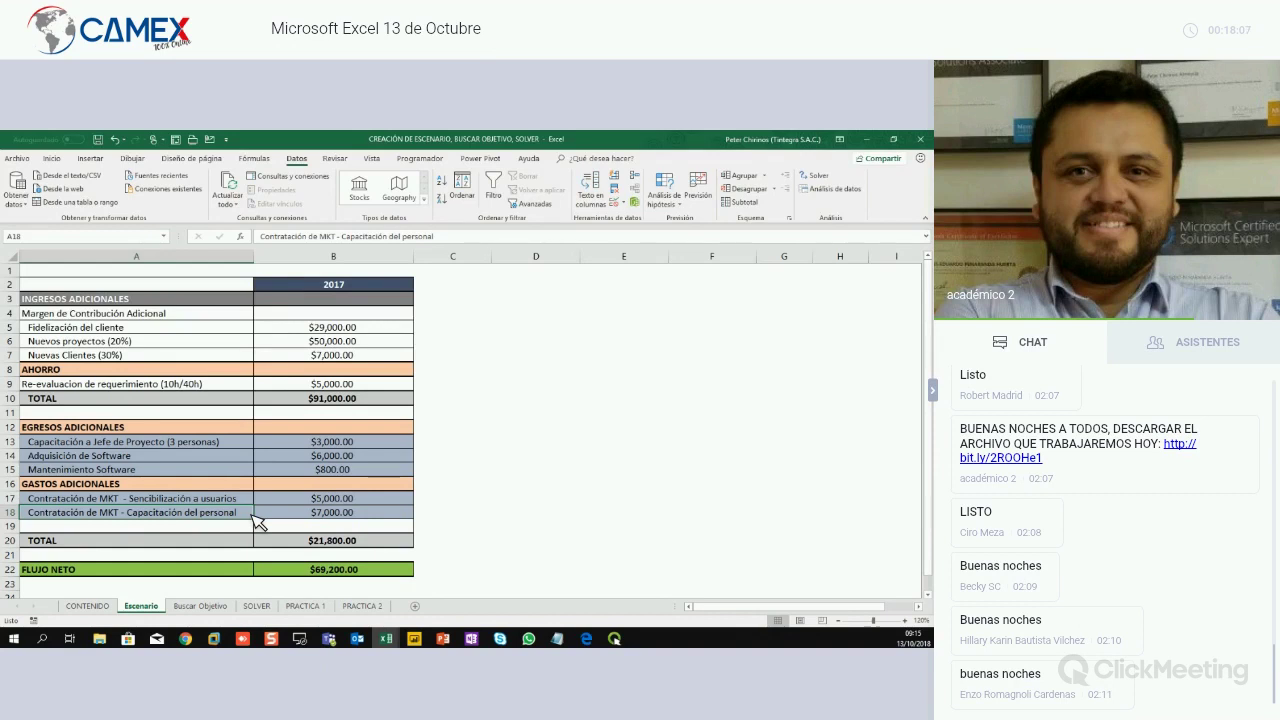
pyautogui.click(325, 517)
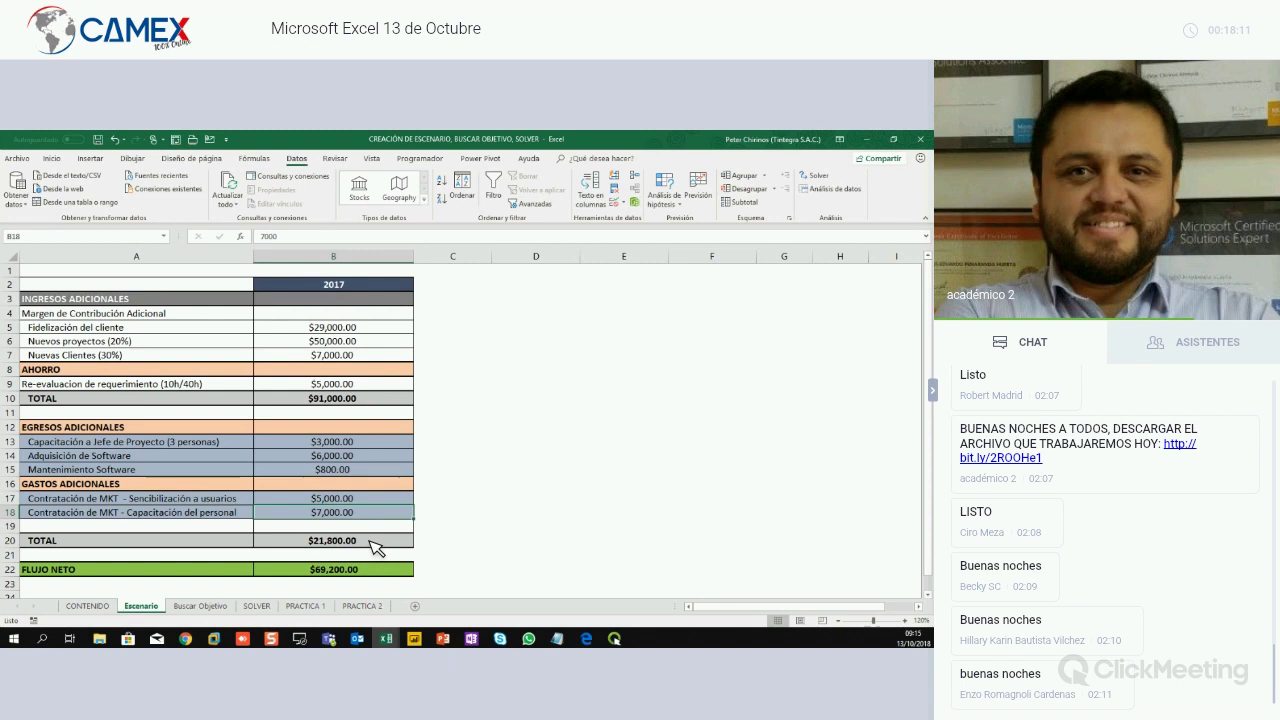
pyautogui.click(376, 542)
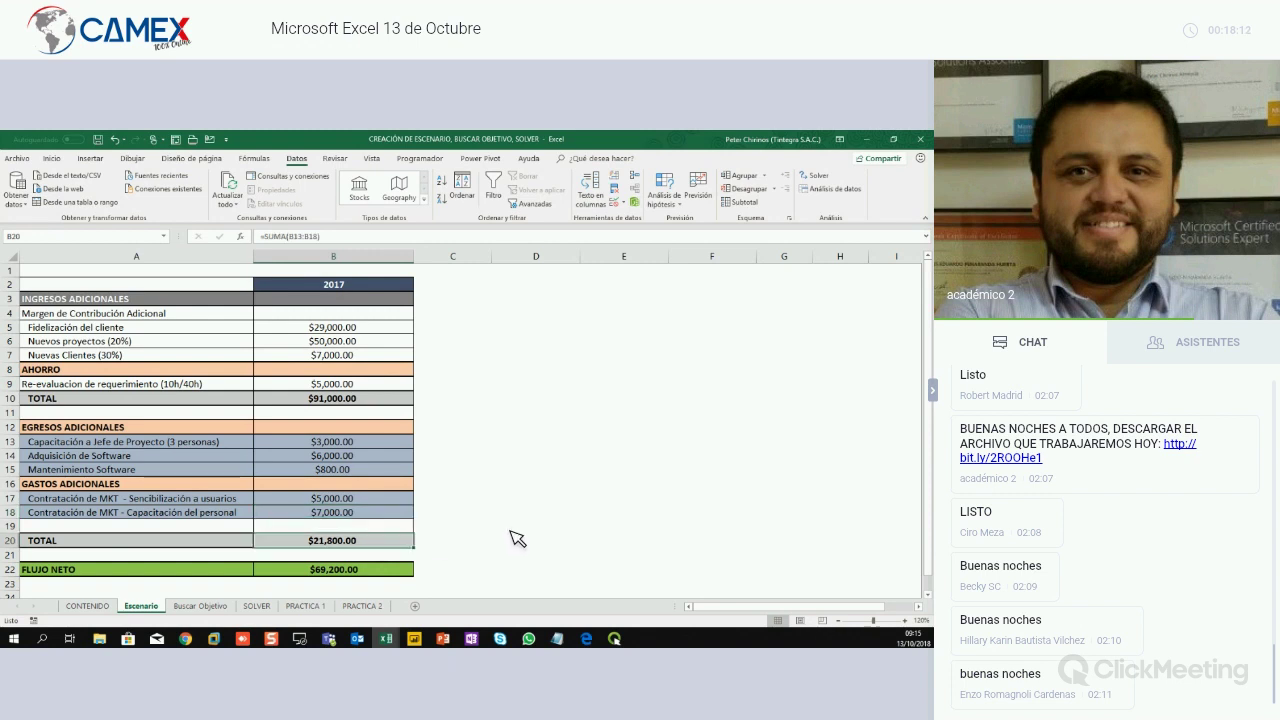
pyautogui.click(358, 574)
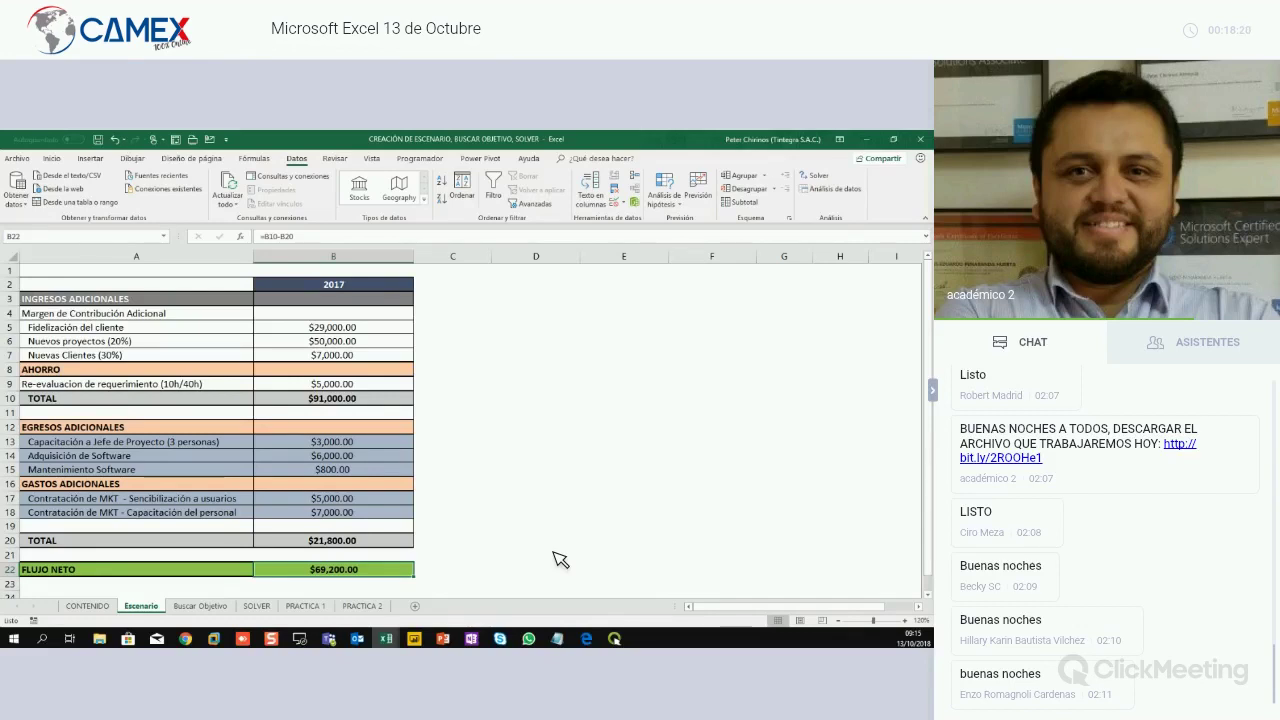
pyautogui.click(468, 384)
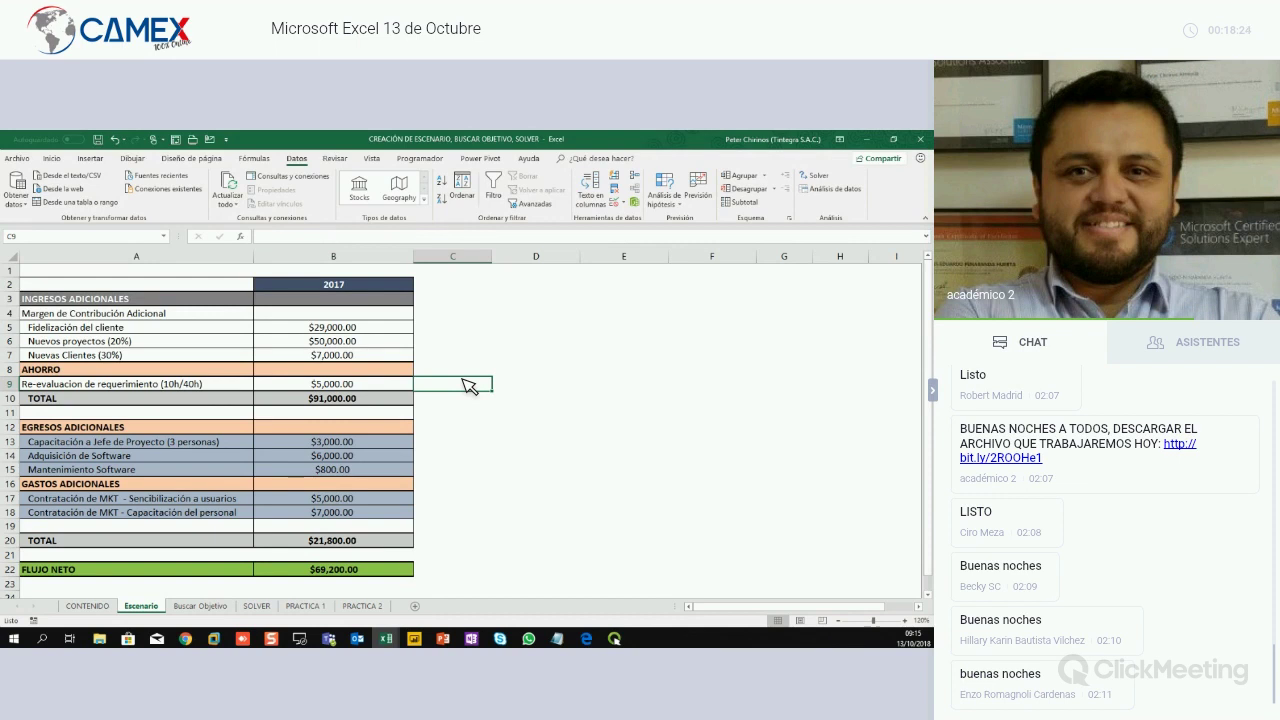
pyautogui.moveTo(352, 443); pyautogui.dragTo(360, 500)
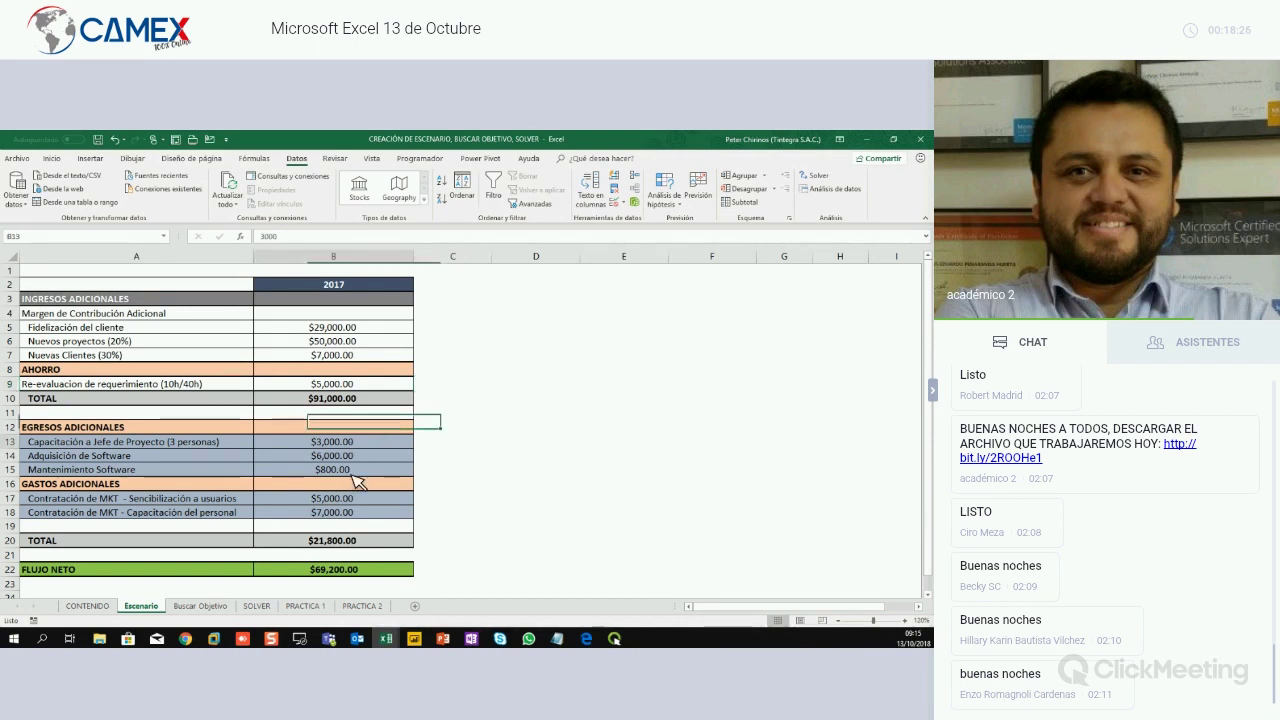
pyautogui.keyDown('shift'); pyautogui.click(360, 512); pyautogui.keyUp('shift')
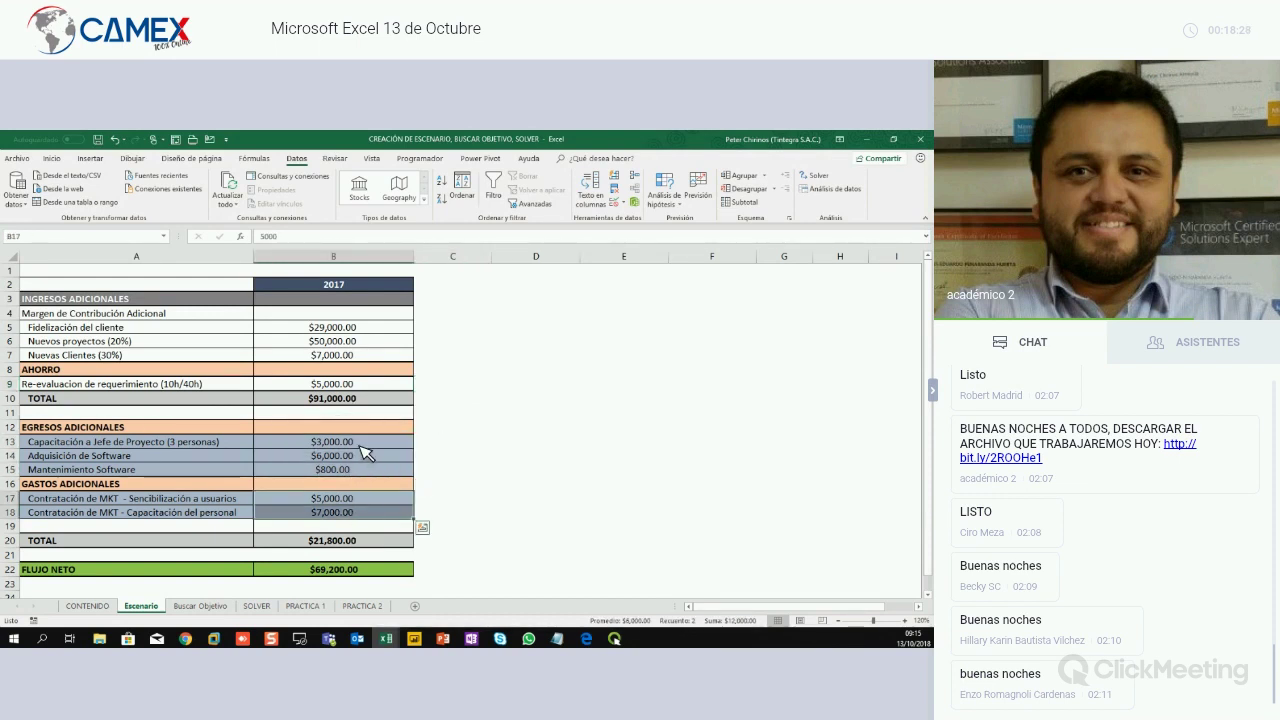
pyautogui.keyDown('shift'); pyautogui.click(362, 469); pyautogui.keyUp('shift')
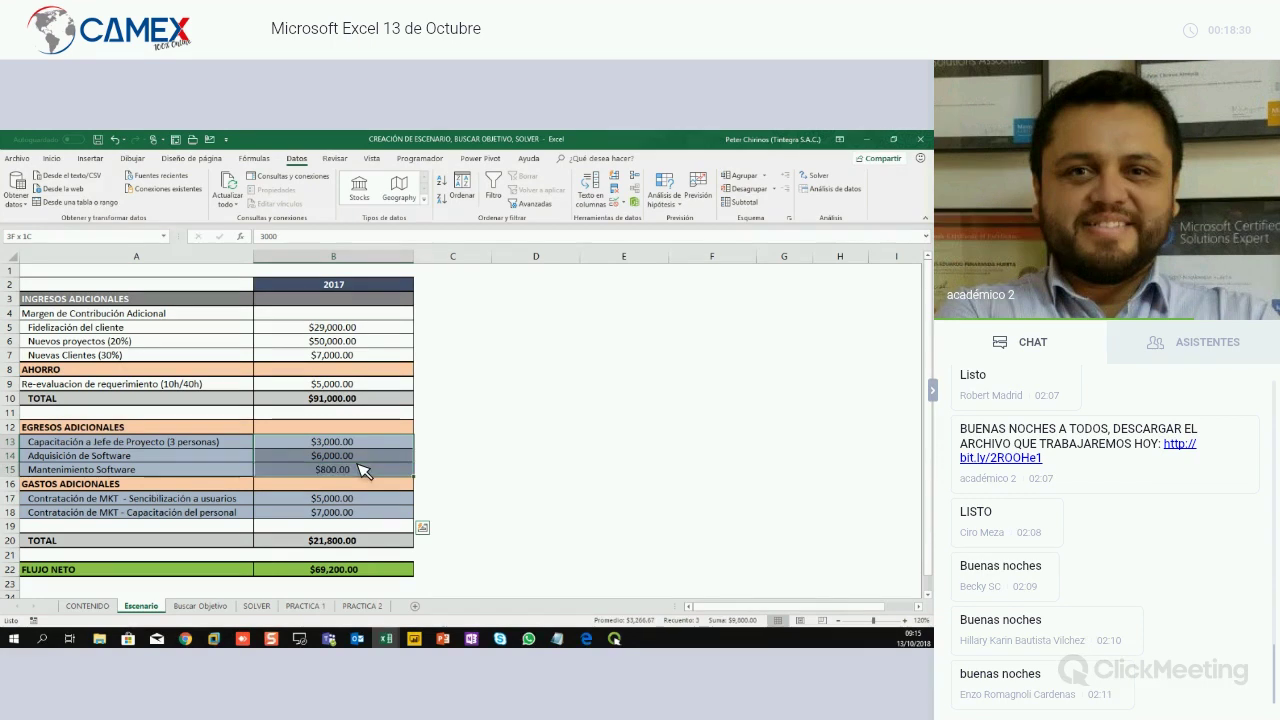
pyautogui.moveTo(358, 498); pyautogui.dragTo(358, 511)
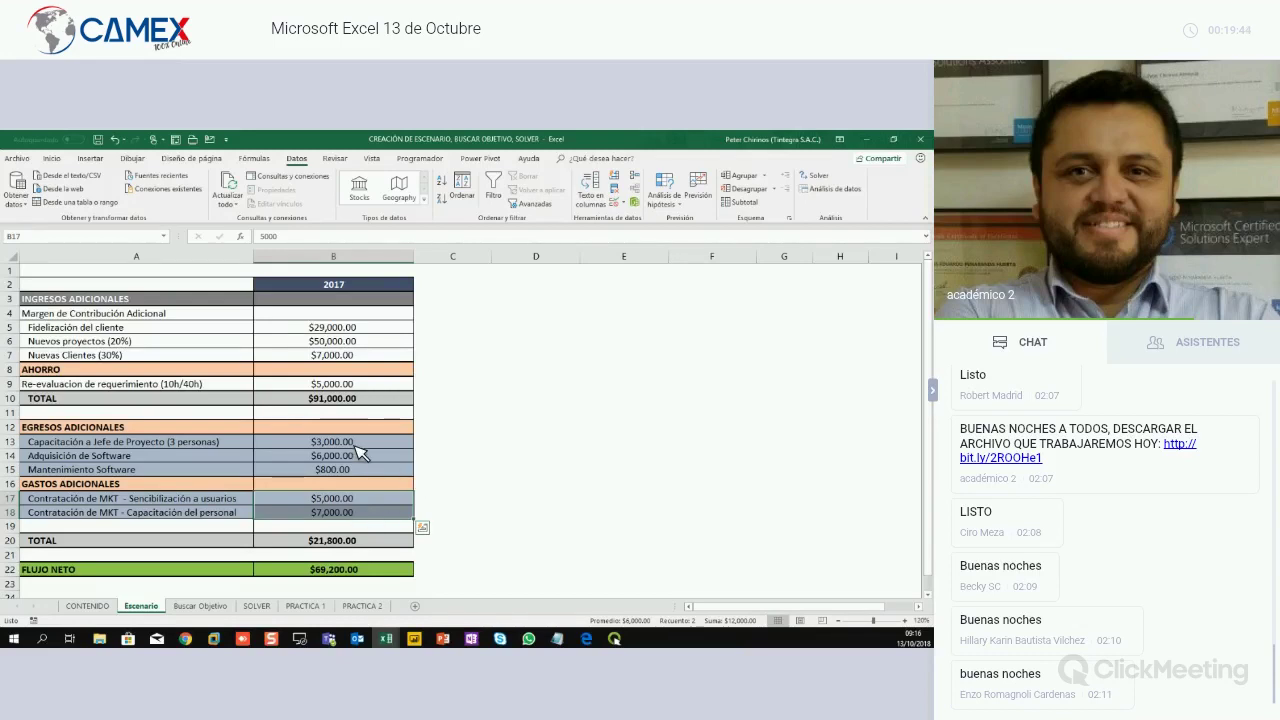
# Review the expense amounts in B13:B15 and the marketing amounts in B17 and B18
pyautogui.moveTo(362, 443); pyautogui.dragTo(360, 478)
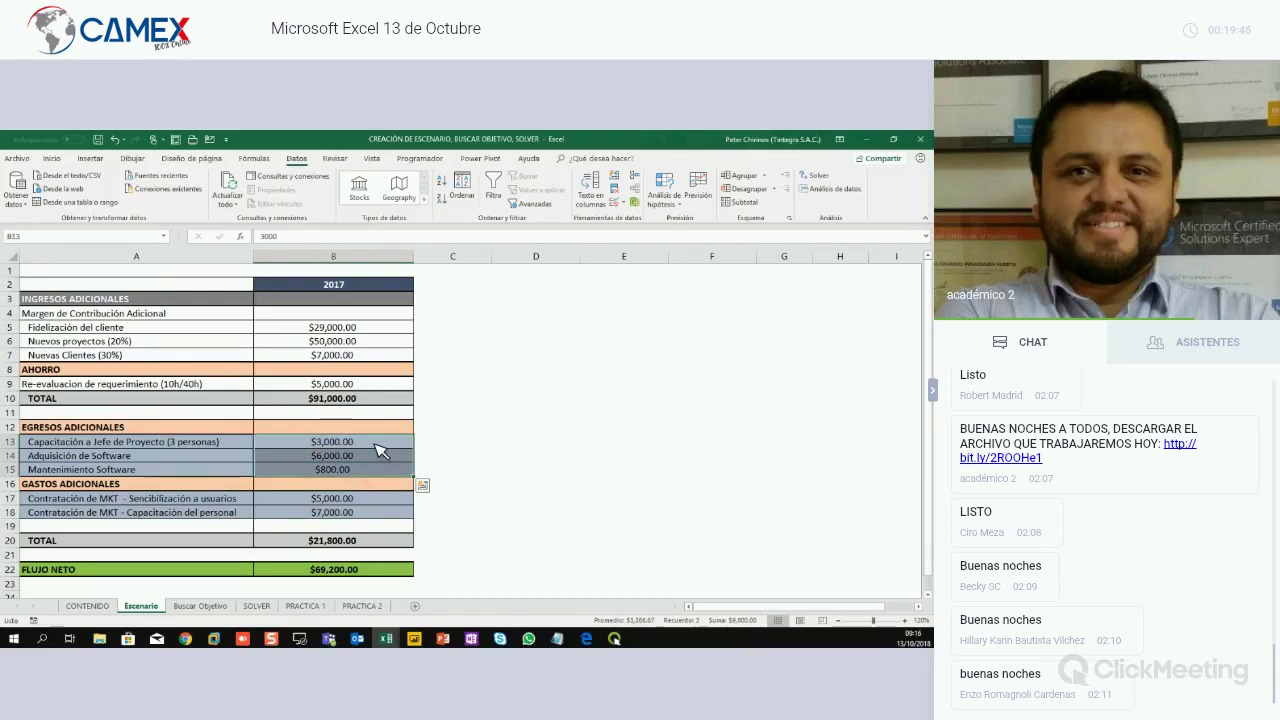
pyautogui.click(378, 457)
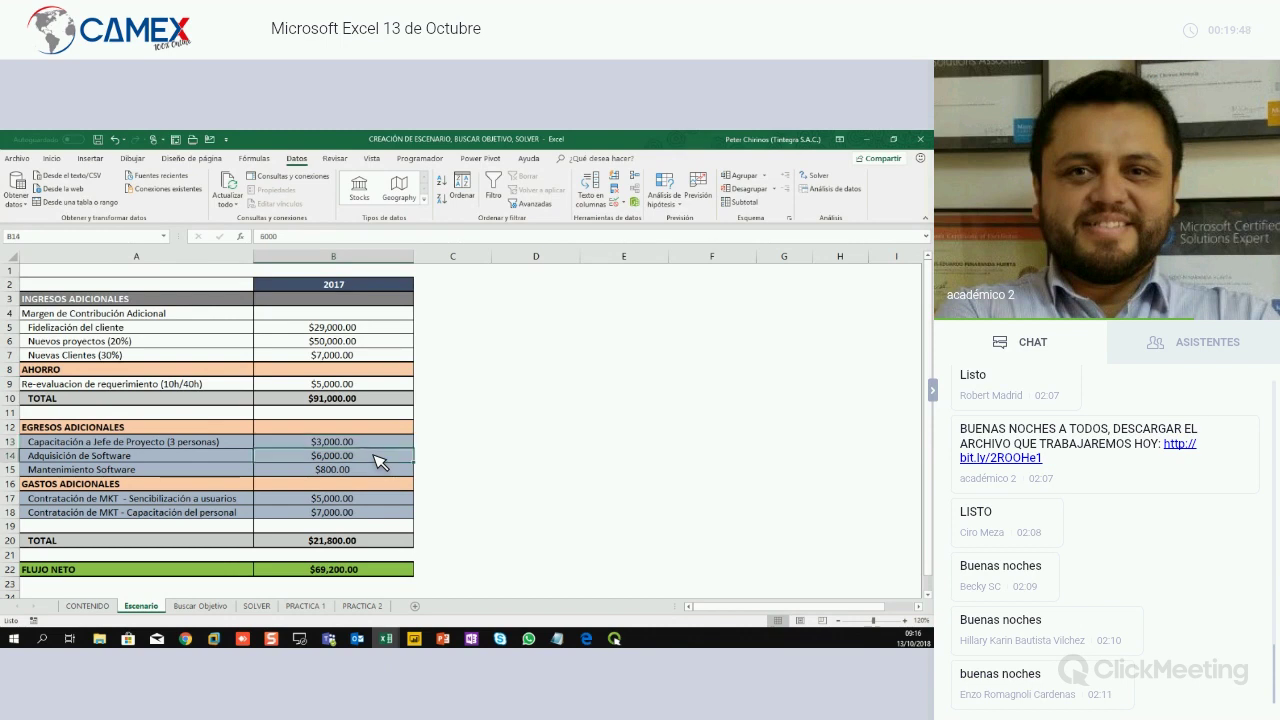
pyautogui.click(380, 474)
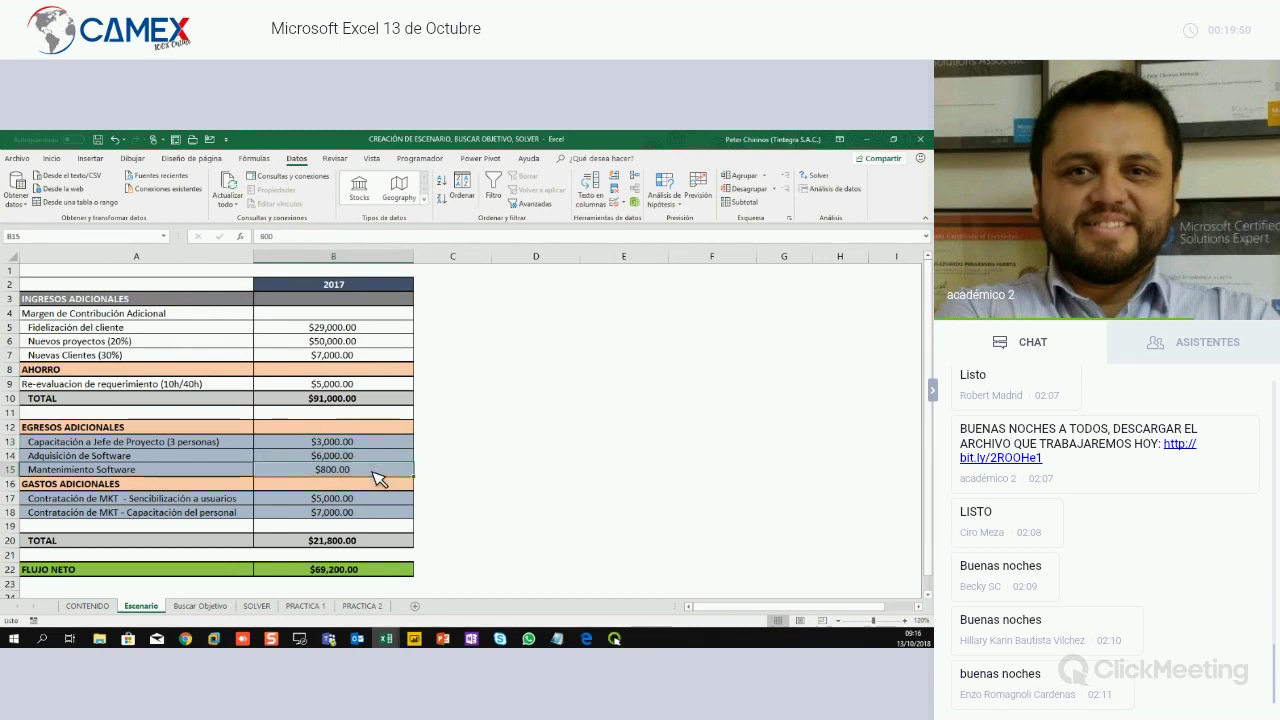
pyautogui.click(376, 505)
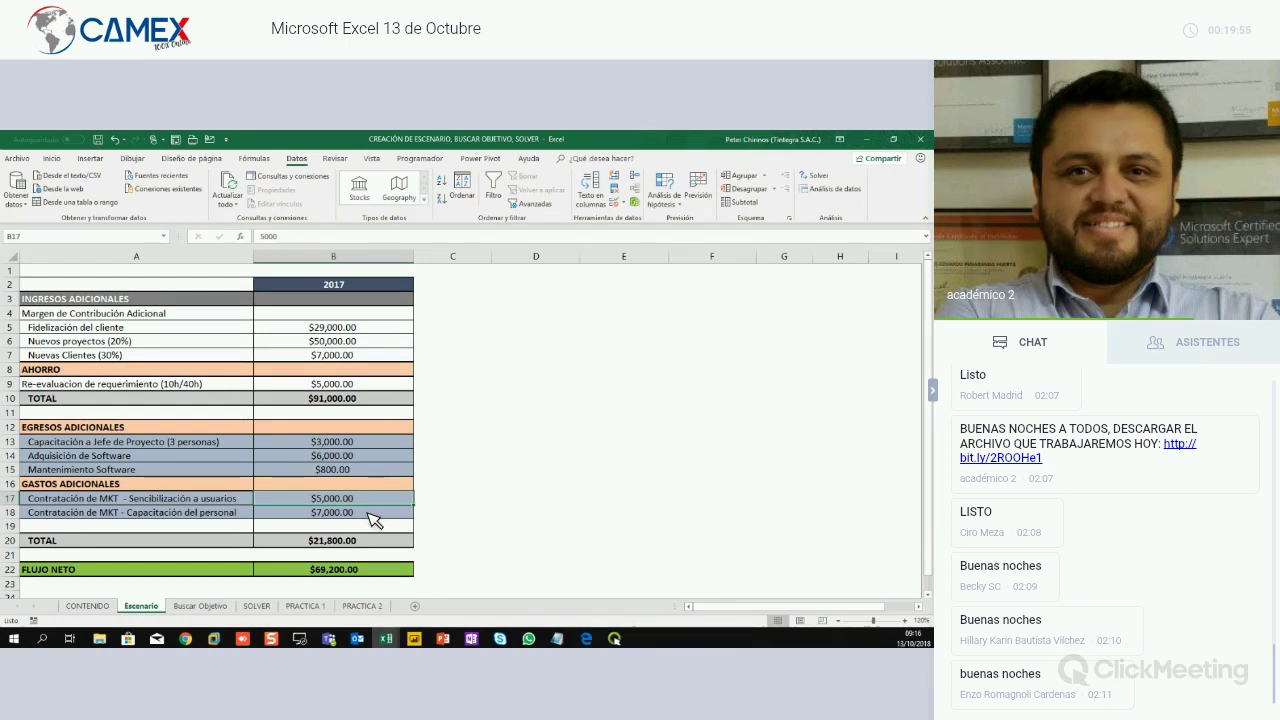
pyautogui.click(368, 515)
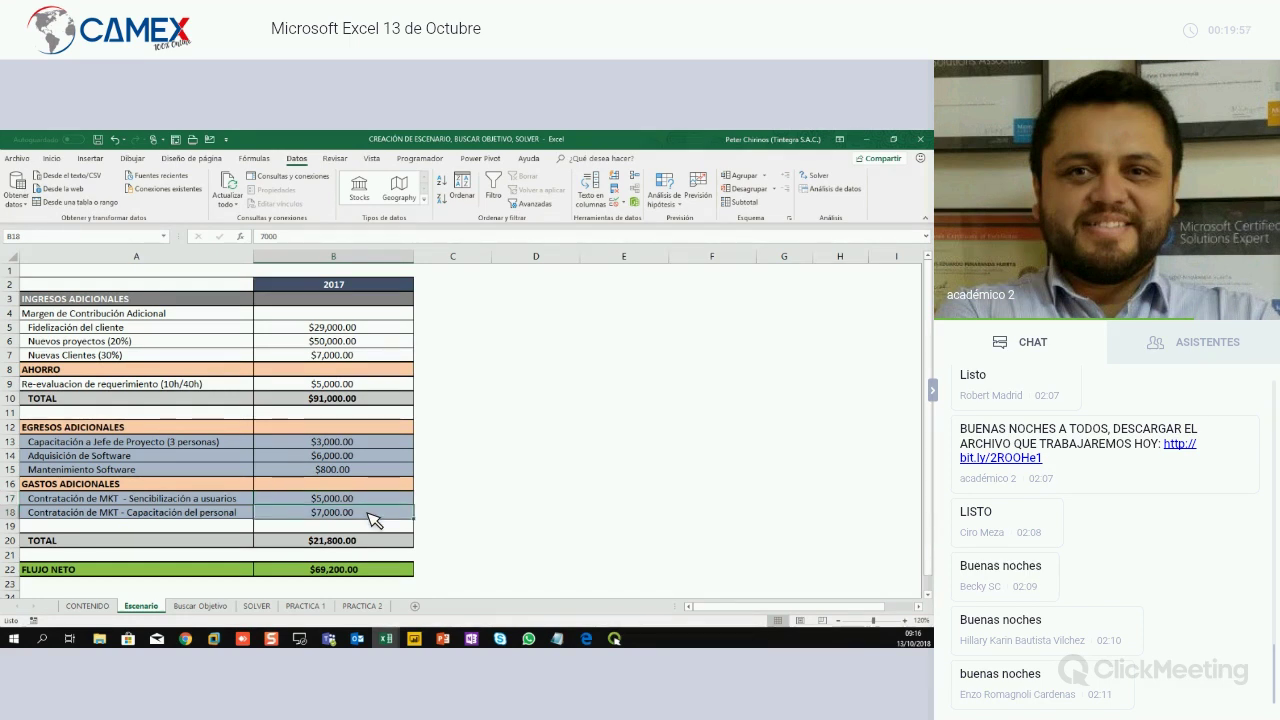
pyautogui.click(371, 498)
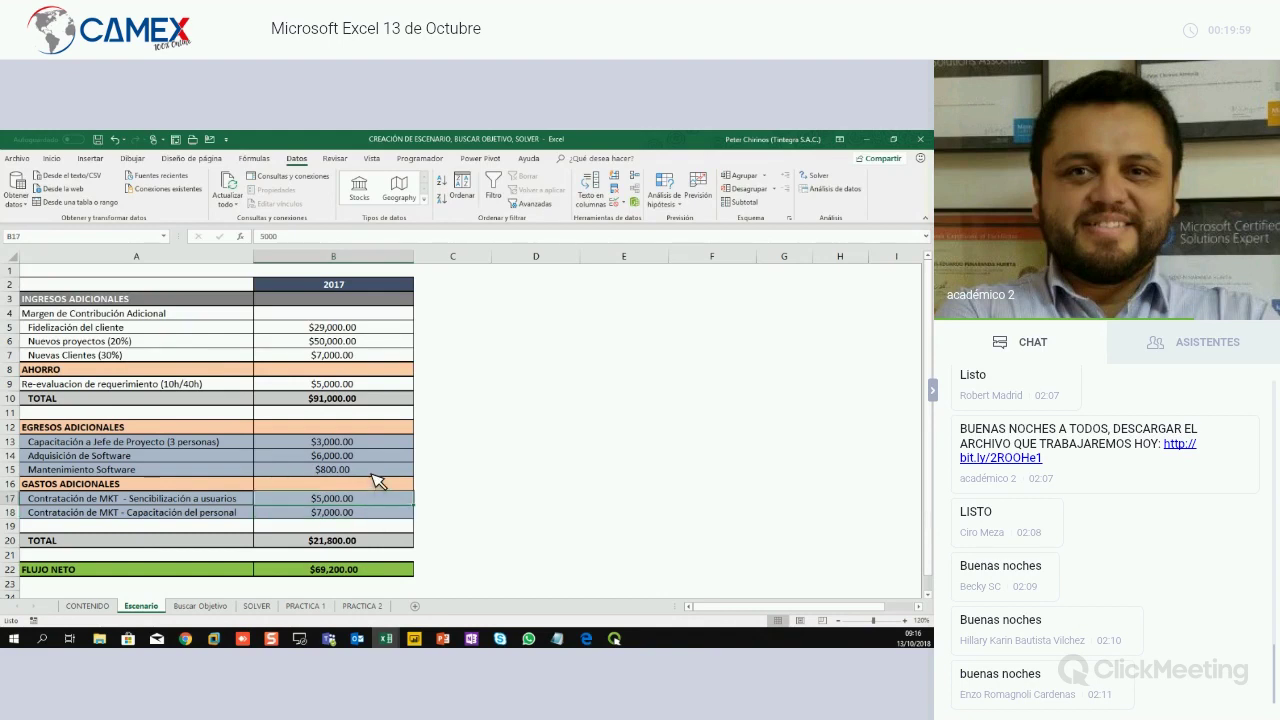
pyautogui.press('Up')
pyautogui.press('Up')
pyautogui.press('Up')
pyautogui.press('Up')
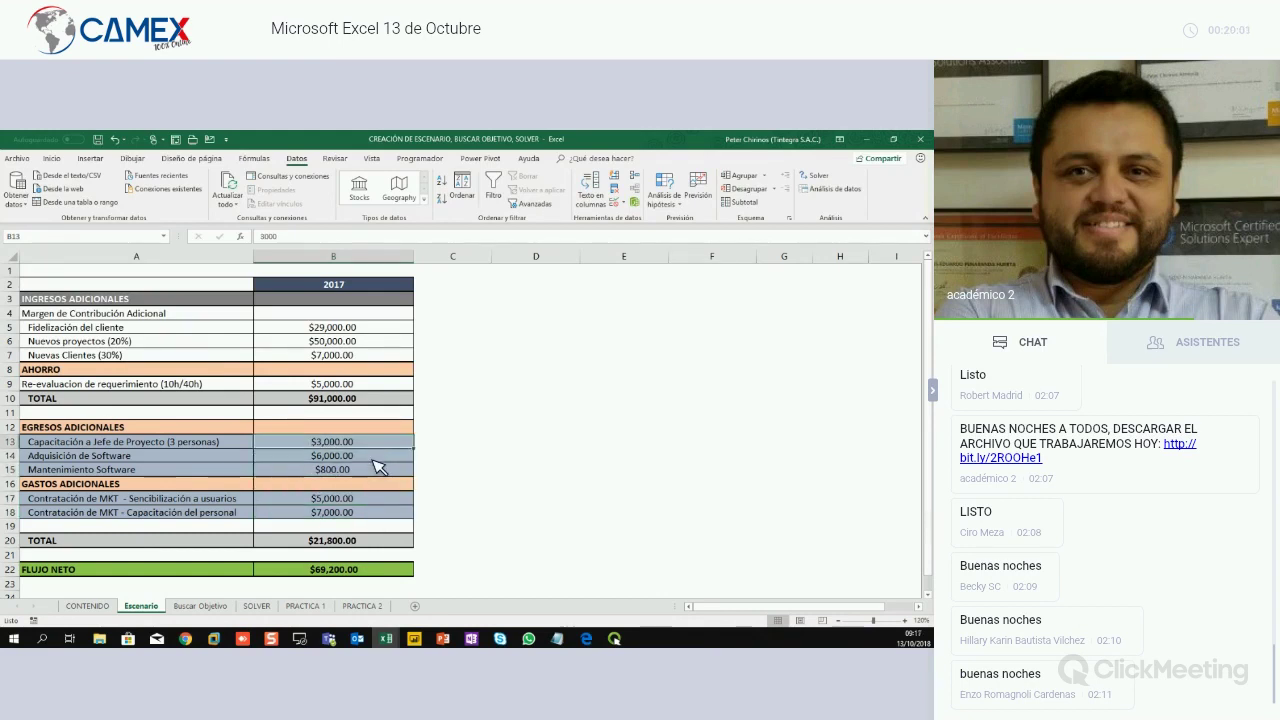
pyautogui.press('Down')
pyautogui.press('Down')
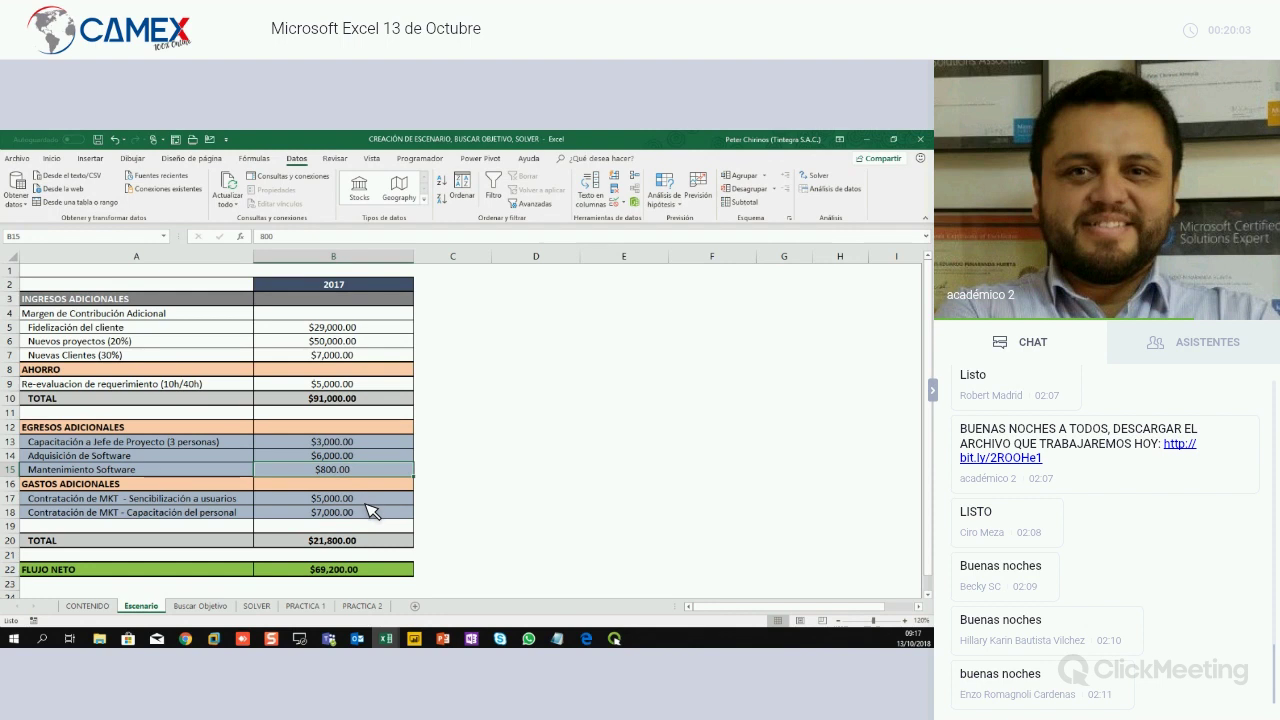
# Check the FLUJO NETO result in B22, then revisit the 3000, 6000, 7000 and 800 amounts
pyautogui.click(317, 577)
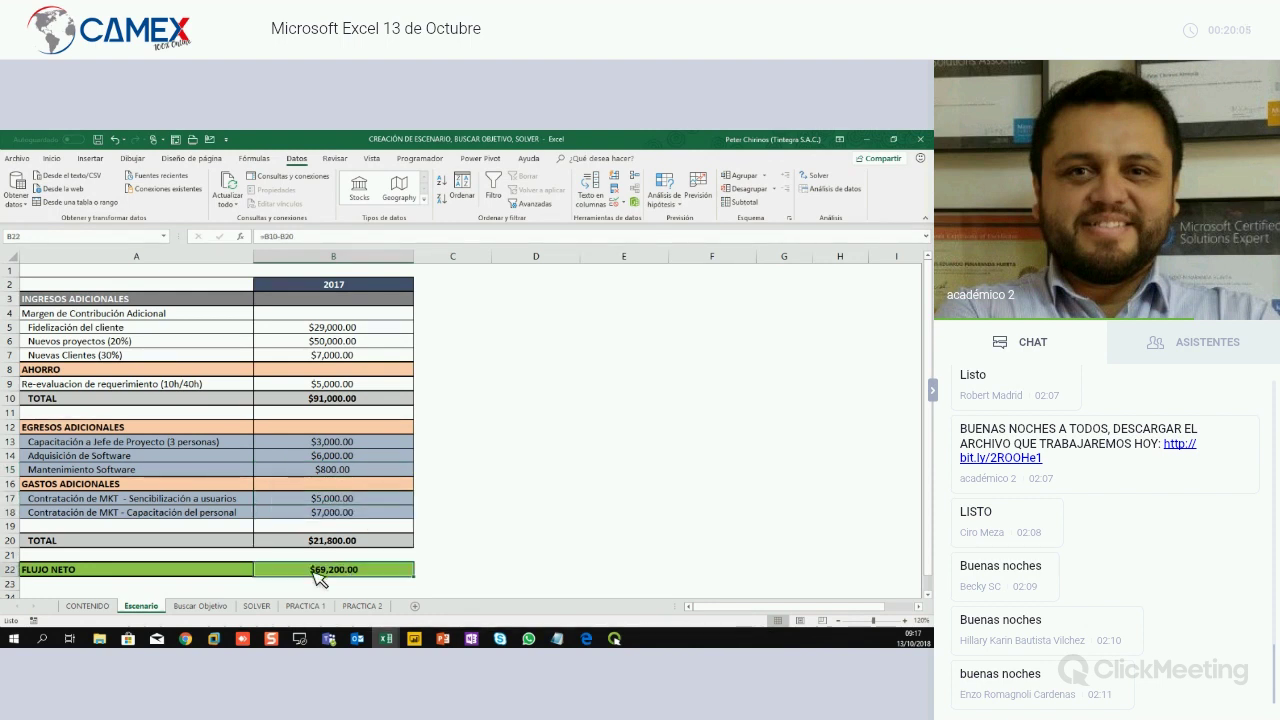
pyautogui.click(382, 511)
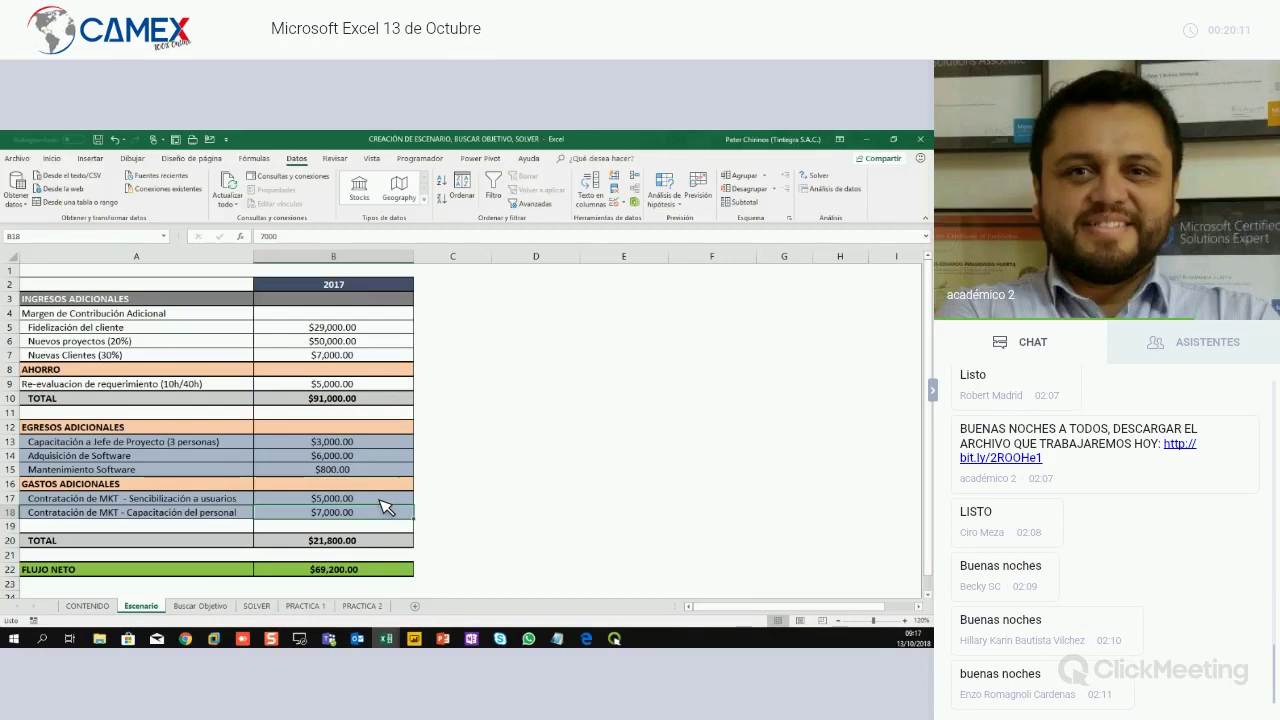
pyautogui.click(363, 444)
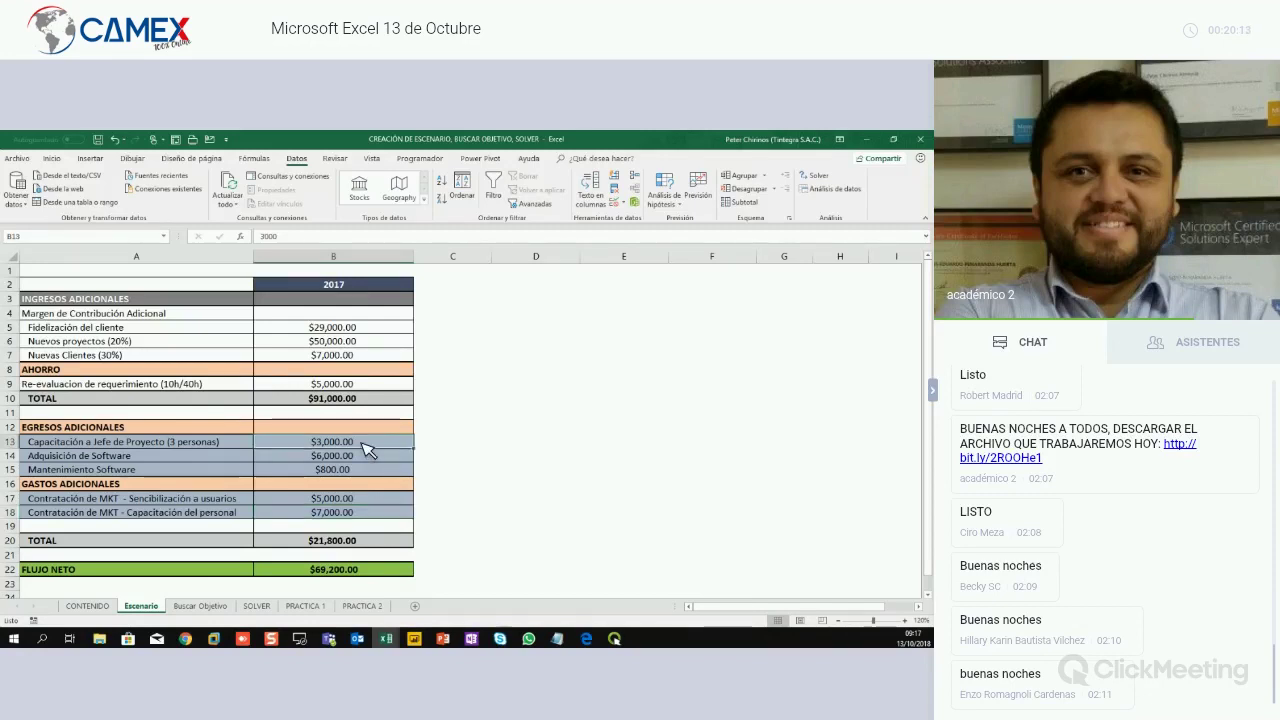
pyautogui.click(368, 458)
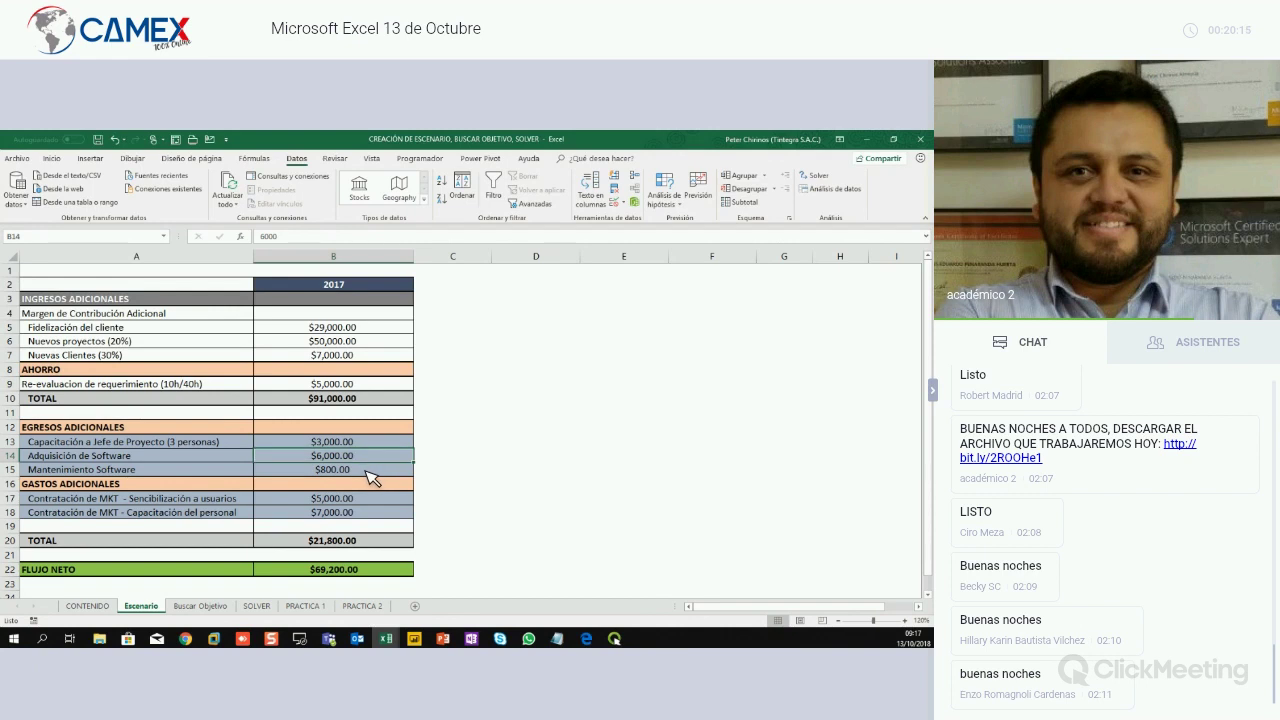
pyautogui.click(370, 512)
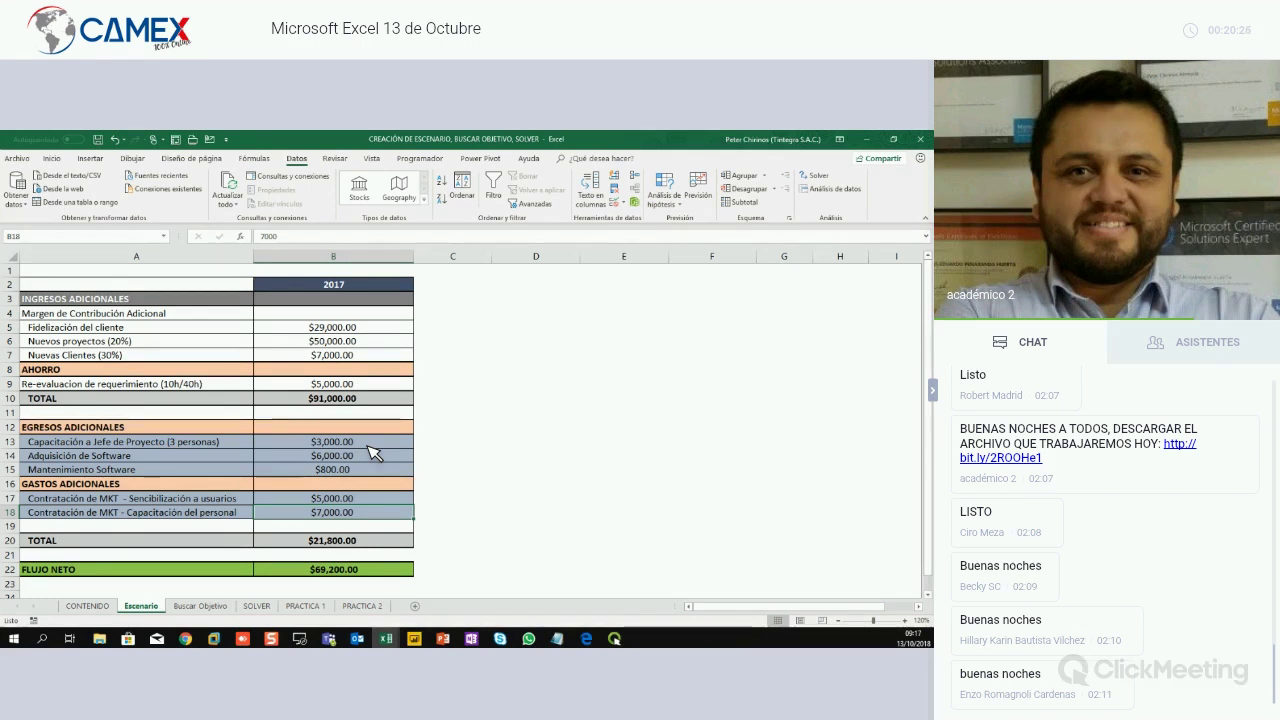
pyautogui.press('Up')
pyautogui.press('Up')
pyautogui.press('Up')
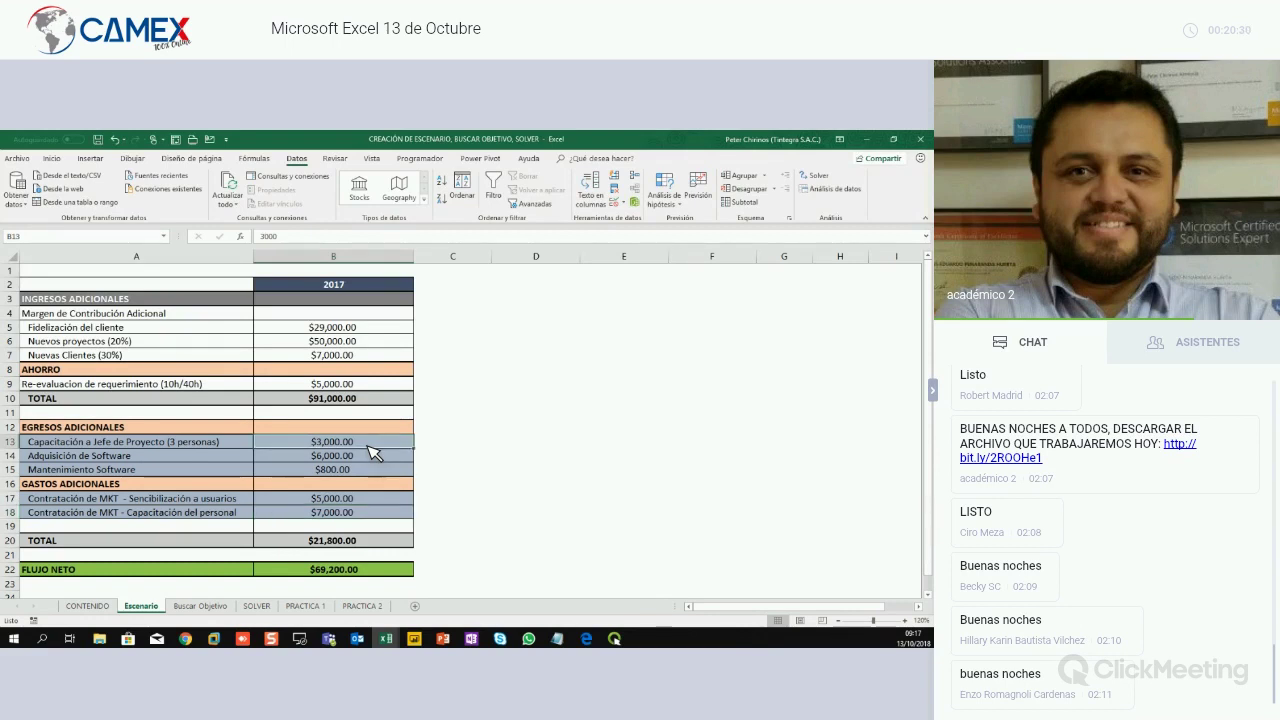
pyautogui.press('Down')
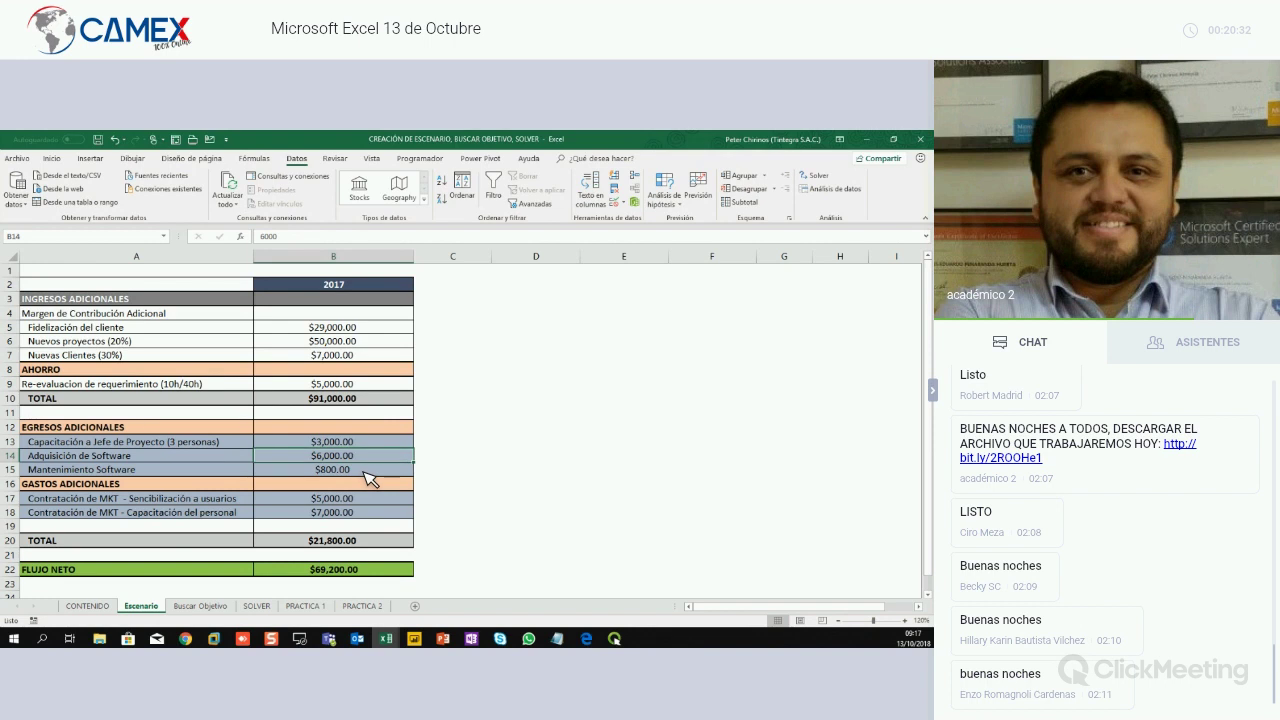
pyautogui.press('Down')
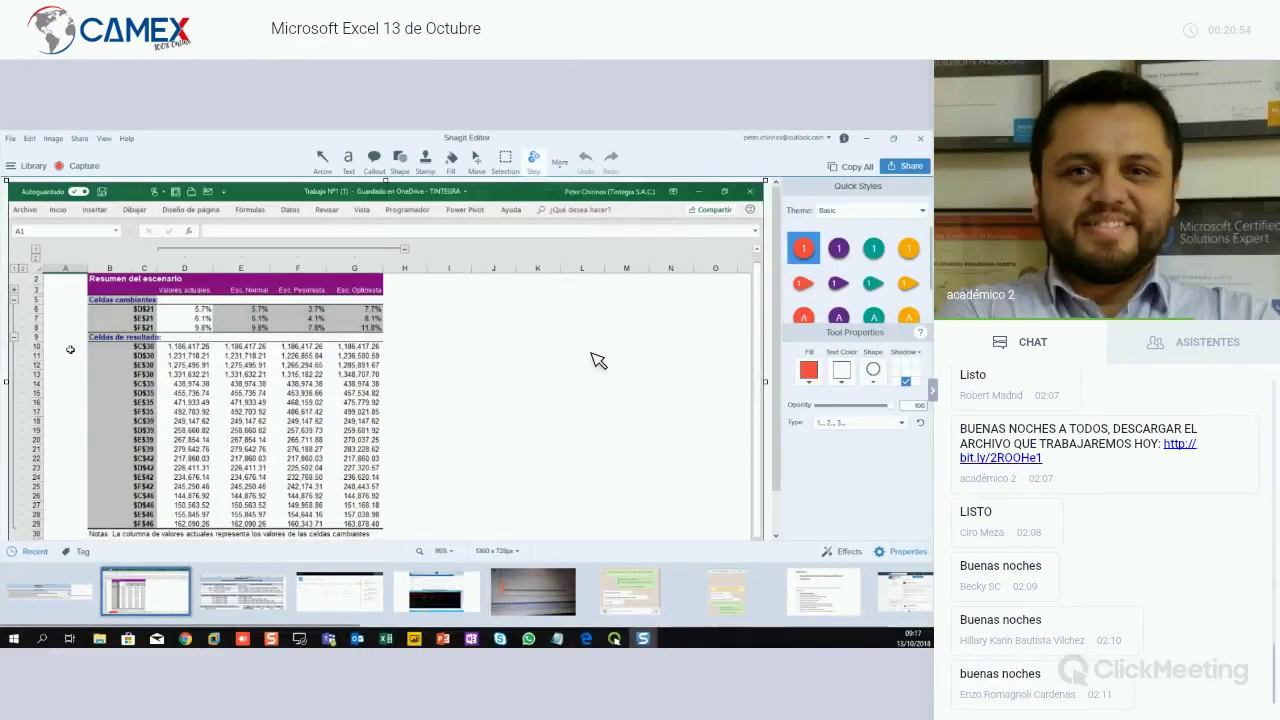
# Ellipse the changing cells $D$21 and $E$21 and frame the result-cell column in a red rectangle
pyautogui.scroll(-1, 598, 360)
pyautogui.scroll(-1, 598, 360)
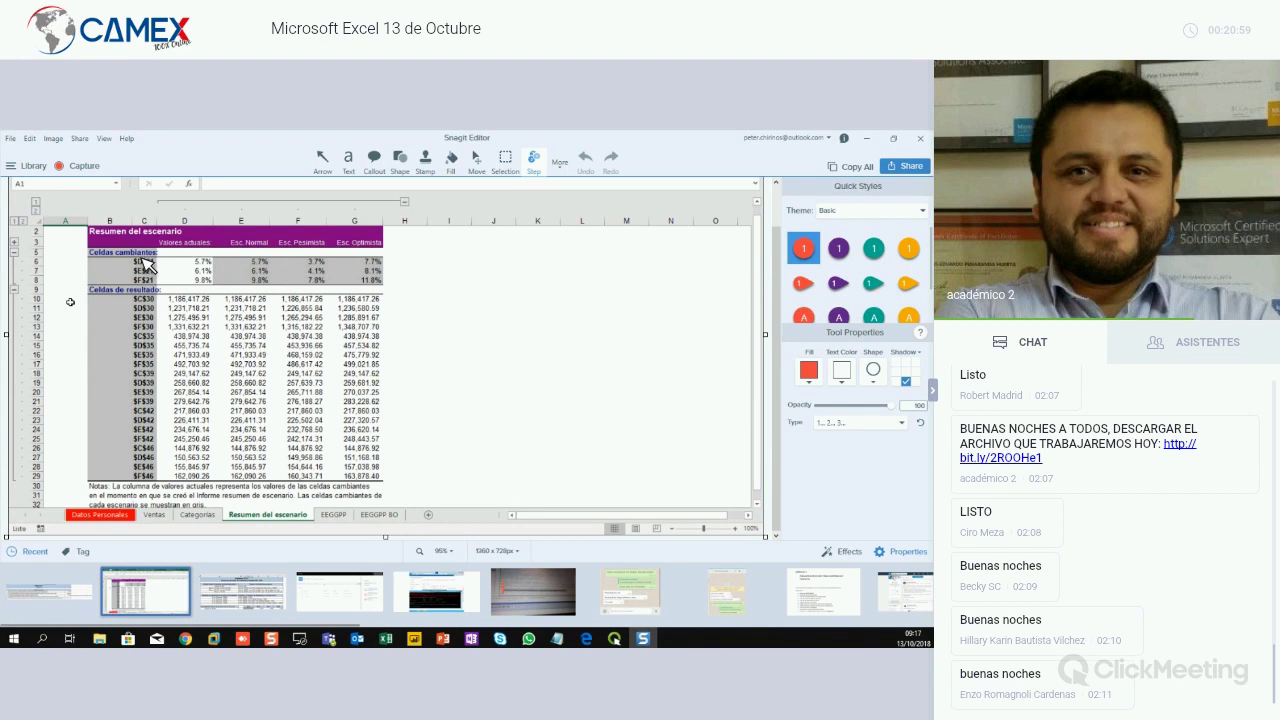
pyautogui.click(400, 160)
pyautogui.moveTo(118, 254); pyautogui.dragTo(164, 294)
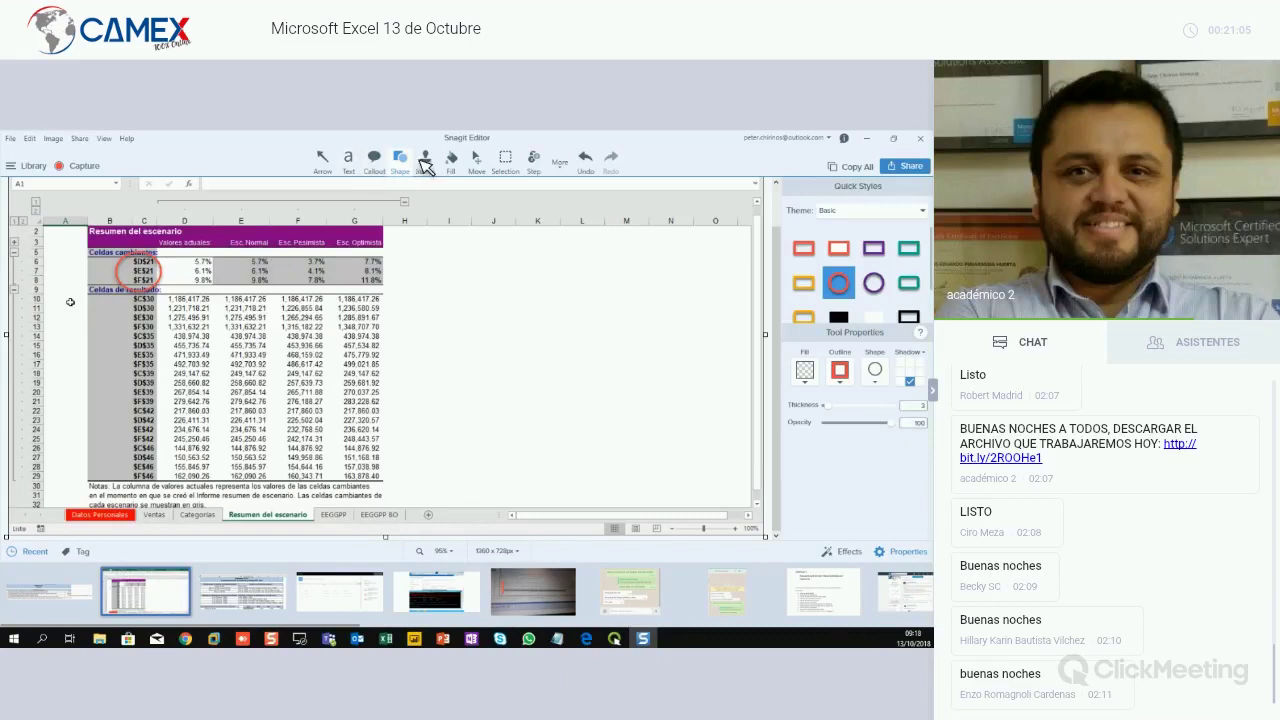
pyautogui.click(803, 248)
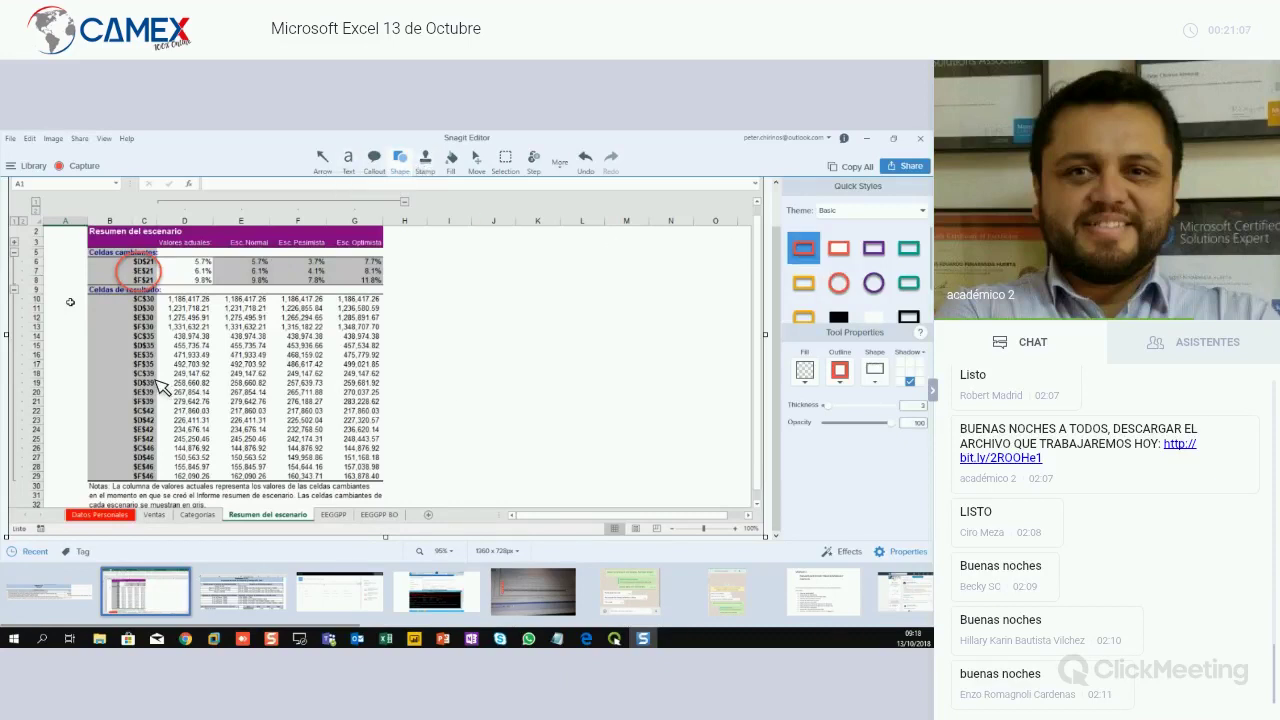
pyautogui.moveTo(124, 296); pyautogui.dragTo(158, 481)
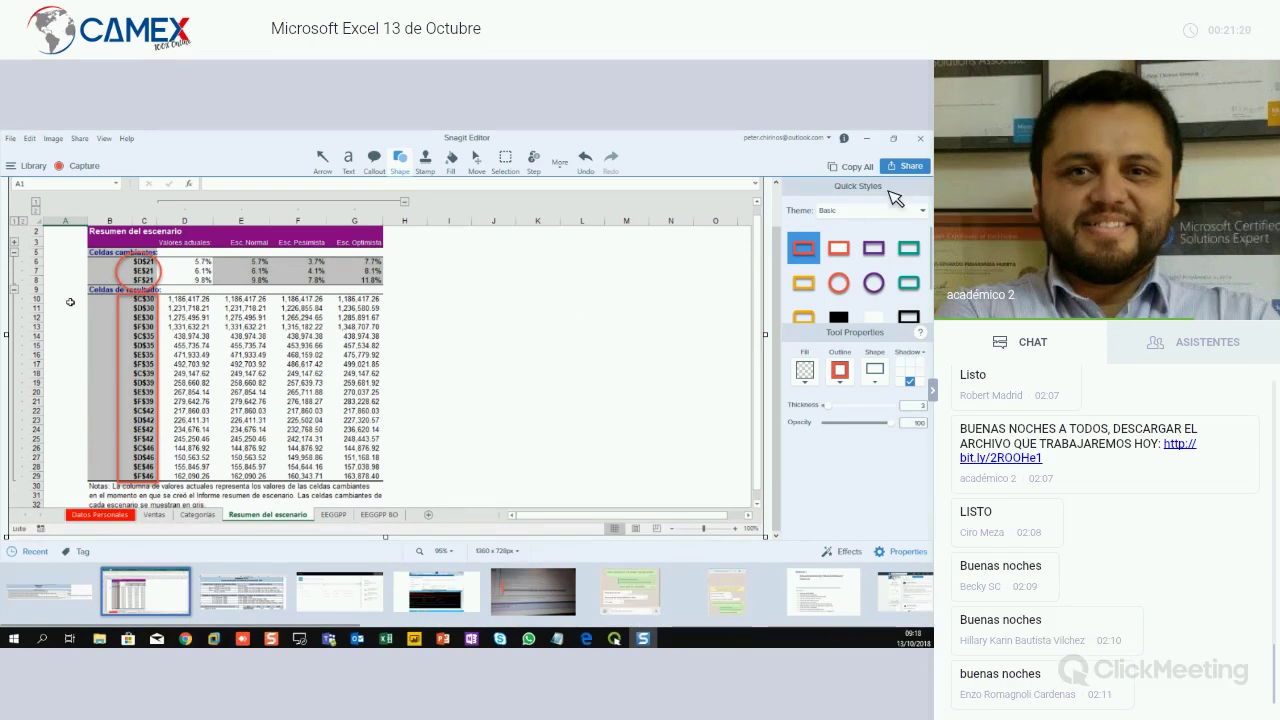
pyautogui.click(868, 139)
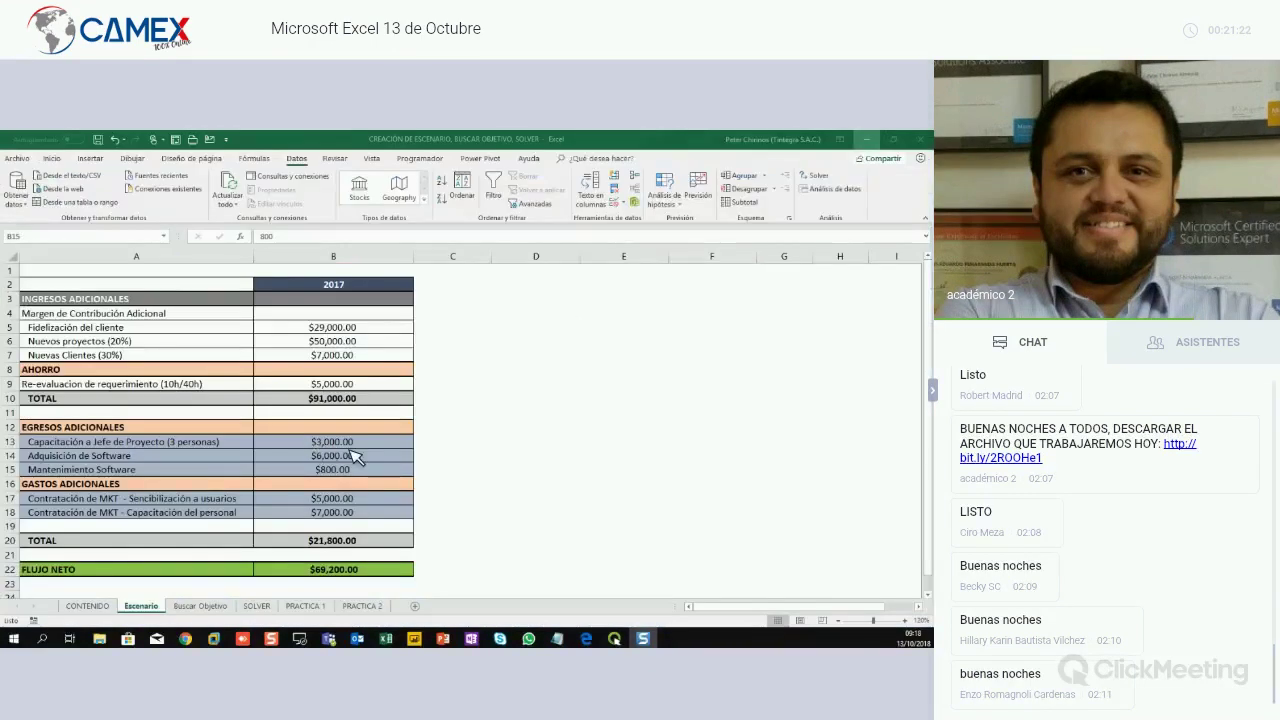
# Frame the $3,000.00 project-manager training cost in B13 with a red box and arrow
pyautogui.click(336, 445)
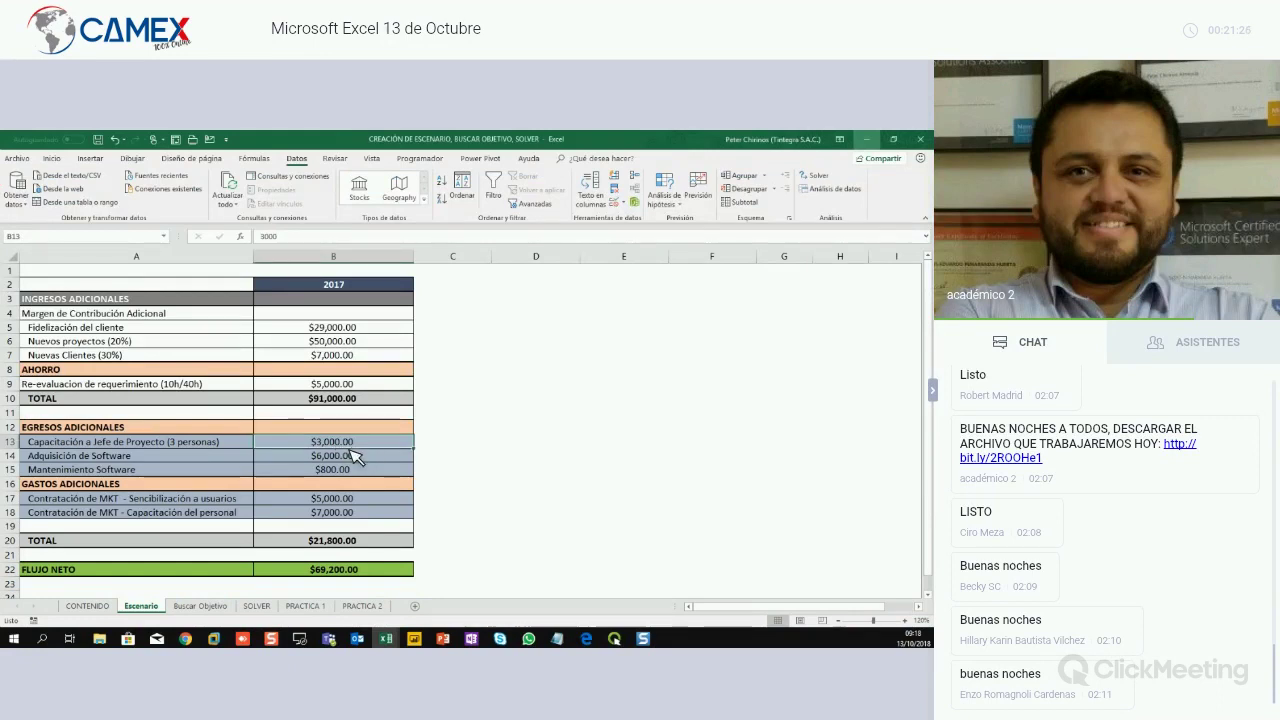
pyautogui.click(357, 459)
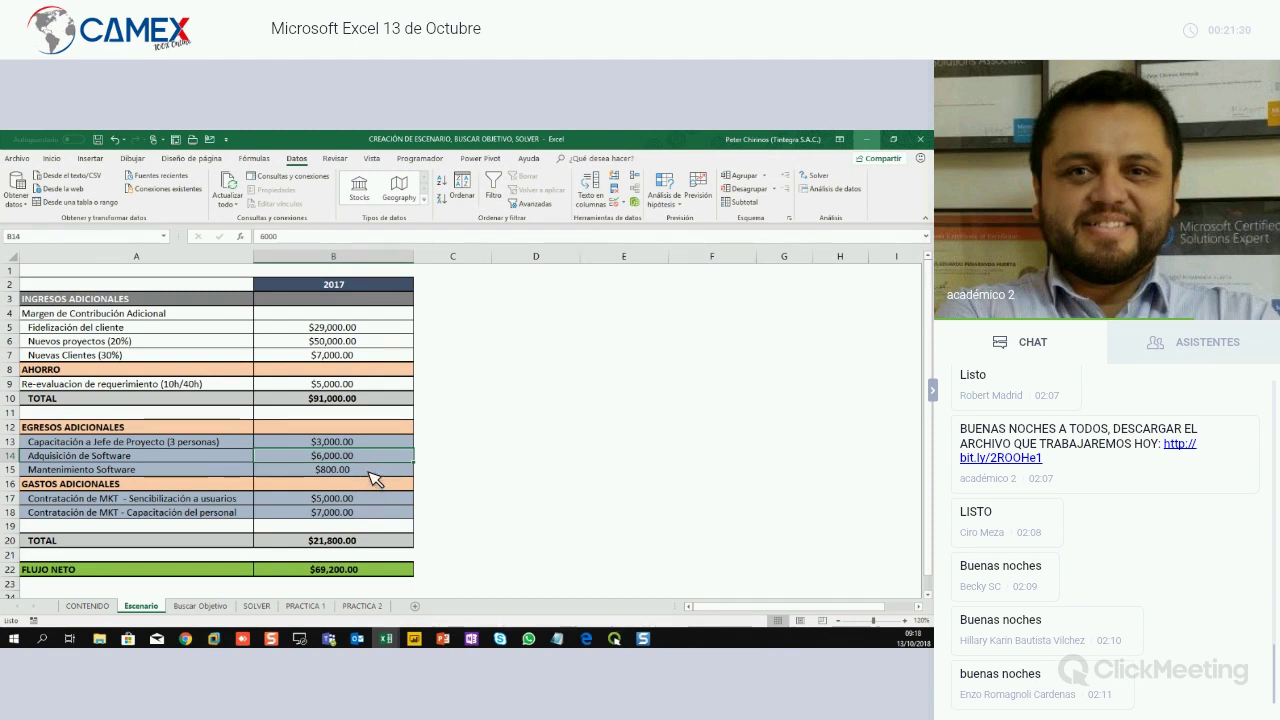
pyautogui.click(367, 471)
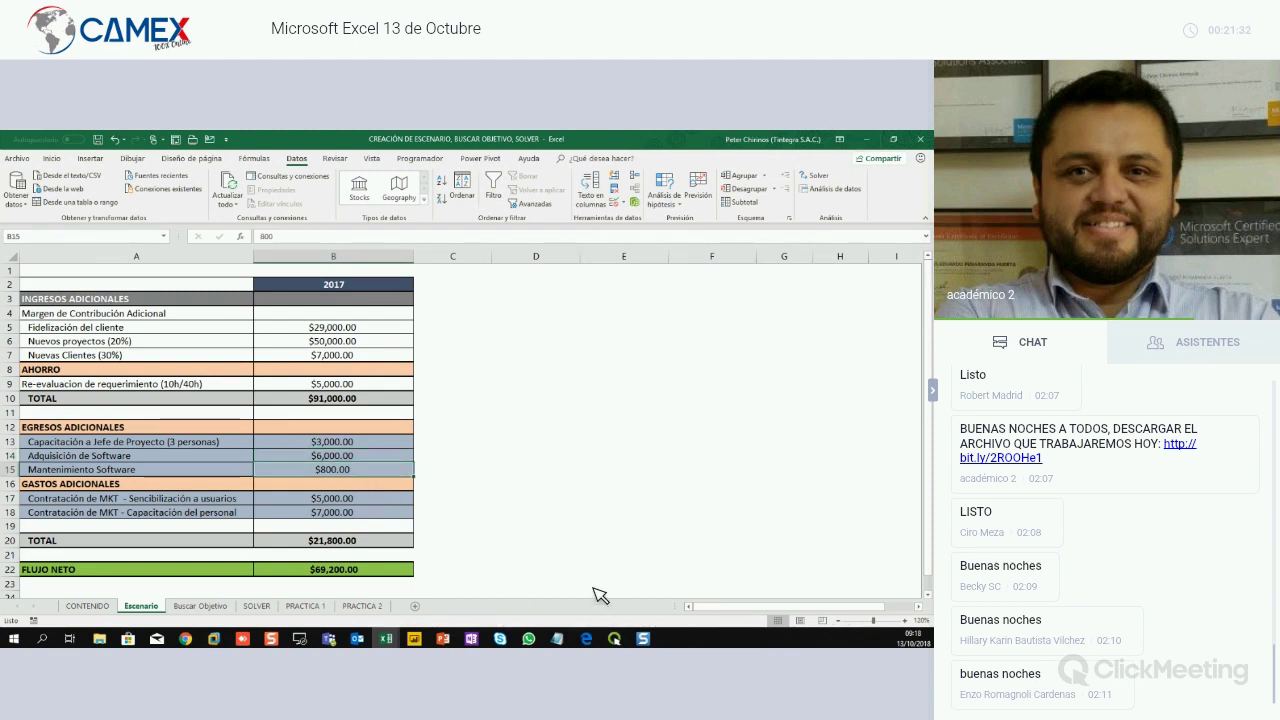
pyautogui.click(650, 643)
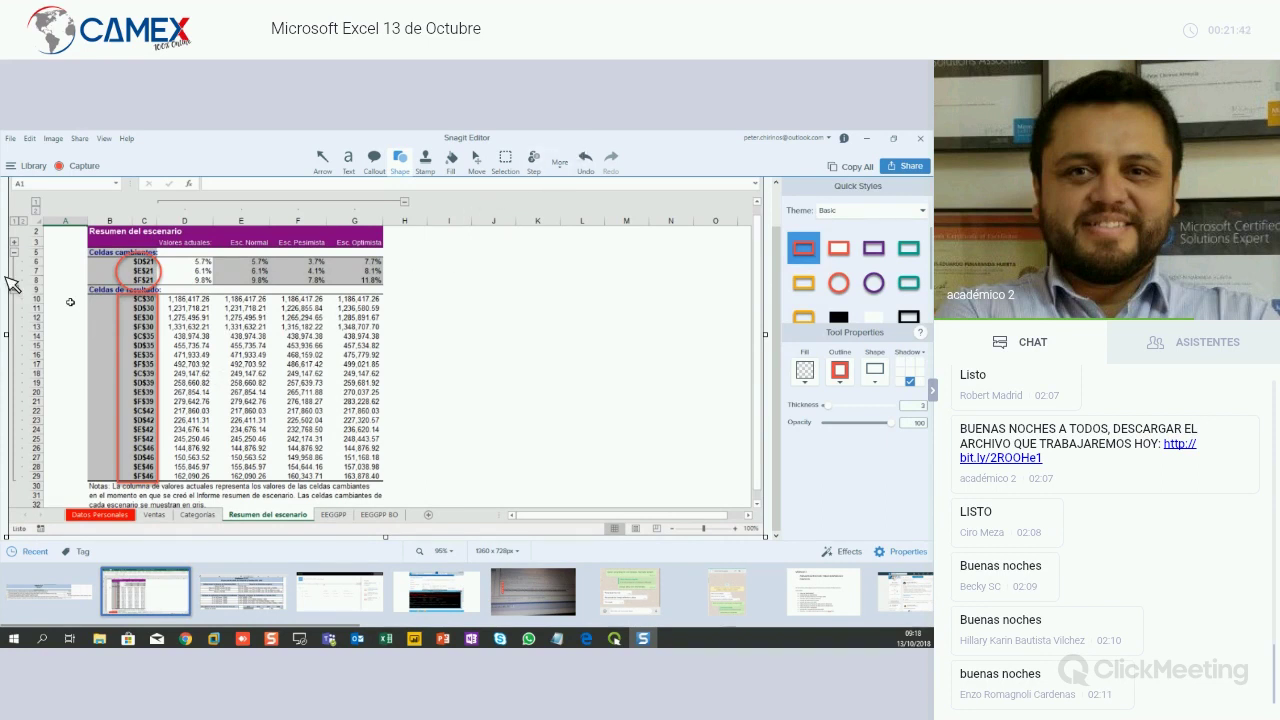
pyautogui.hotkey('alt', 'Tab')
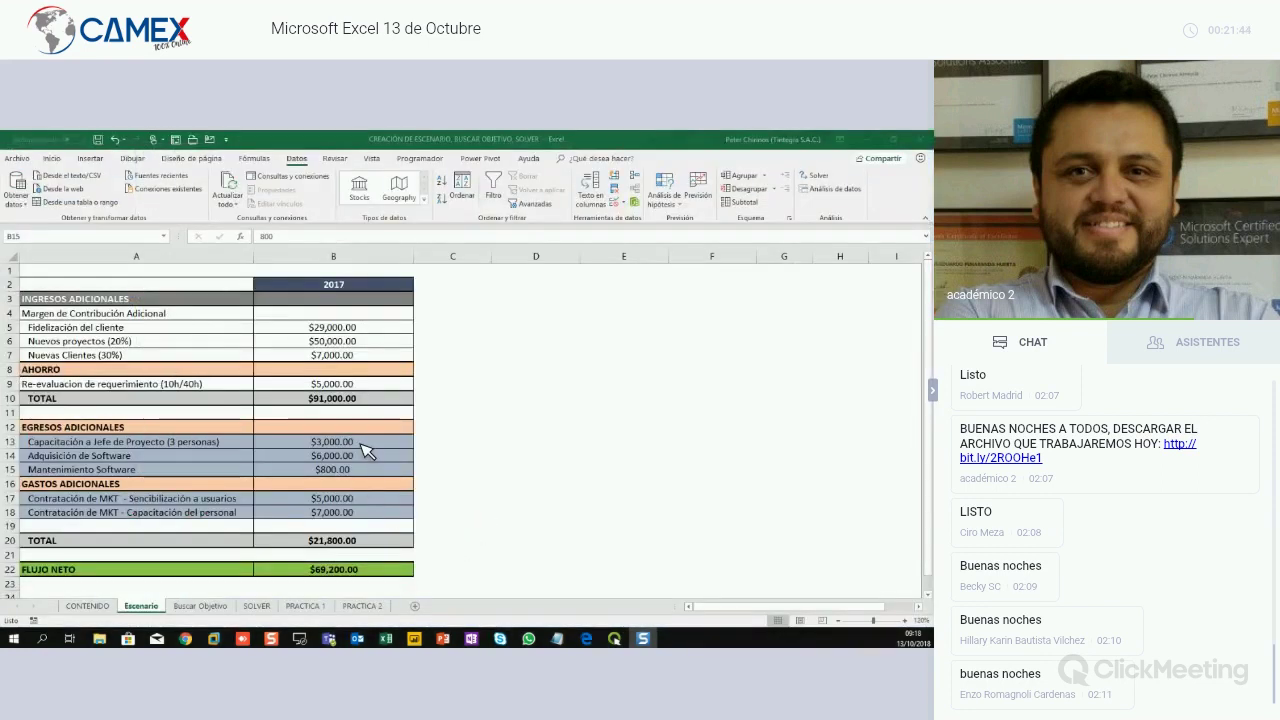
pyautogui.click(363, 444)
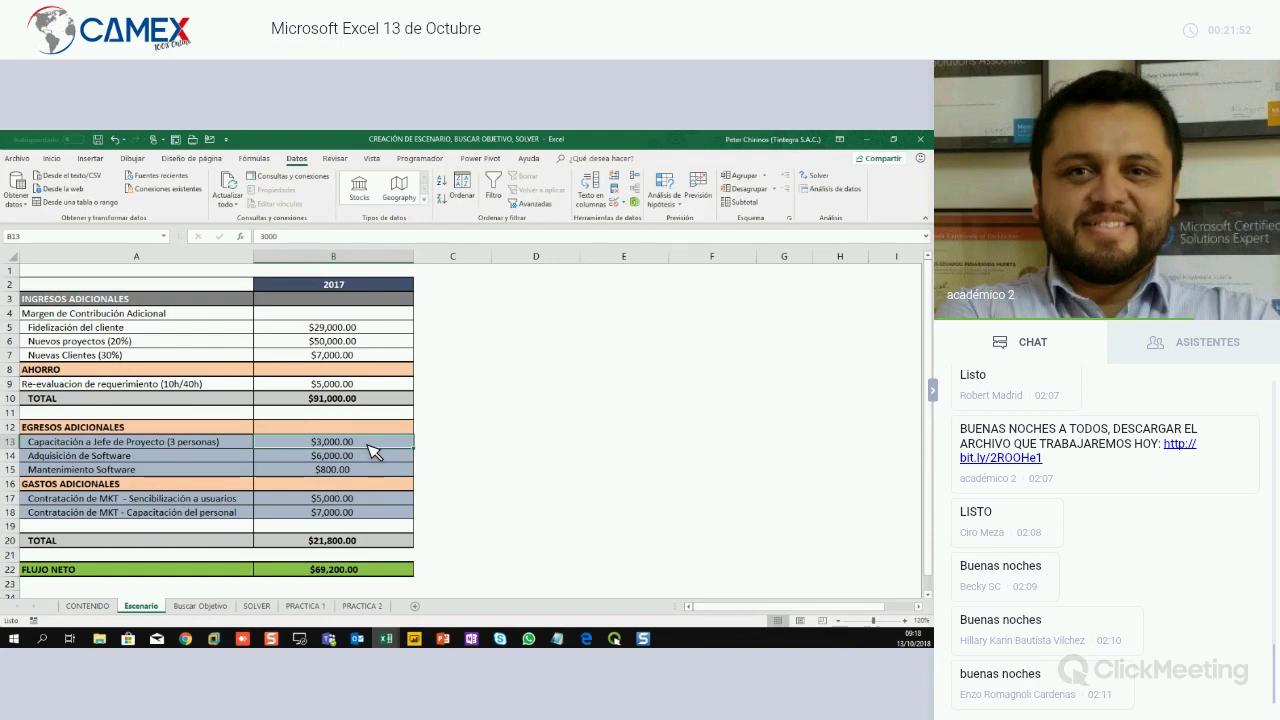
pyautogui.moveTo(298, 433)
pyautogui.mouseDown()
pyautogui.moveTo(370, 449)
pyautogui.moveTo(523, 426)
pyautogui.mouseUp()
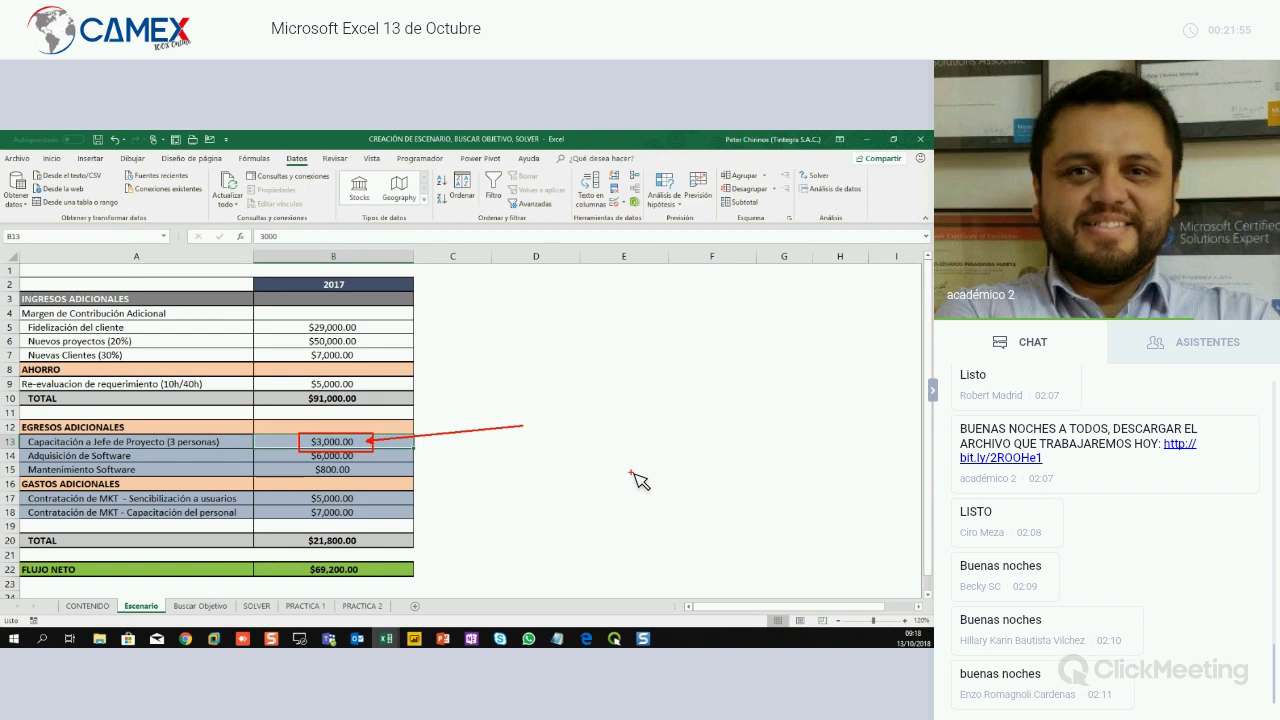
# Name cell B13 CAPACITACION and cell B14 ADQUISION_SW in the Name Box
pyautogui.press('Escape')
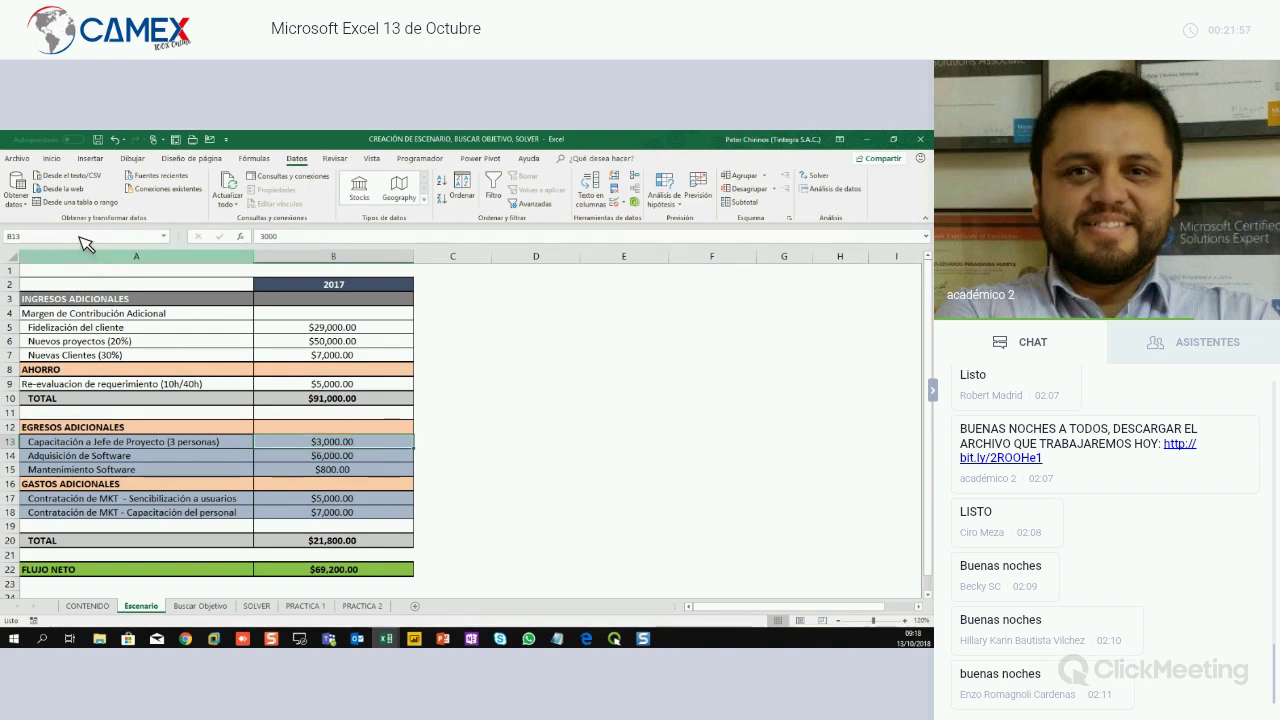
pyautogui.click(79, 236)
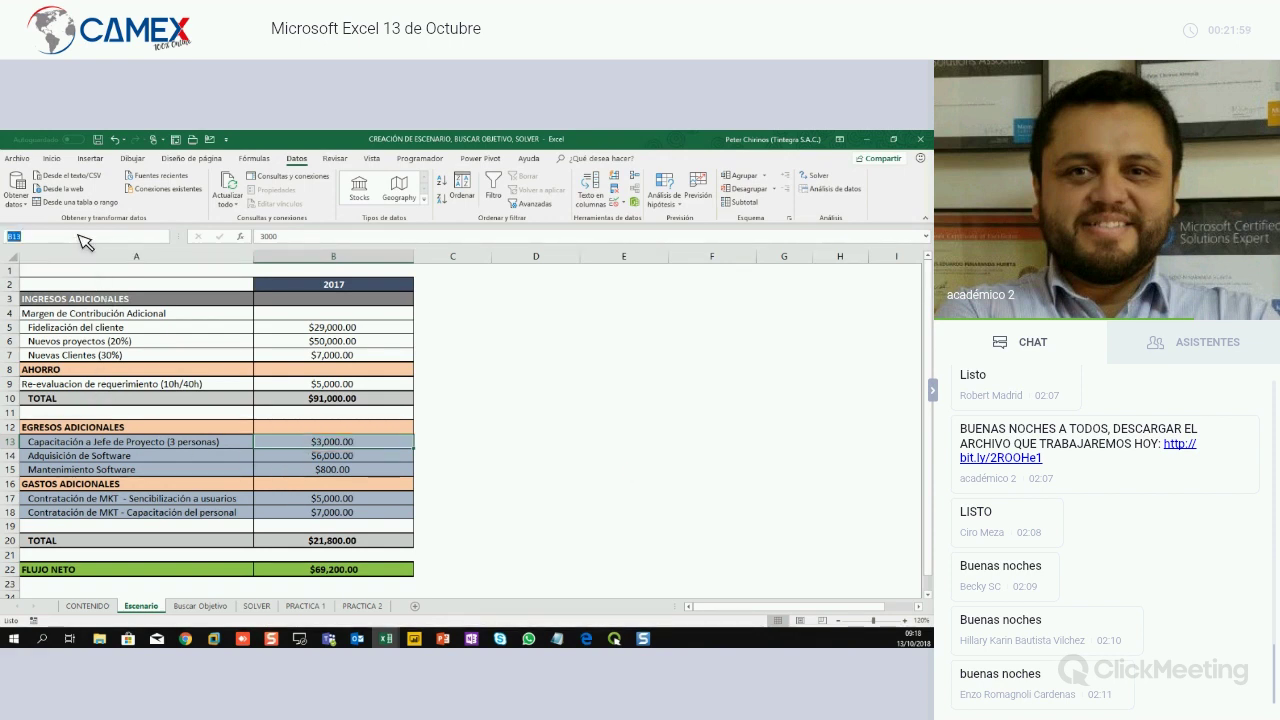
pyautogui.write('CAPAC')
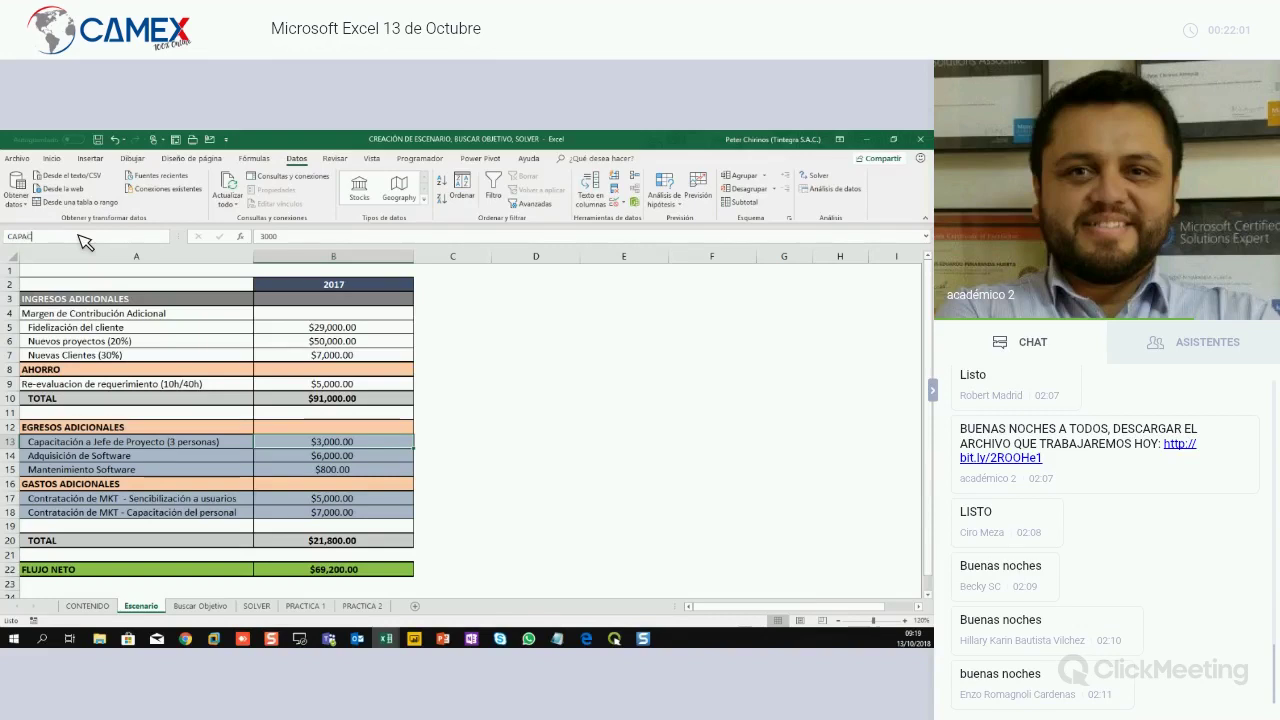
pyautogui.write('ITACION')
pyautogui.press('Return')
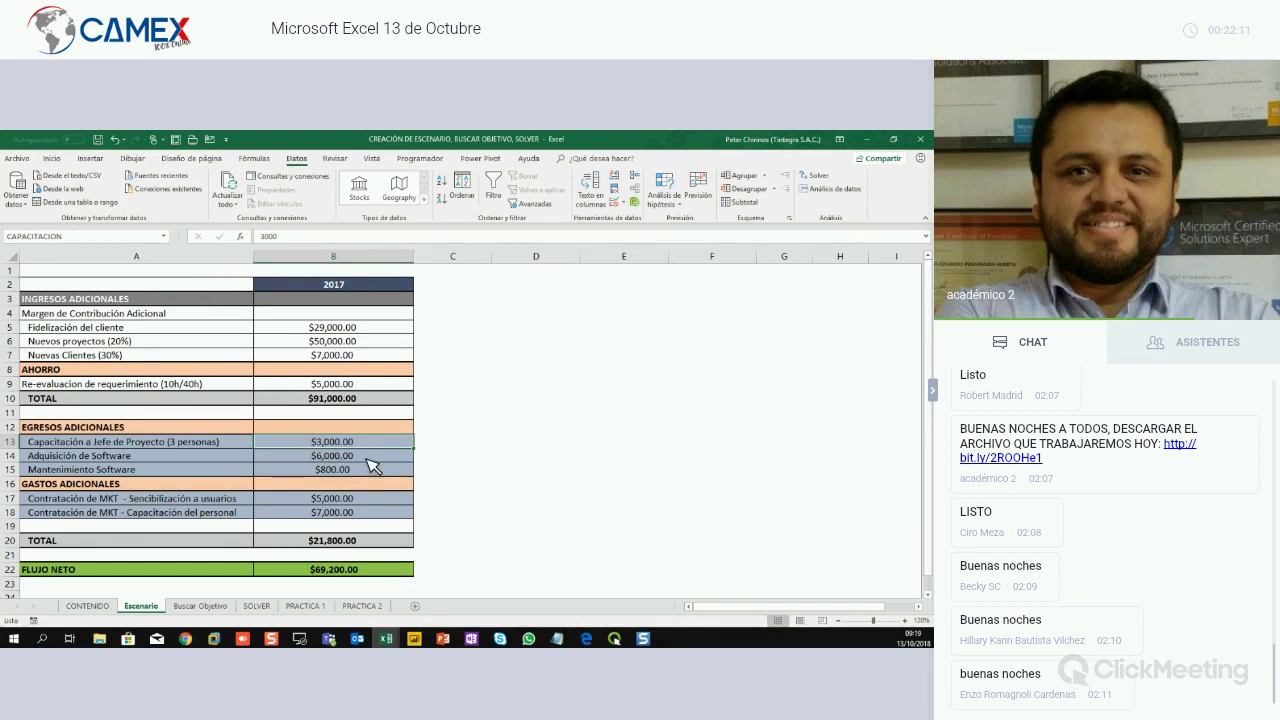
pyautogui.click(367, 458)
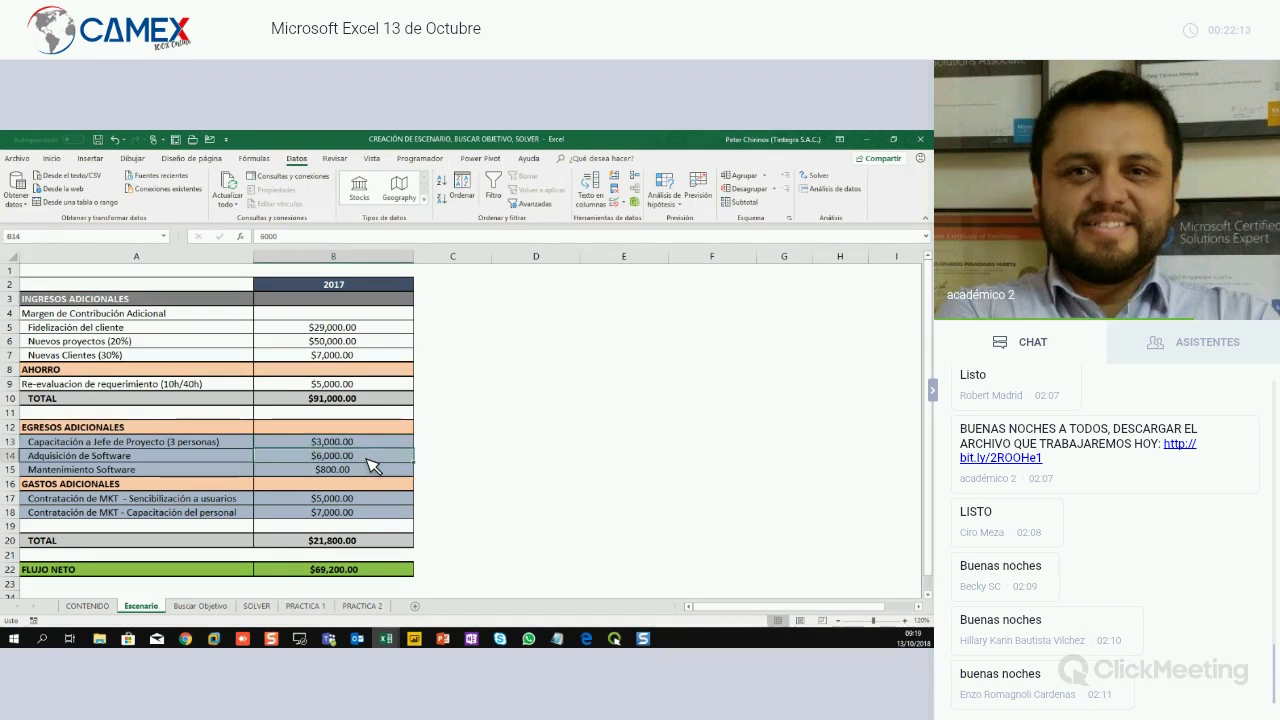
pyautogui.click(101, 239)
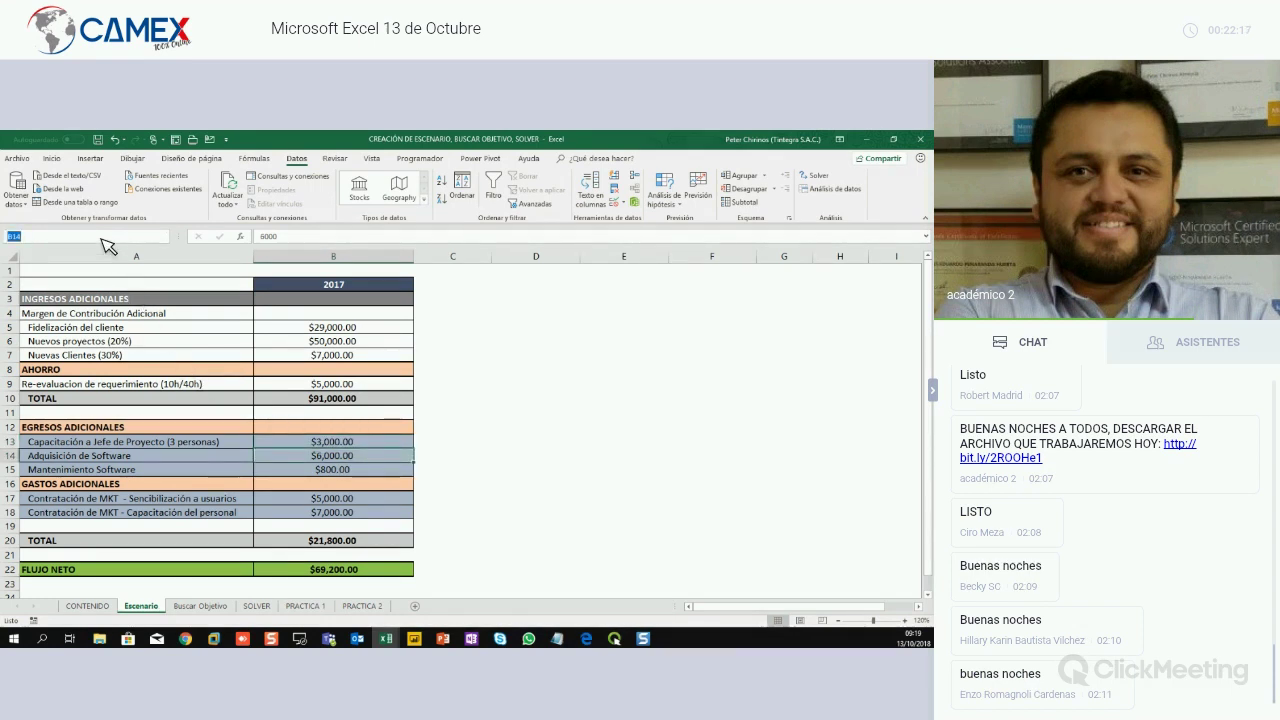
pyautogui.write('C')
pyautogui.press('BackSpace')
pyautogui.write('DQUIS')
pyautogui.write('ION_')
pyautogui.write('SW')
pyautogui.press('Return')
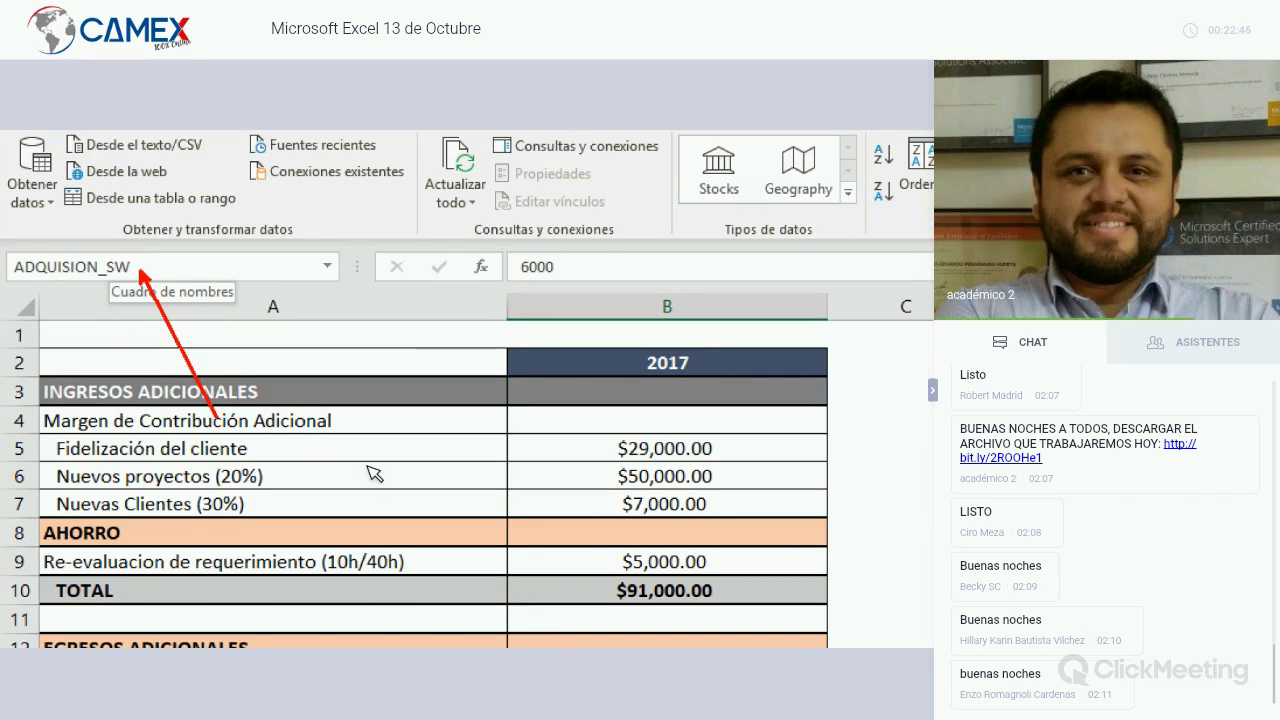
# Name the 800 maintenance amount in B15 MANTENIMIENTO_SW
pyautogui.press('Escape')
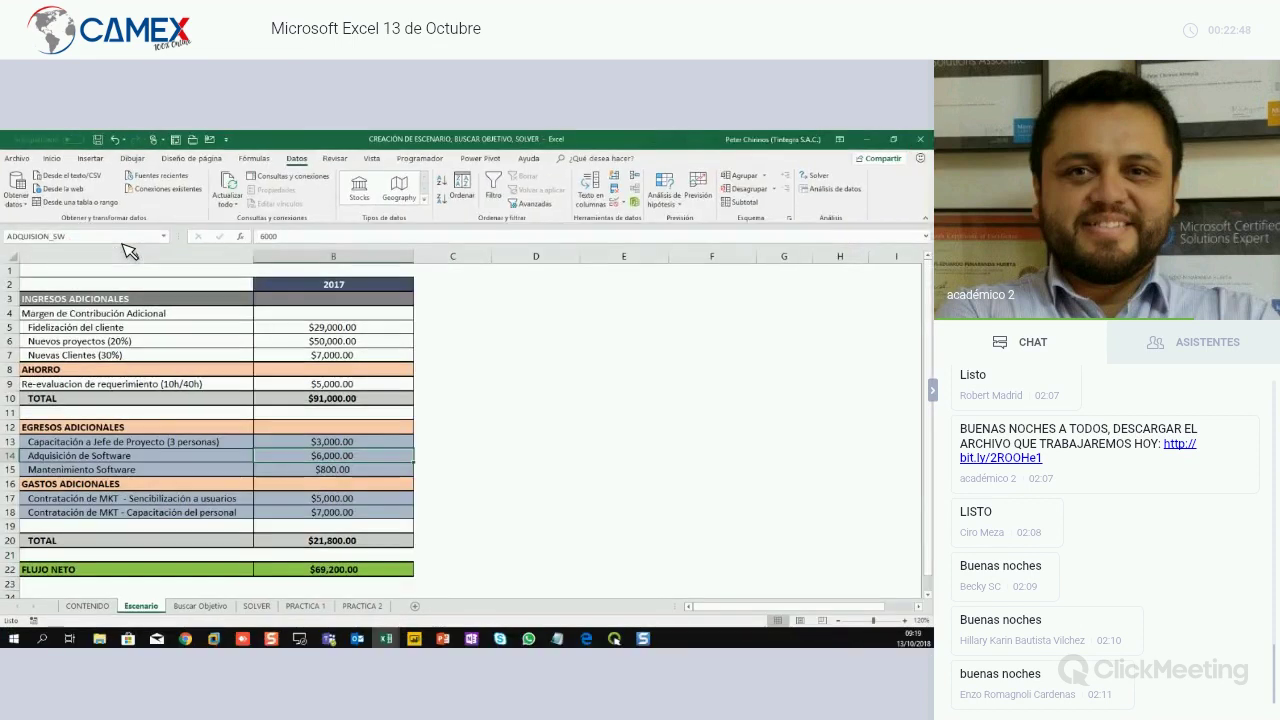
pyautogui.press('Down')
pyautogui.click(124, 240)
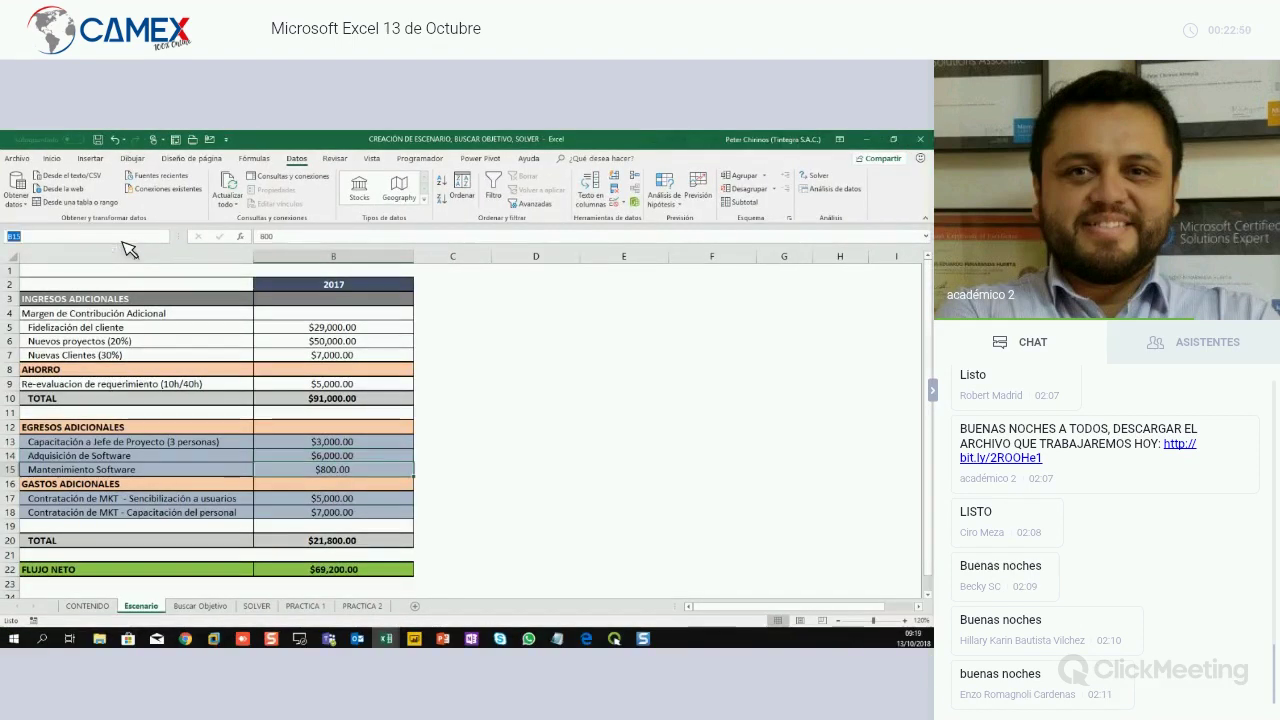
pyautogui.write('MANTE')
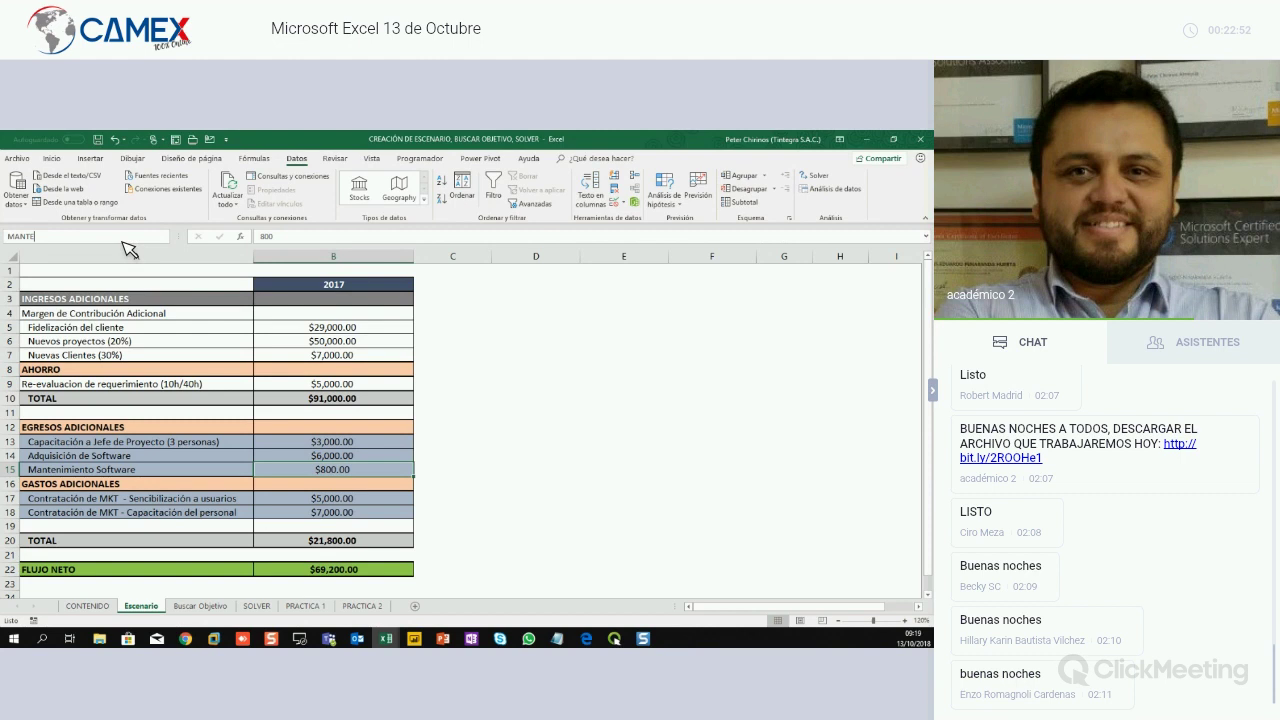
pyautogui.write('NIMIENTO_SW')
pyautogui.press('Return')
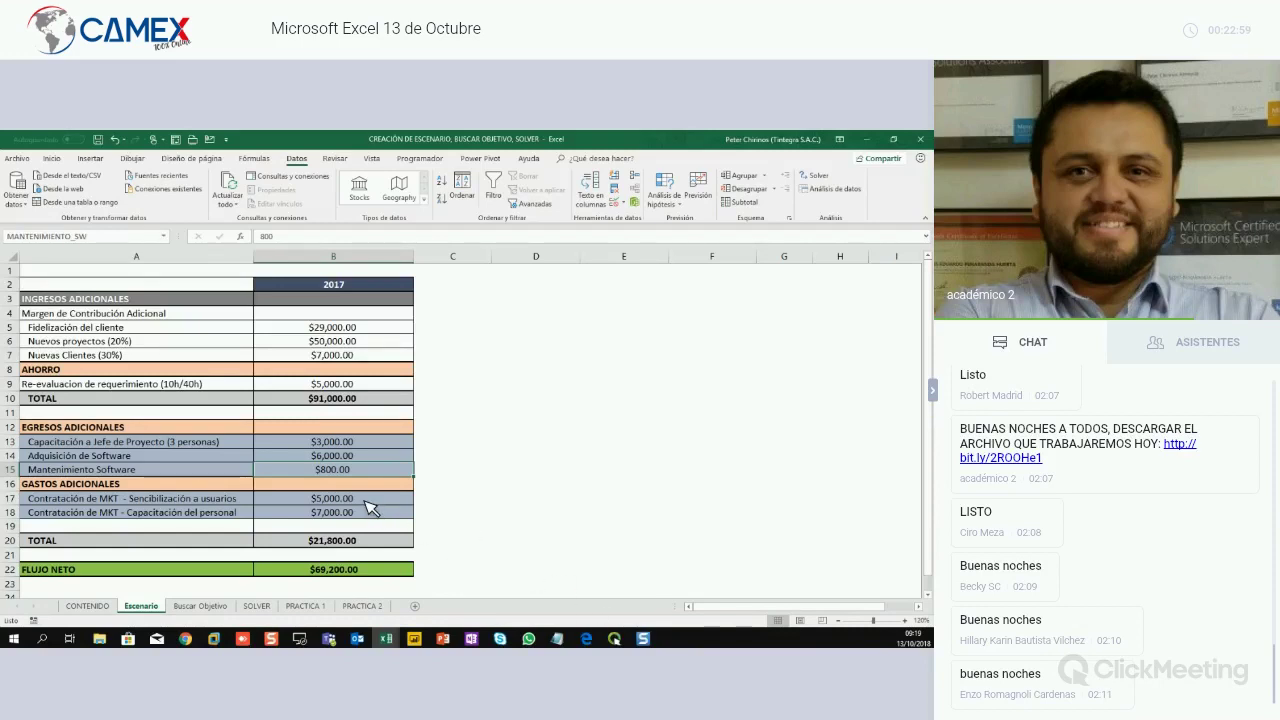
# Name B17 MKT_SENCIBILIZACION and B18 MKT_CAPACITACION
pyautogui.click(367, 506)
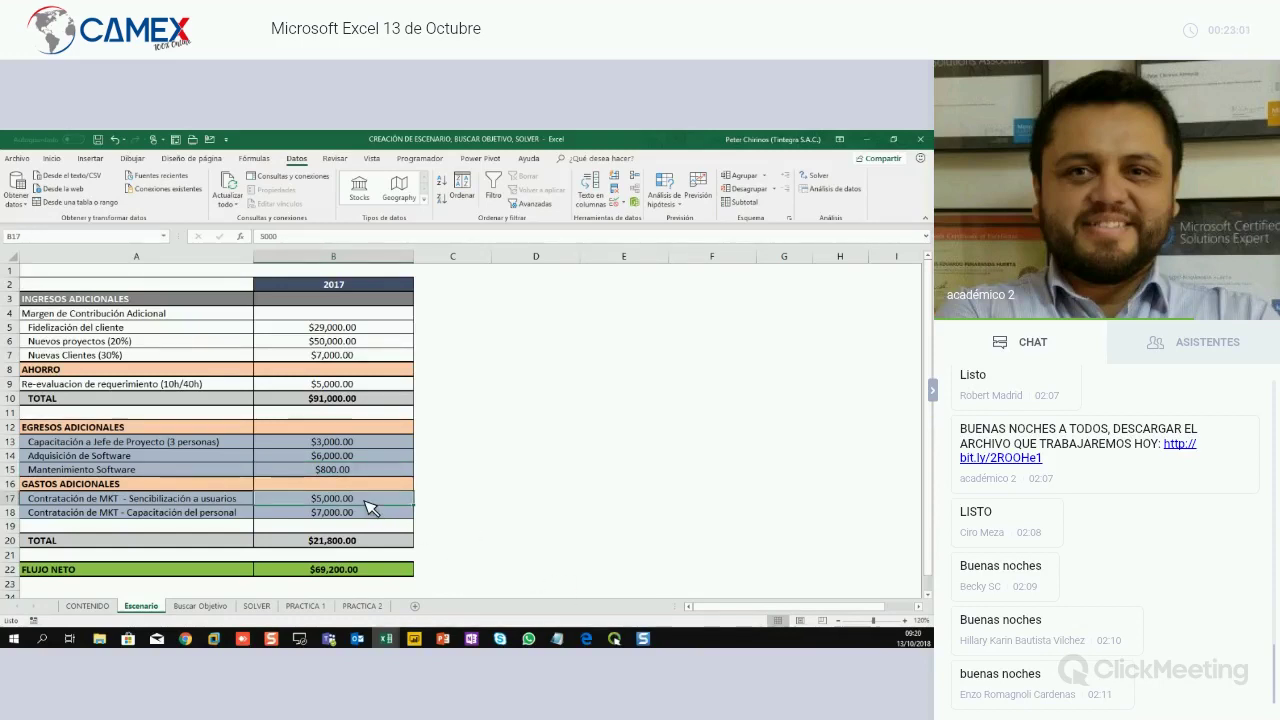
pyautogui.click(58, 241)
pyautogui.write('MKT_SENCIB')
pyautogui.write('ILIZAC')
pyautogui.write('ION')
pyautogui.press('Return')
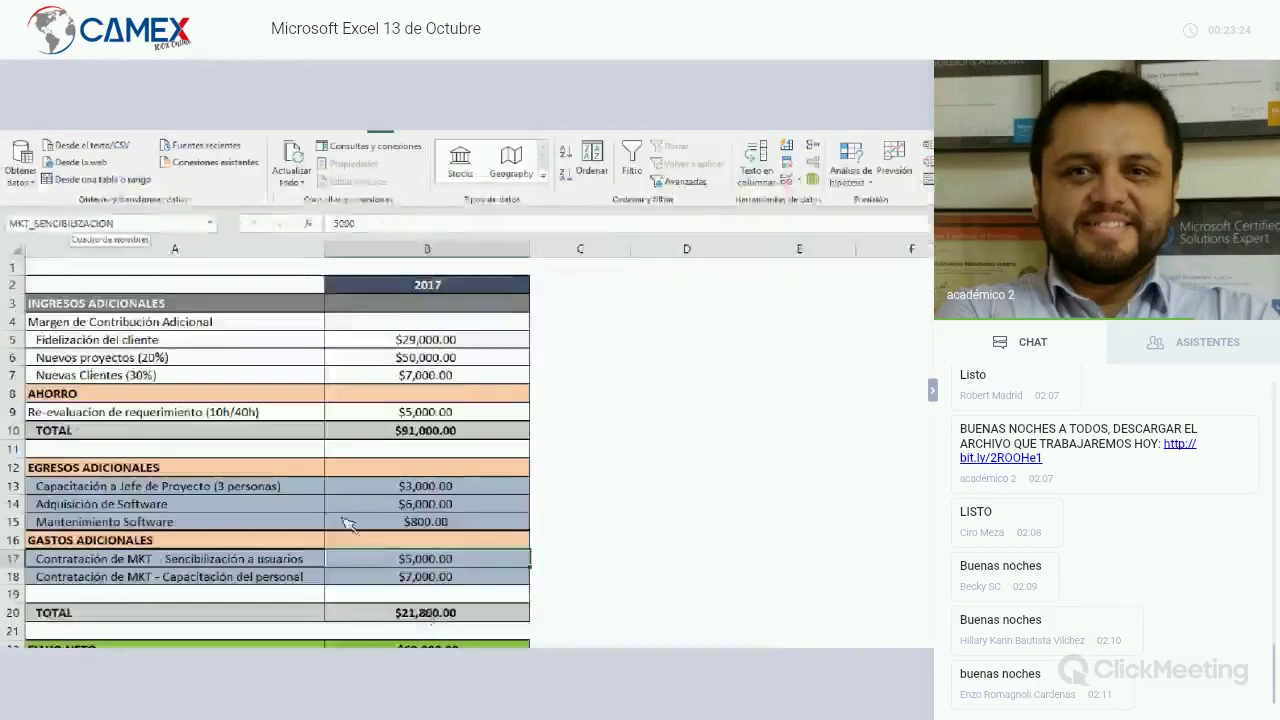
pyautogui.click(349, 512)
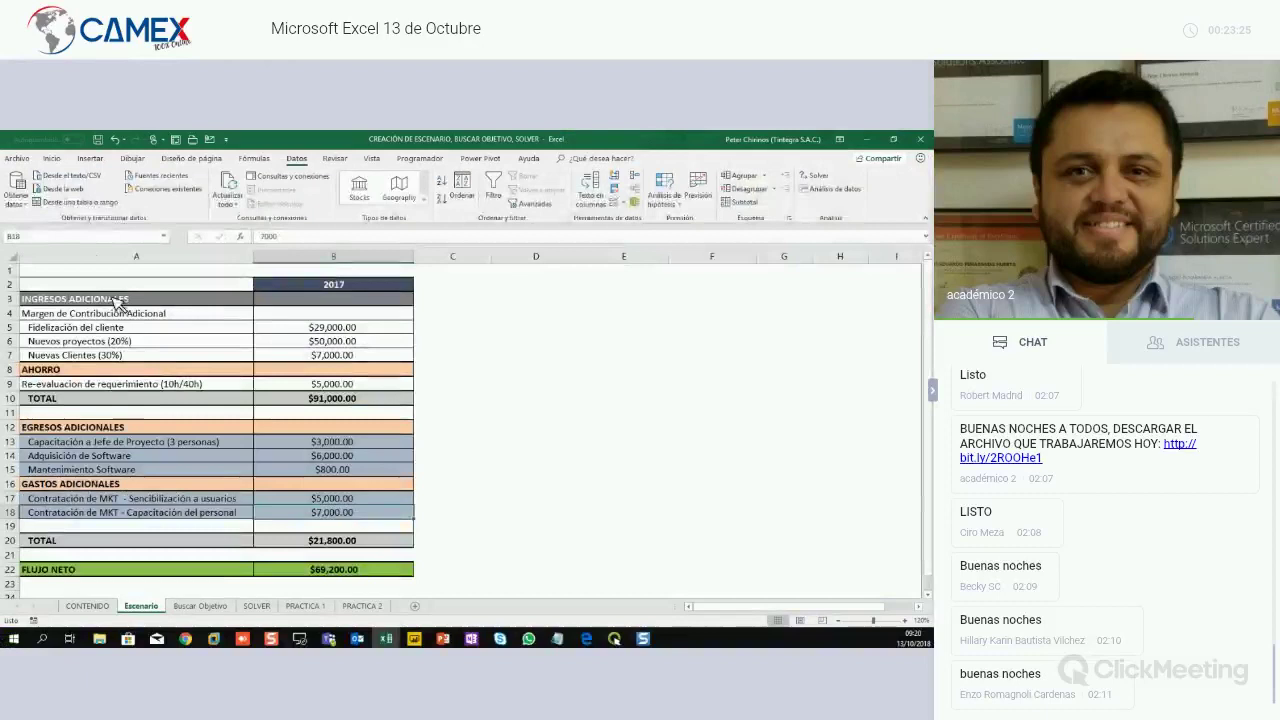
pyautogui.click(80, 240)
pyautogui.write('MKT')
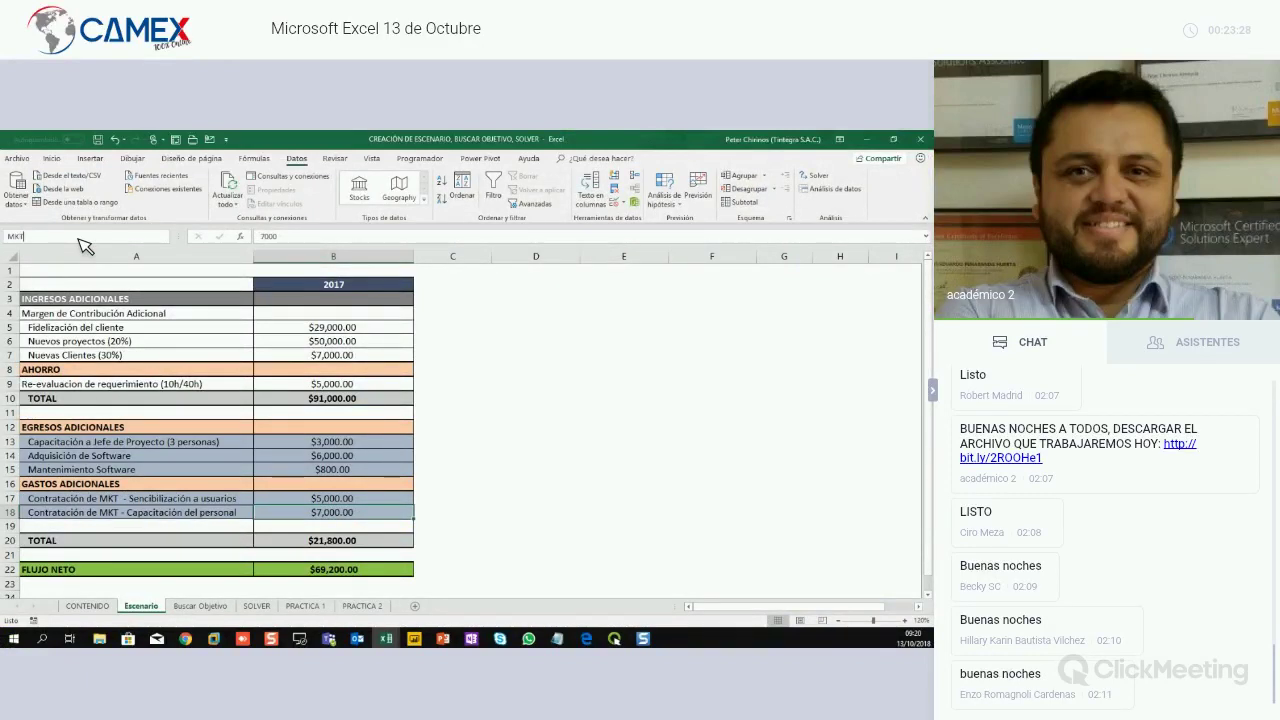
pyautogui.write('_CA')
pyautogui.write('PACITAC')
pyautogui.write('ION')
pyautogui.press('Return')
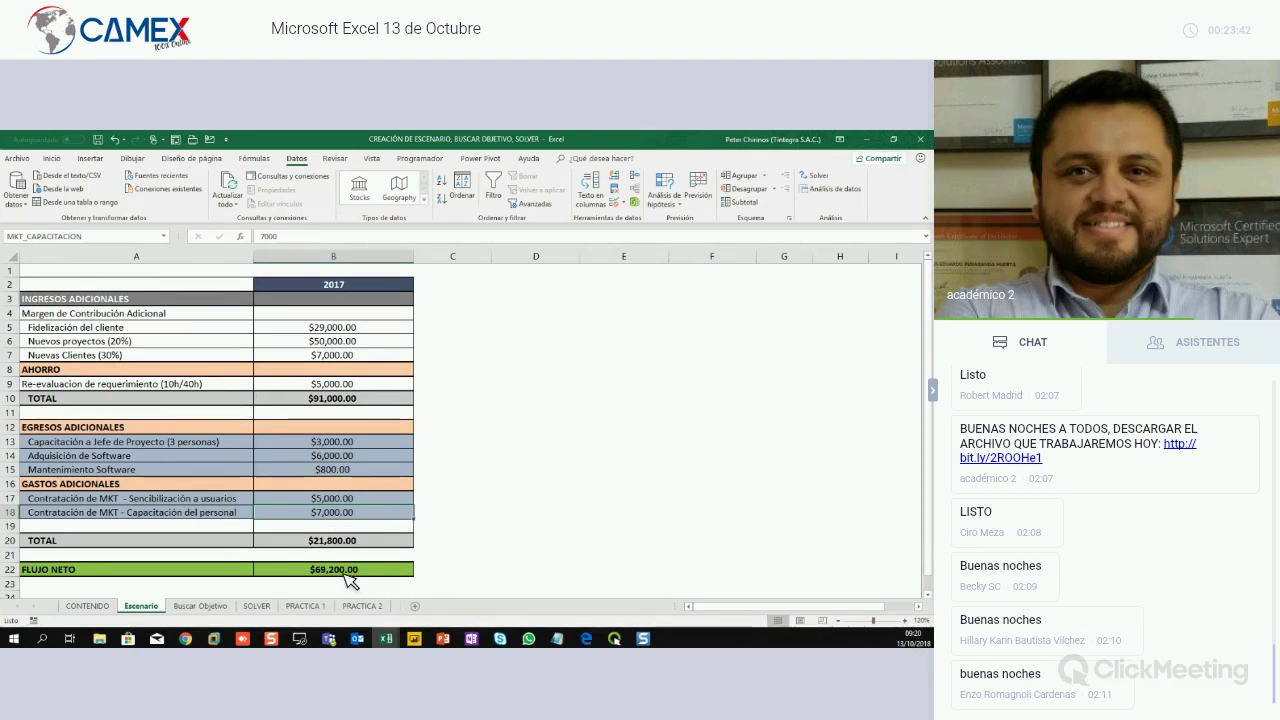
# Name the $69,200.00 result cell B22 FLUJO_NETO and confirm the name by reselecting it
pyautogui.click(410, 570)
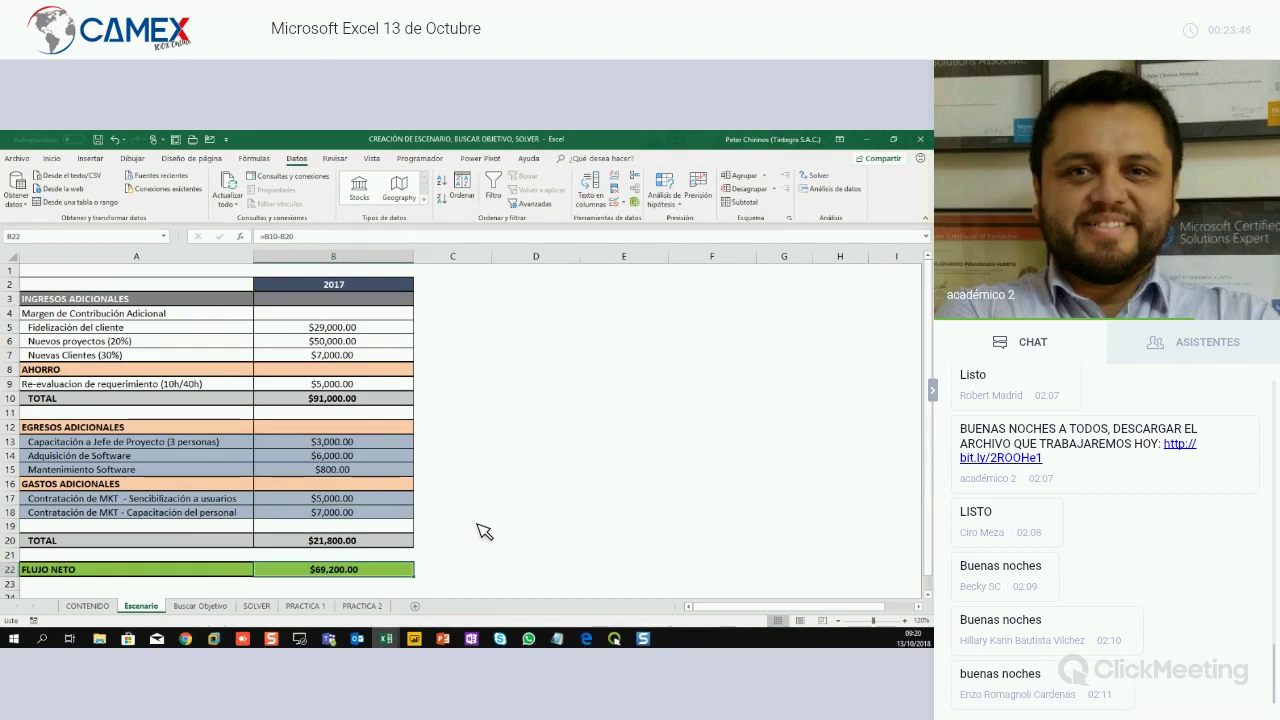
pyautogui.click(57, 243)
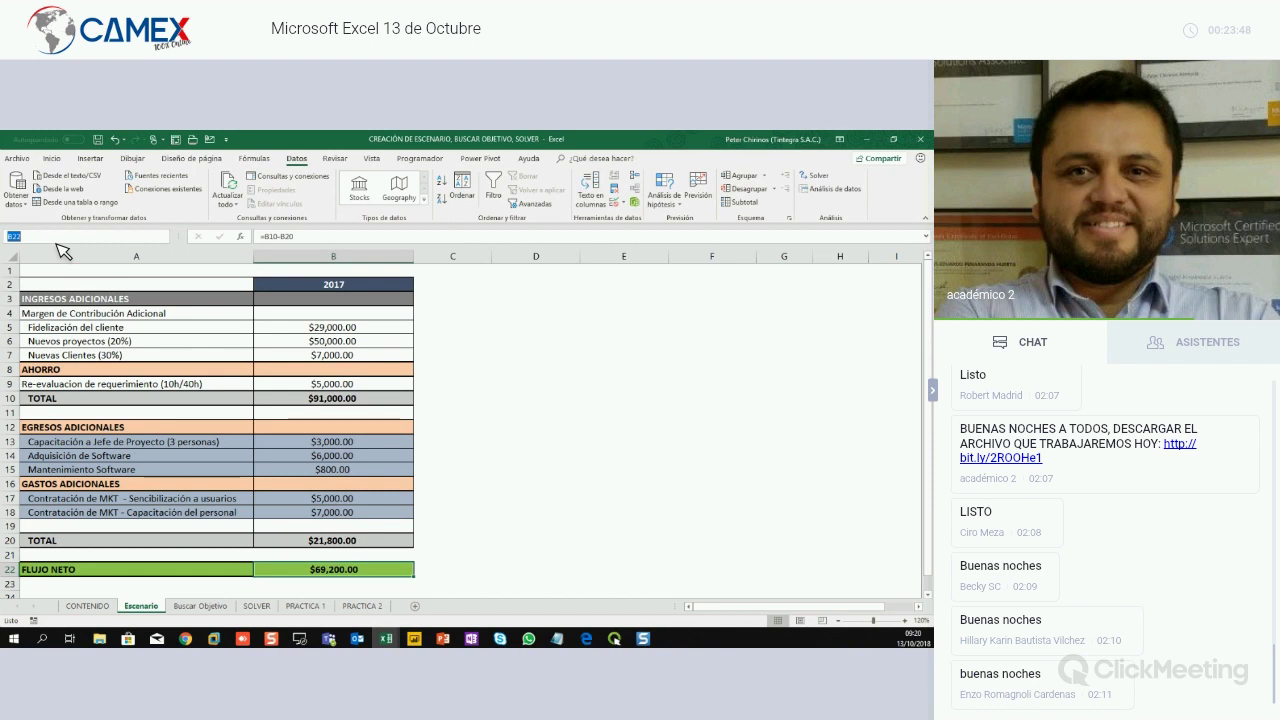
pyautogui.write('FLUJO_NE')
pyautogui.write('TO')
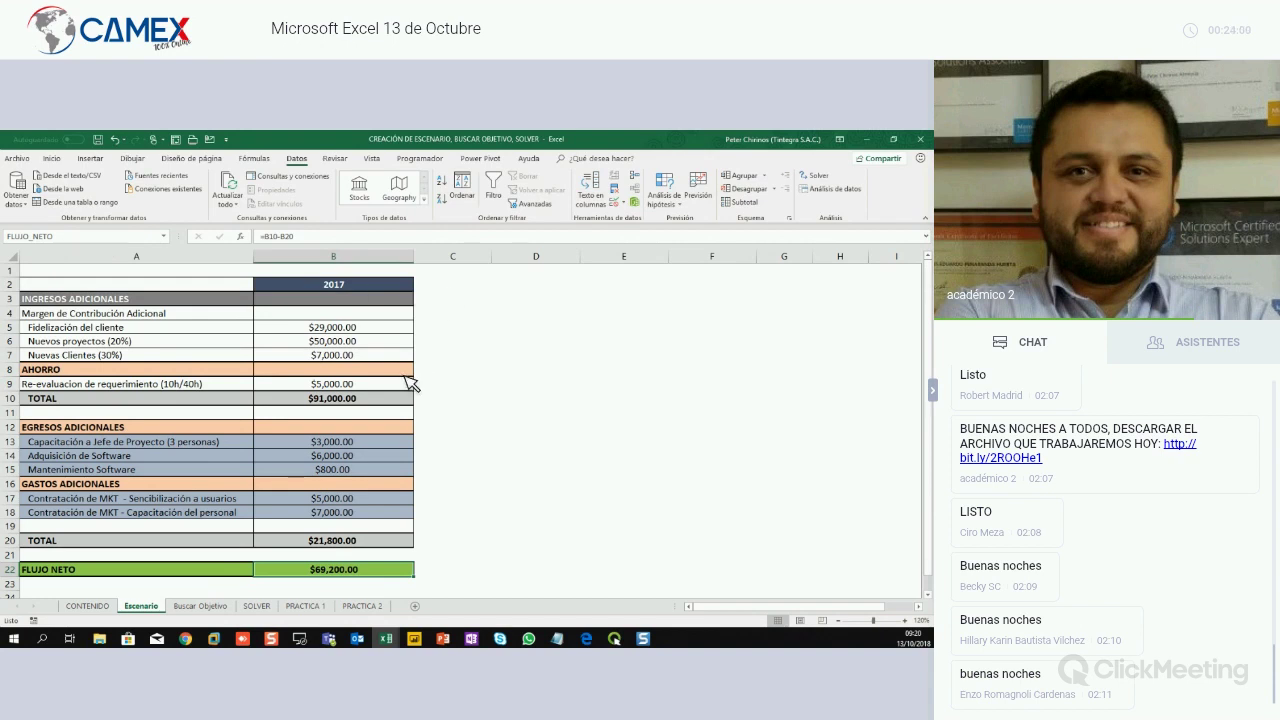
pyautogui.moveTo(368, 444); pyautogui.dragTo(378, 519)
pyautogui.click(372, 572)
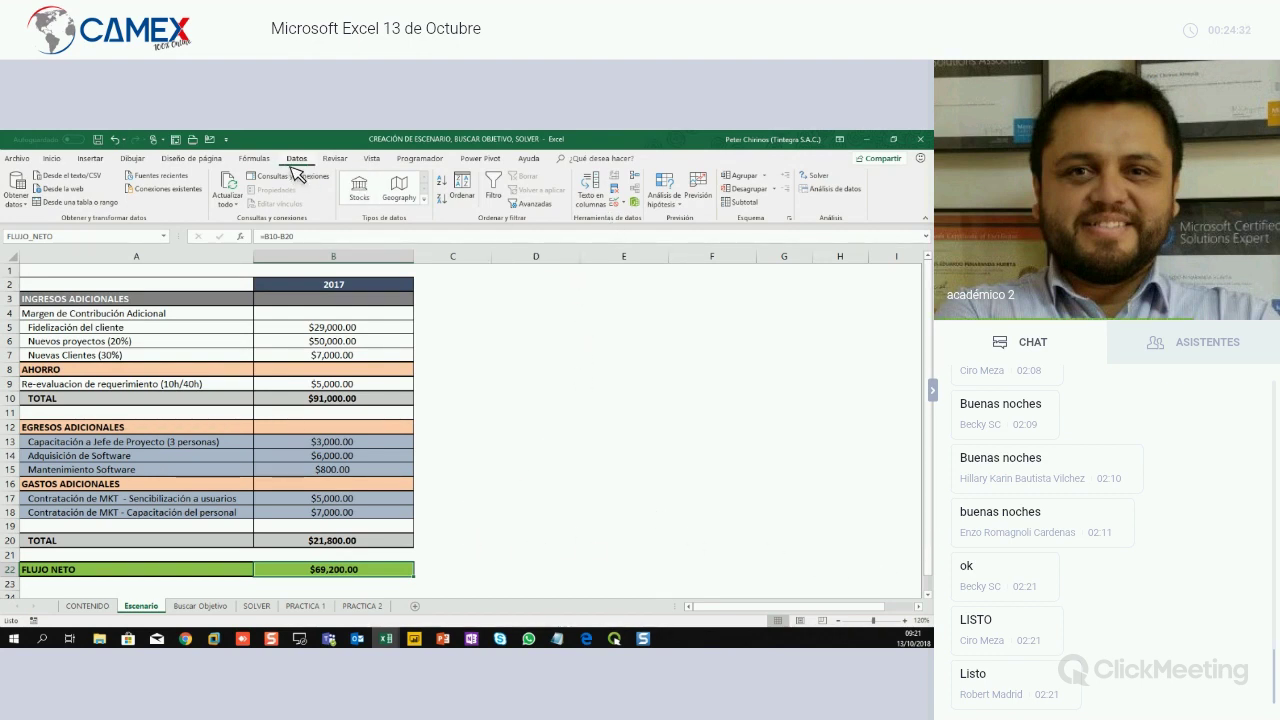
# Open Administrador de escenarios from the Análisis de hipótesis menu
pyautogui.click(665, 205)
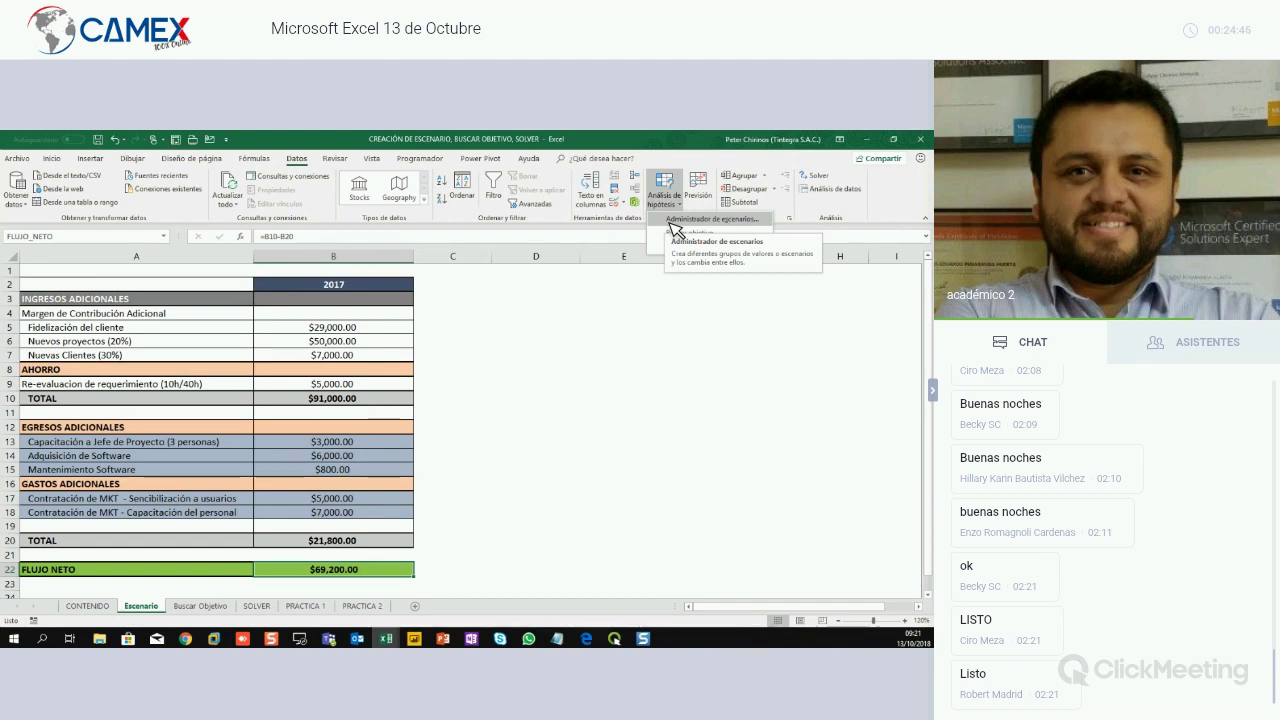
pyautogui.click(672, 220)
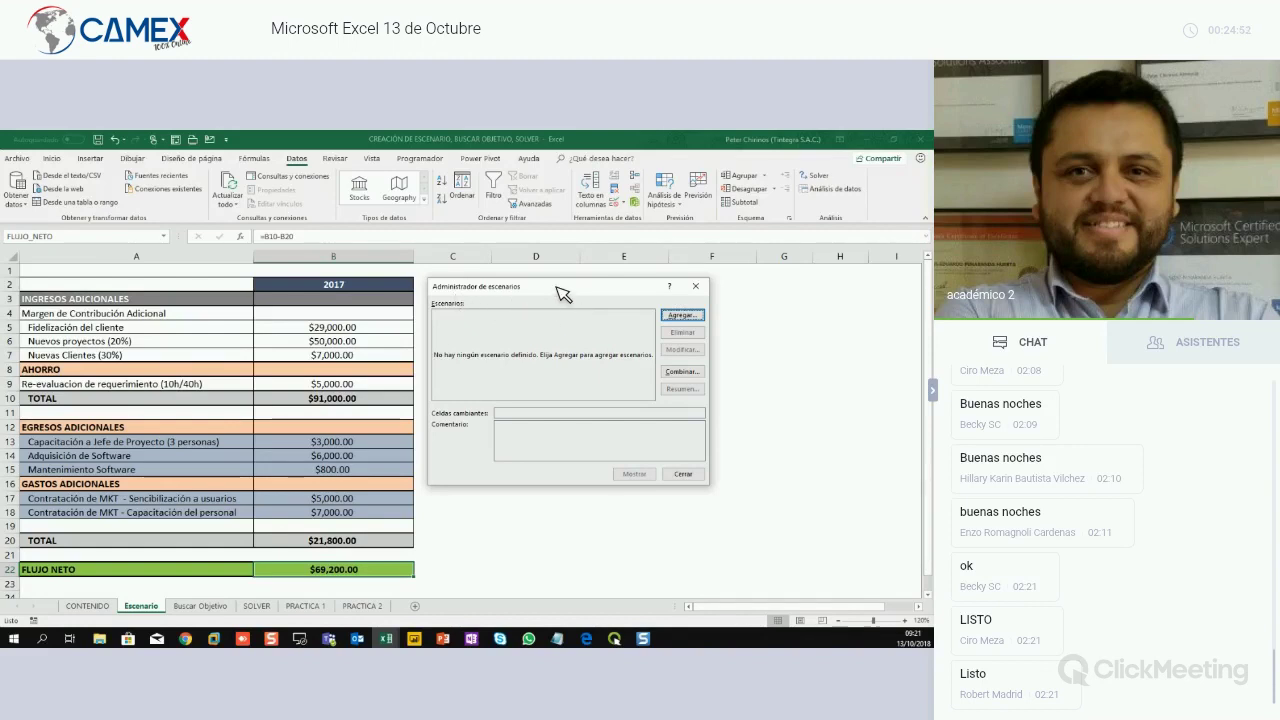
pyautogui.moveTo(561, 292); pyautogui.dragTo(557, 293)
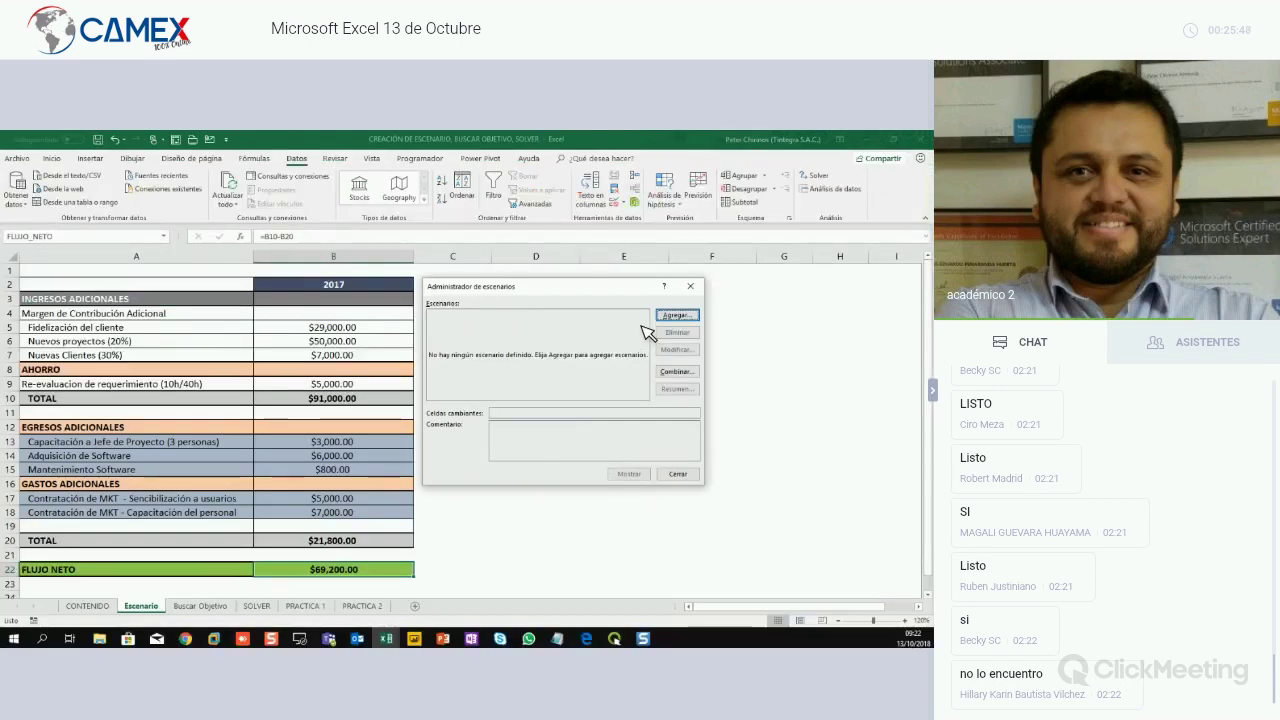
# Add a new scenario named 'ESCENARIO 1' and select its Changing cells entry
pyautogui.click(686, 318)
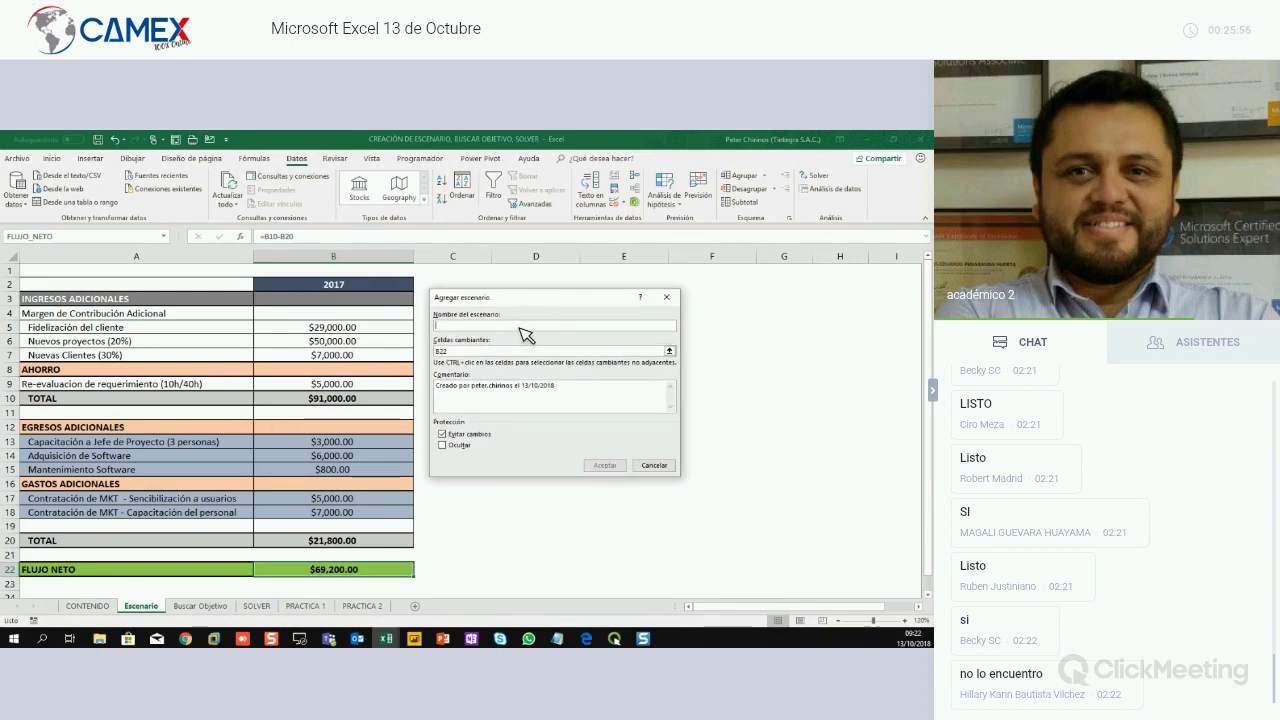
pyautogui.write('ESCENARIO 1')
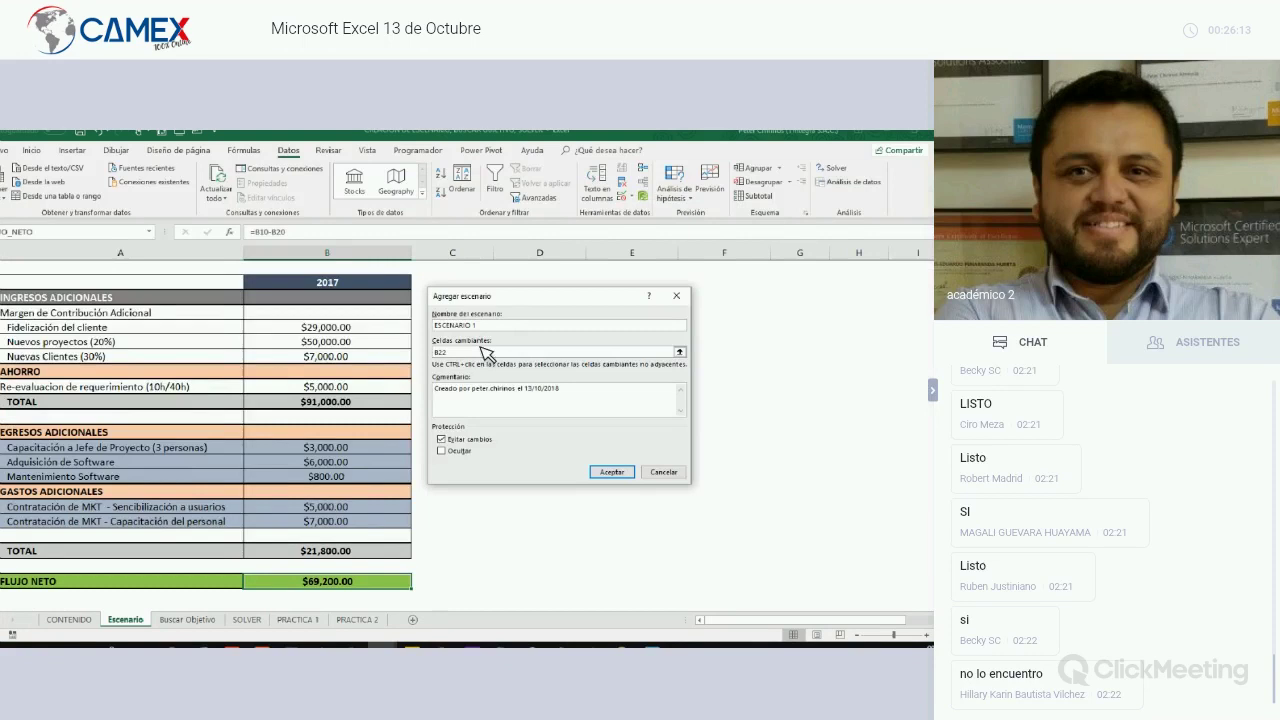
pyautogui.click(462, 352)
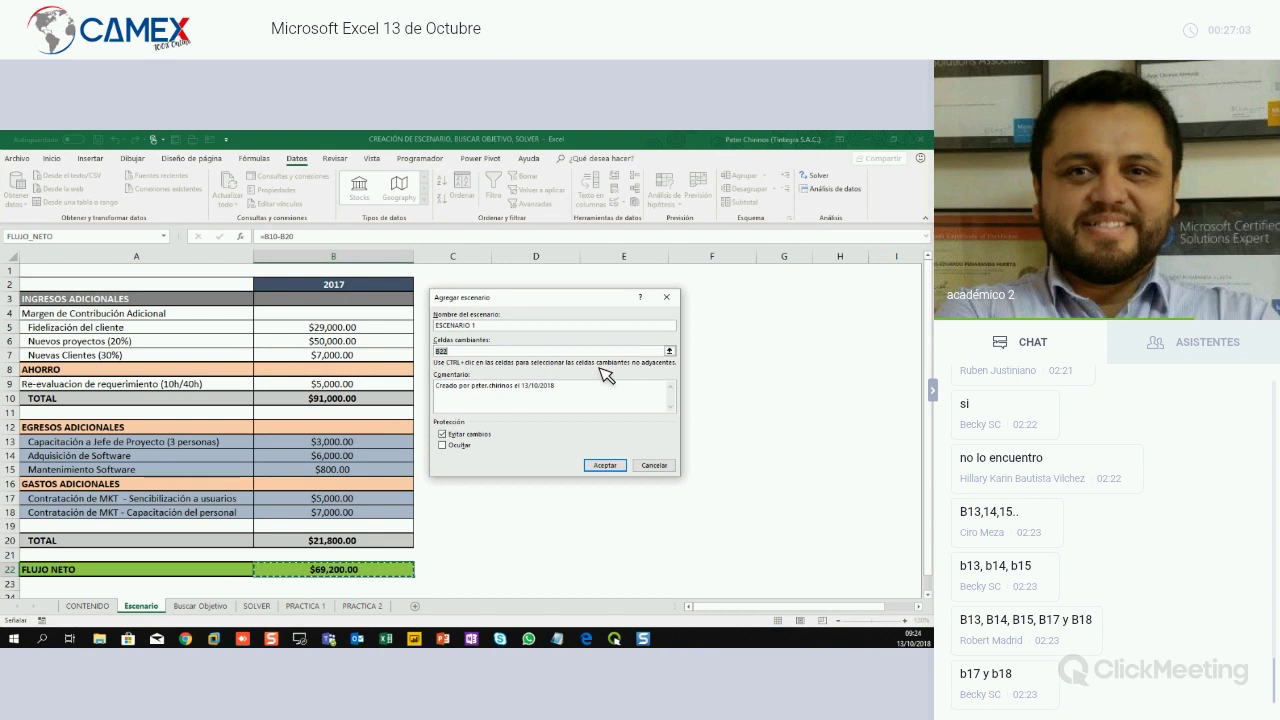
# Set B13:B15 and B17:B18 as ESCENARIO 1's changing cells and confirm
pyautogui.moveTo(398, 450); pyautogui.dragTo(400, 469)
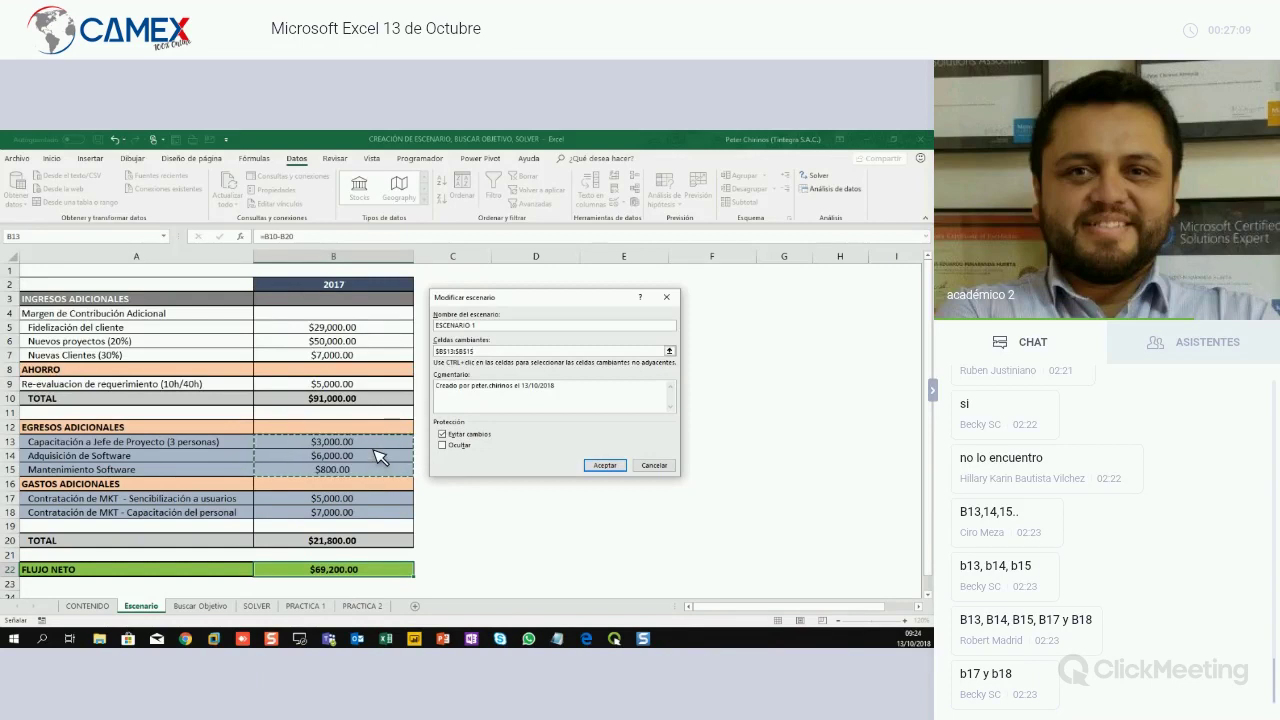
pyautogui.moveTo(380, 442); pyautogui.dragTo(396, 470)
pyautogui.moveTo(398, 499); pyautogui.dragTo(446, 515)
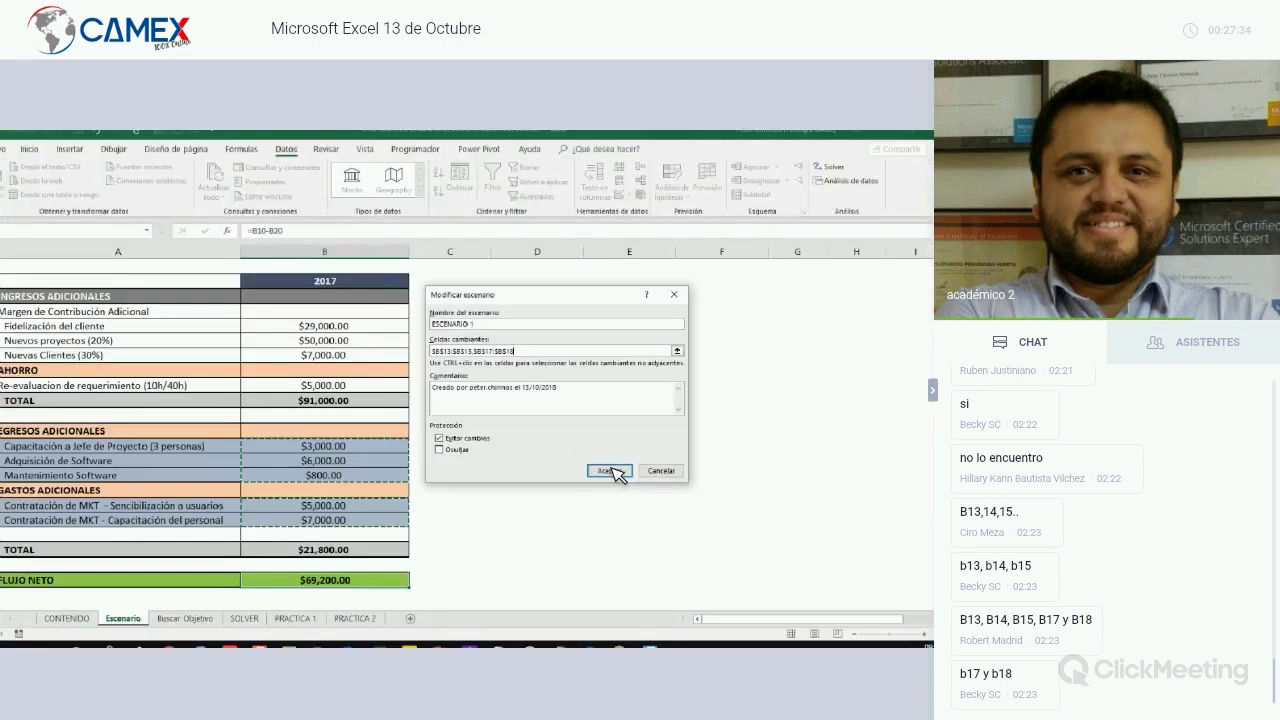
pyautogui.click(616, 474)
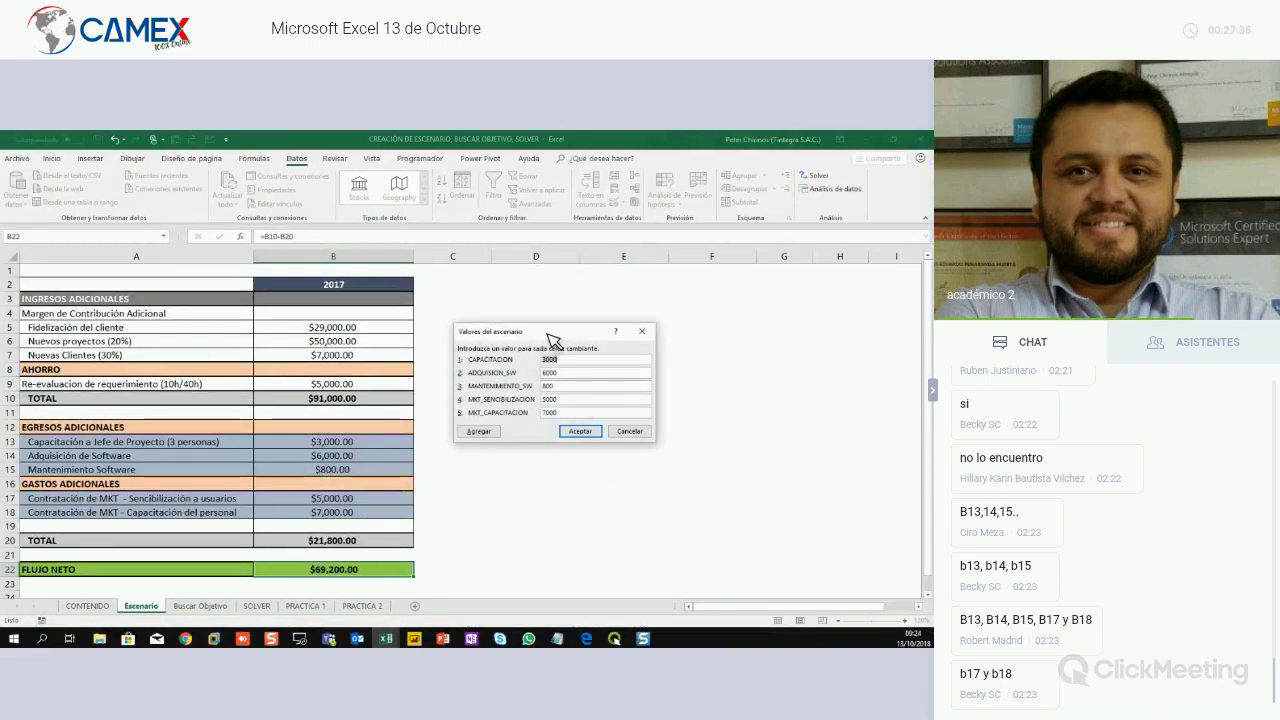
# Move the Scenario Values window aside and mark the named cost cells with arrows
pyautogui.moveTo(548, 336); pyautogui.dragTo(517, 434)
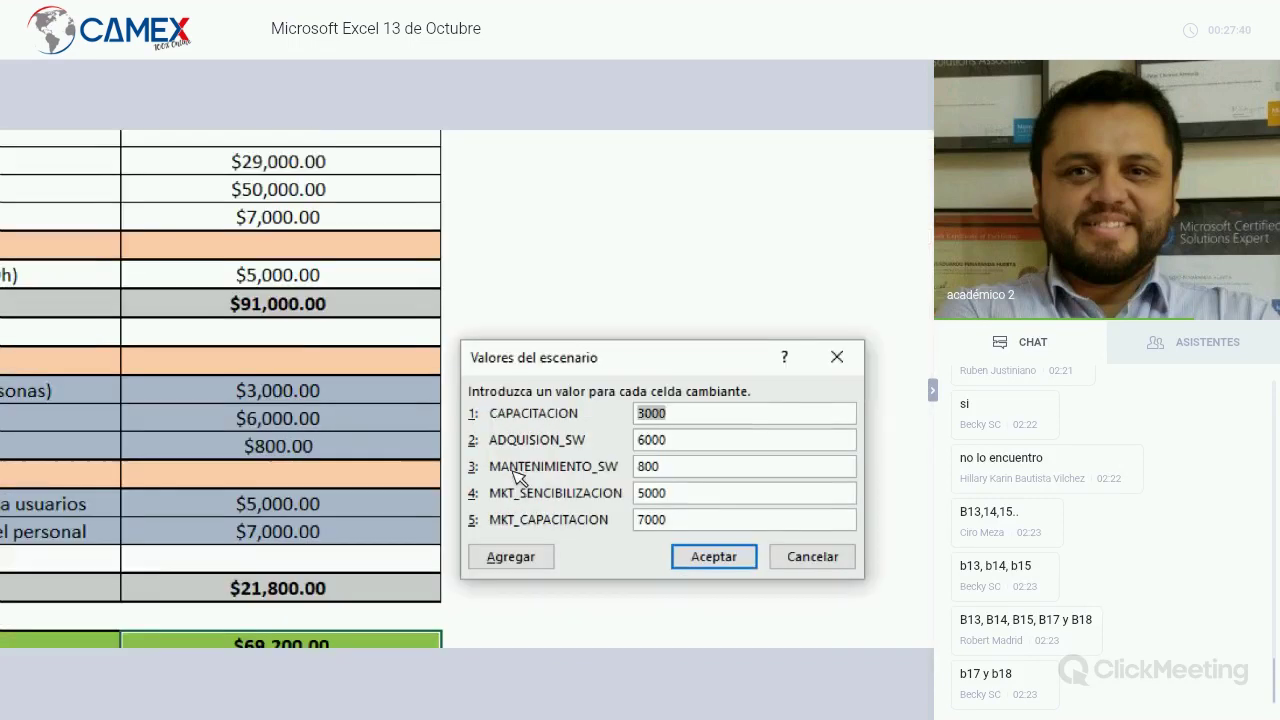
pyautogui.moveTo(637, 309); pyautogui.dragTo(600, 390)
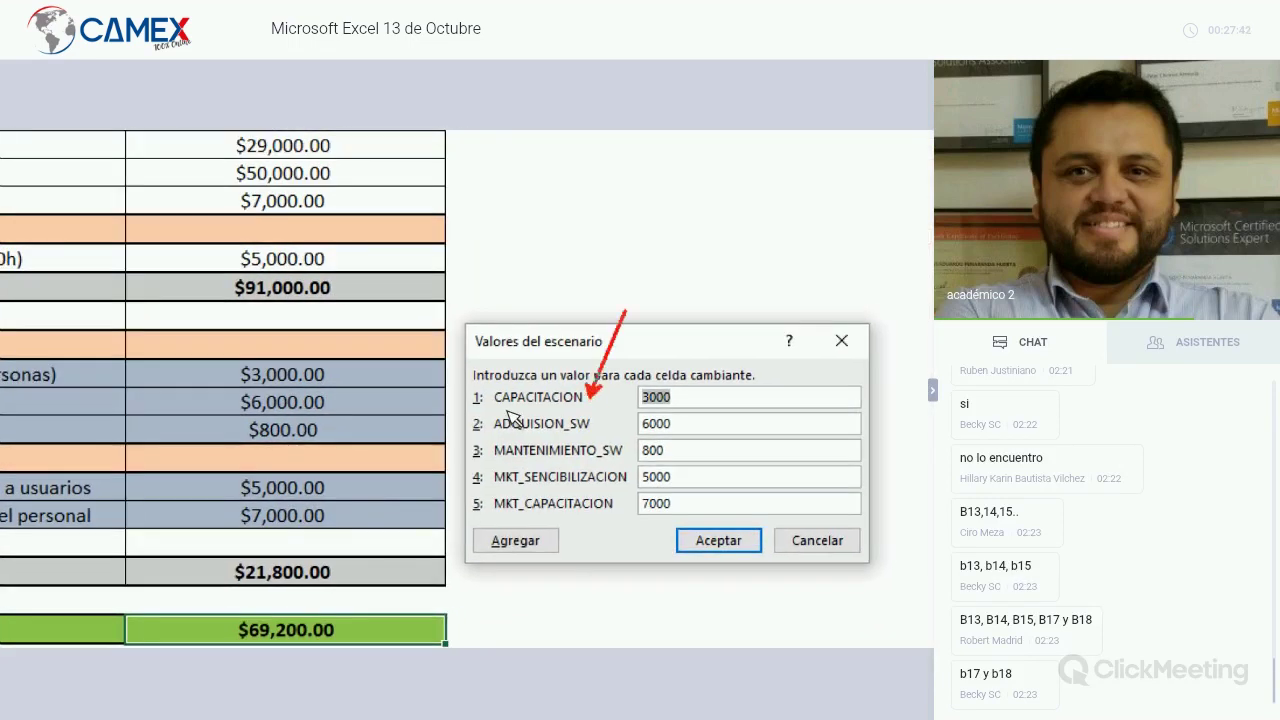
pyautogui.moveTo(638, 346); pyautogui.dragTo(601, 421)
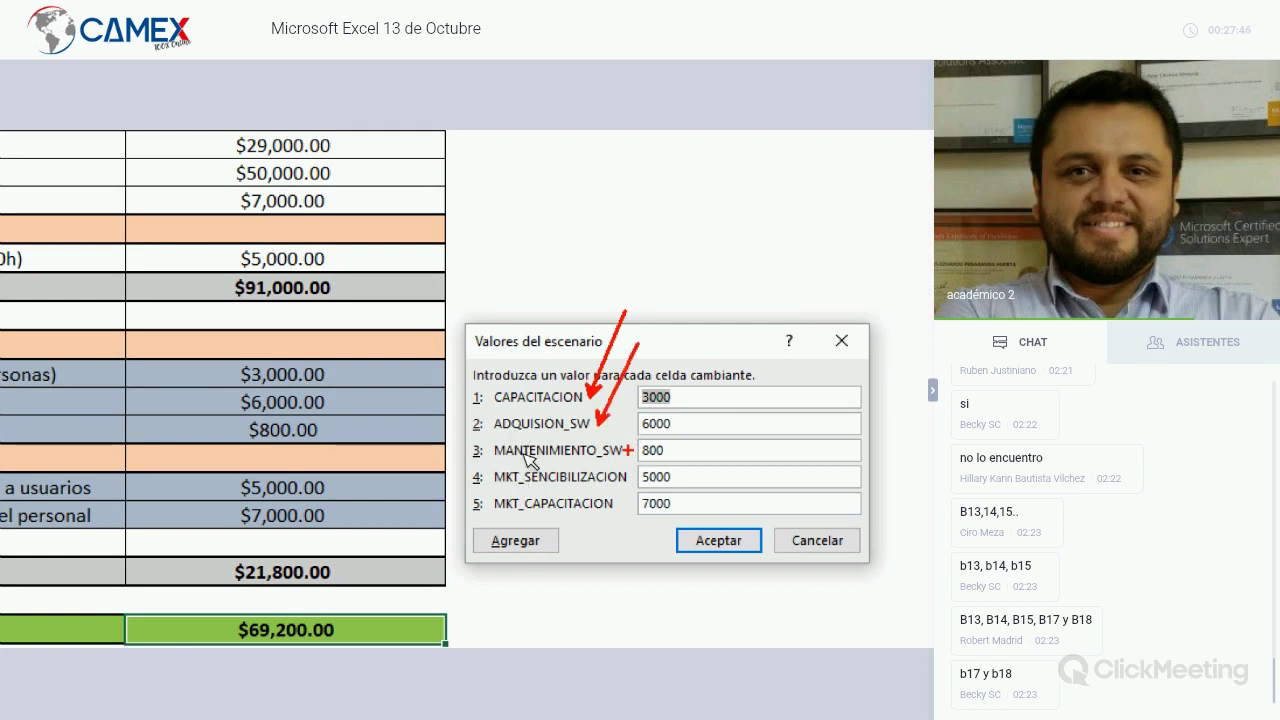
pyautogui.moveTo(694, 335); pyautogui.dragTo(628, 448)
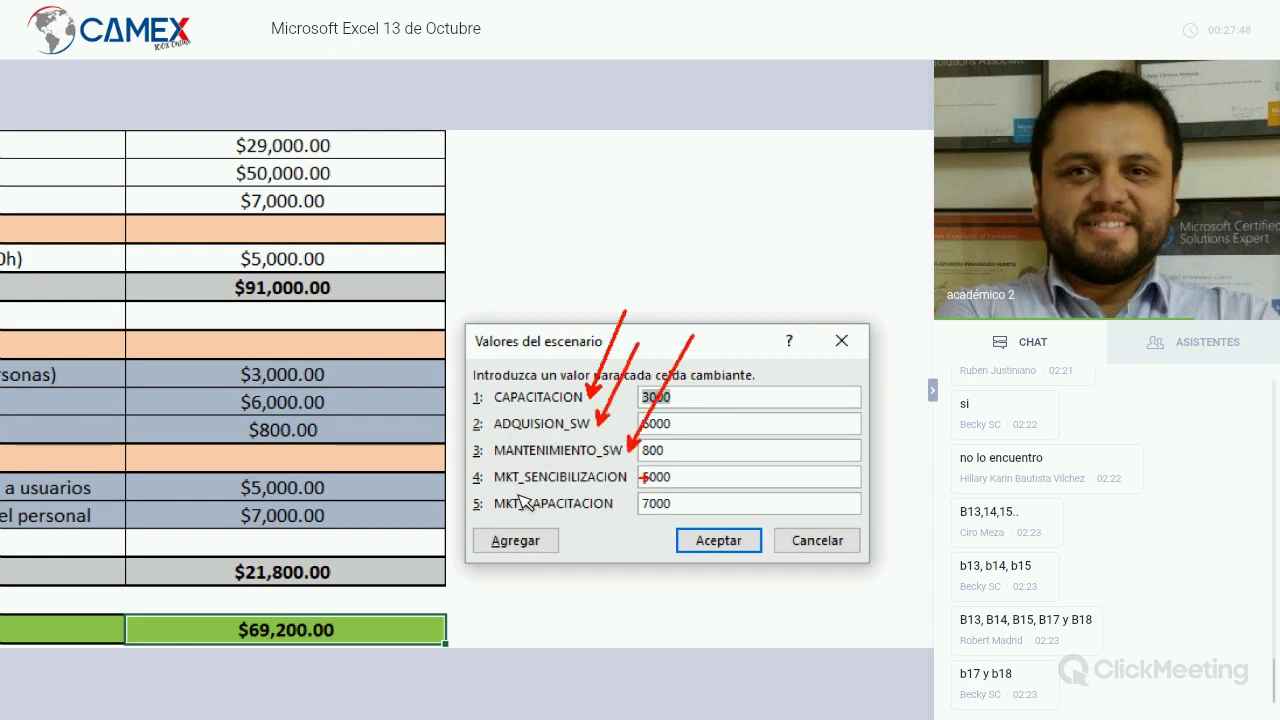
pyautogui.moveTo(748, 378)
pyautogui.mouseDown()
pyautogui.moveTo(645, 478)
pyautogui.moveTo(783, 496)
pyautogui.mouseUp()
pyautogui.press('e')
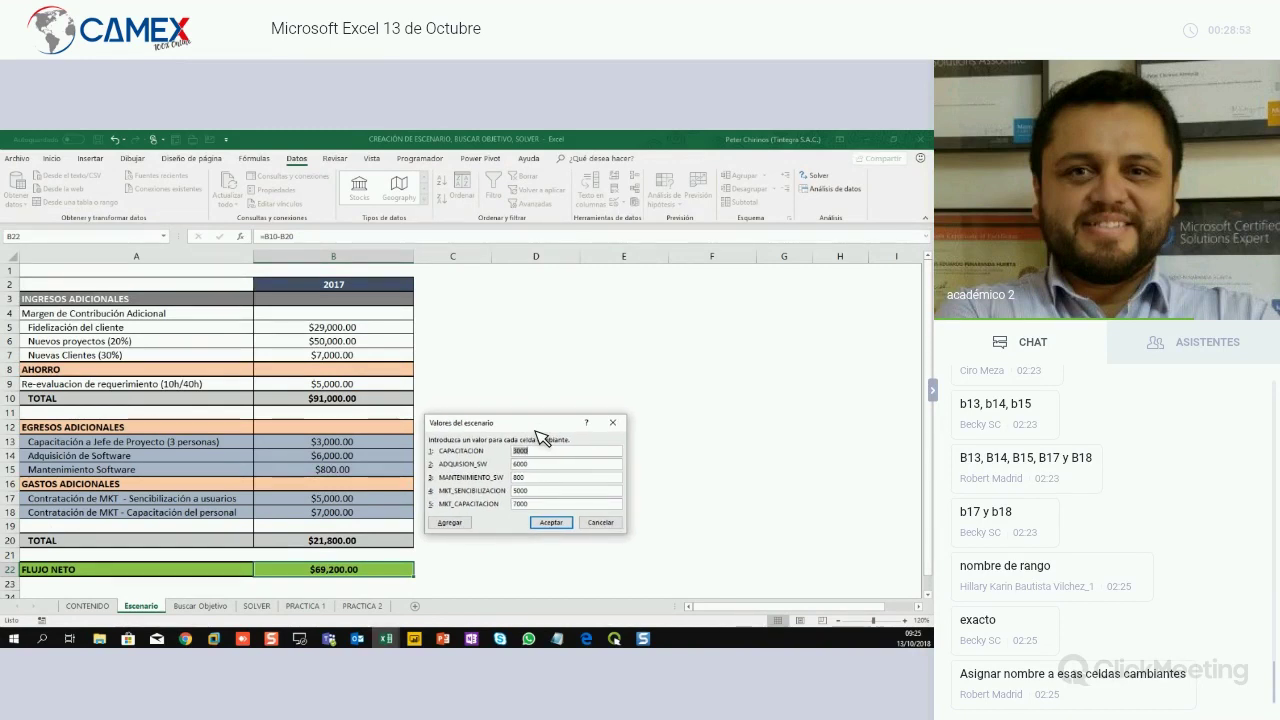
# Enter 4000, 7500, 500 and 6500 as ESCENARIO 1's first four cost values
pyautogui.write('4000')
pyautogui.doubleClick(536, 466)
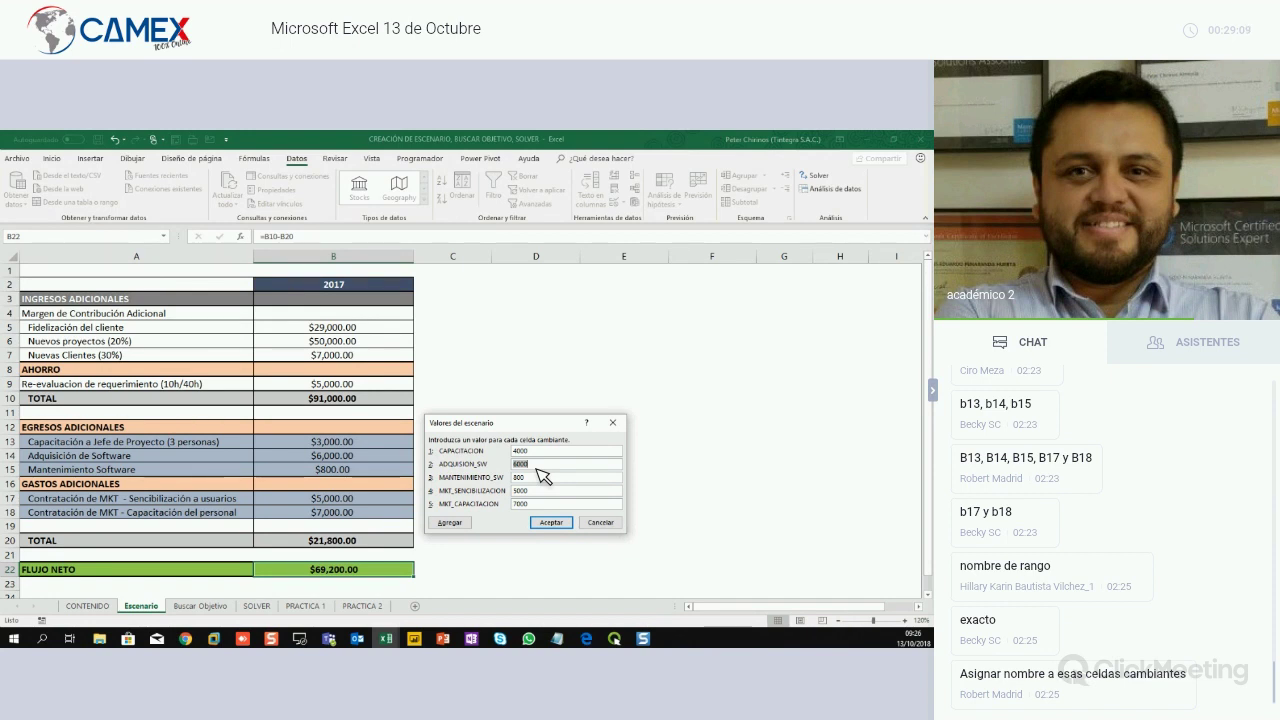
pyautogui.write('7500')
pyautogui.press('Tab')
pyautogui.write('500')
pyautogui.press('Tab')
pyautogui.press('BackSpace')
pyautogui.press('BackSpace')
pyautogui.press('BackSpace')
pyautogui.write('6500')
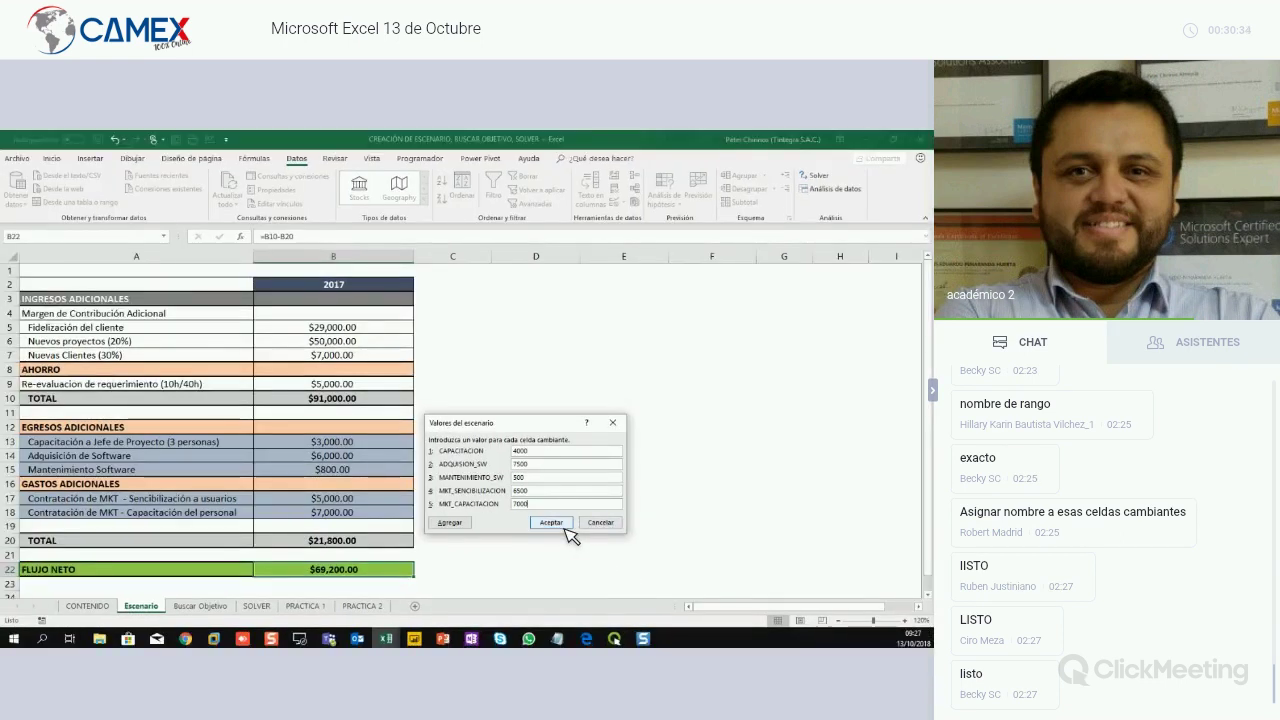
# Save ESCENARIO 1, then add 'ESCENARIO 2' over changing cells B13:B15,B17:B18
pyautogui.click(564, 526)
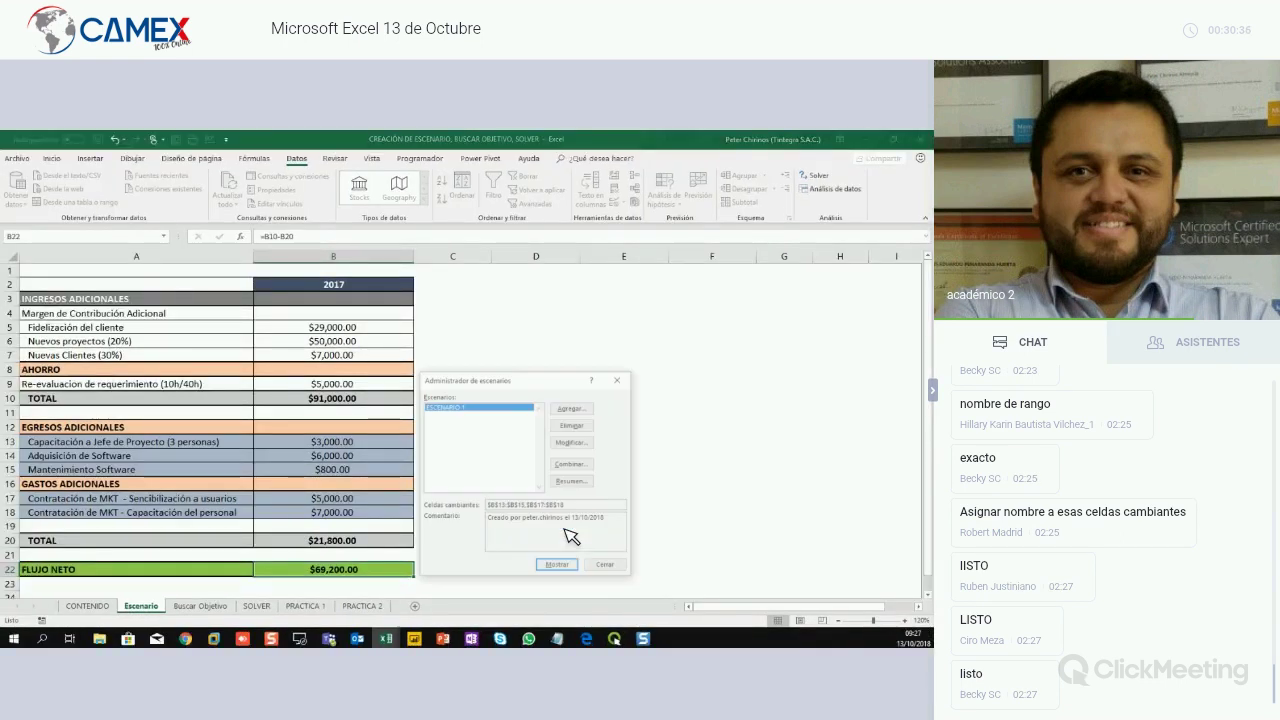
pyautogui.moveTo(545, 382)
pyautogui.mouseDown()
pyautogui.moveTo(563, 316)
pyautogui.moveTo(560, 330)
pyautogui.mouseUp()
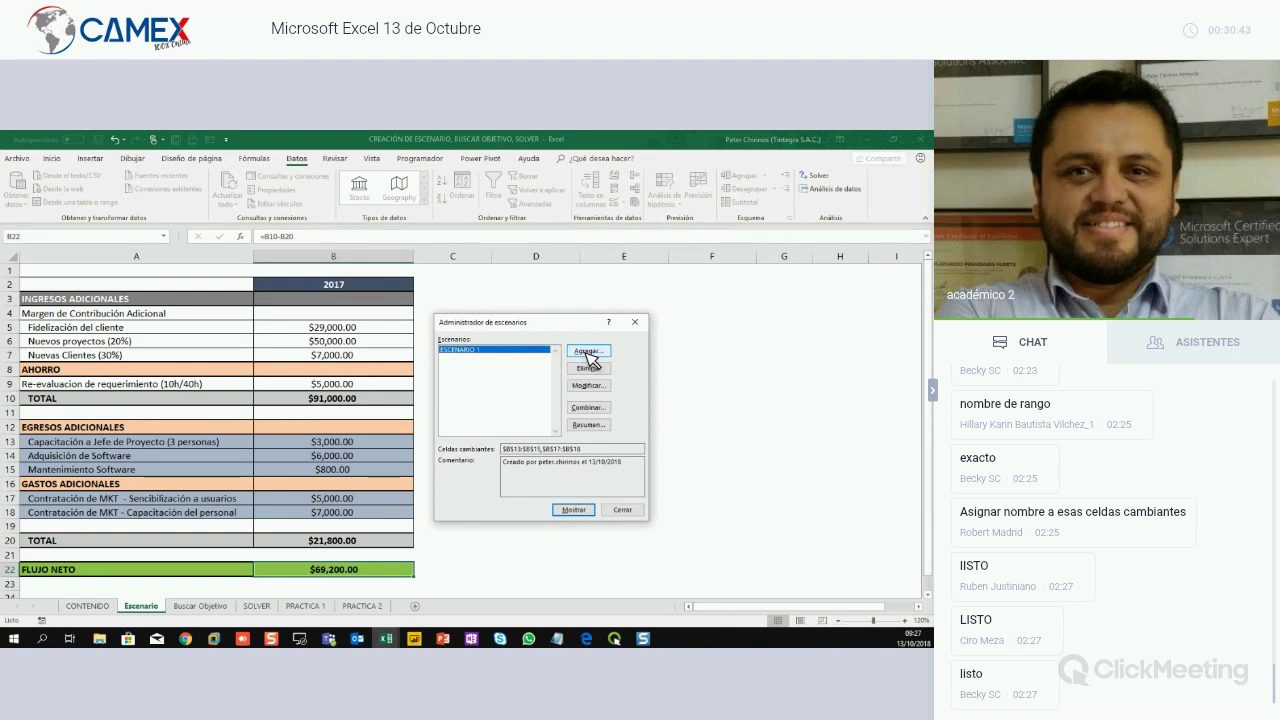
pyautogui.click(588, 352)
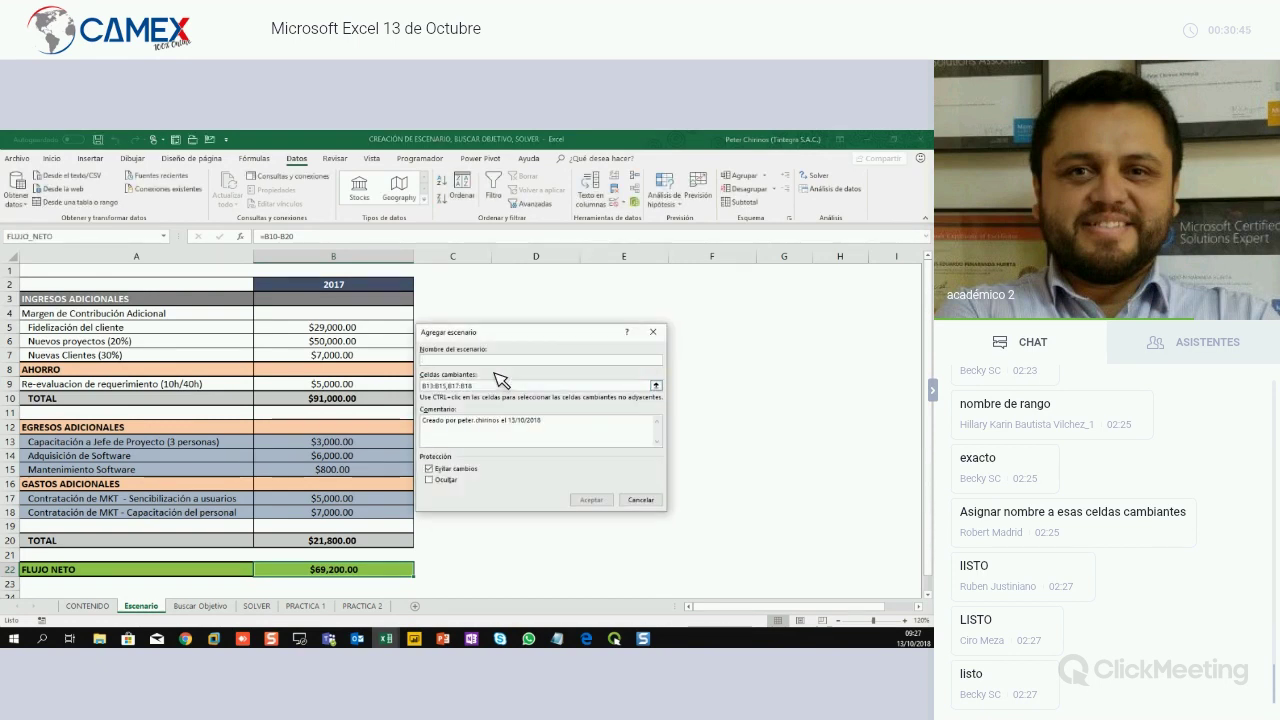
pyautogui.write('ESC')
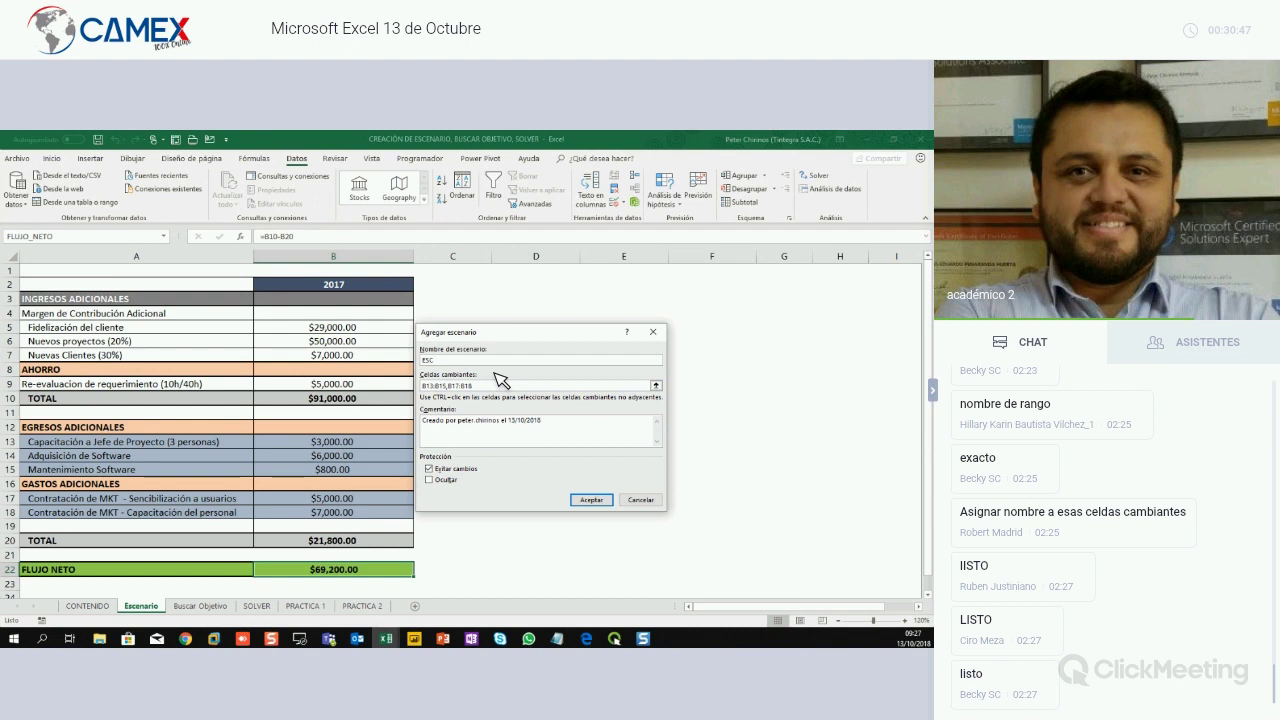
pyautogui.write('ENARI')
pyautogui.write('O 2')
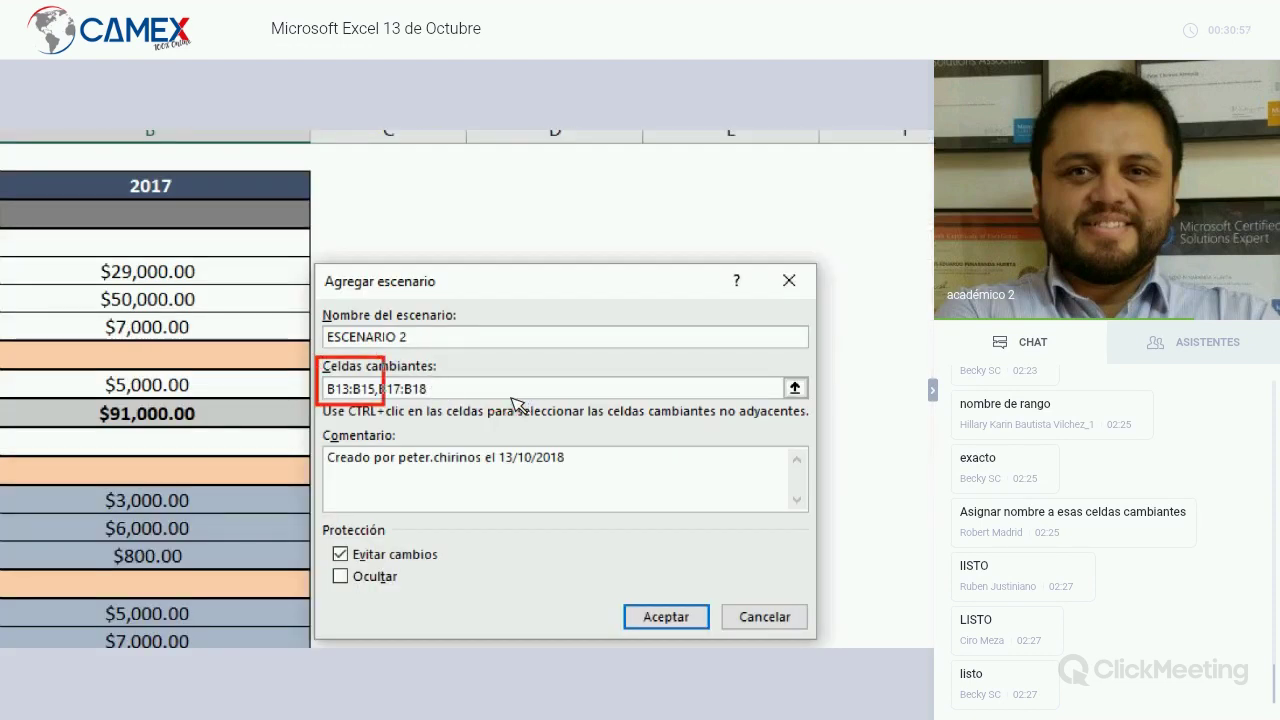
pyautogui.moveTo(318, 358); pyautogui.dragTo(494, 408)
pyautogui.moveTo(584, 308)
pyautogui.mouseDown()
pyautogui.moveTo(512, 382)
pyautogui.moveTo(505, 362)
pyautogui.mouseUp()
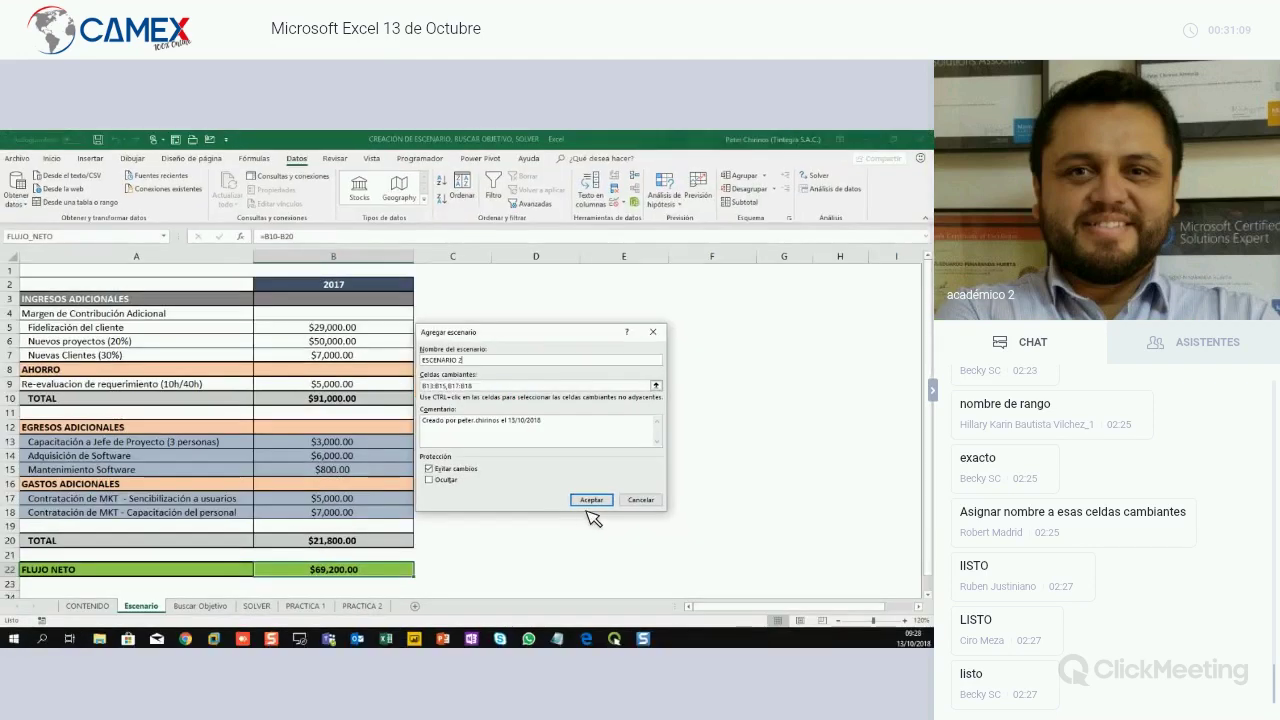
# Confirm ESCENARIO 2 and enter values 4000, 4500, 500 and 6500 for its first four cells
pyautogui.click(595, 502)
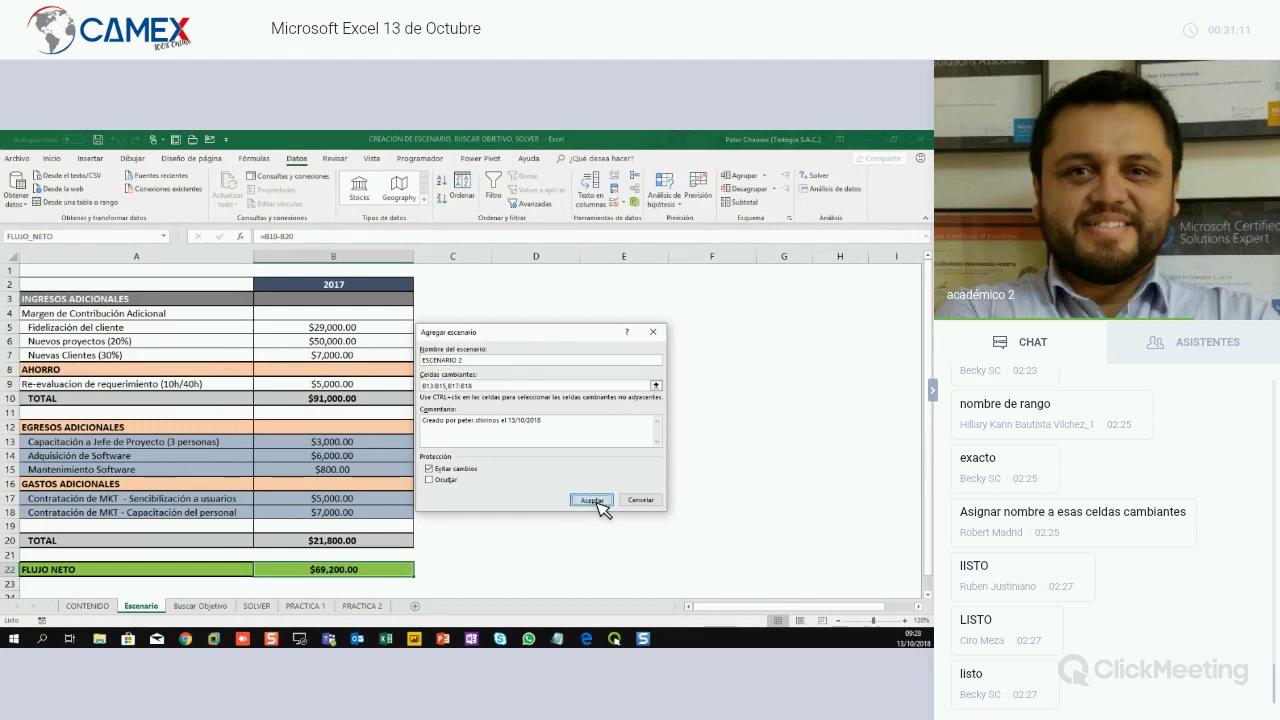
pyautogui.moveTo(549, 377); pyautogui.dragTo(530, 441)
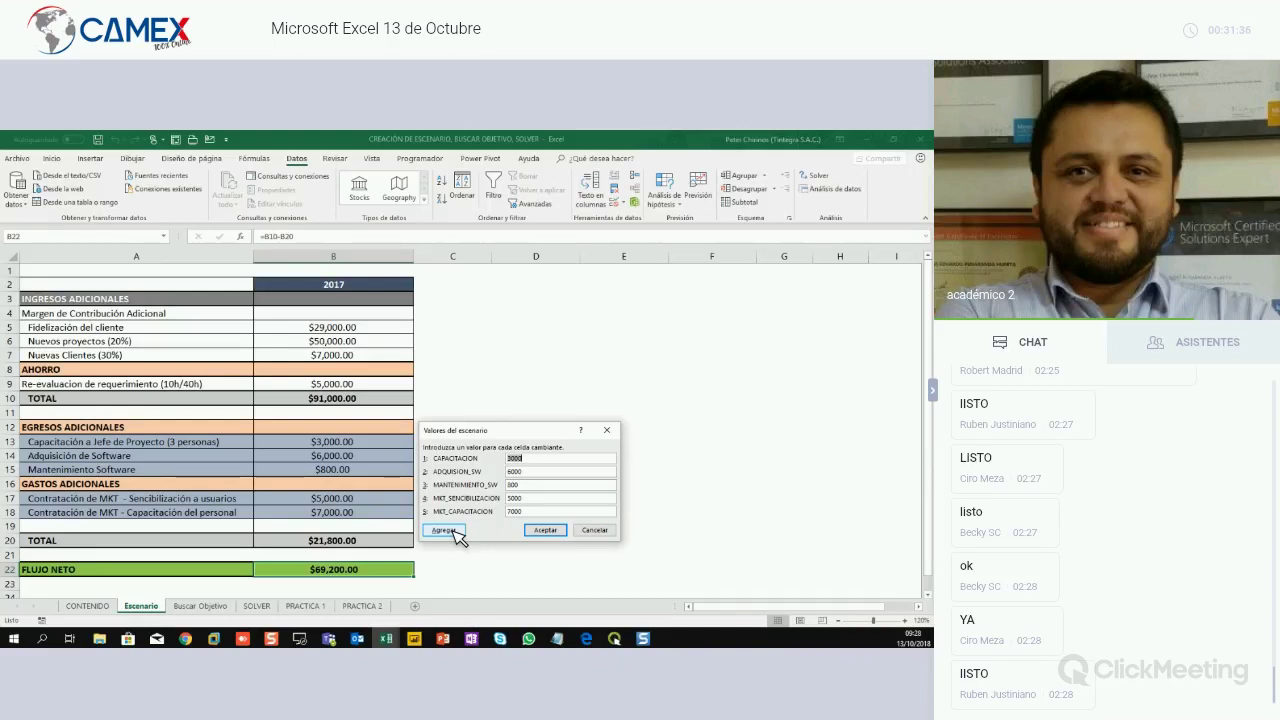
pyautogui.write('4')
pyautogui.write('00')
pyautogui.press('Tab')
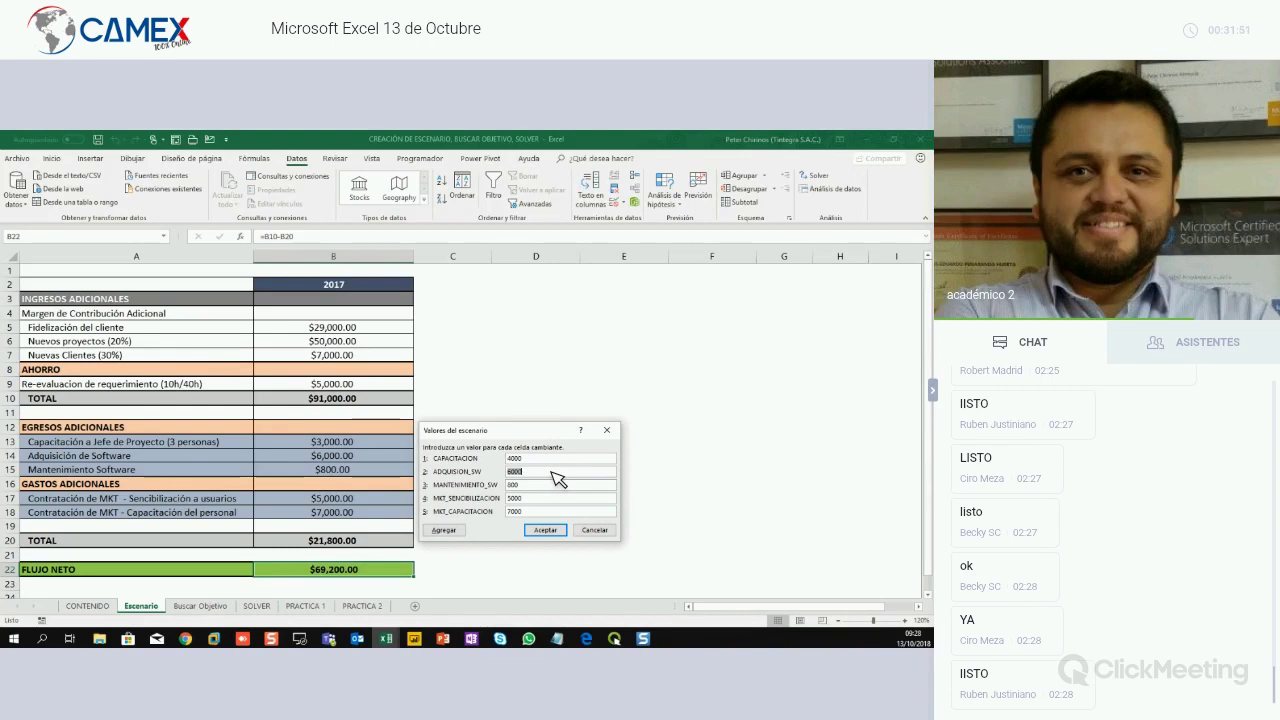
pyautogui.write('4500')
pyautogui.doubleClick(532, 486)
pyautogui.write('500')
pyautogui.doubleClick(539, 499)
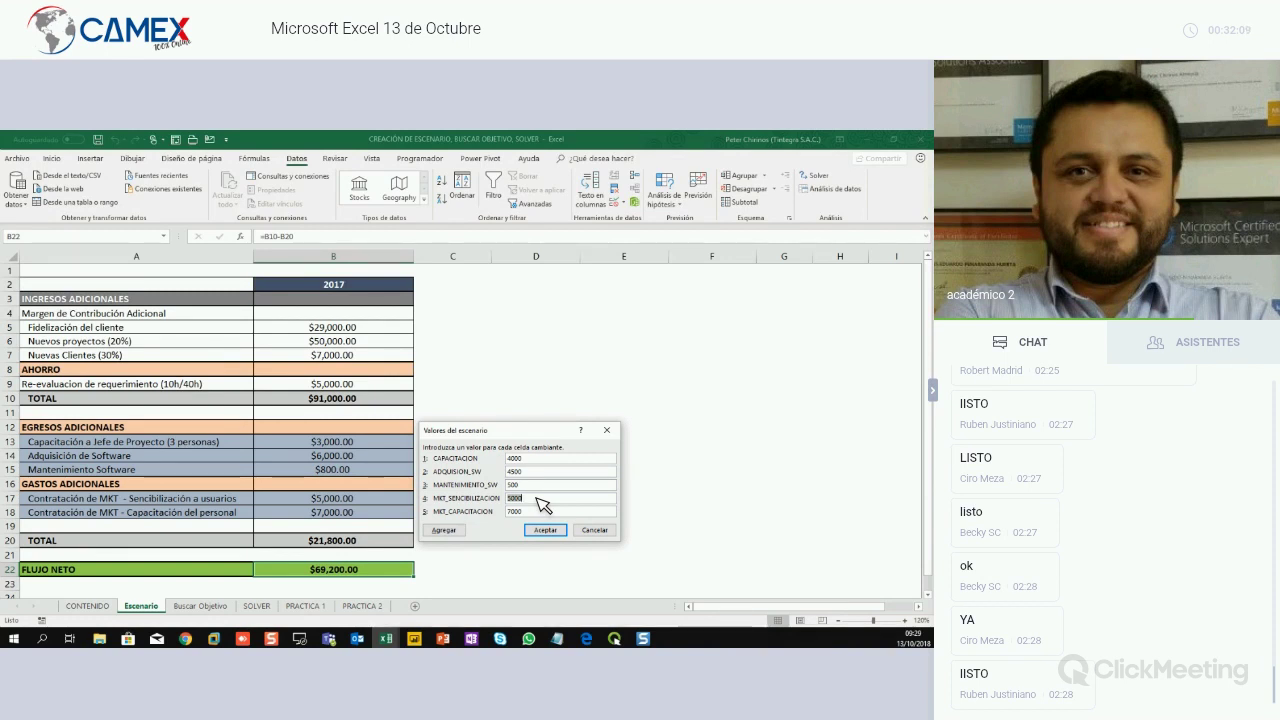
pyautogui.write('6500')
# Enter 8300 as ESCENARIO 2's fifth value, MKT_CAPACITACION
pyautogui.press('Tab')
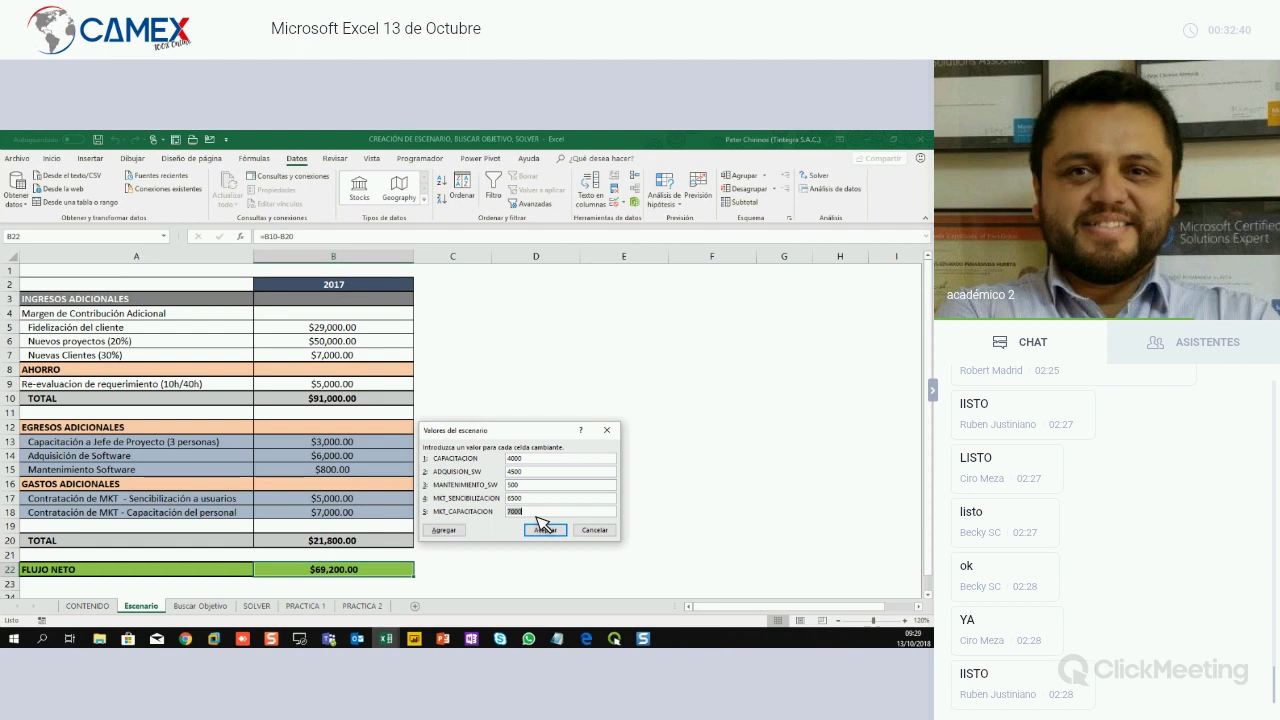
pyautogui.write('8300')
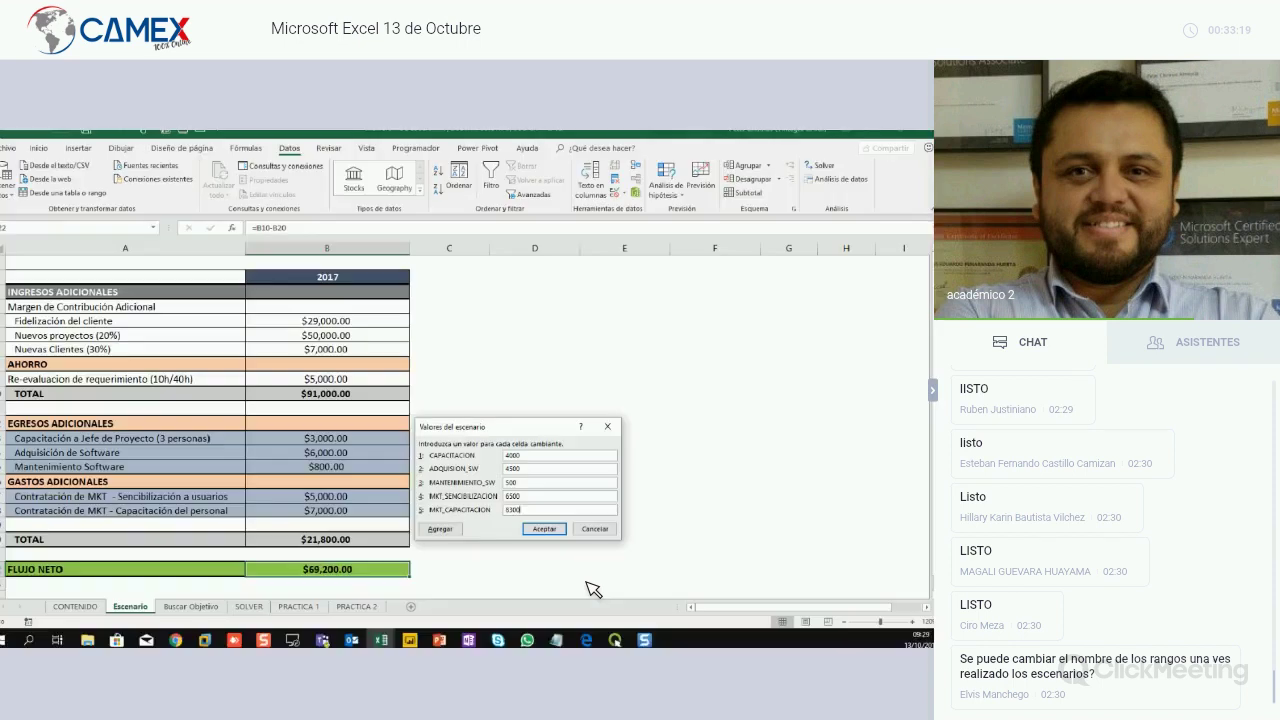
# Save ESCENARIO 2's values and select it in the Scenario Manager list
pyautogui.click(562, 530)
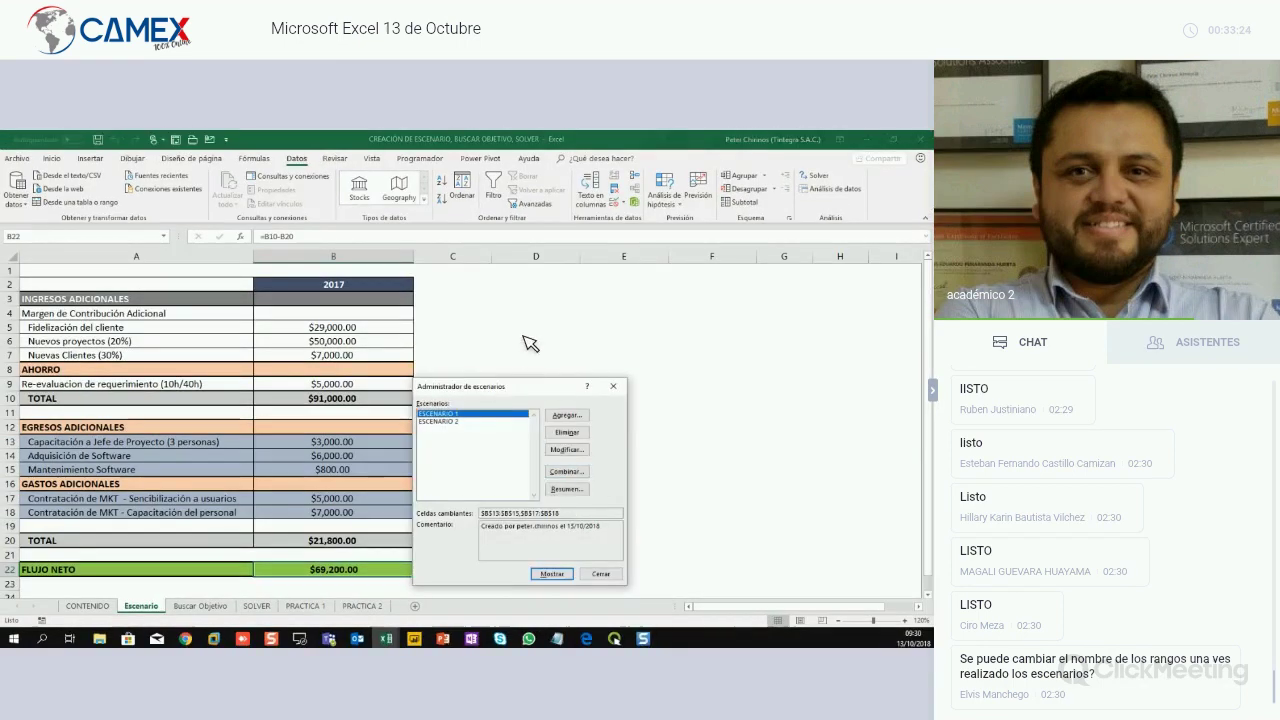
pyautogui.moveTo(497, 386)
pyautogui.mouseDown()
pyautogui.moveTo(523, 322)
pyautogui.moveTo(510, 346)
pyautogui.mouseUp()
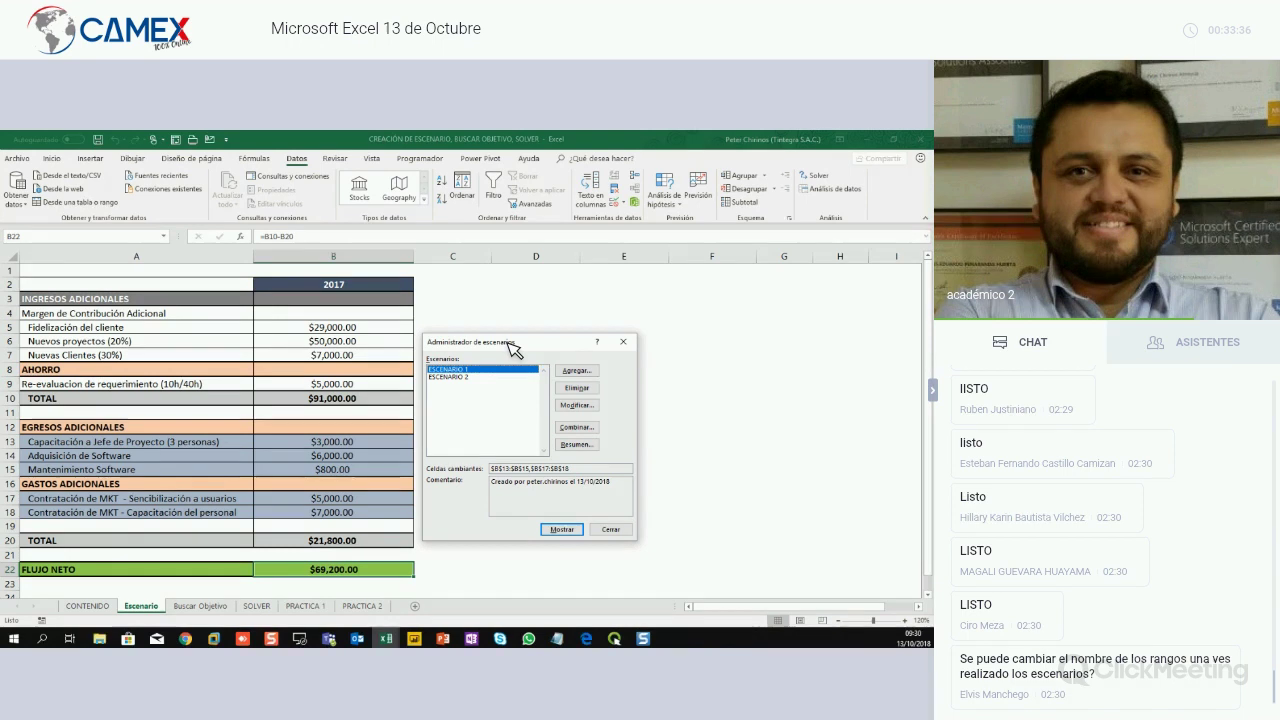
pyautogui.moveTo(510, 344); pyautogui.dragTo(513, 337)
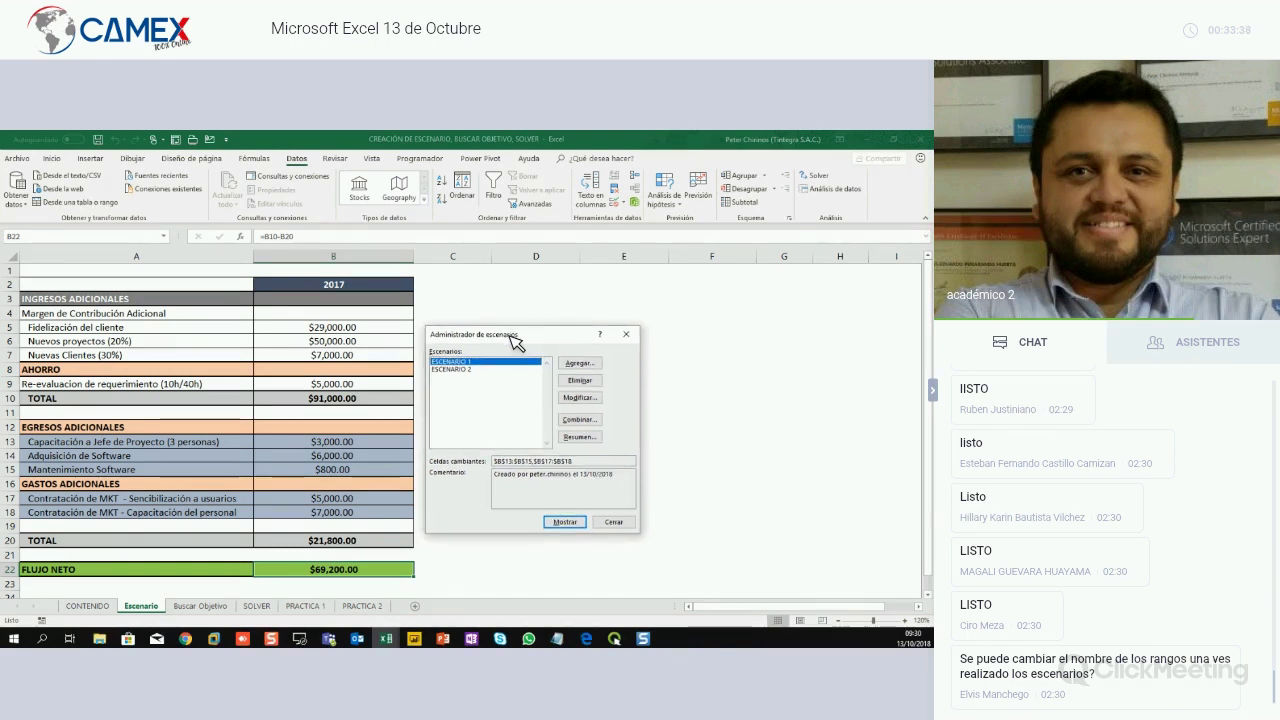
pyautogui.click(466, 370)
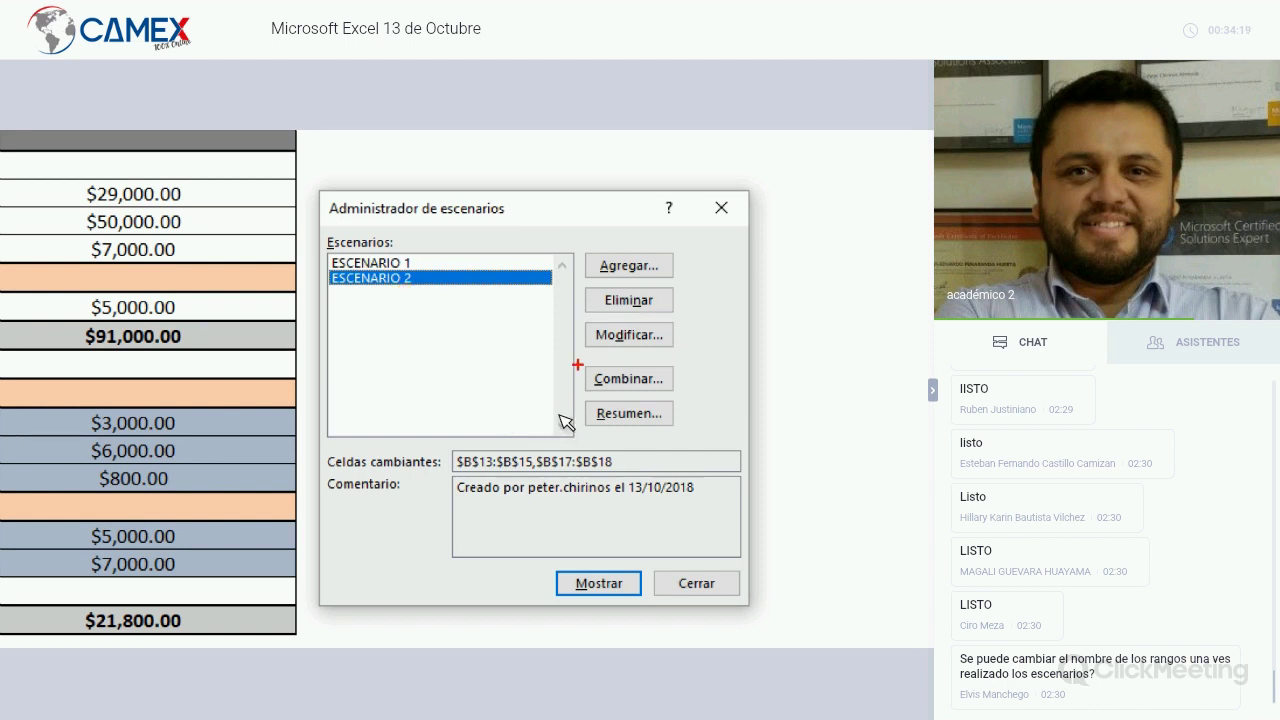
# Point out the Merge and Summary features in the Scenario Manager
pyautogui.moveTo(577, 363)
pyautogui.mouseDown()
pyautogui.moveTo(714, 405)
pyautogui.moveTo(835, 298)
pyautogui.mouseUp()
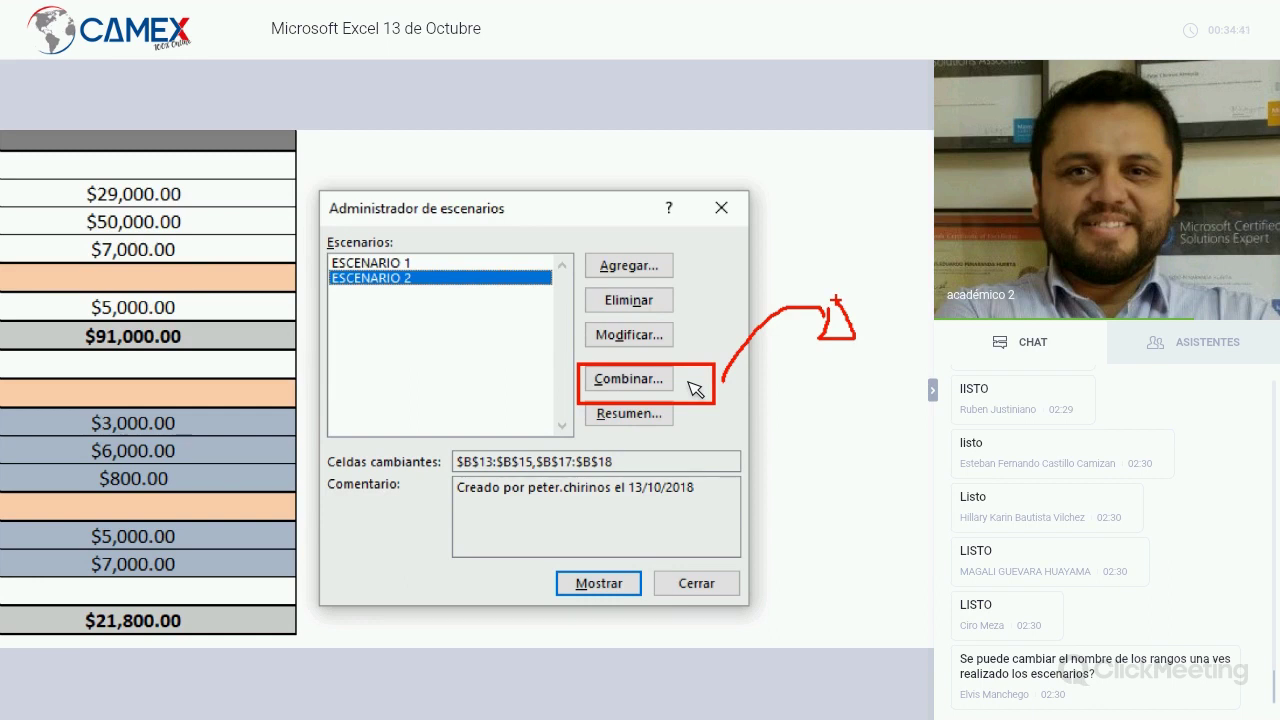
pyautogui.moveTo(570, 398)
pyautogui.mouseDown()
pyautogui.moveTo(586, 424)
pyautogui.moveTo(708, 436)
pyautogui.mouseUp()
pyautogui.moveTo(770, 284); pyautogui.dragTo(692, 422)
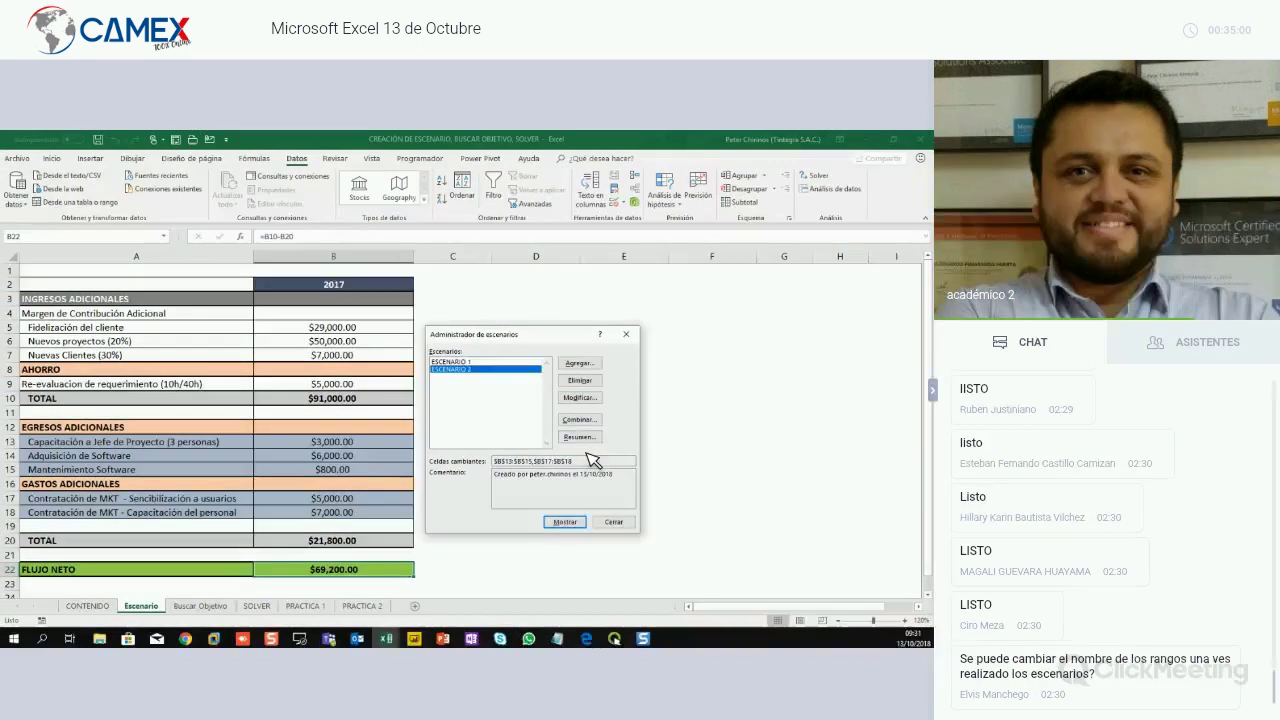
# Open the Scenario Summary settings with Summary type and result cell B22 ($69,200.00)
pyautogui.click(588, 441)
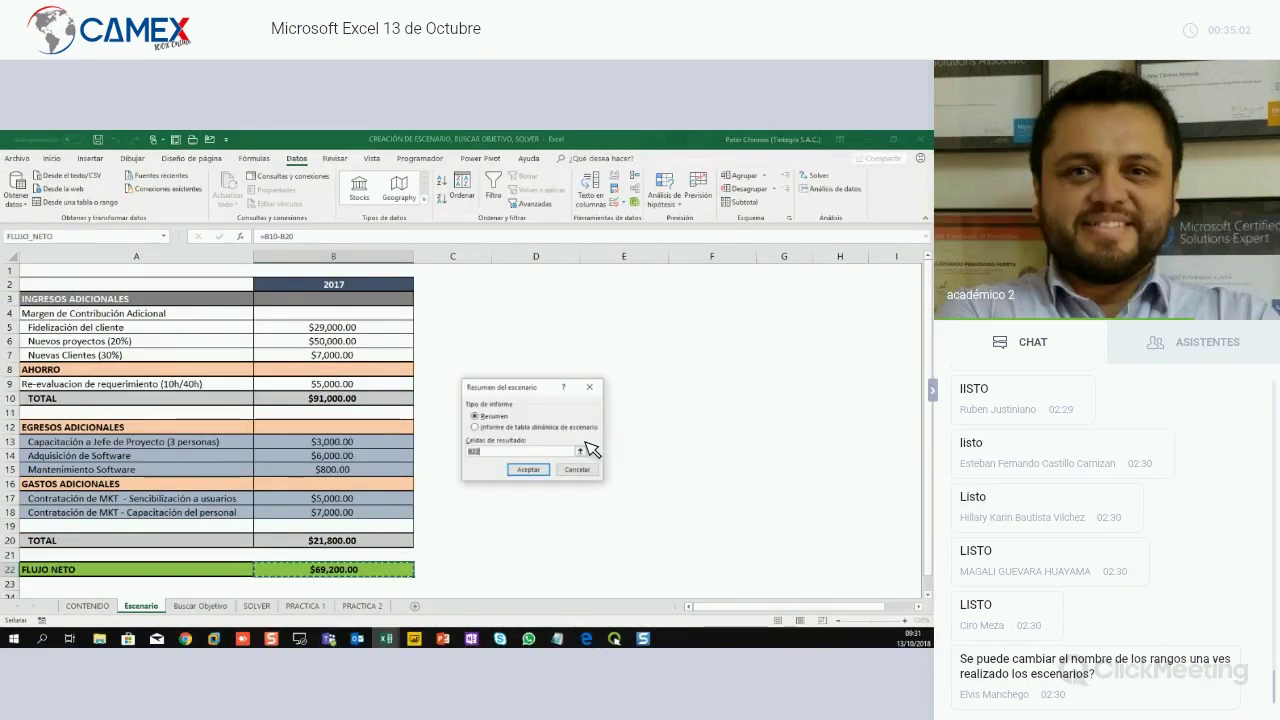
pyautogui.moveTo(512, 395); pyautogui.dragTo(482, 490)
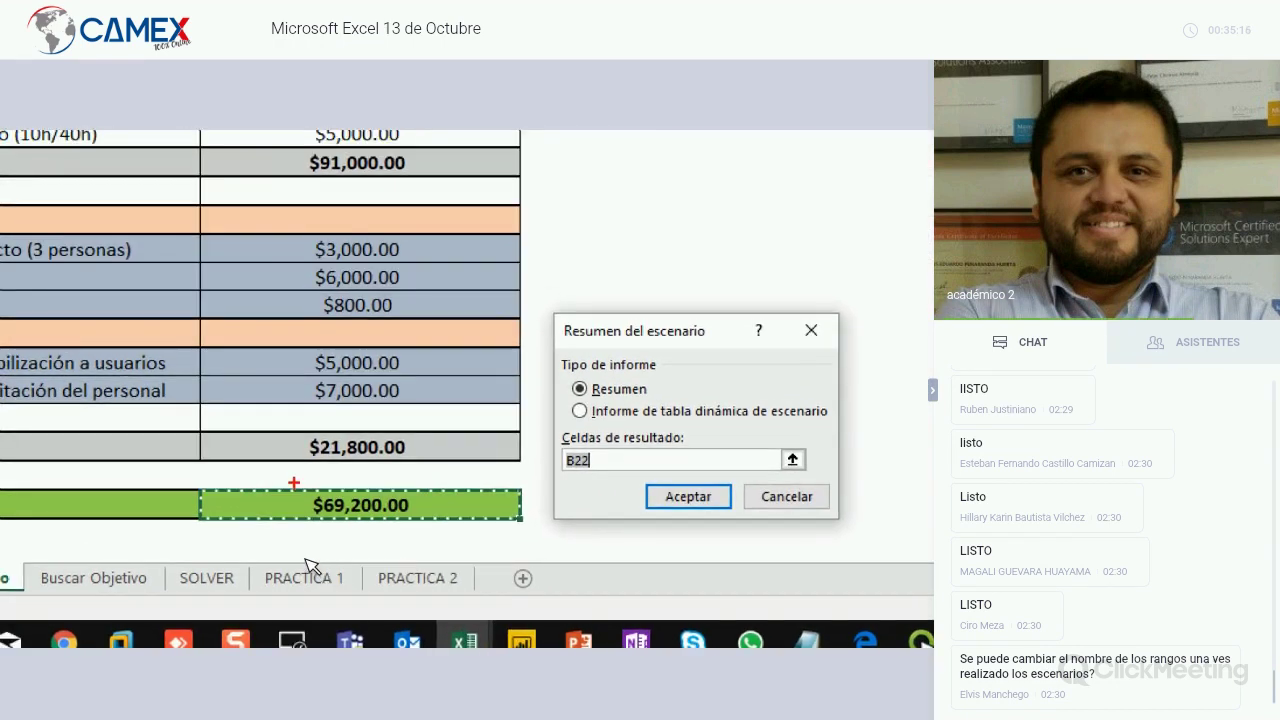
pyautogui.moveTo(294, 474); pyautogui.dragTo(426, 536)
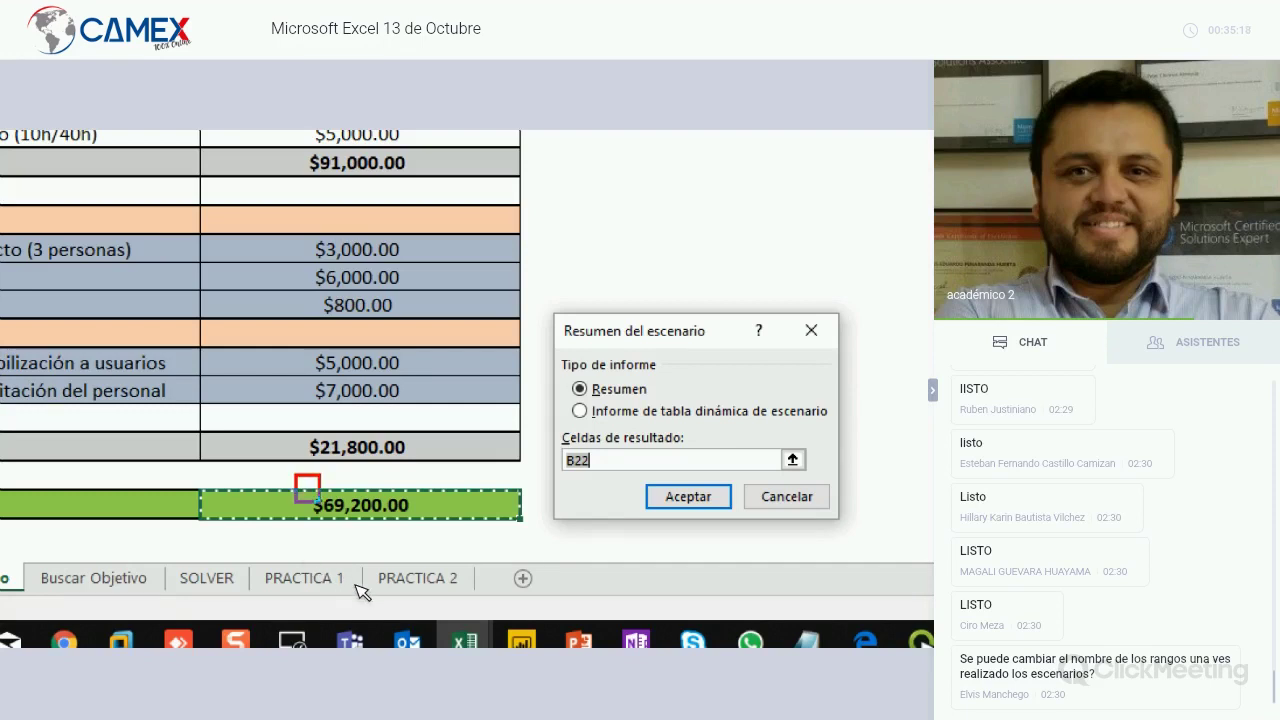
pyautogui.moveTo(506, 466)
pyautogui.mouseDown()
pyautogui.moveTo(424, 522)
pyautogui.moveTo(558, 453)
pyautogui.mouseUp()
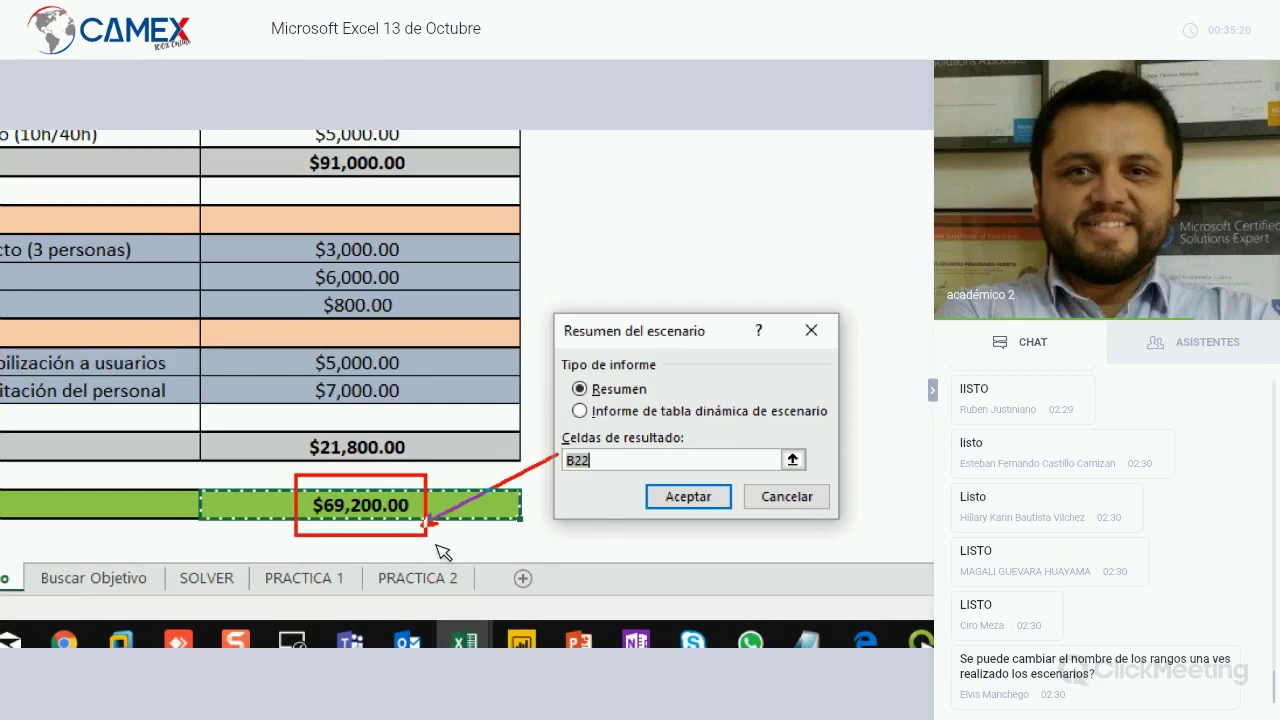
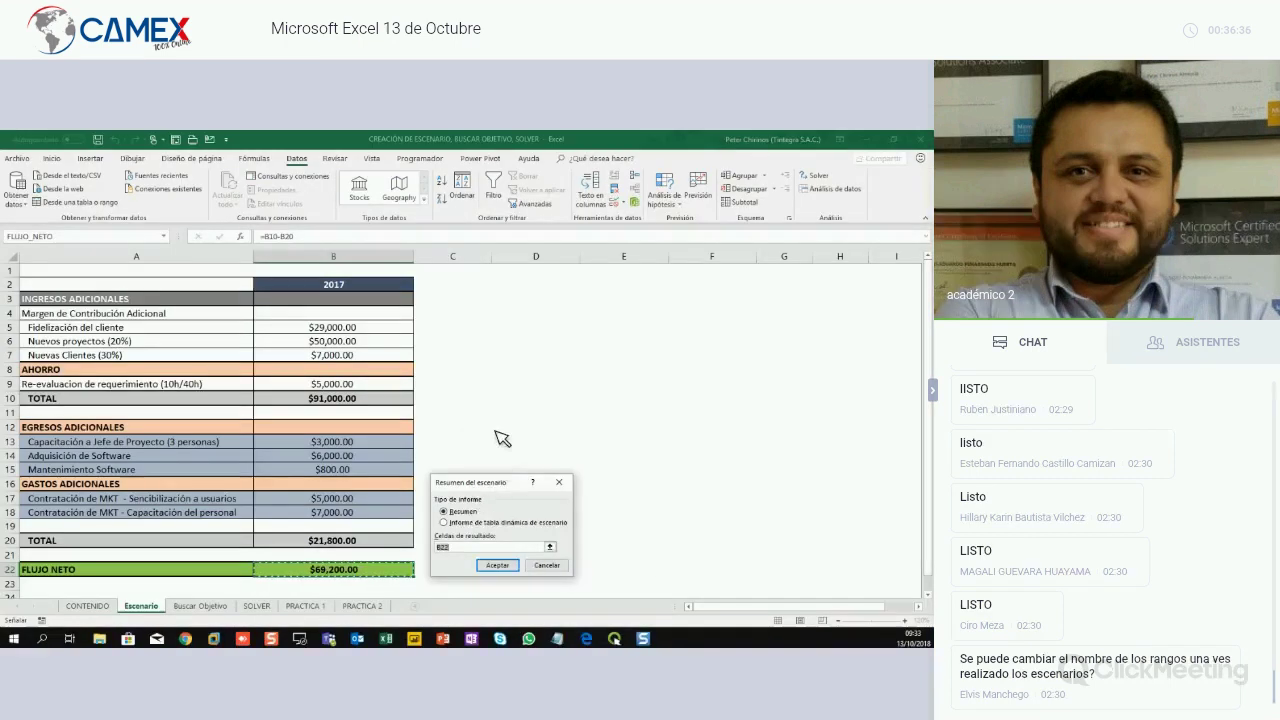
# Generate the scenario summary report and point out its CAPACITACION changing-cell name
pyautogui.click(519, 466)
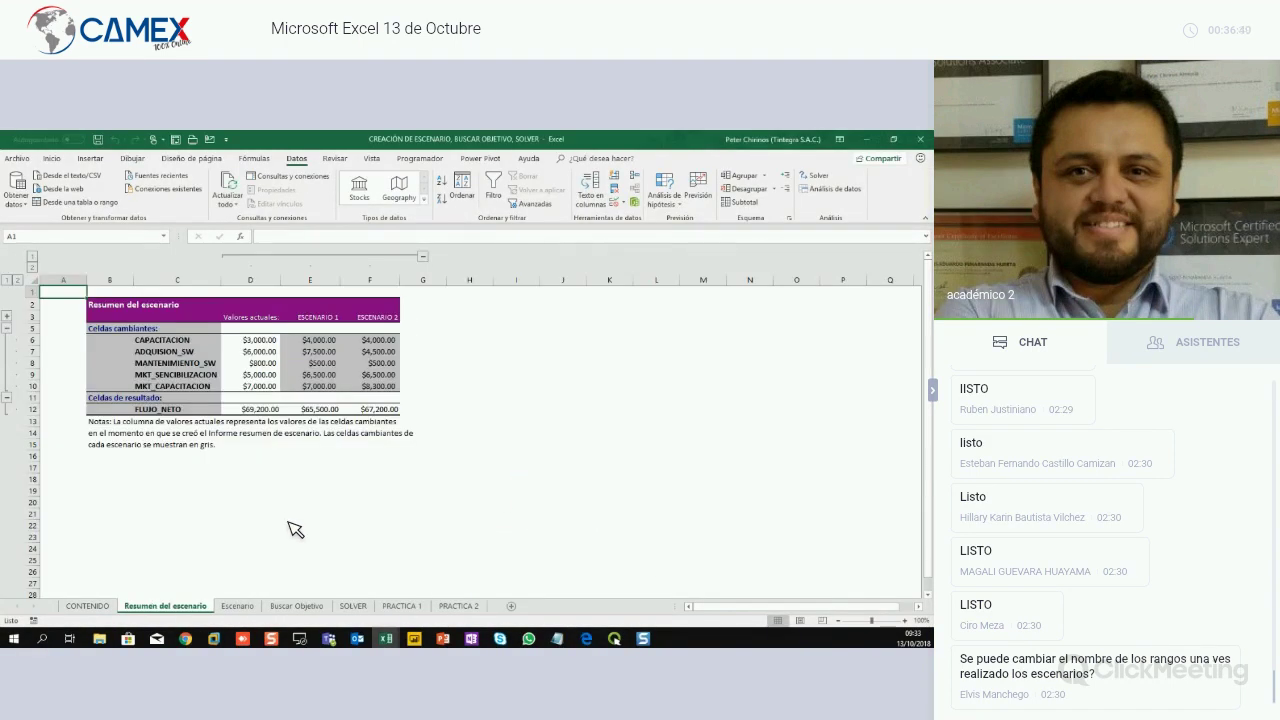
pyautogui.scroll(1, 295, 529)
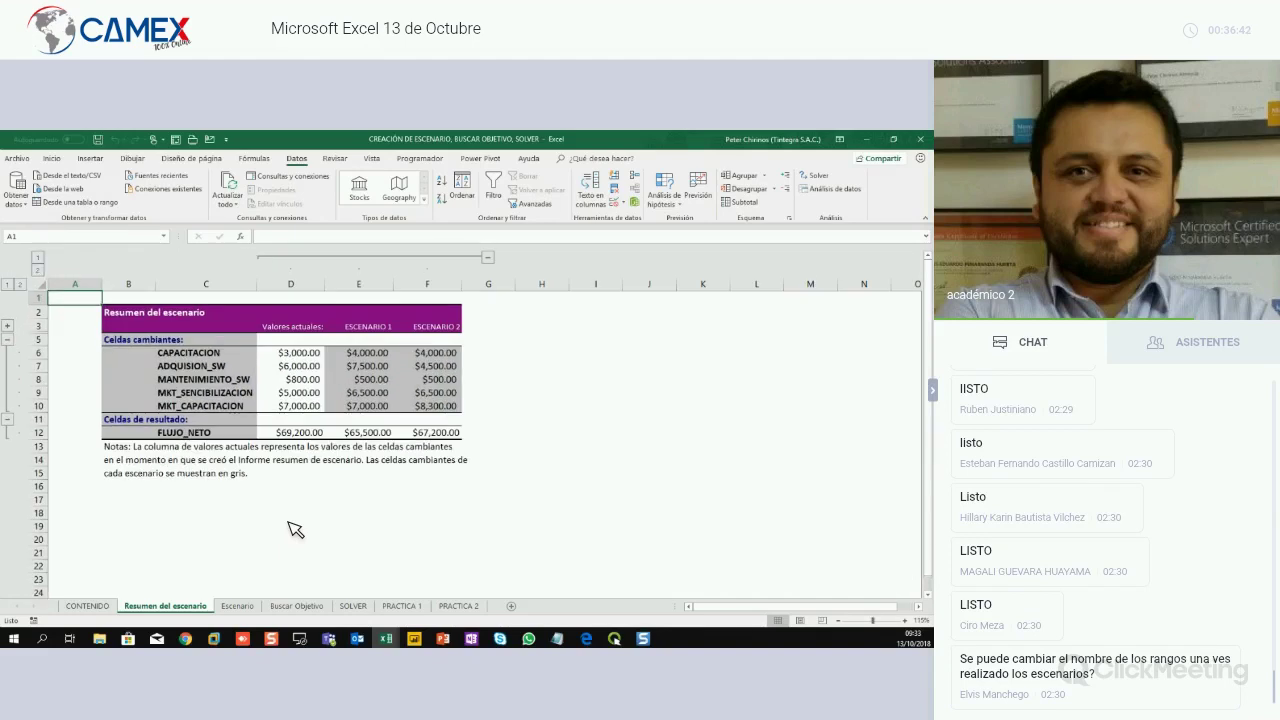
pyautogui.scroll(1, 295, 529)
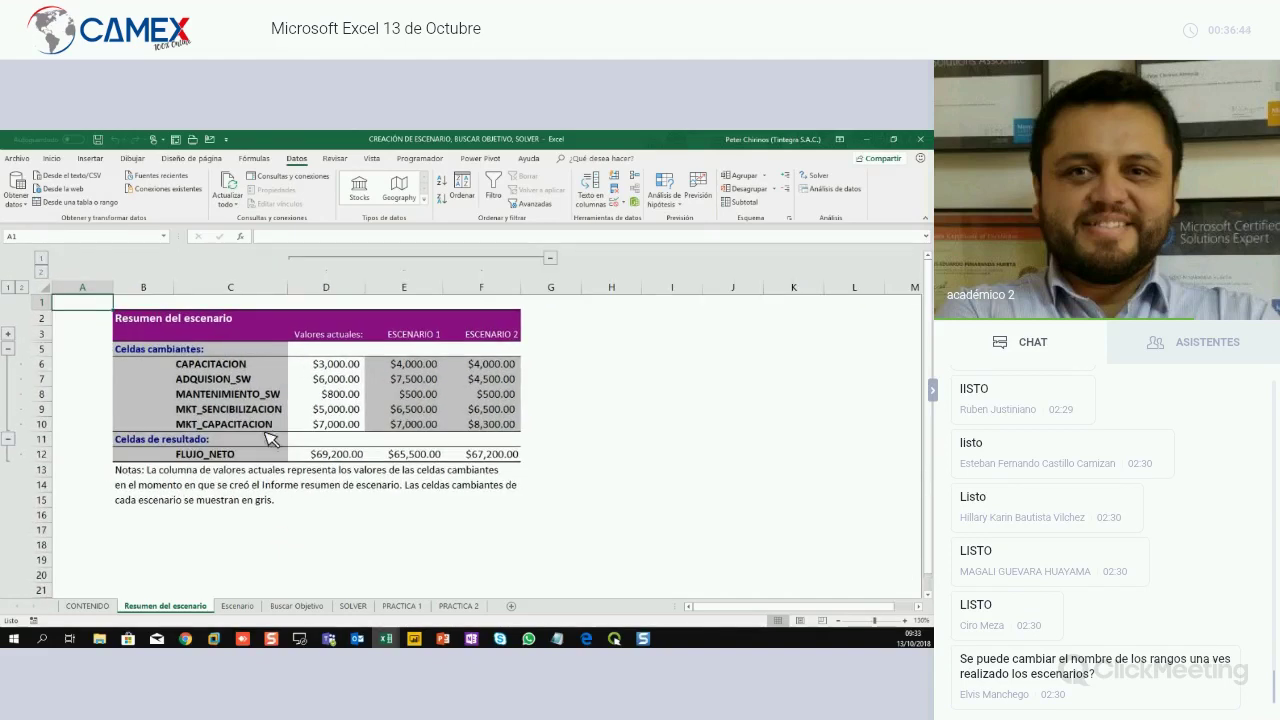
pyautogui.click(256, 368)
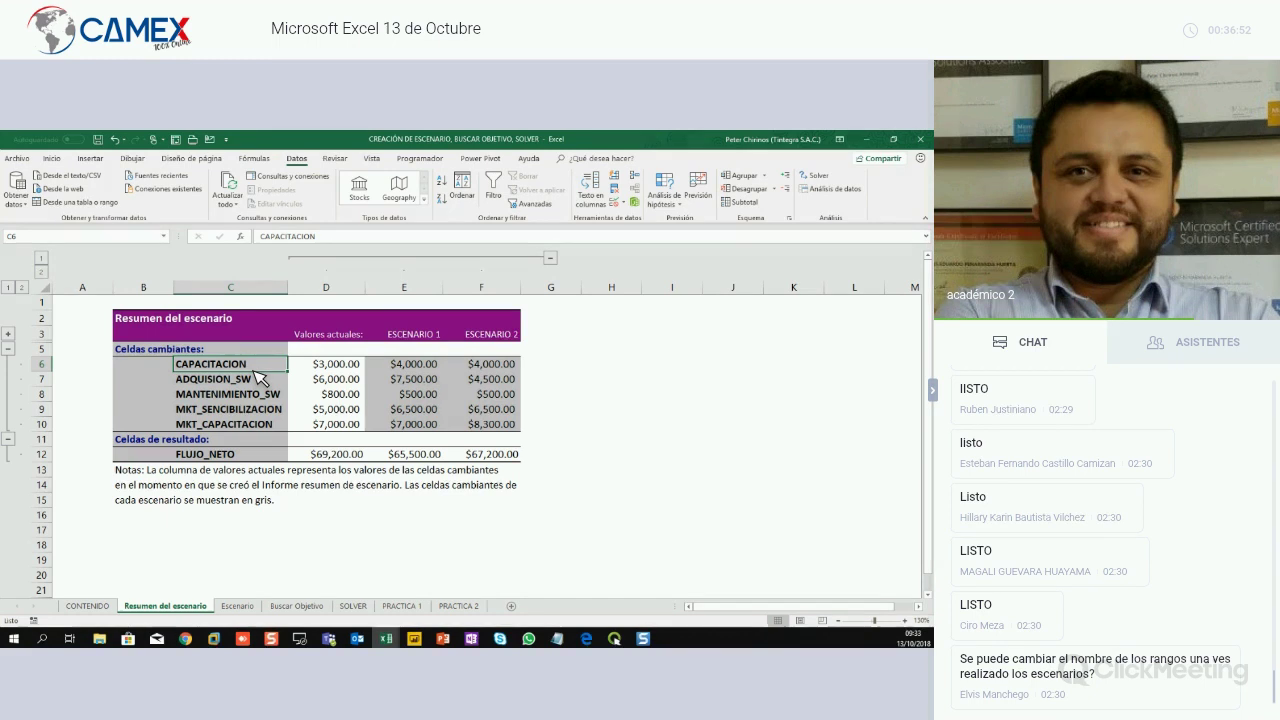
# Check the CAPACITACION cell on Escenario, then move the 'Resumen del escenario' sheet after Escenario
pyautogui.click(245, 606)
pyautogui.click(372, 440)
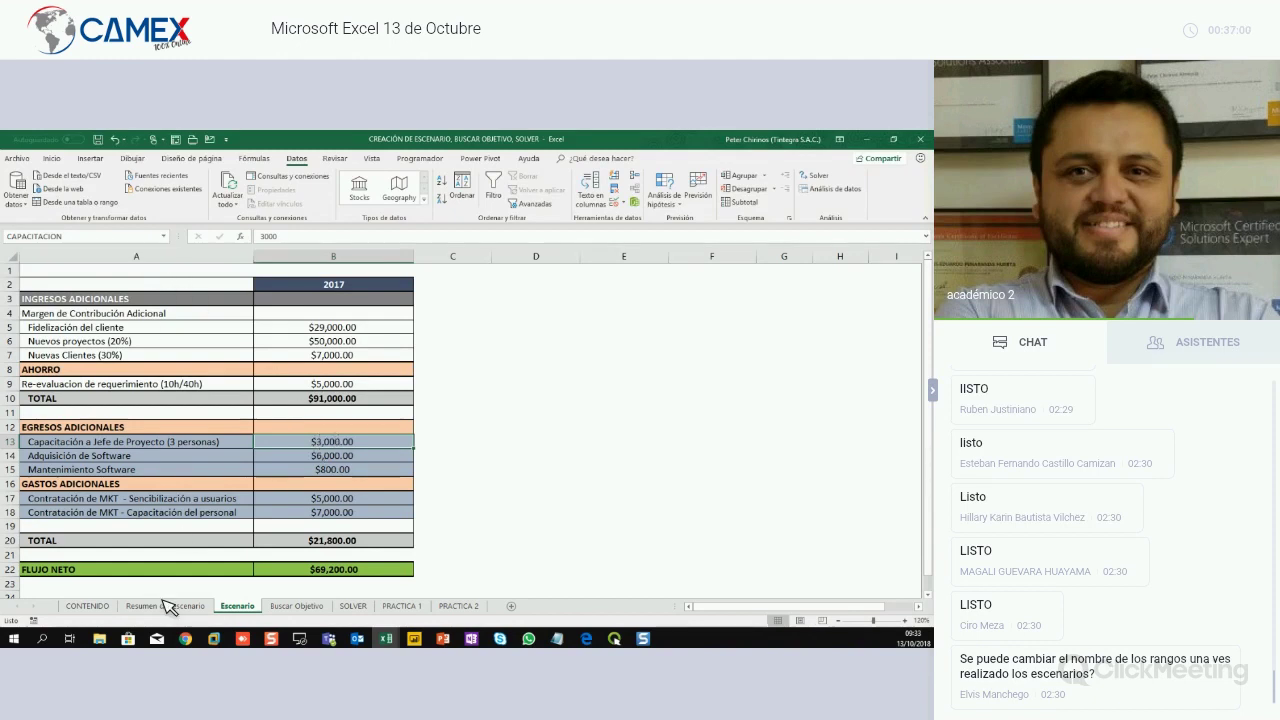
pyautogui.click(165, 607)
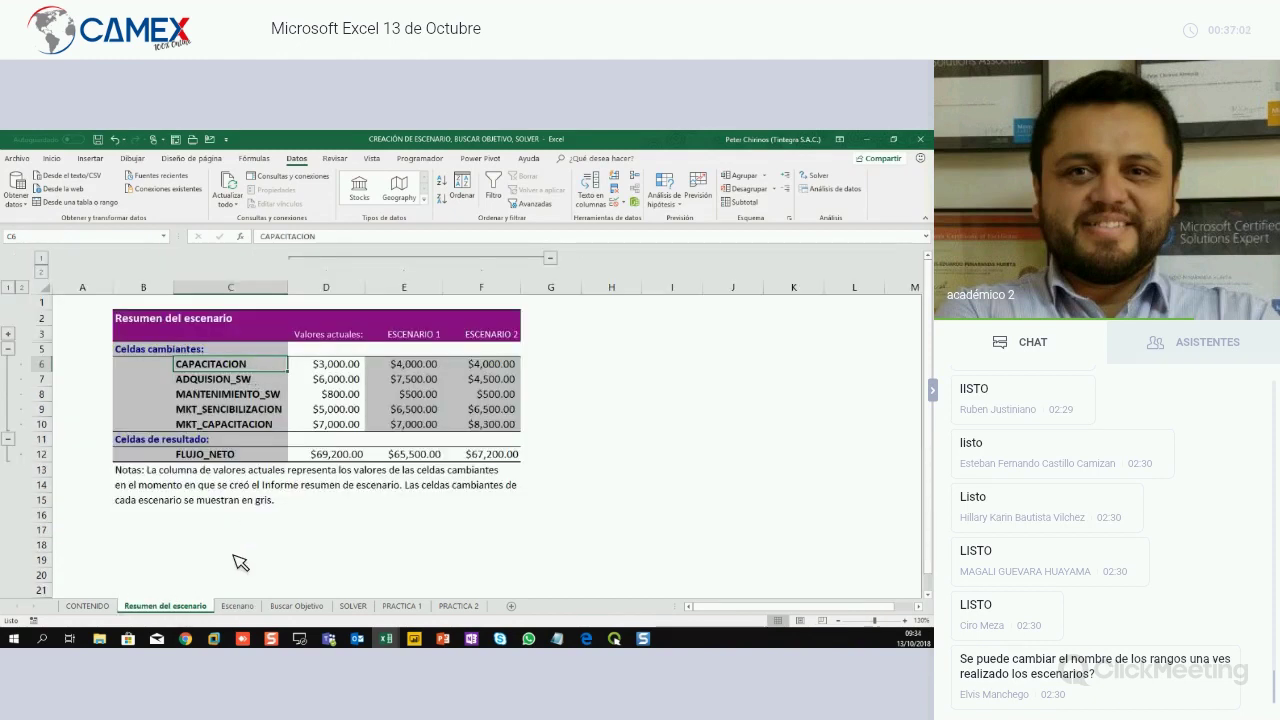
pyautogui.moveTo(245, 610); pyautogui.dragTo(290, 607)
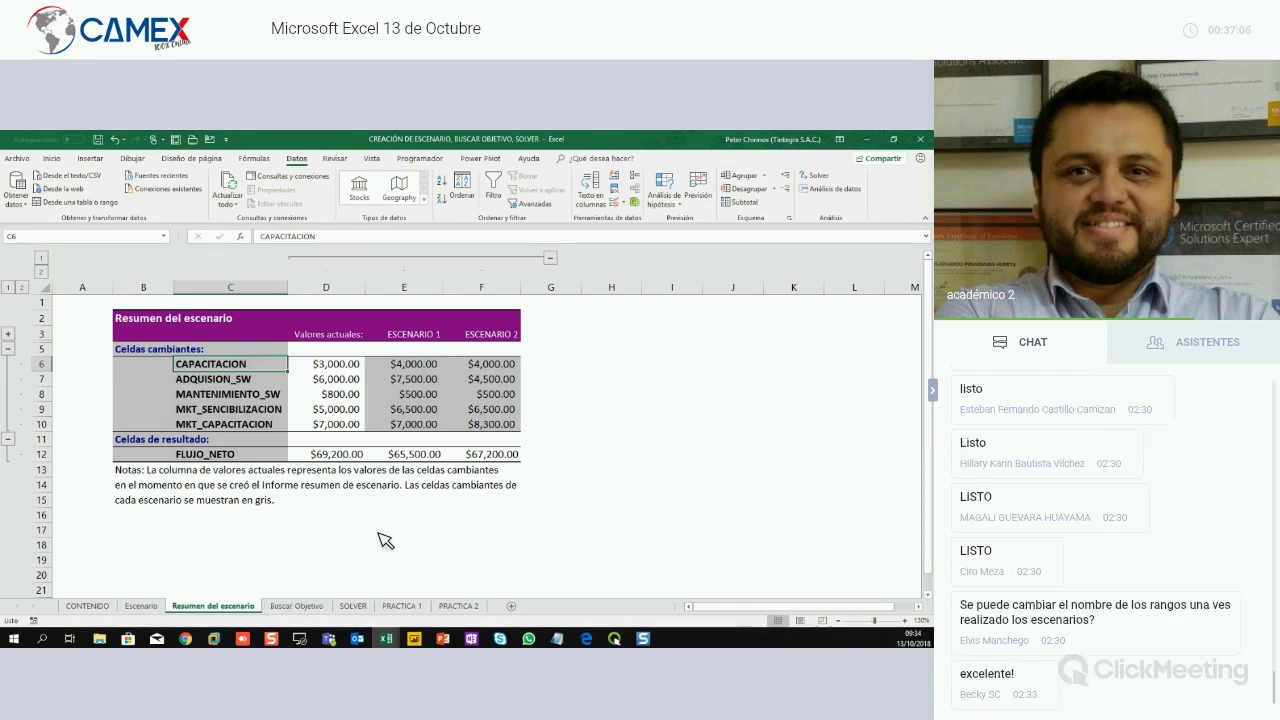
# Review the MANTENIMIENTO_SW and MKT_SENCIBILIZACION names, comparing the summary with the Escenario sheet
pyautogui.click(229, 394)
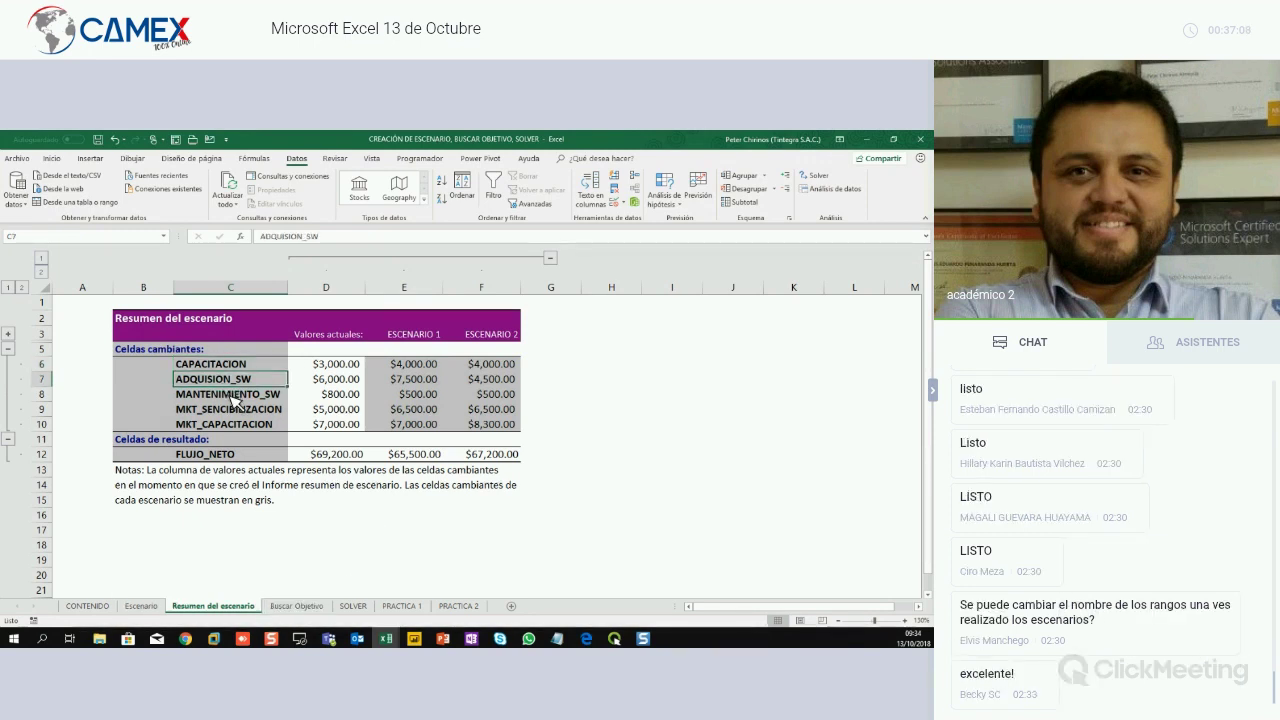
pyautogui.click(233, 410)
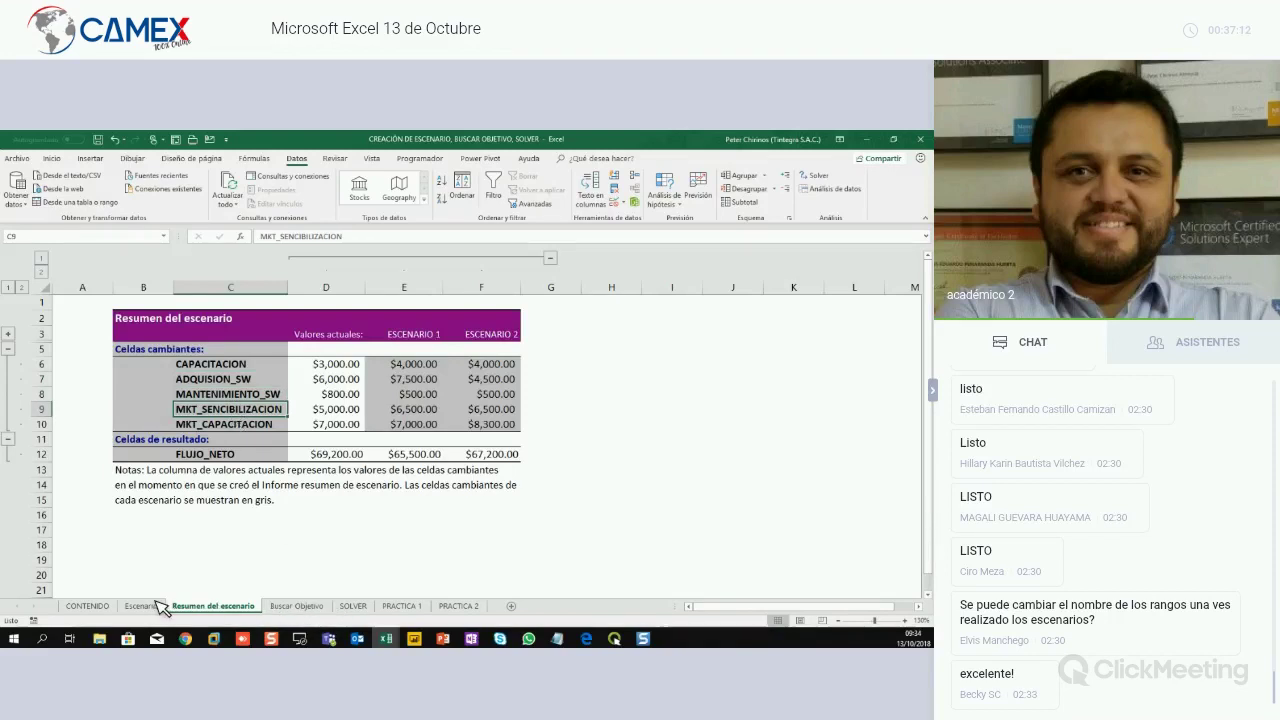
pyautogui.click(158, 605)
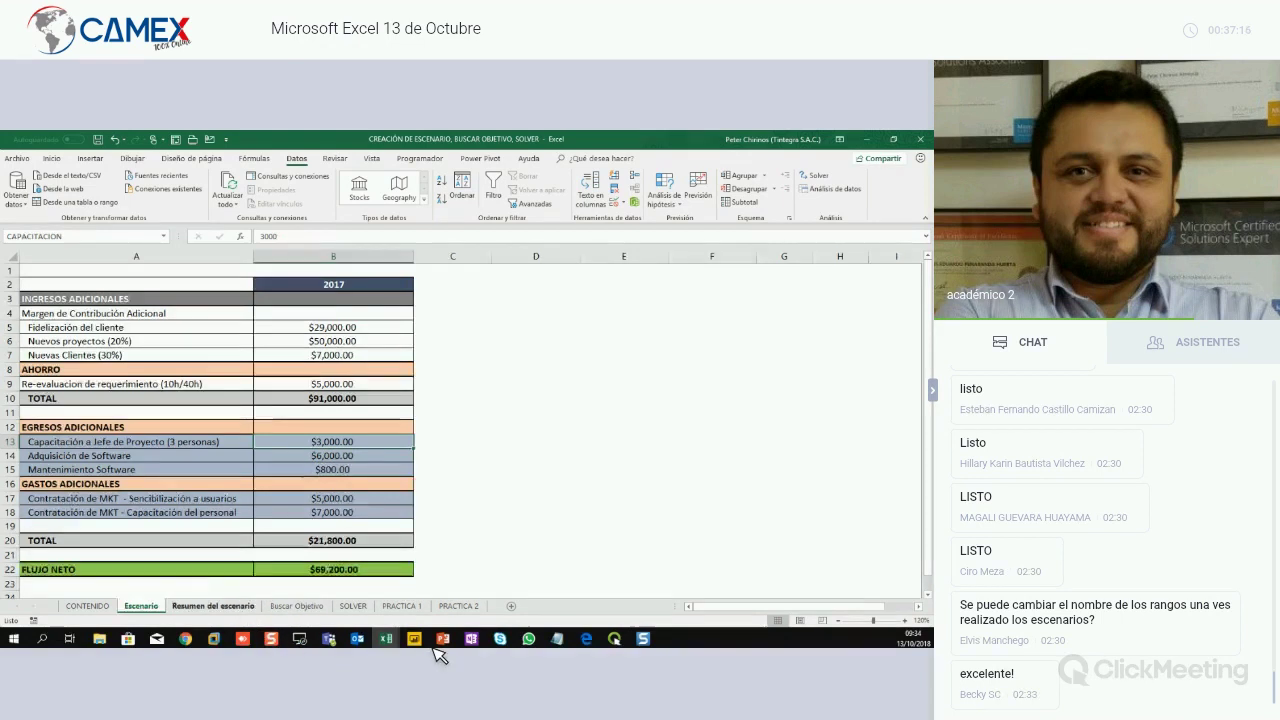
pyautogui.hotkey('ctrl', 'pagedown')
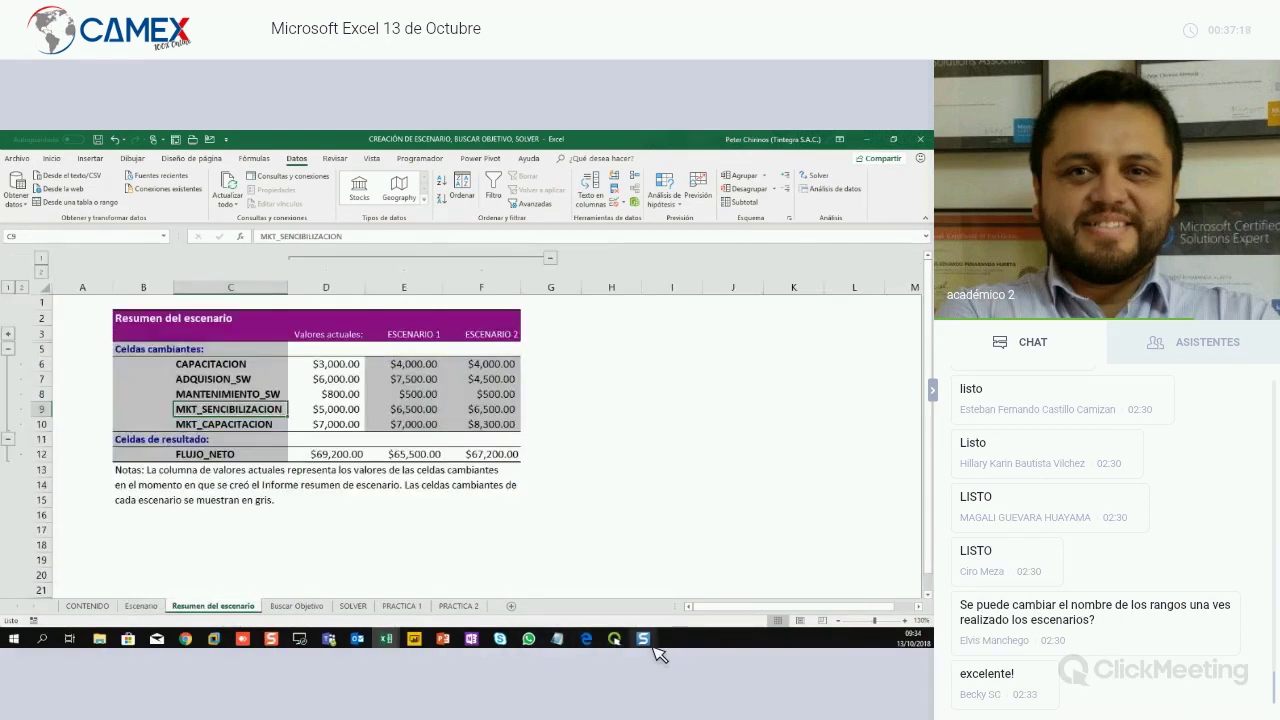
# Delete the red ellipse from the scenario summary capture in Snagit Editor, then minimize the editor
pyautogui.click(656, 646)
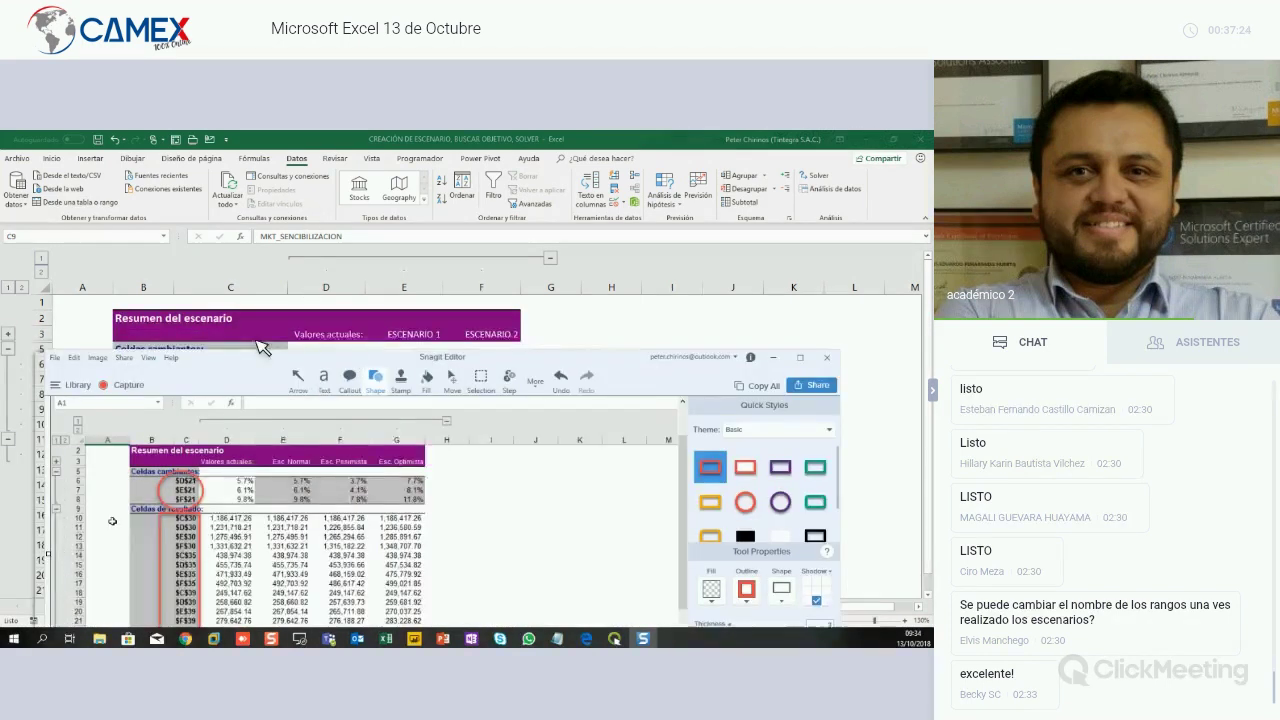
pyautogui.moveTo(238, 330); pyautogui.dragTo(327, 350)
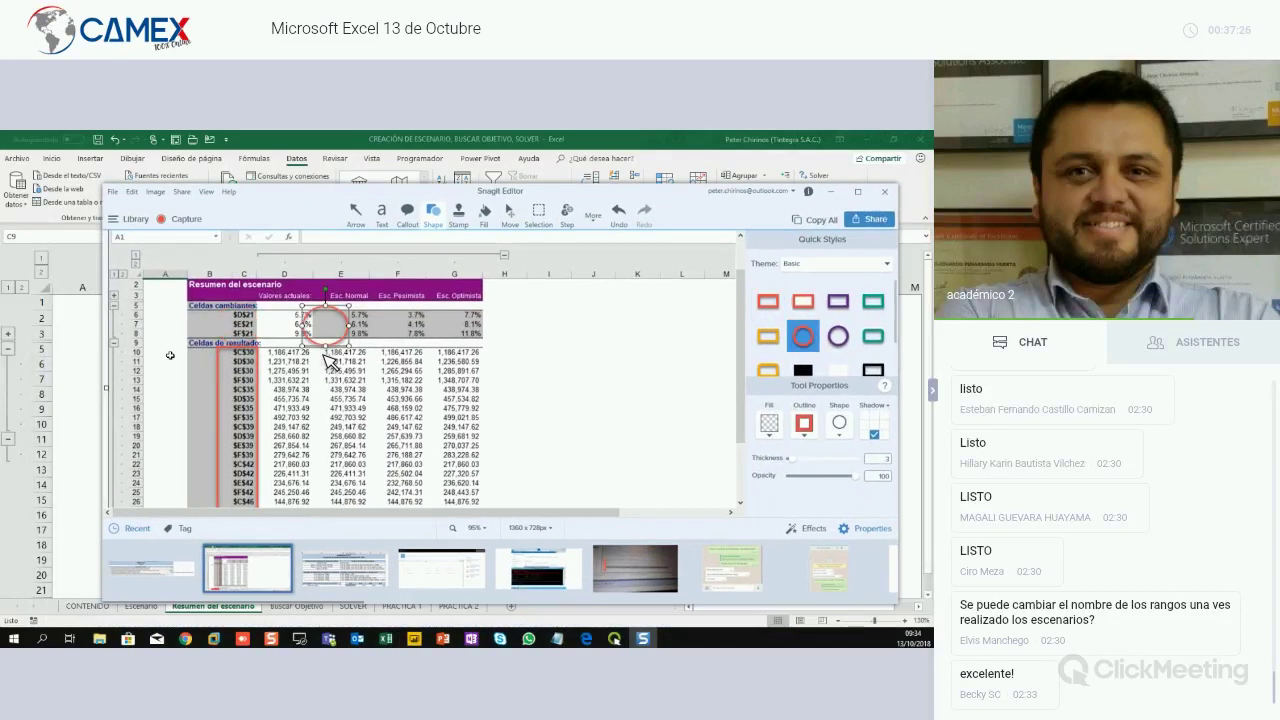
pyautogui.press('Delete')
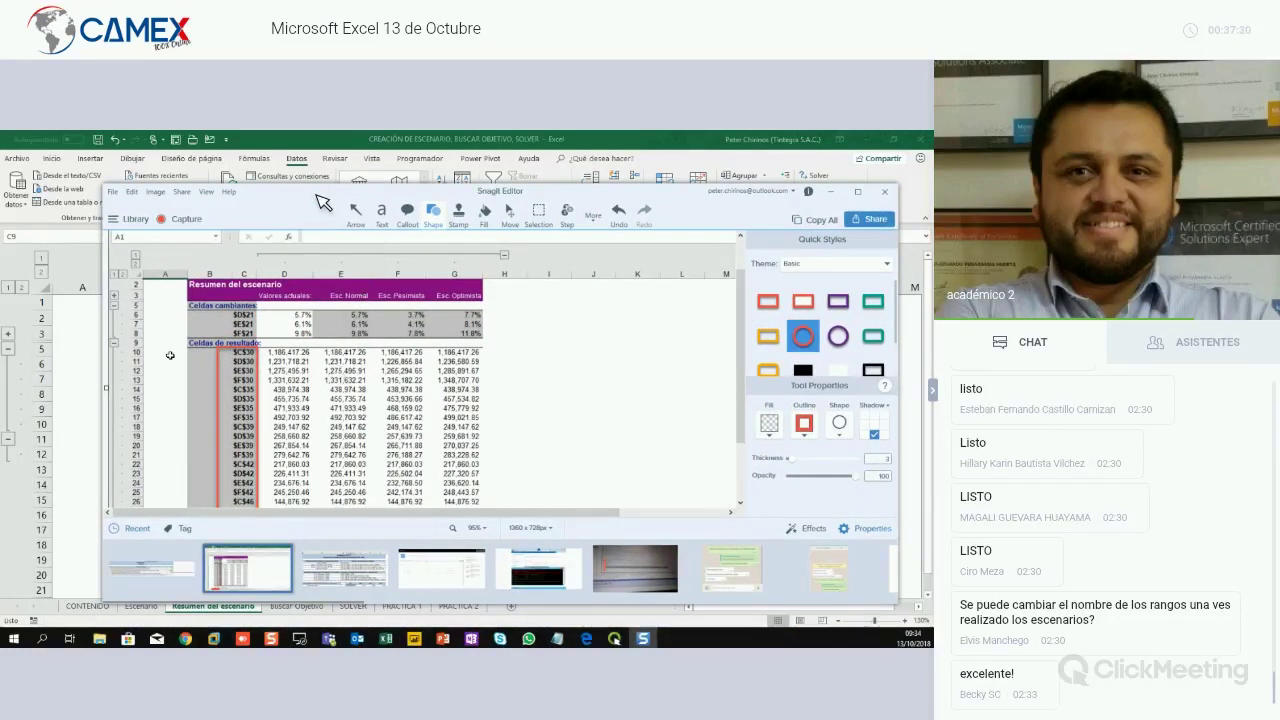
pyautogui.press('super+Up')
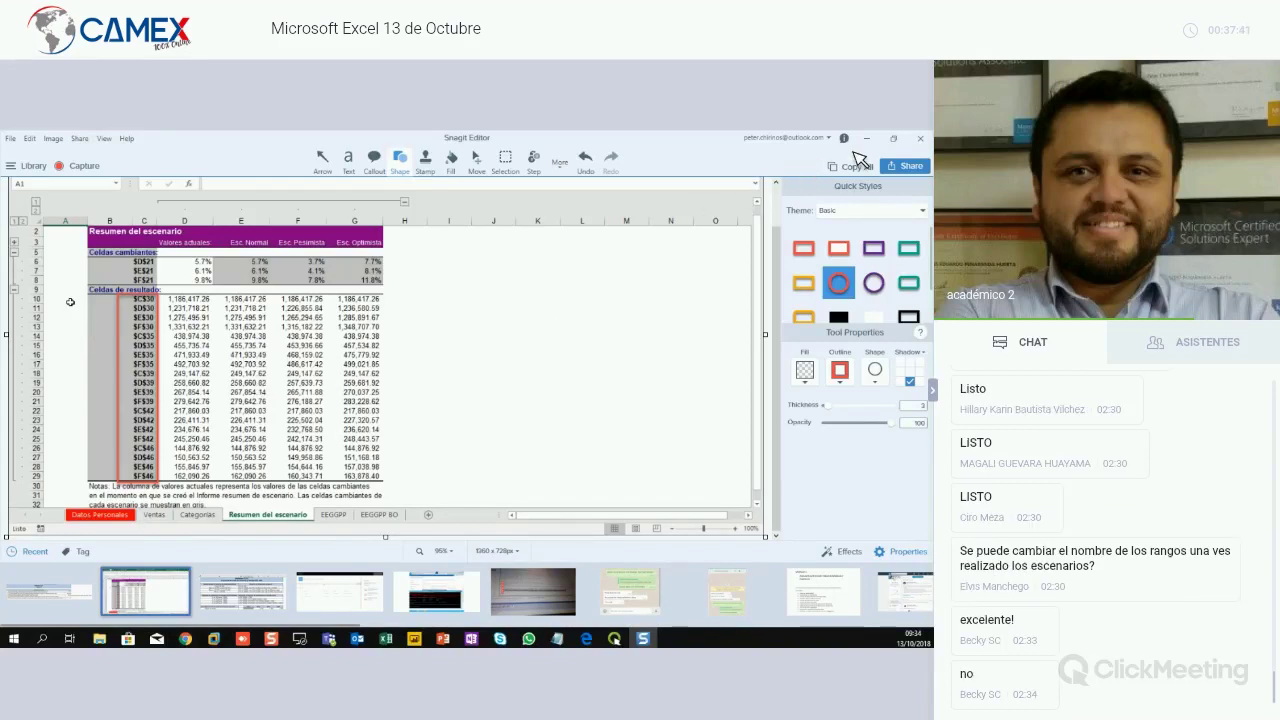
pyautogui.click(866, 138)
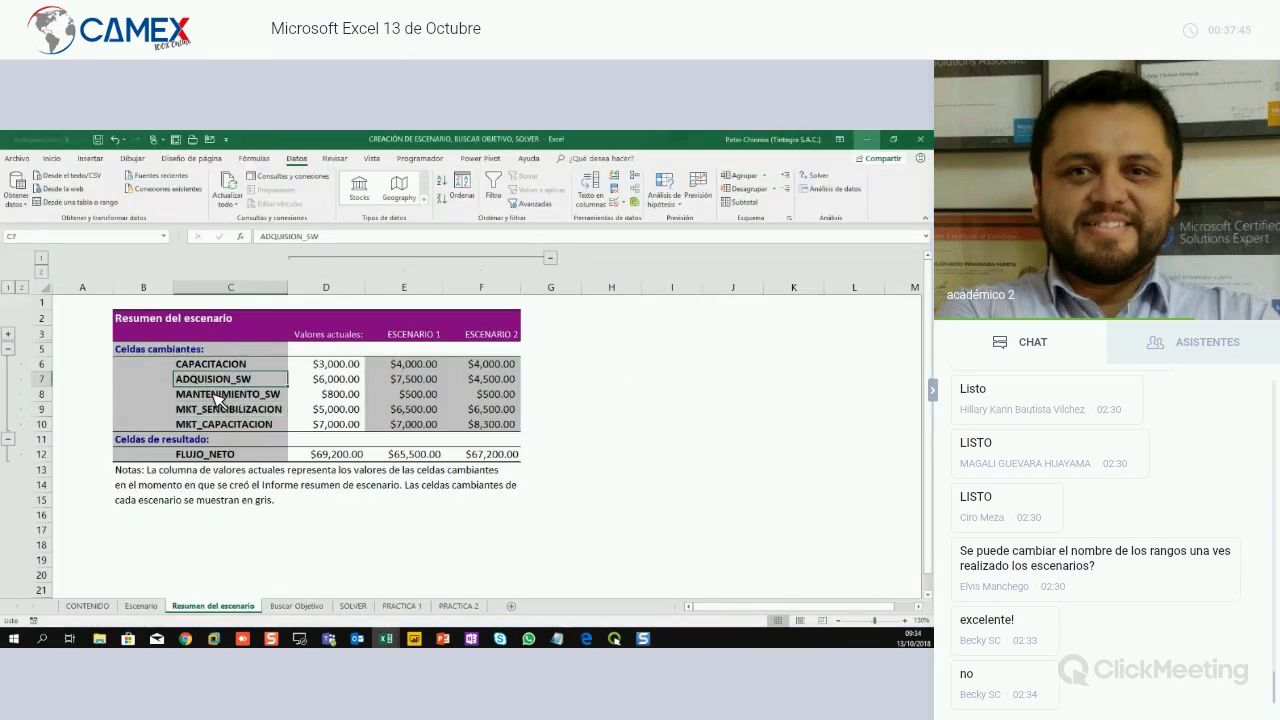
# Point out the MANTENIMIENTO_SW and MKT_CAPACITACION names, then maximize the Trabajo Nº1 workbook window
pyautogui.click(222, 394)
pyautogui.click(222, 422)
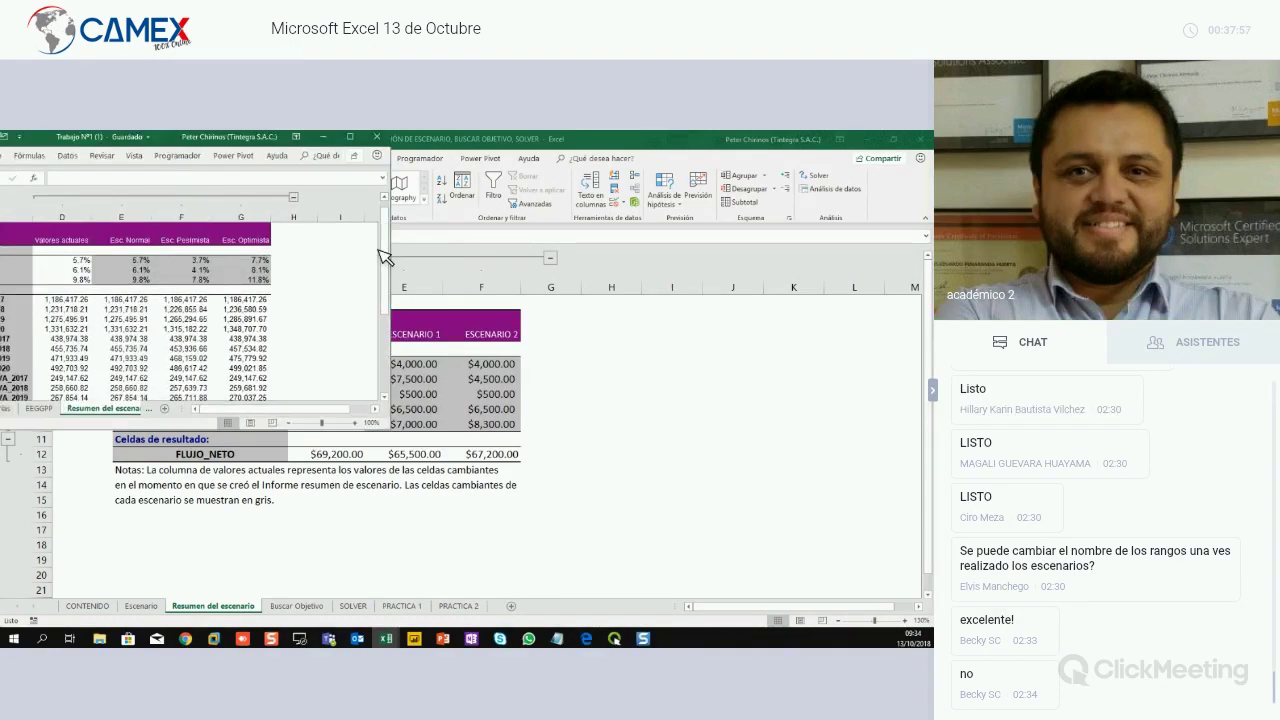
pyautogui.moveTo(150, 136); pyautogui.dragTo(625, 322)
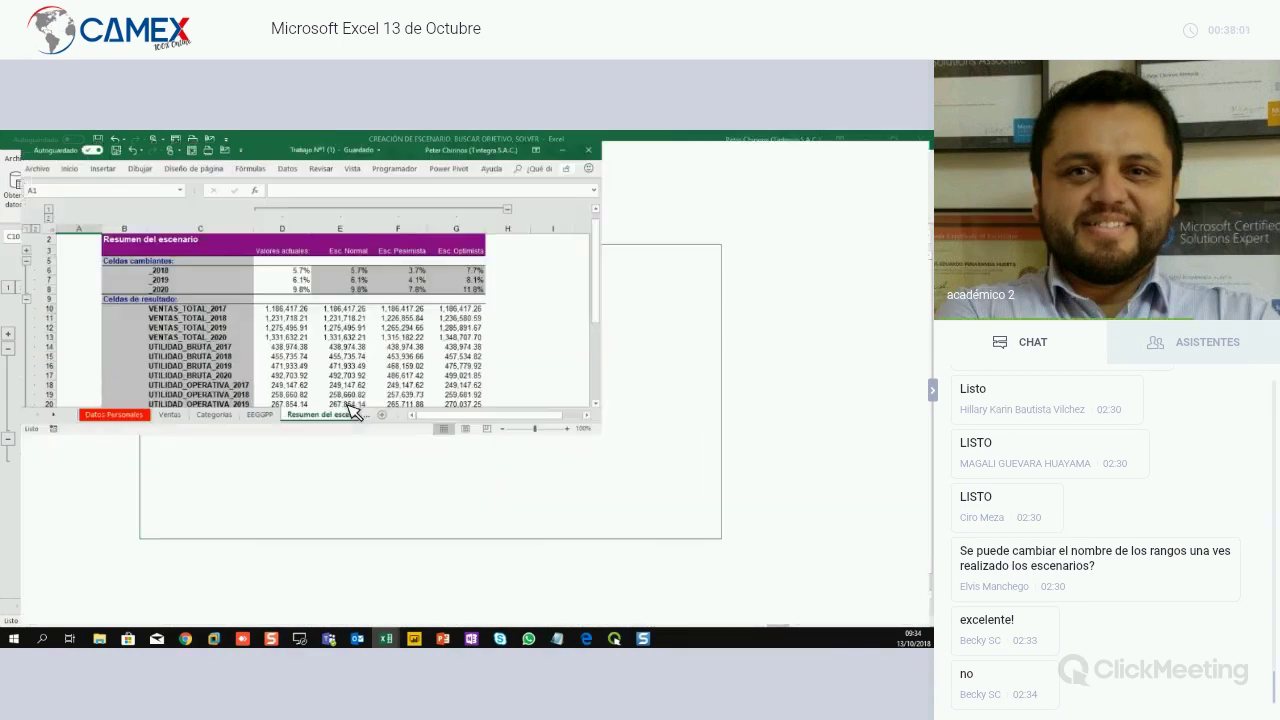
pyautogui.press('super+Up')
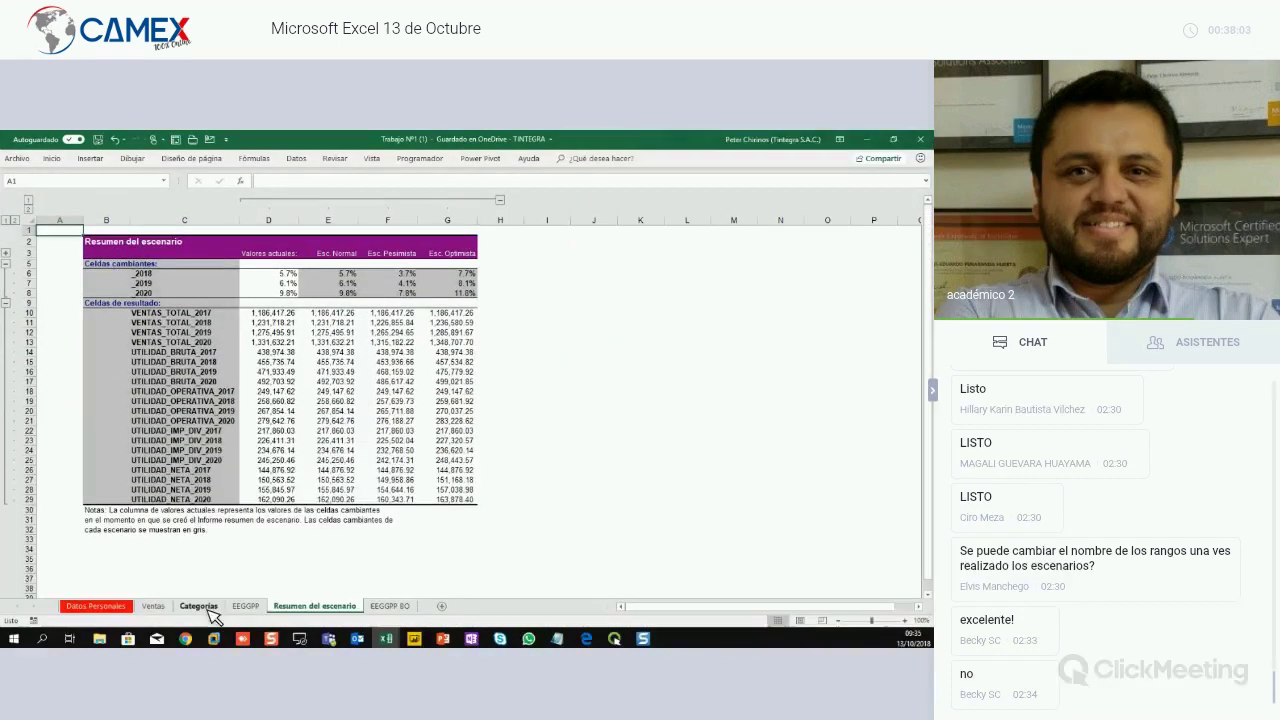
# Inspect the named VENTAS_TOTAL 2017–2020 cells on EEGGPP and its scenario summary, then return to the scenario workbook
pyautogui.click(210, 607)
pyautogui.click(252, 607)
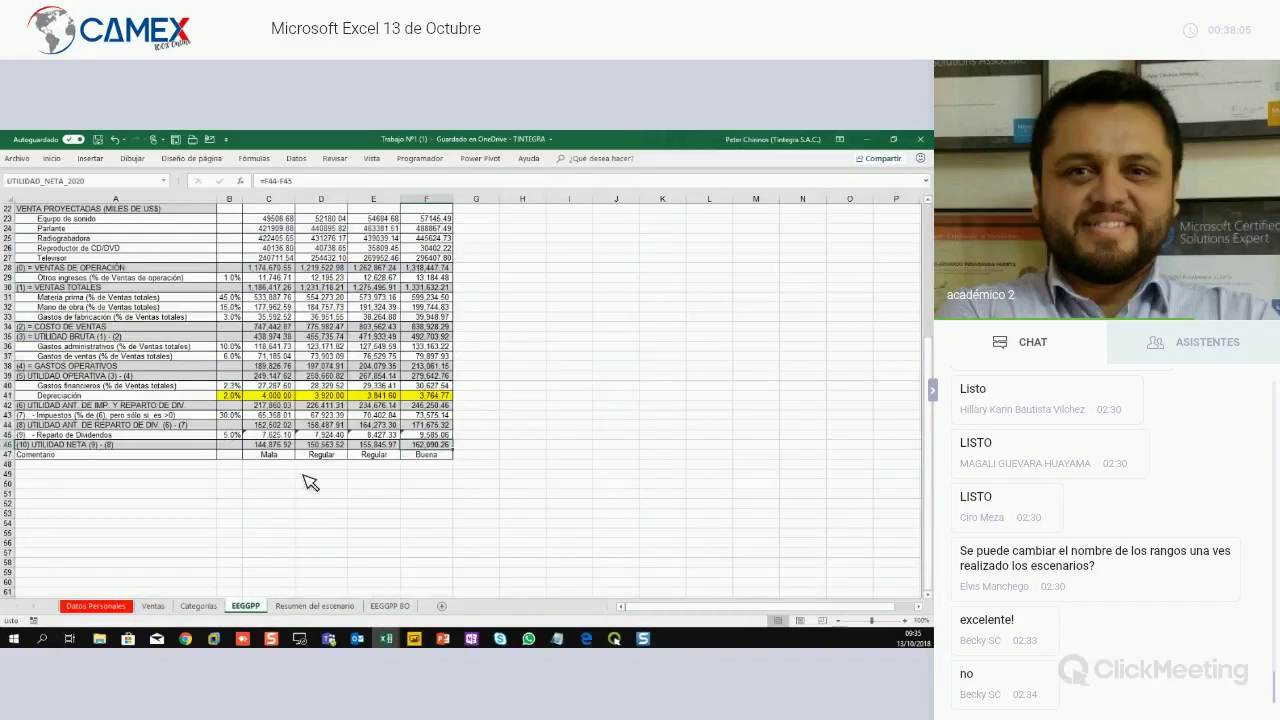
pyautogui.scroll(4, 310, 483)
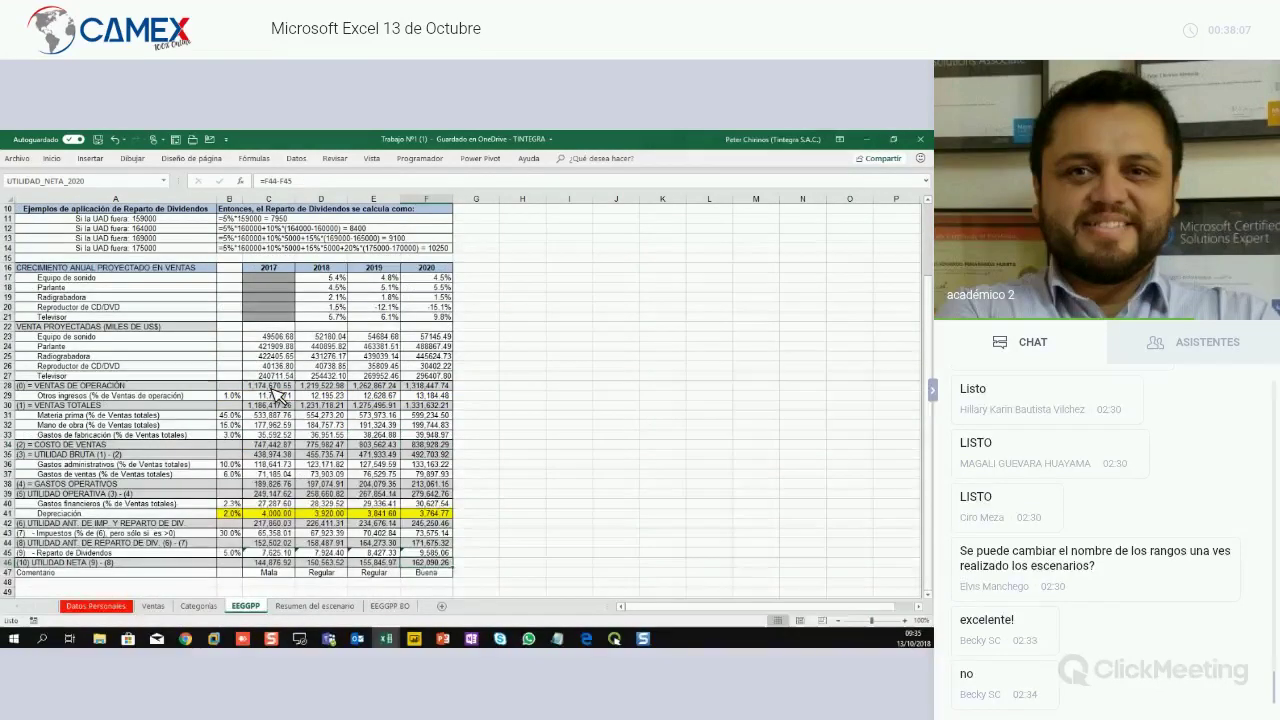
pyautogui.click(268, 386)
pyautogui.click(271, 406)
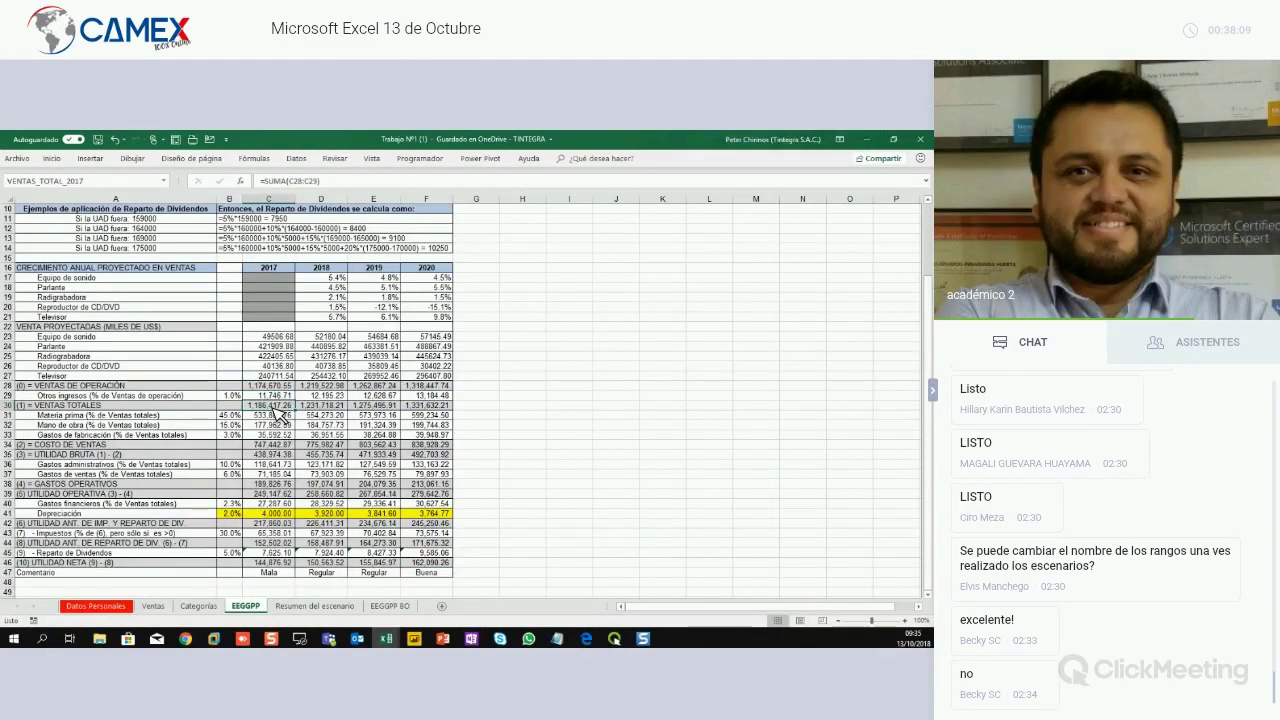
pyautogui.click(323, 406)
pyautogui.click(372, 406)
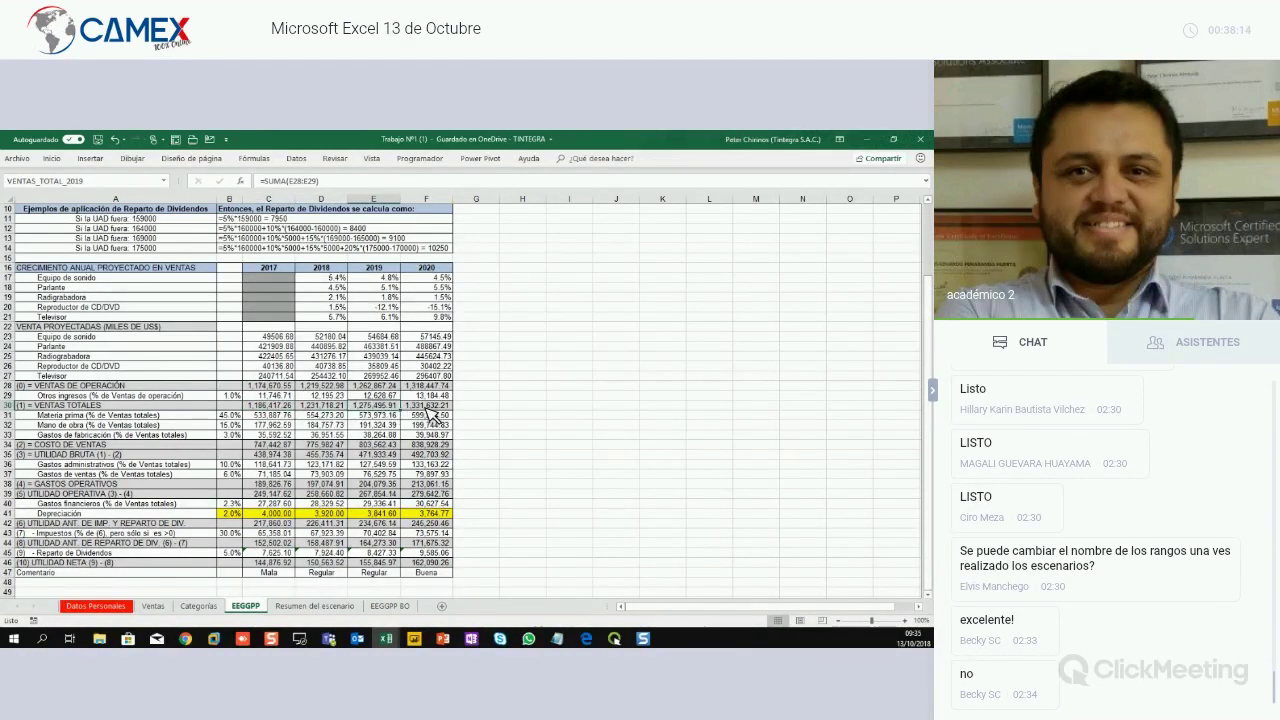
pyautogui.click(430, 406)
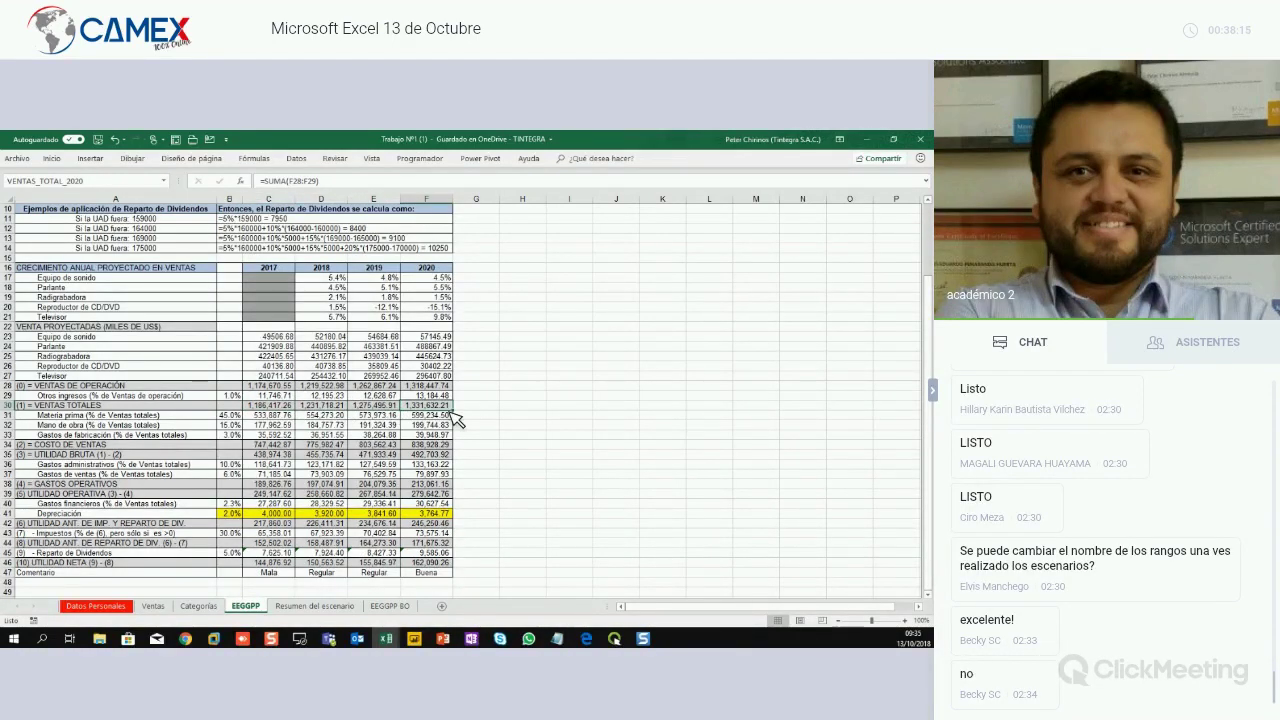
pyautogui.click(326, 607)
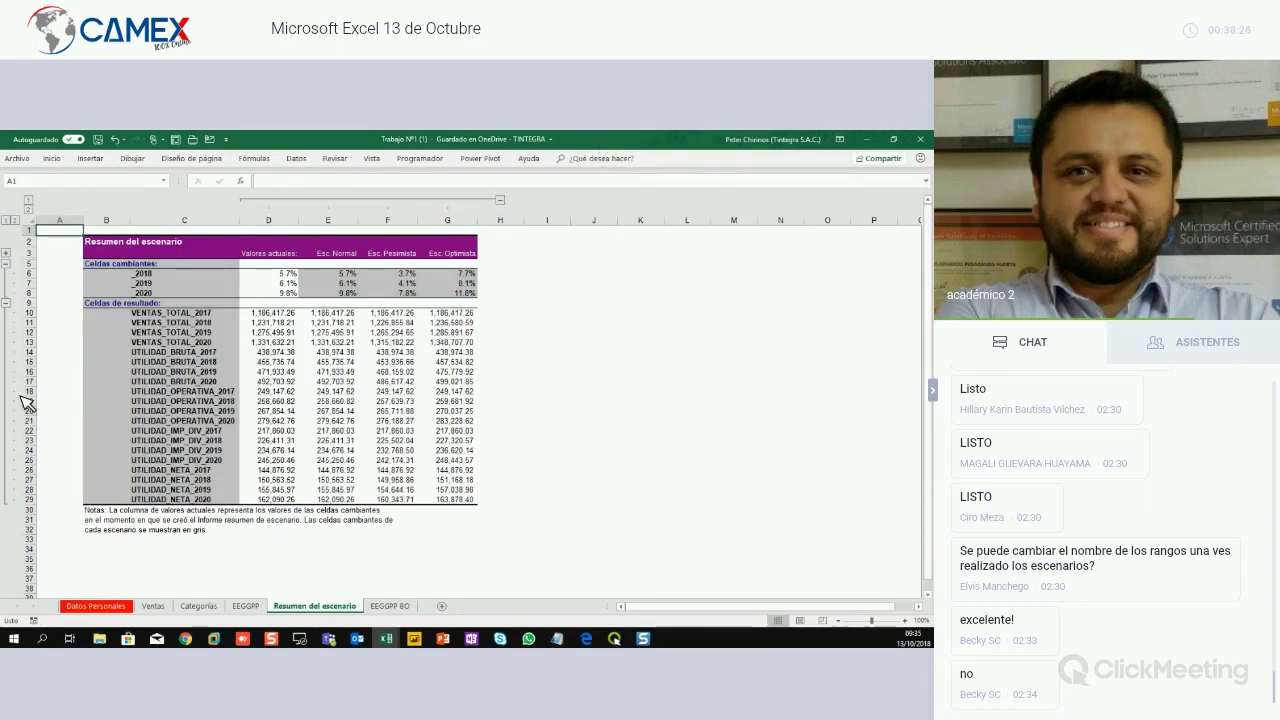
pyautogui.hotkey('alt', 'Tab')
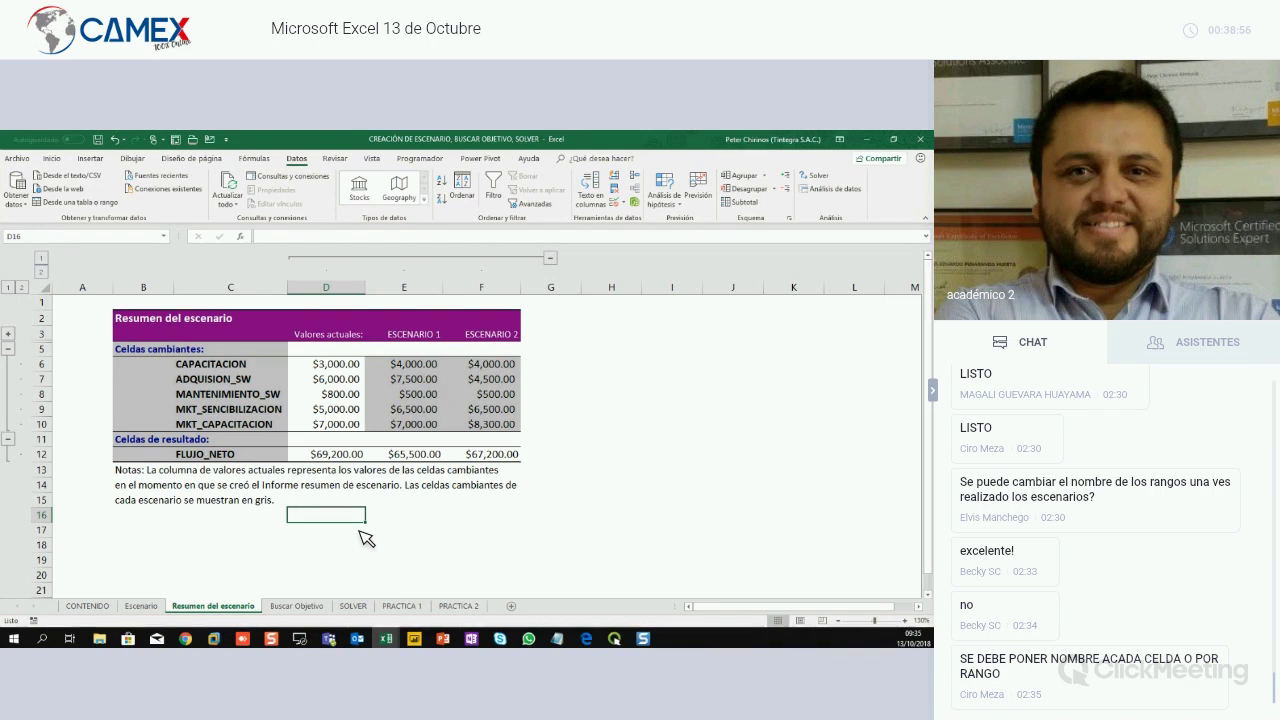
# On the Escenario sheet, select the named cells MANTENIMIENTO_SW, ADQUISION_SW and CAPACITACION
pyautogui.click(296, 606)
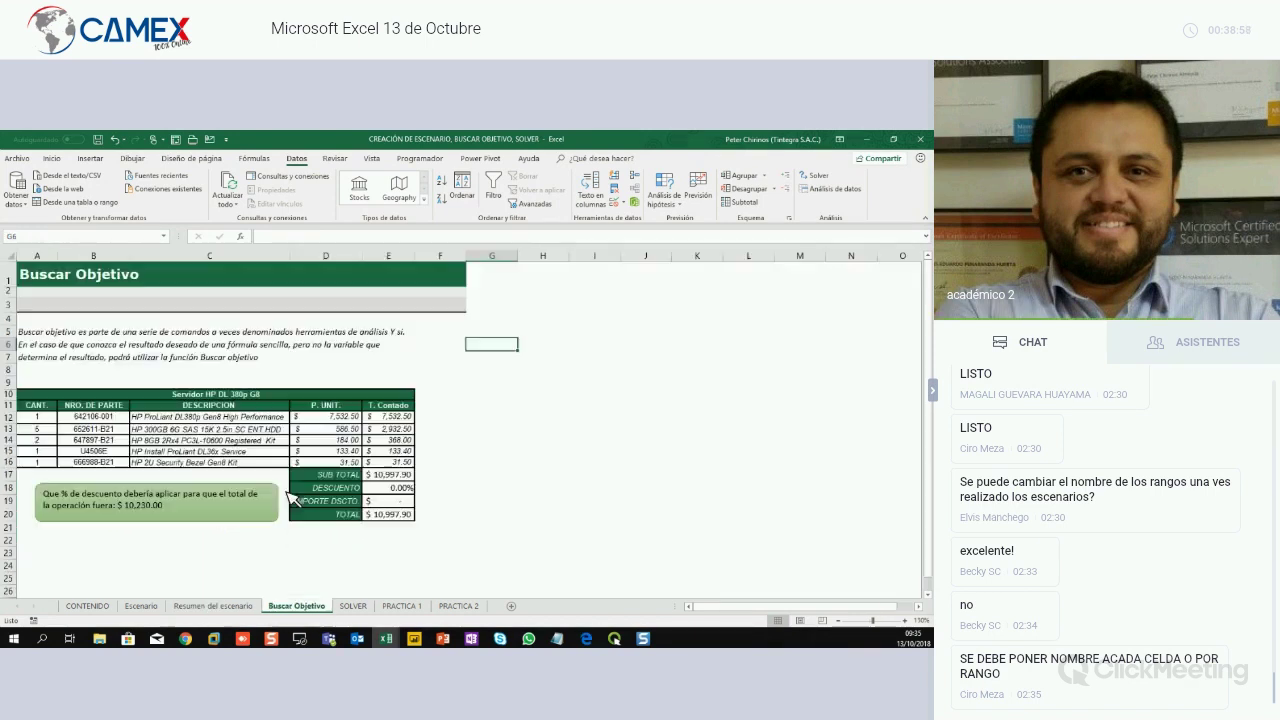
pyautogui.click(141, 606)
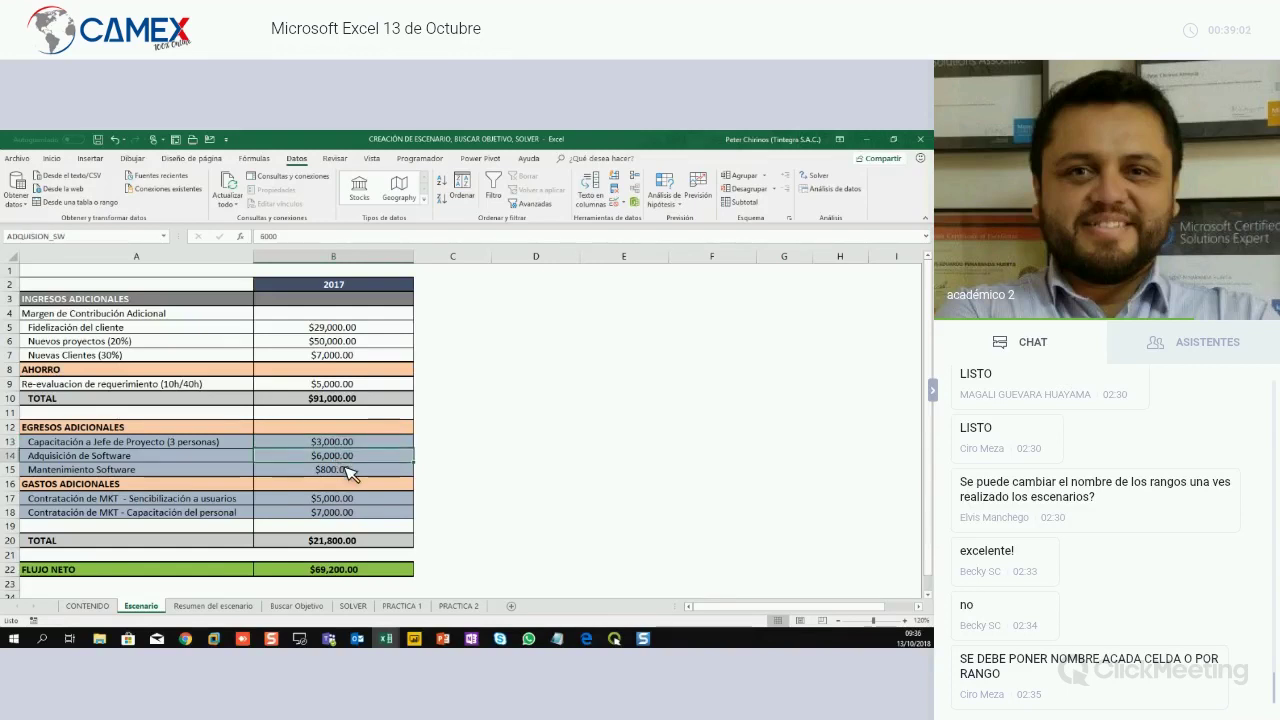
pyautogui.click(344, 470)
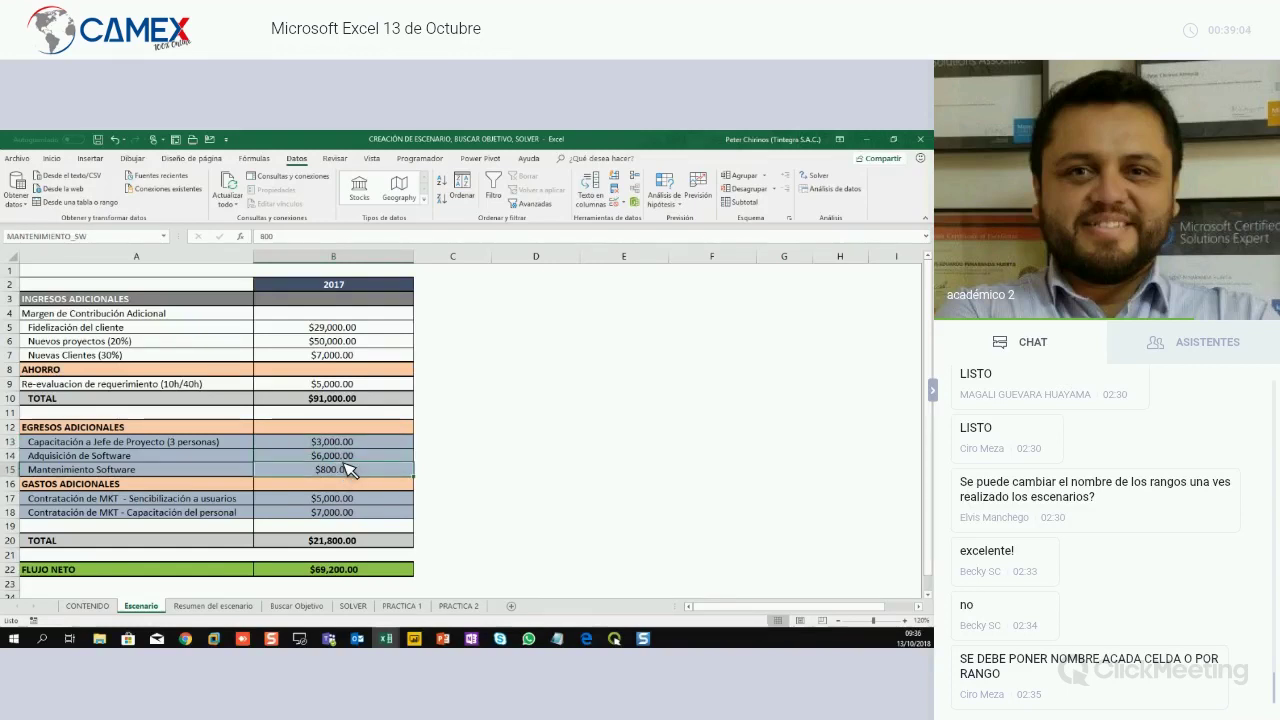
pyautogui.click(344, 457)
pyautogui.click(345, 444)
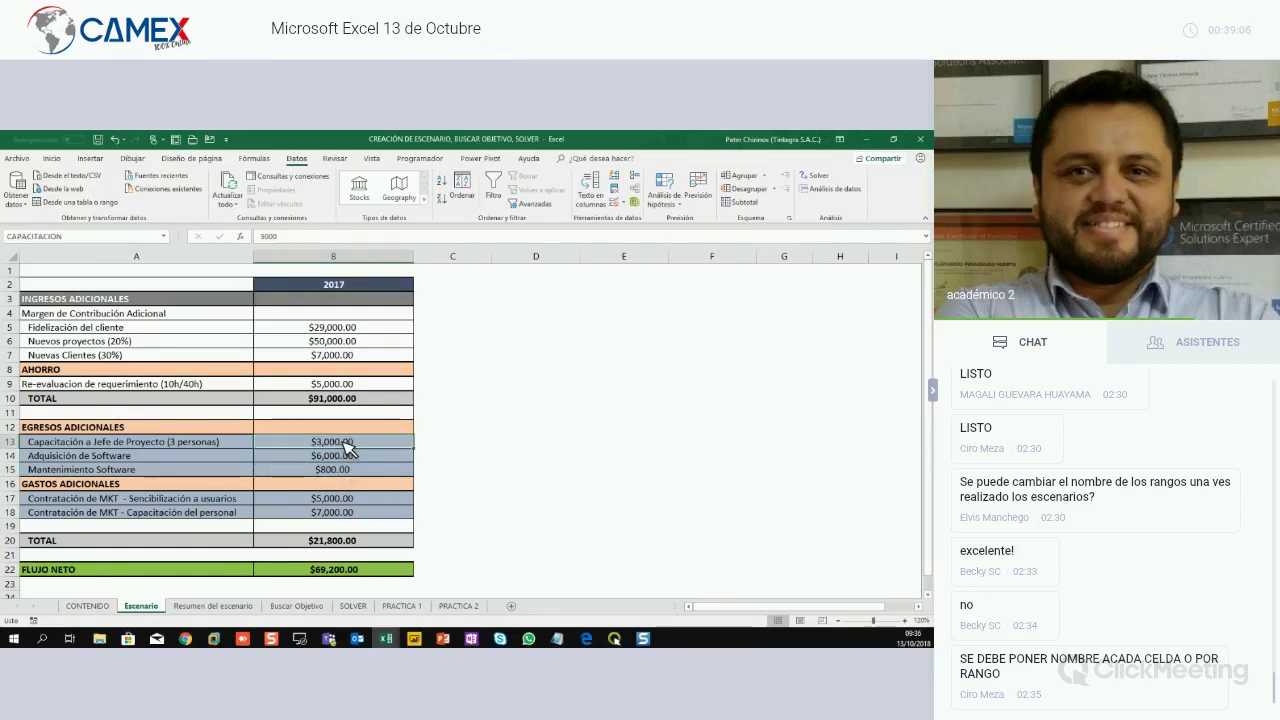
# On 'Resumen del escenario', step through the changing-cell names in C6 to C10
pyautogui.click(213, 606)
pyautogui.click(228, 369)
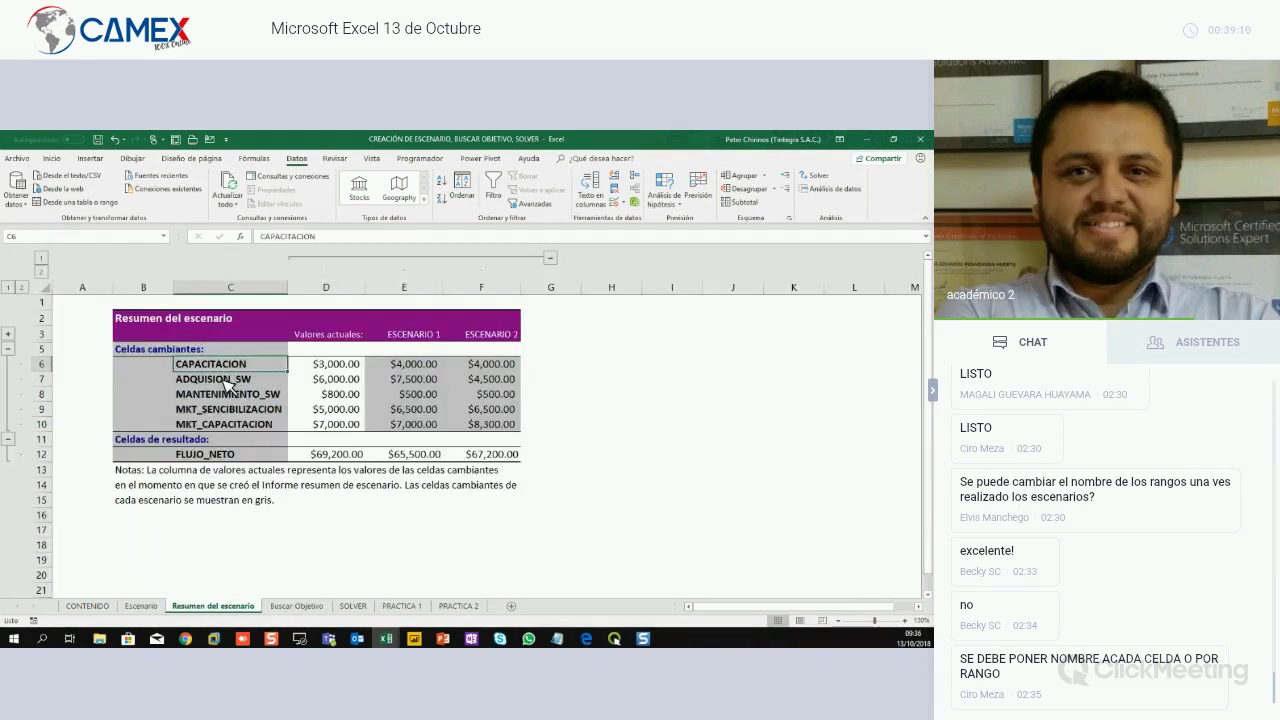
pyautogui.click(228, 382)
pyautogui.click(228, 398)
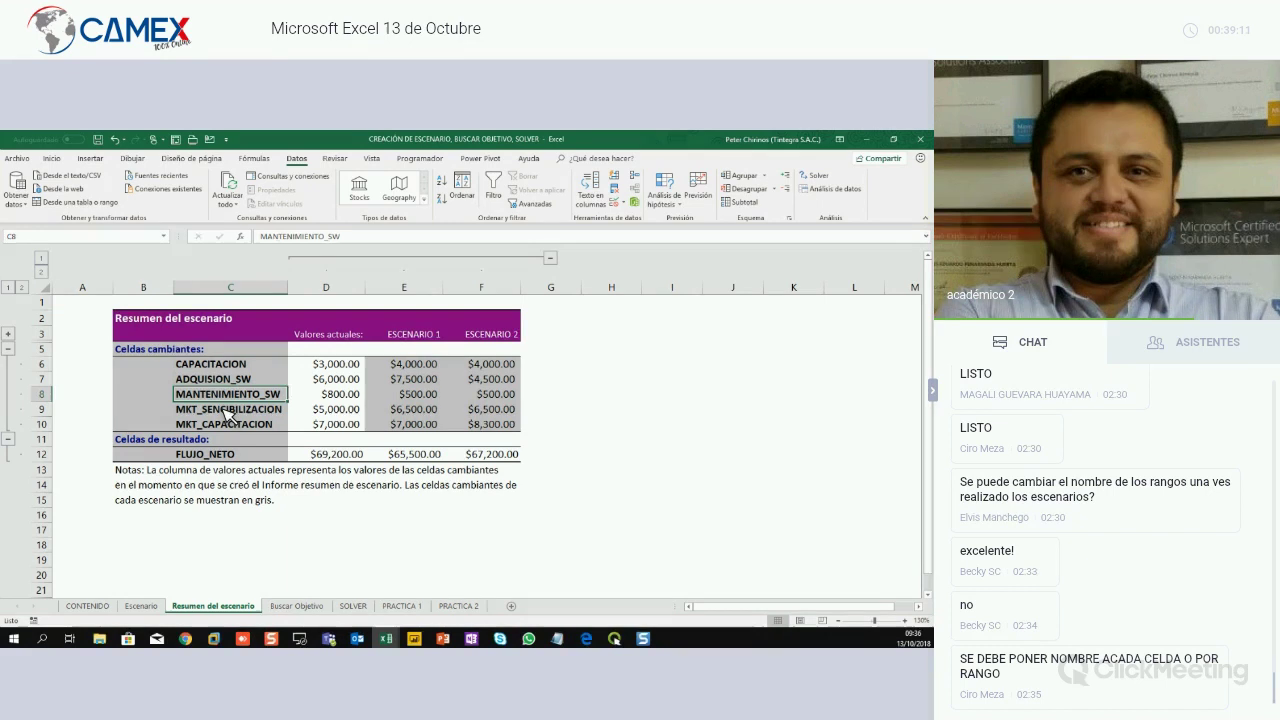
pyautogui.click(228, 410)
pyautogui.click(230, 425)
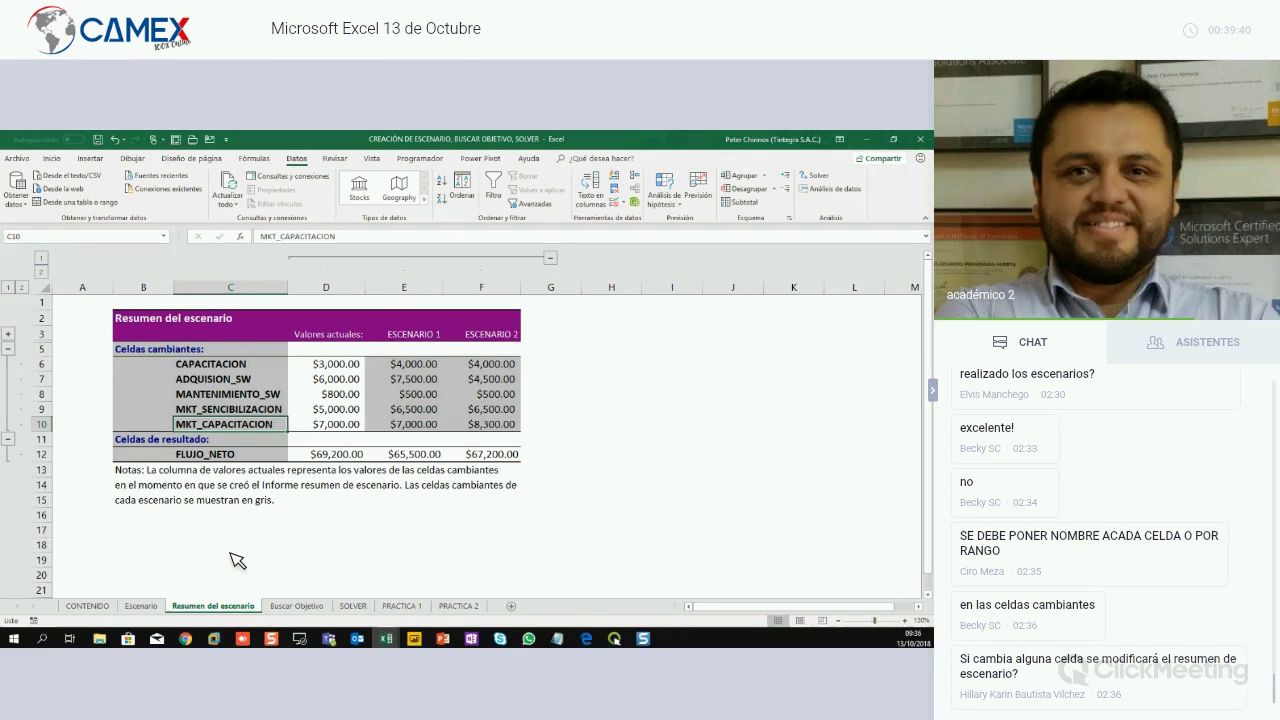
pyautogui.rightClick(235, 606)
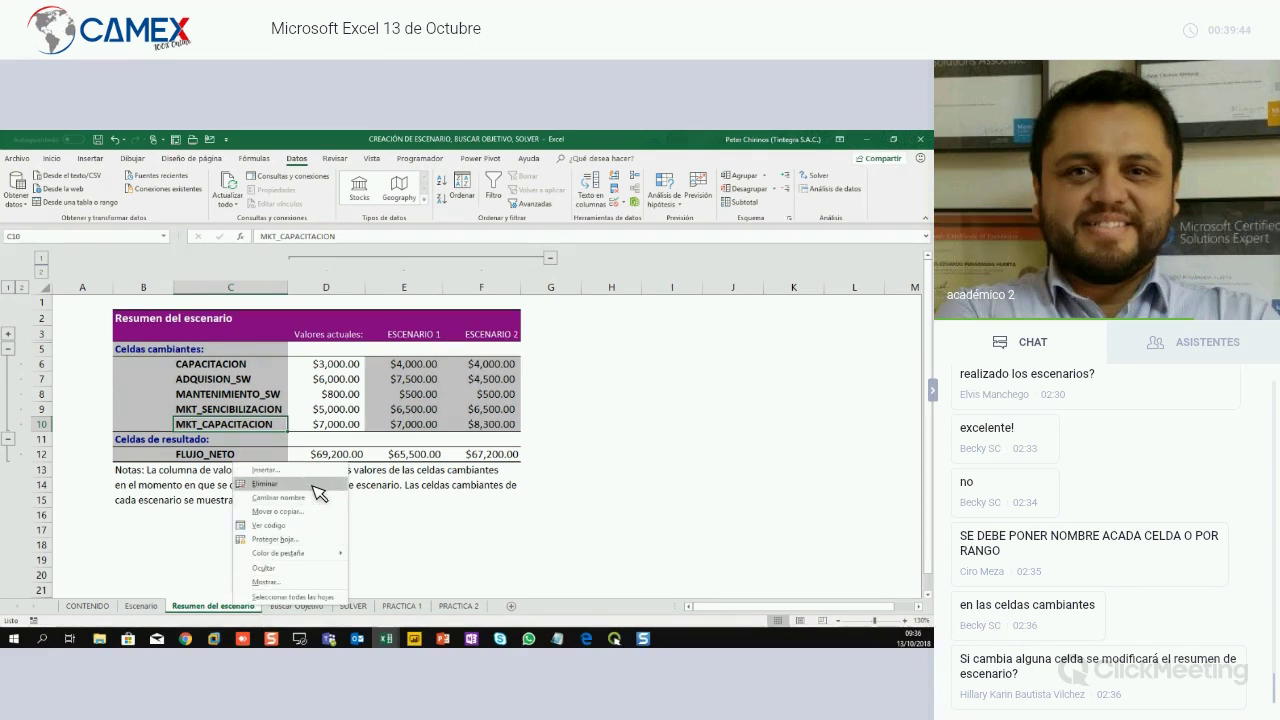
pyautogui.click(423, 506)
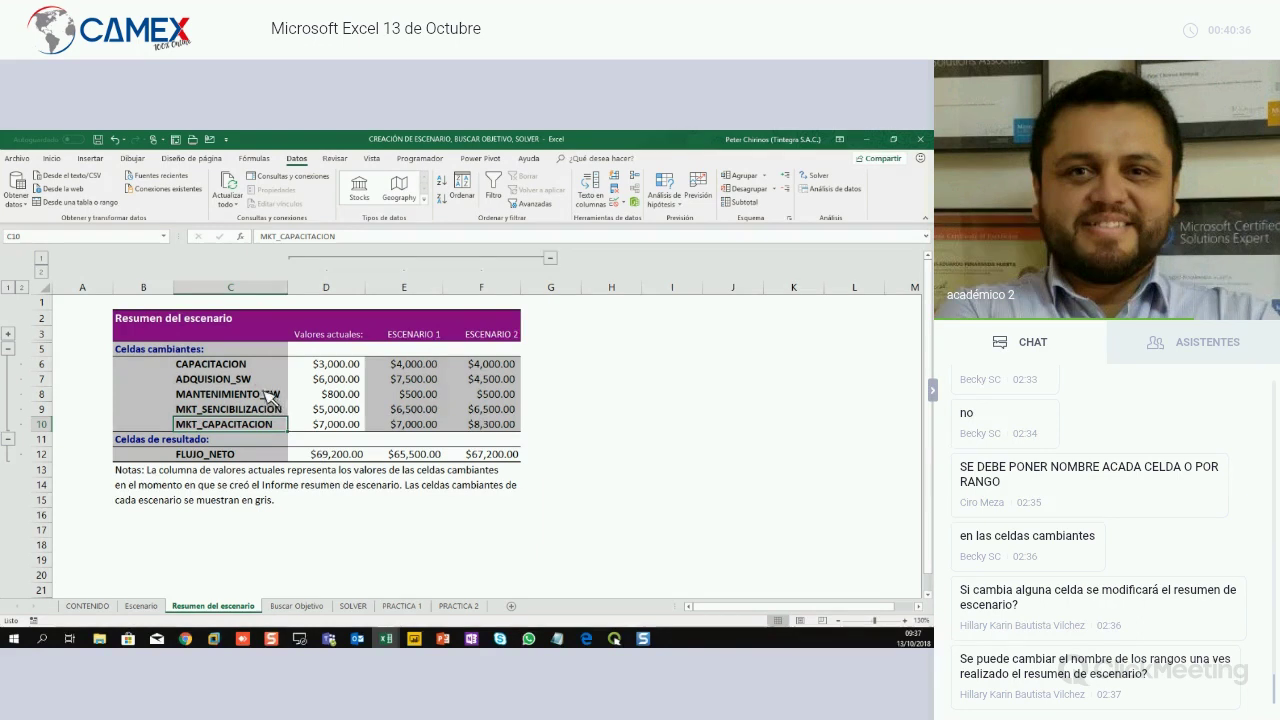
# Check the summary names in C6–C8 and the values in D9, E9:F10 and D8
pyautogui.click(240, 364)
pyautogui.click(215, 380)
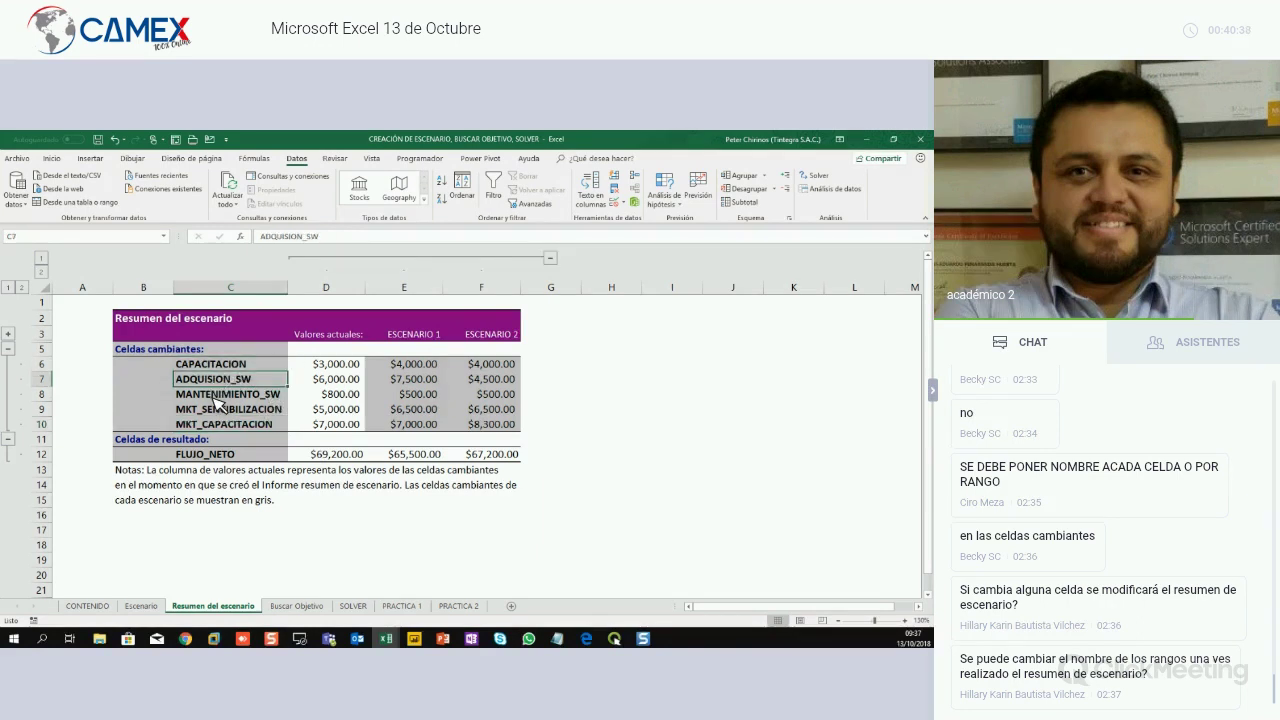
pyautogui.click(215, 395)
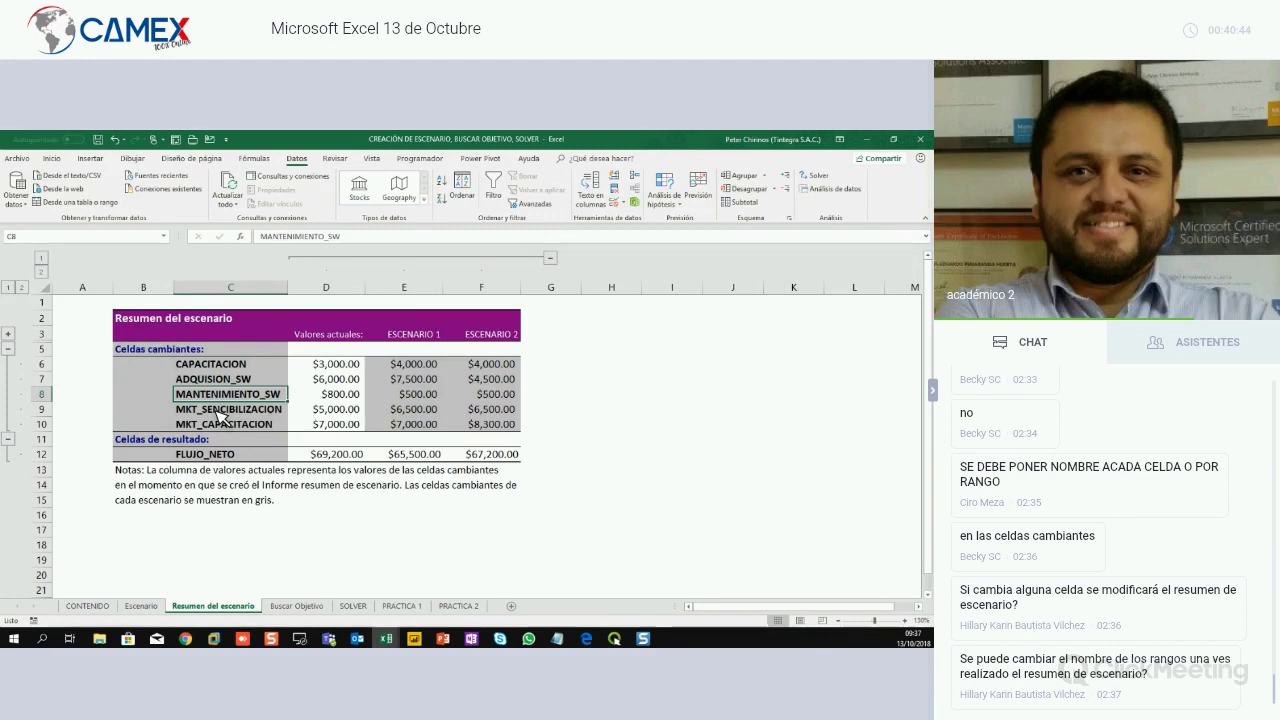
pyautogui.click(334, 406)
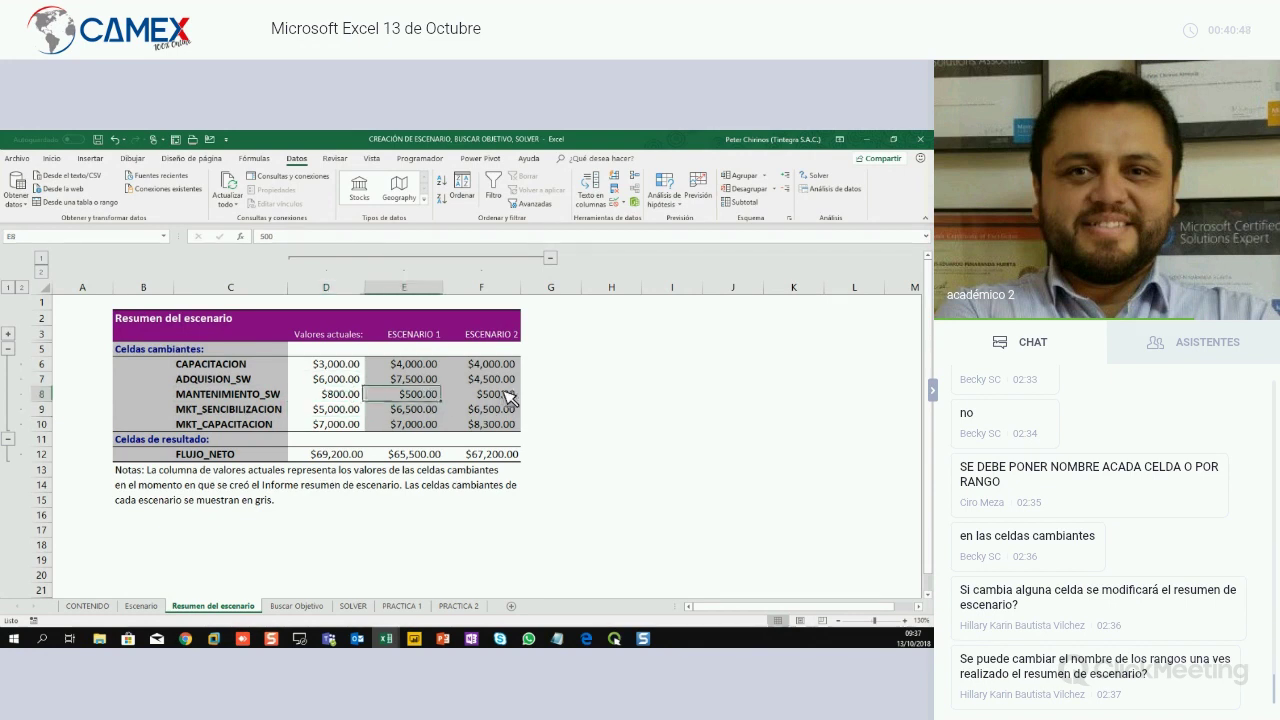
pyautogui.moveTo(400, 409); pyautogui.dragTo(480, 424)
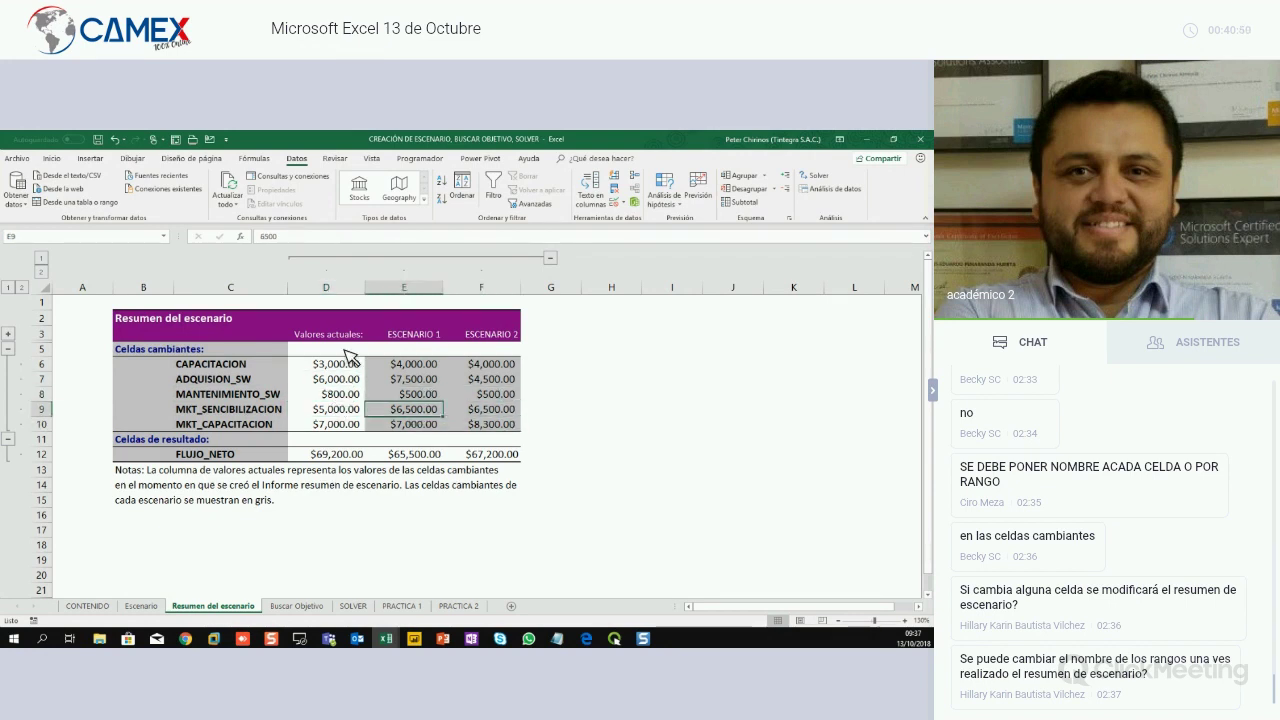
pyautogui.click(330, 394)
# Re-enter 800 in D8, check the Escenario 2 value in F9, then move to the Buscar Objetivo sheet
pyautogui.click(296, 238)
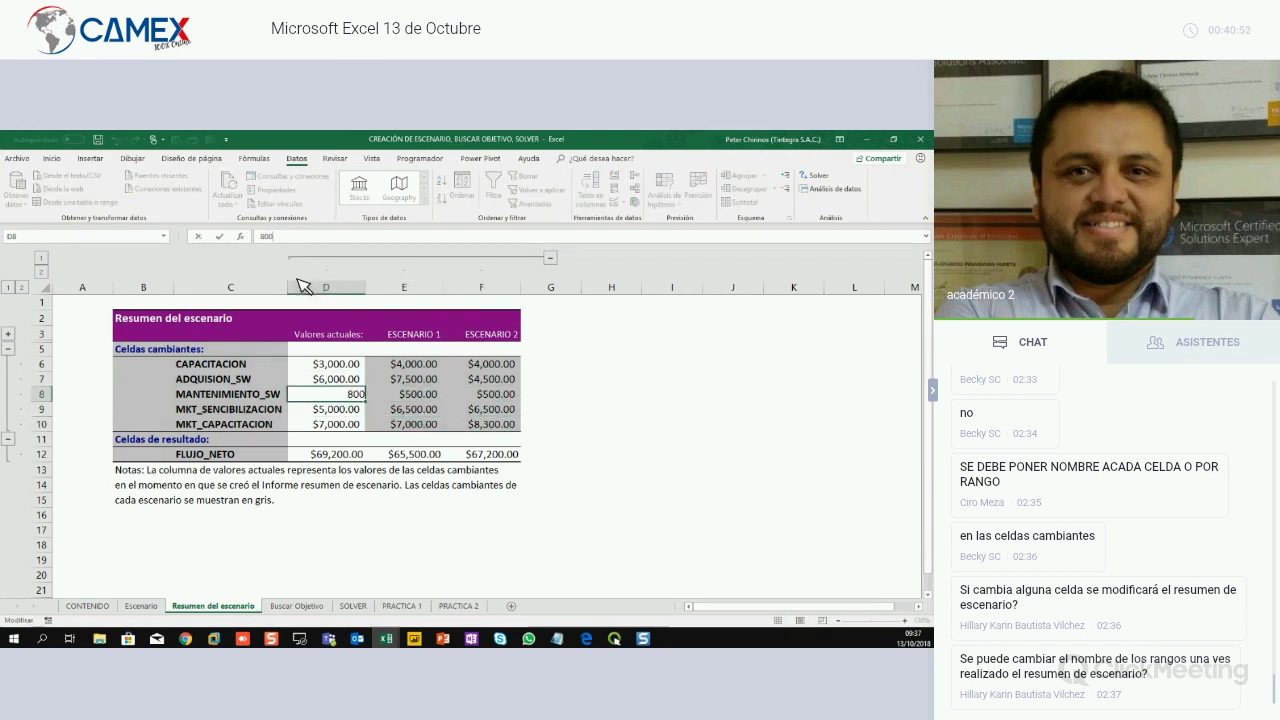
pyautogui.click(410, 396)
pyautogui.click(493, 410)
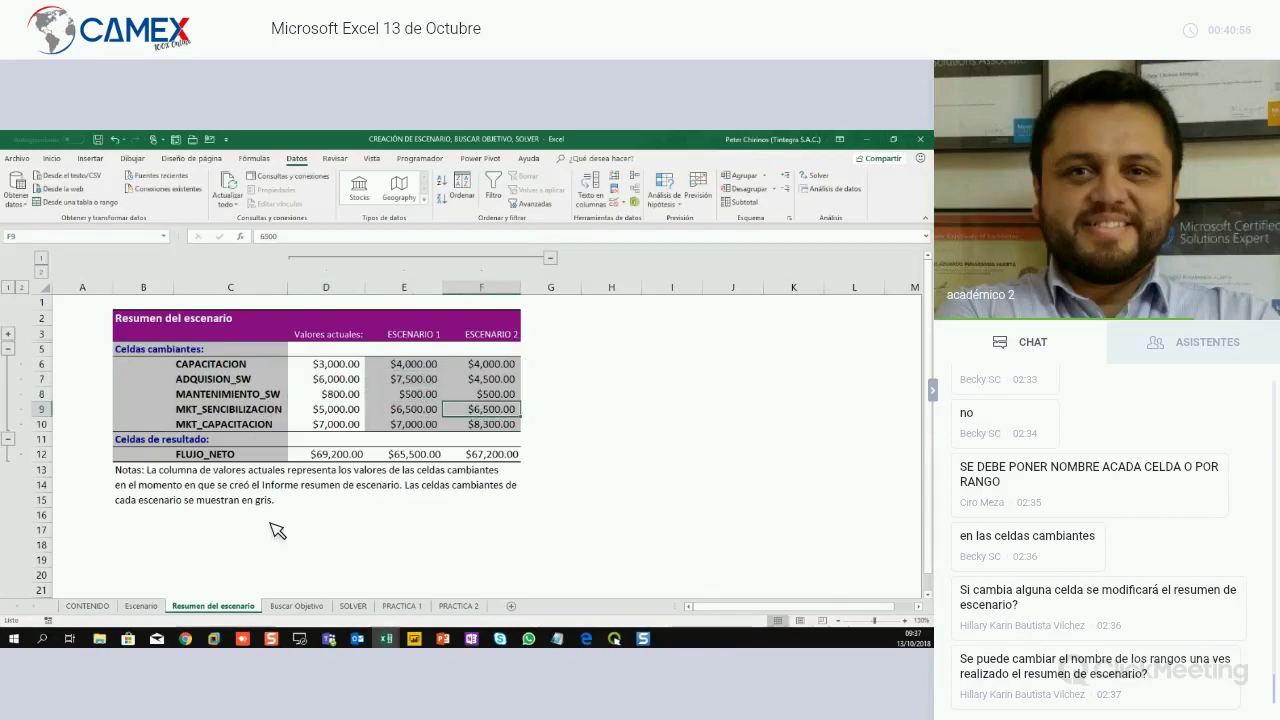
pyautogui.click(301, 606)
pyautogui.click(321, 544)
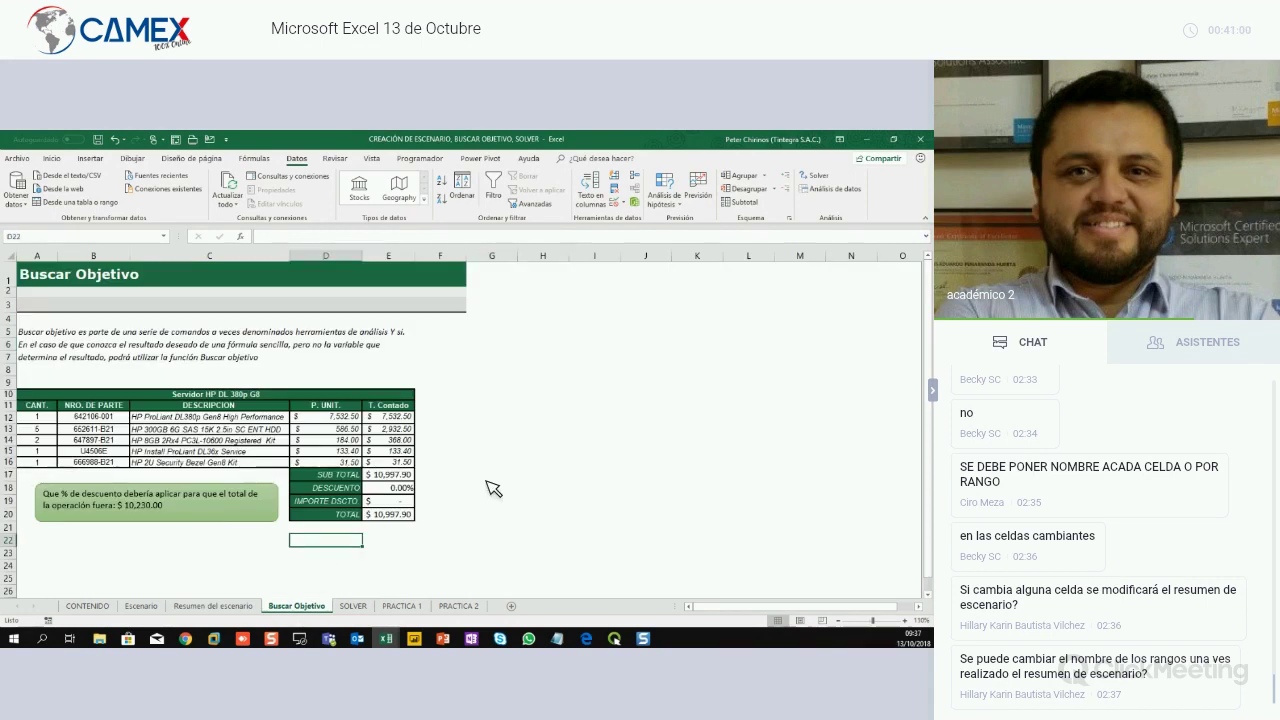
# Zoom the Buscar Objetivo sheet to 145% and glance at the Análisis de hipótesis tools without choosing one
pyautogui.scroll(1, 493, 488)
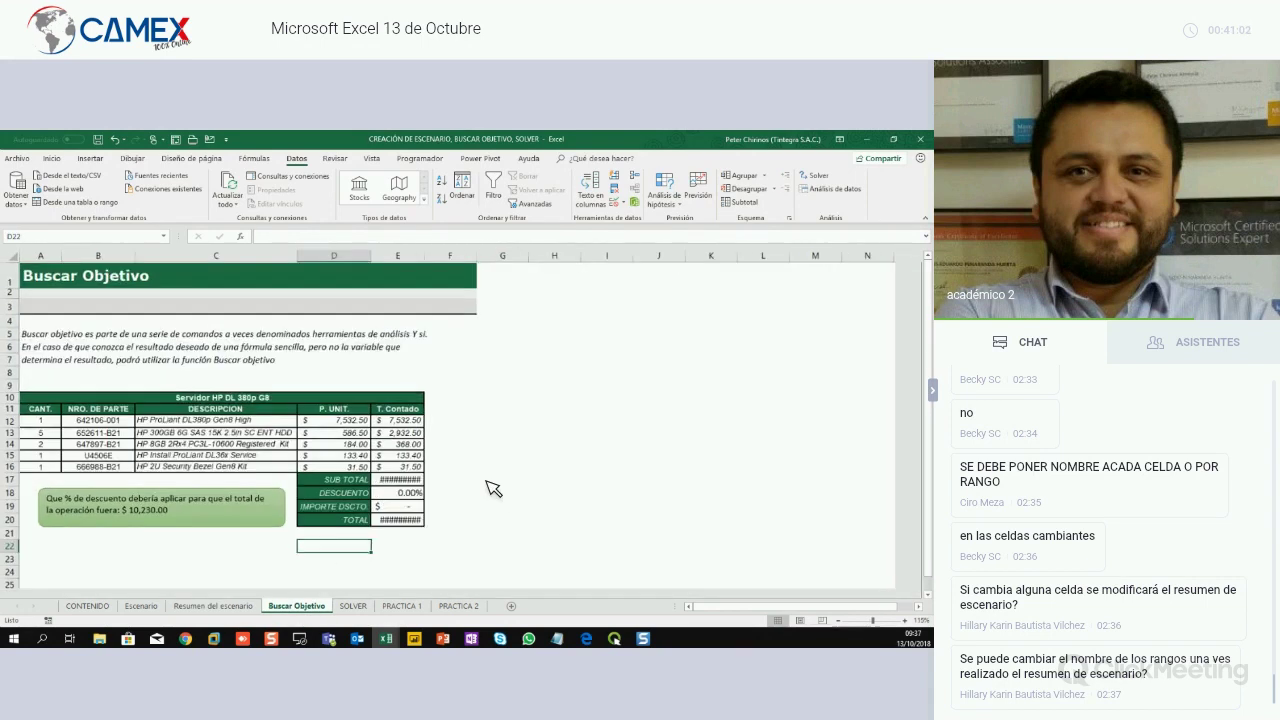
pyautogui.scroll(1, 568, 270)
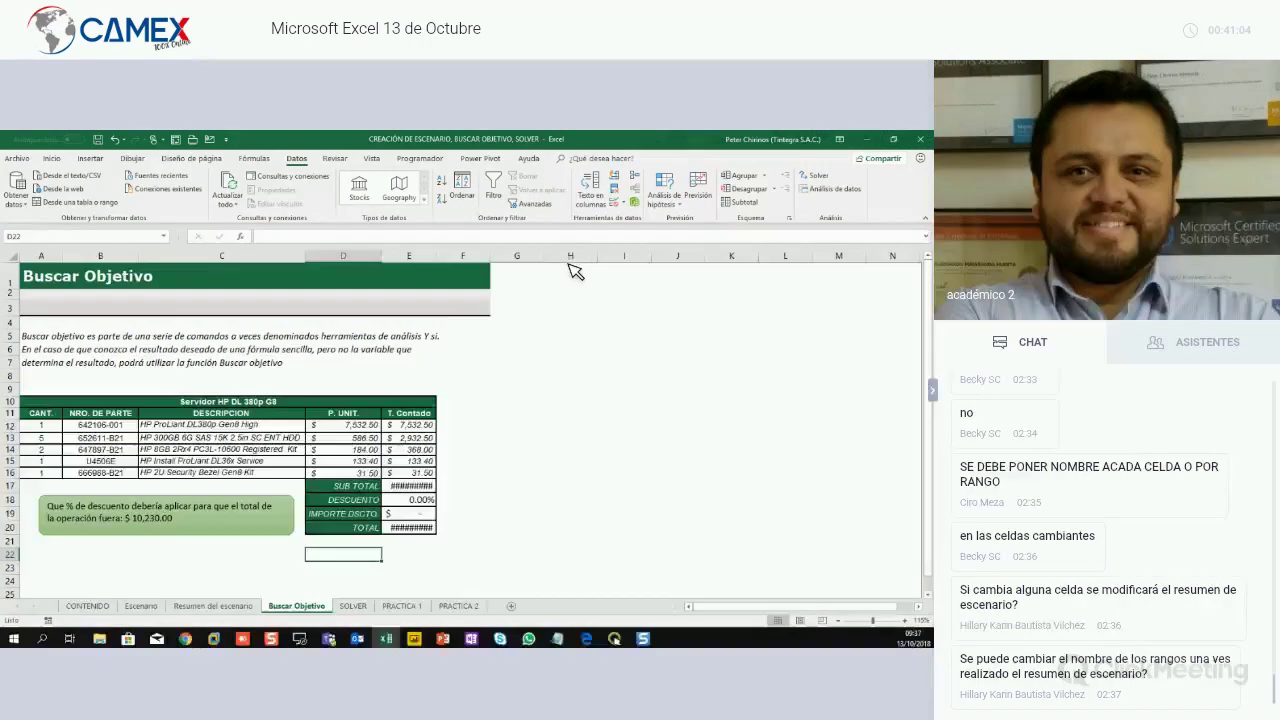
pyautogui.scroll(1, 600, 330)
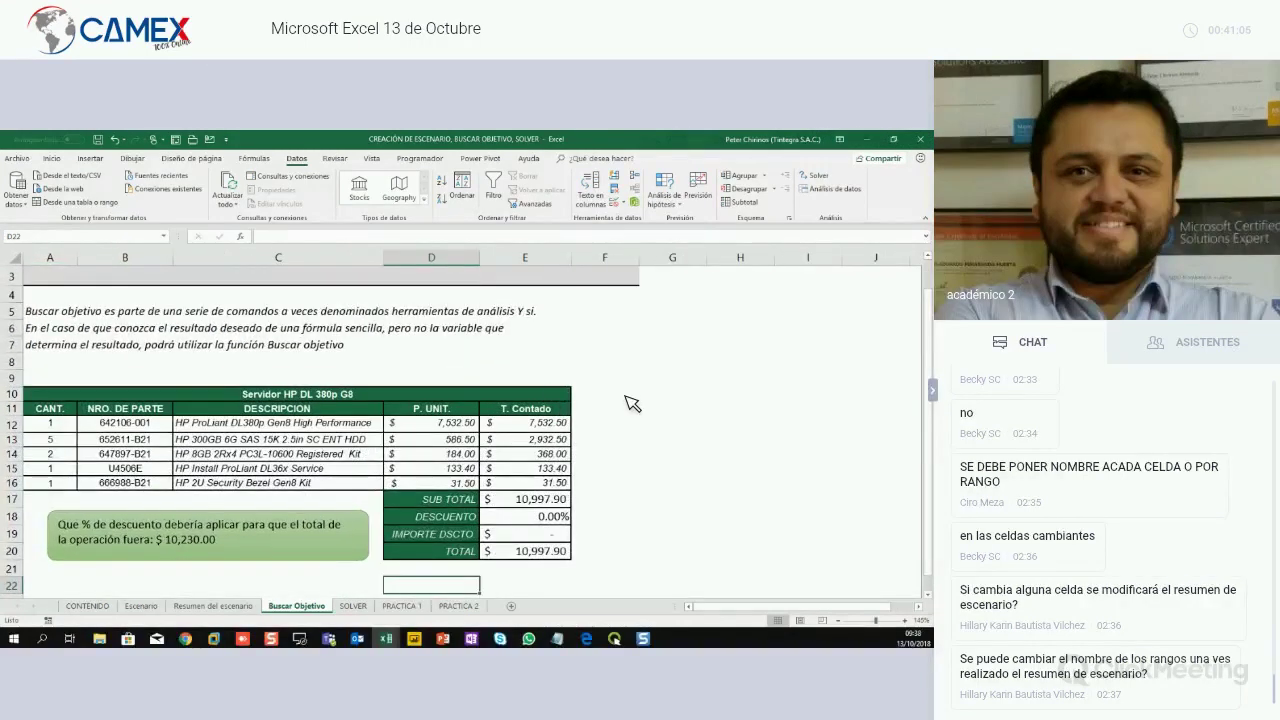
pyautogui.scroll(-1, 632, 403)
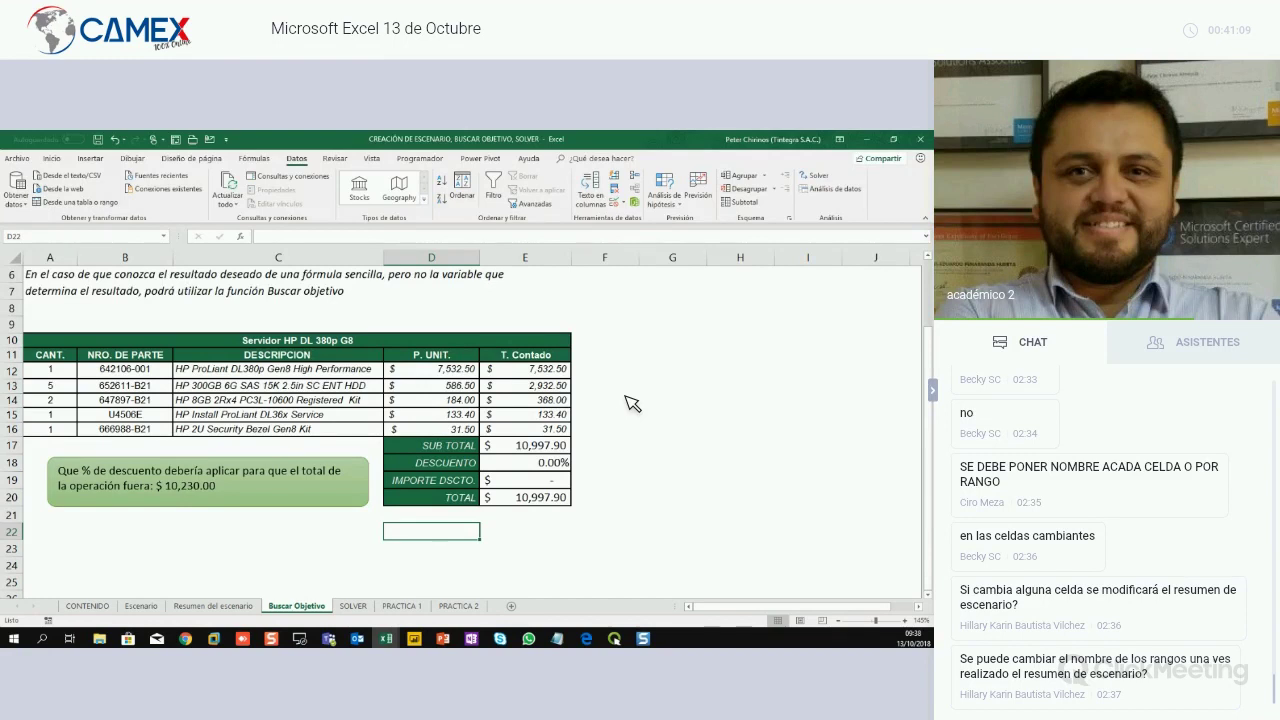
pyautogui.click(666, 205)
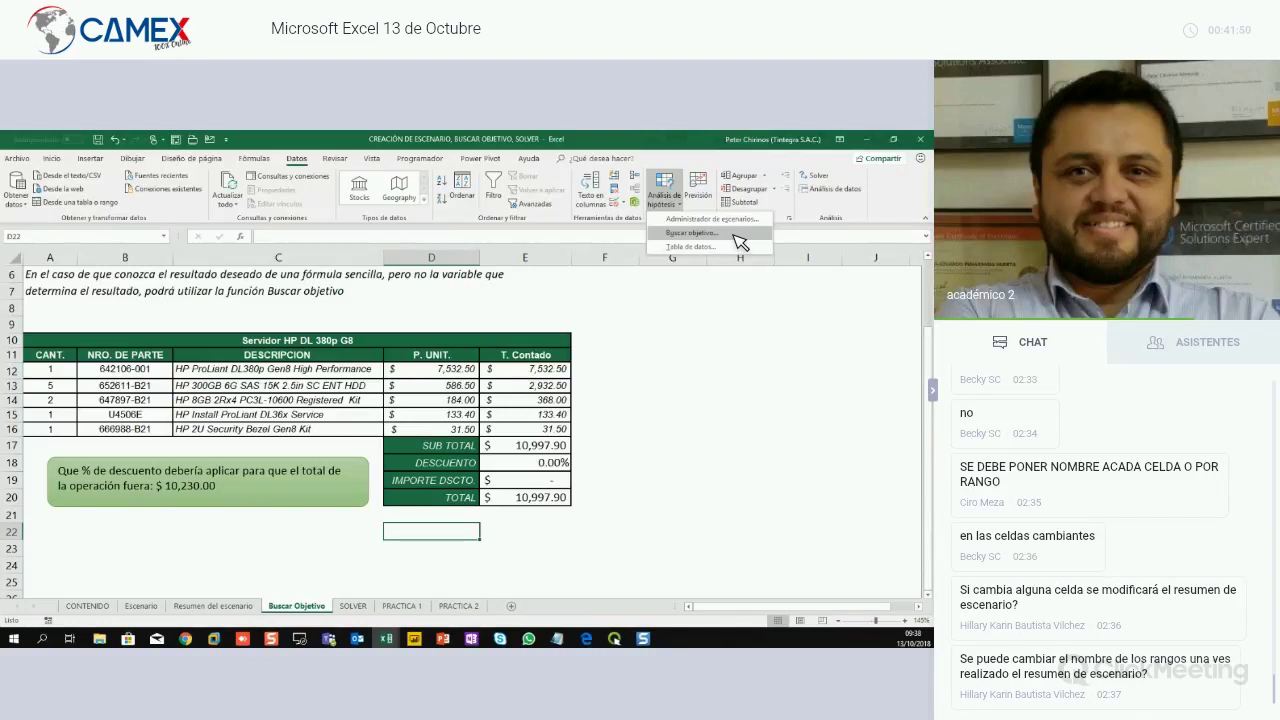
pyautogui.click(645, 380)
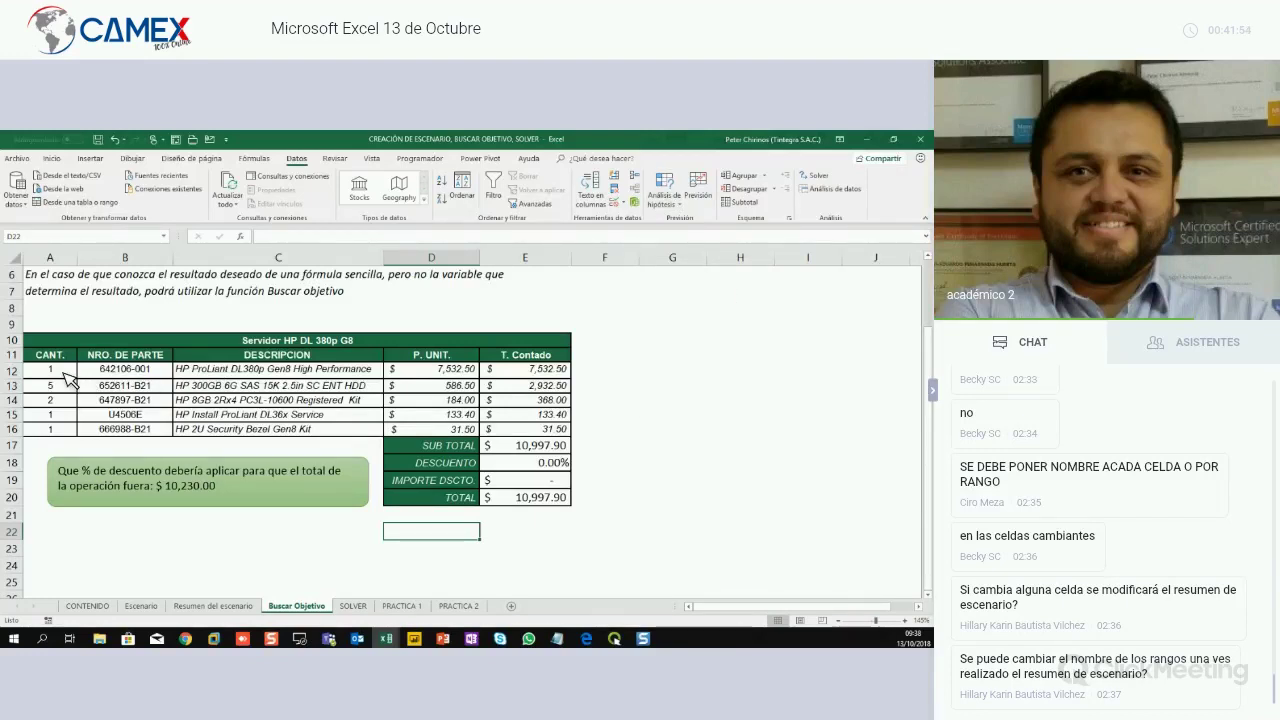
pyautogui.moveTo(68, 372); pyautogui.dragTo(60, 445)
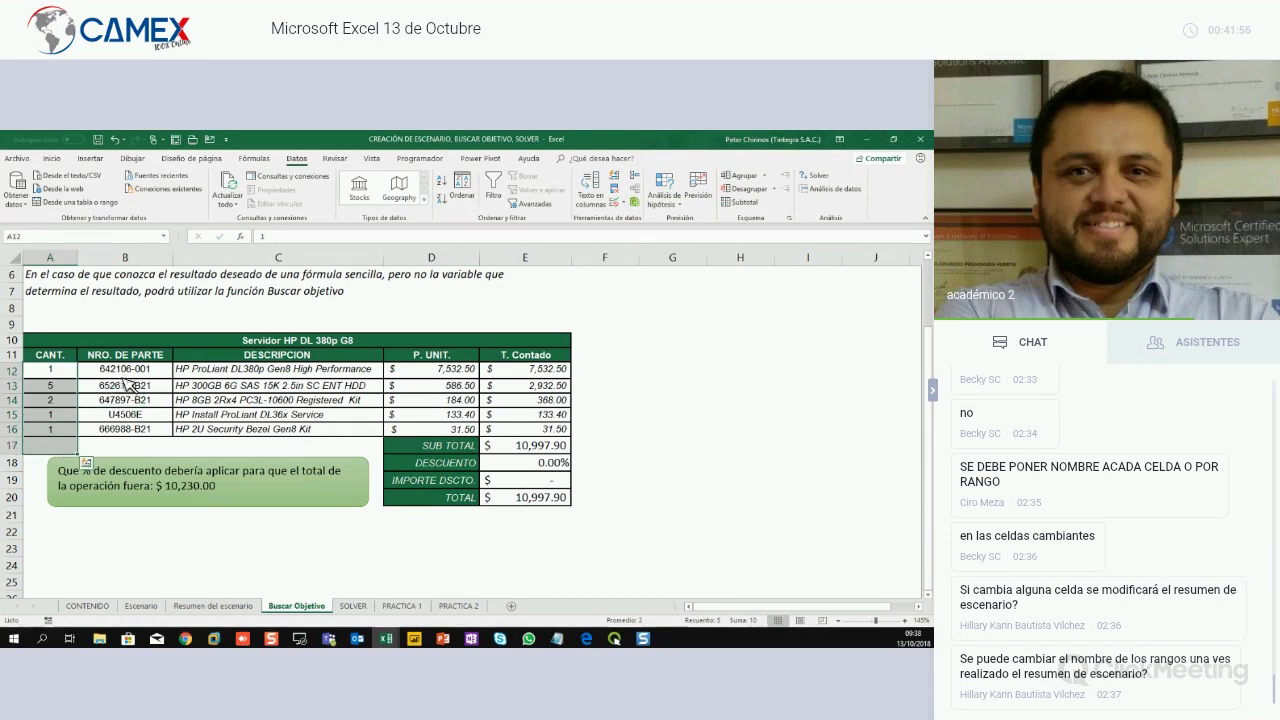
pyautogui.moveTo(125, 370); pyautogui.dragTo(128, 430)
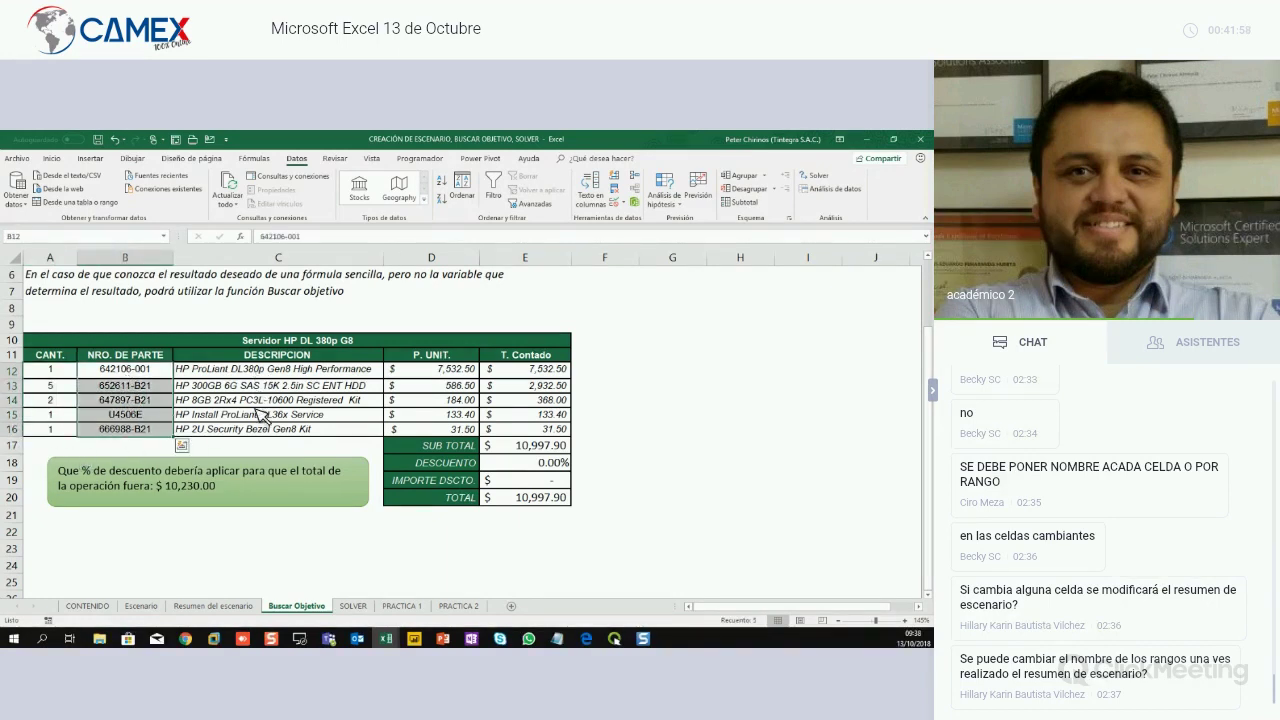
pyautogui.moveTo(256, 370); pyautogui.dragTo(258, 430)
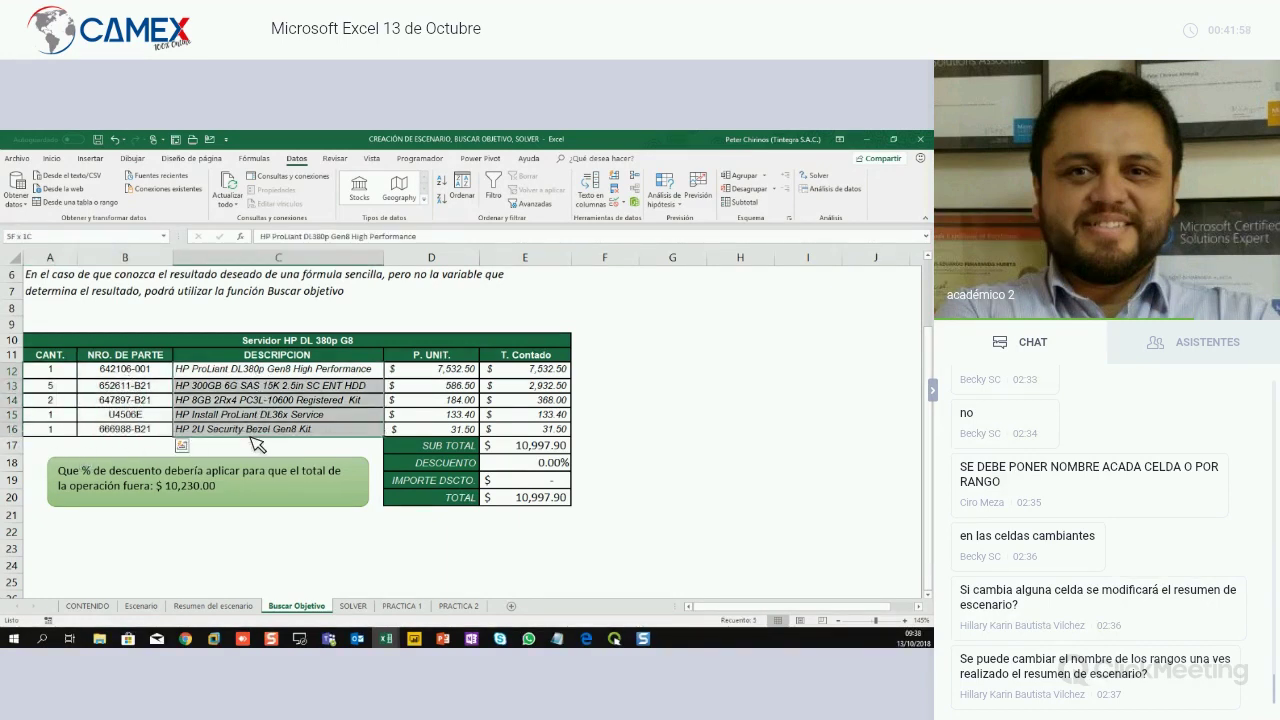
pyautogui.click(251, 370)
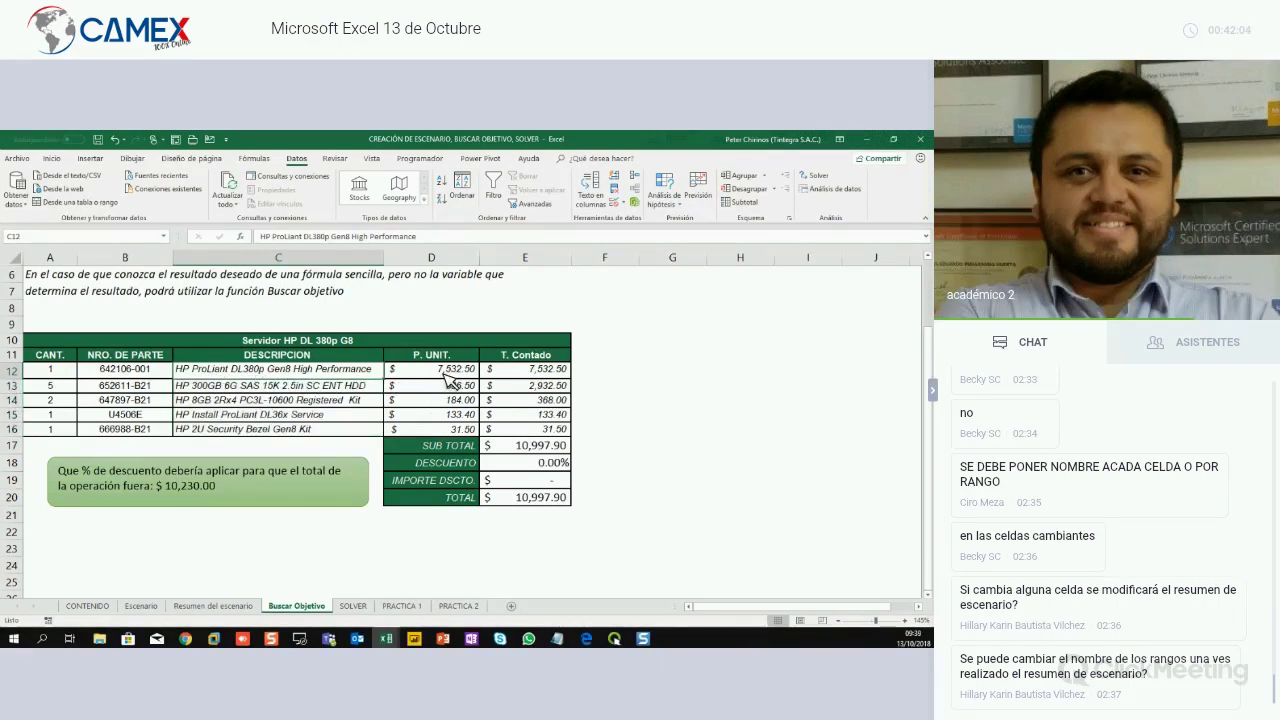
pyautogui.click(457, 369)
pyautogui.click(553, 398)
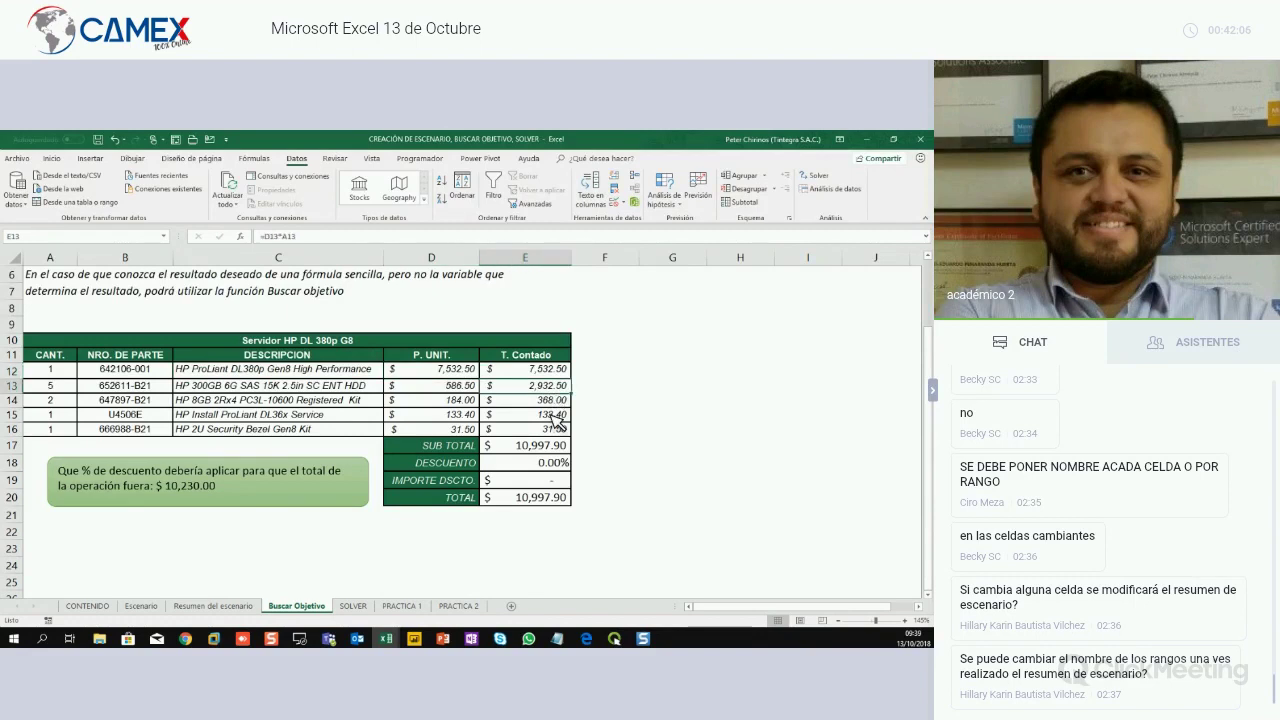
pyautogui.click(547, 446)
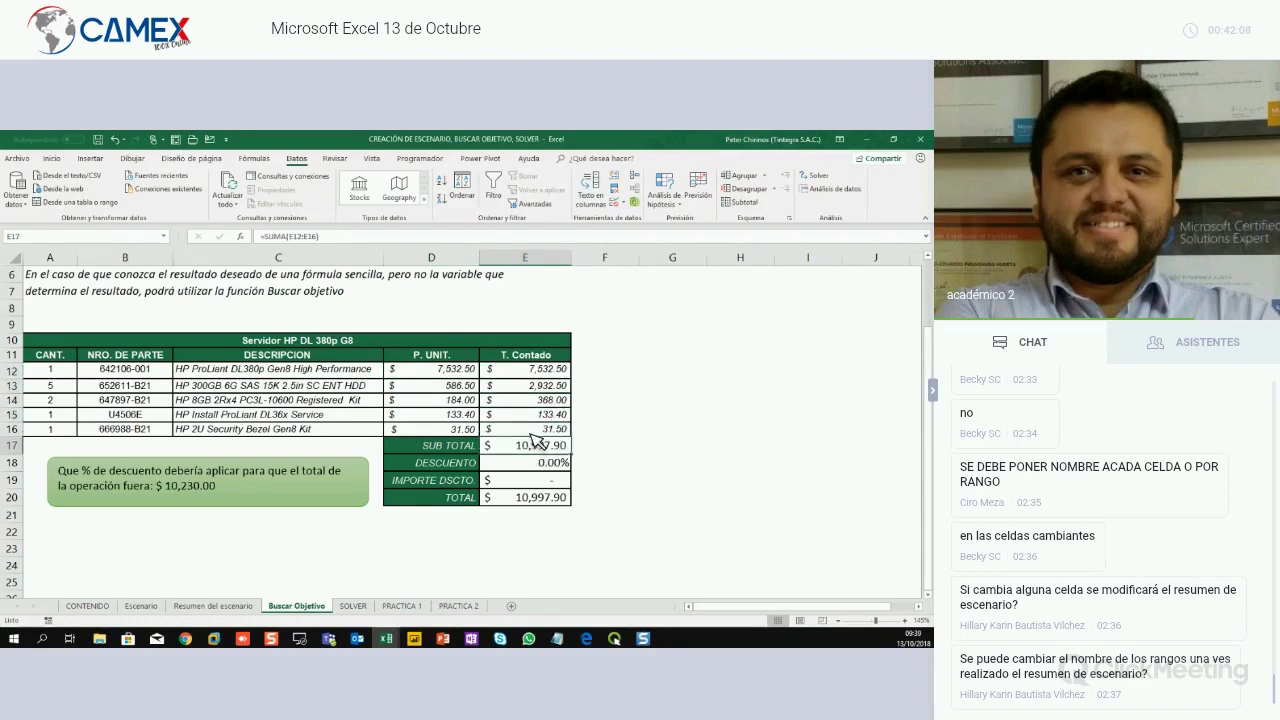
pyautogui.click(540, 430)
pyautogui.click(545, 414)
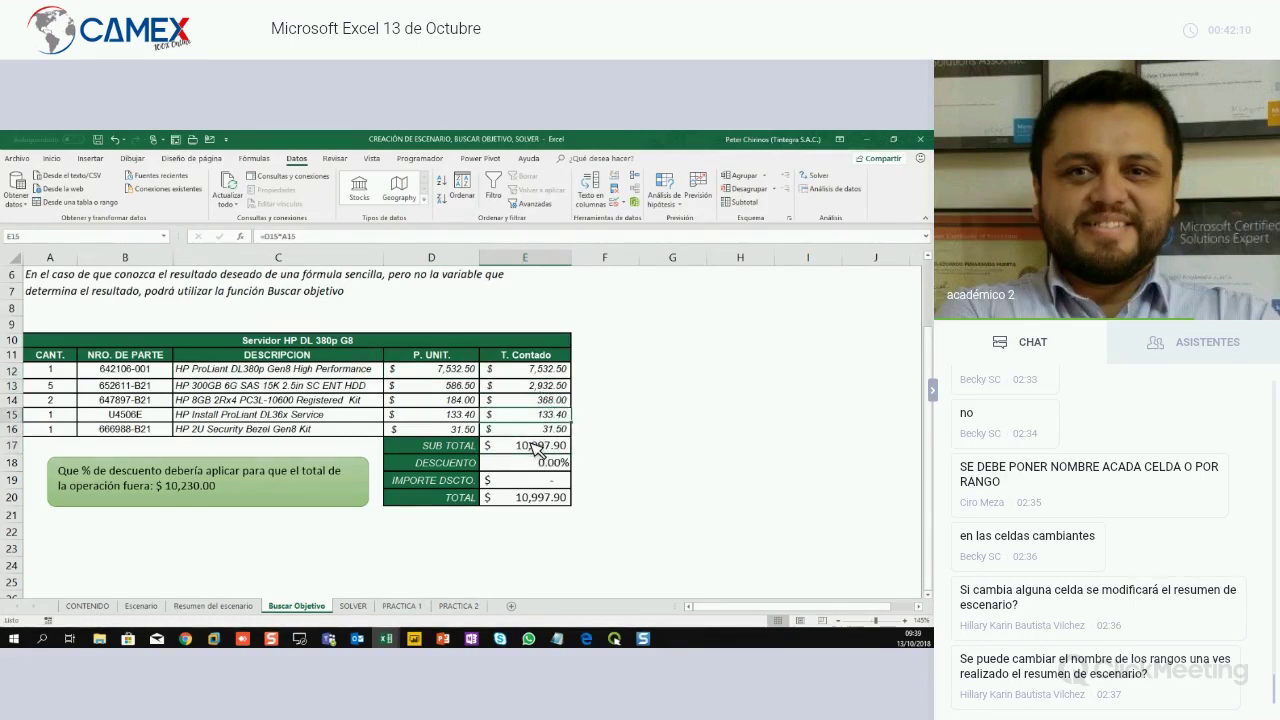
pyautogui.click(532, 450)
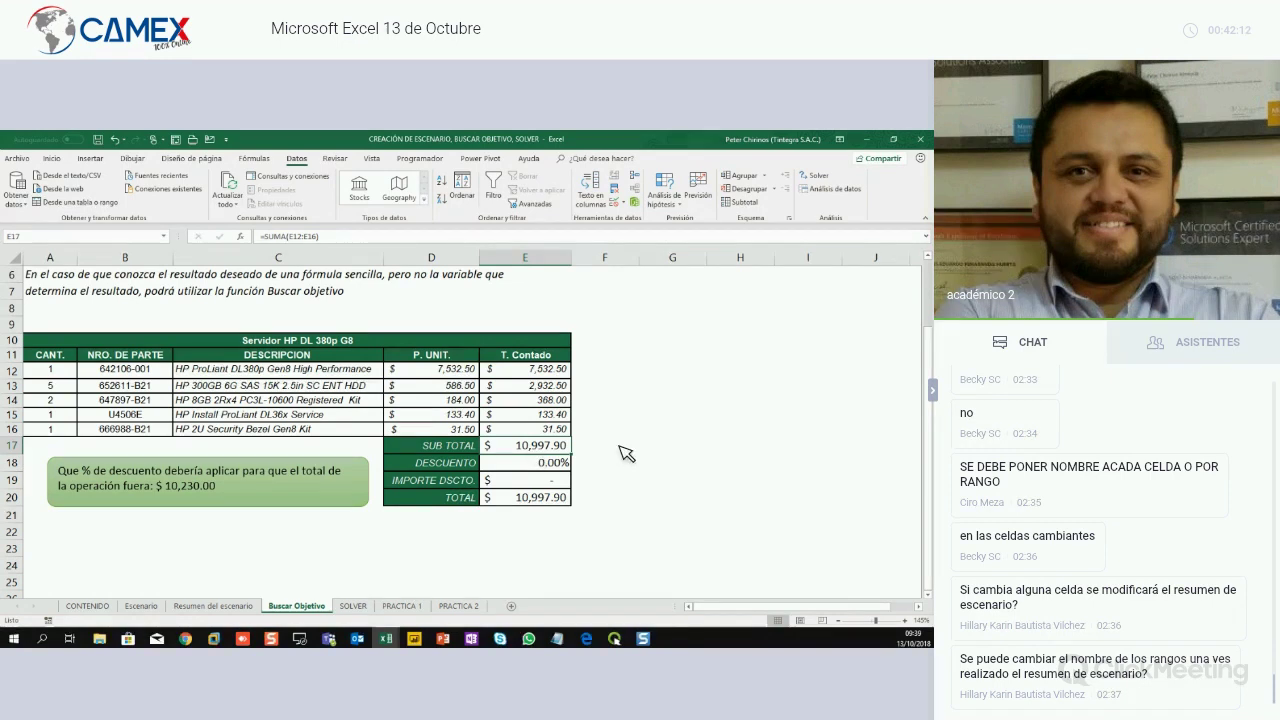
pyautogui.moveTo(560, 372); pyautogui.dragTo(557, 432)
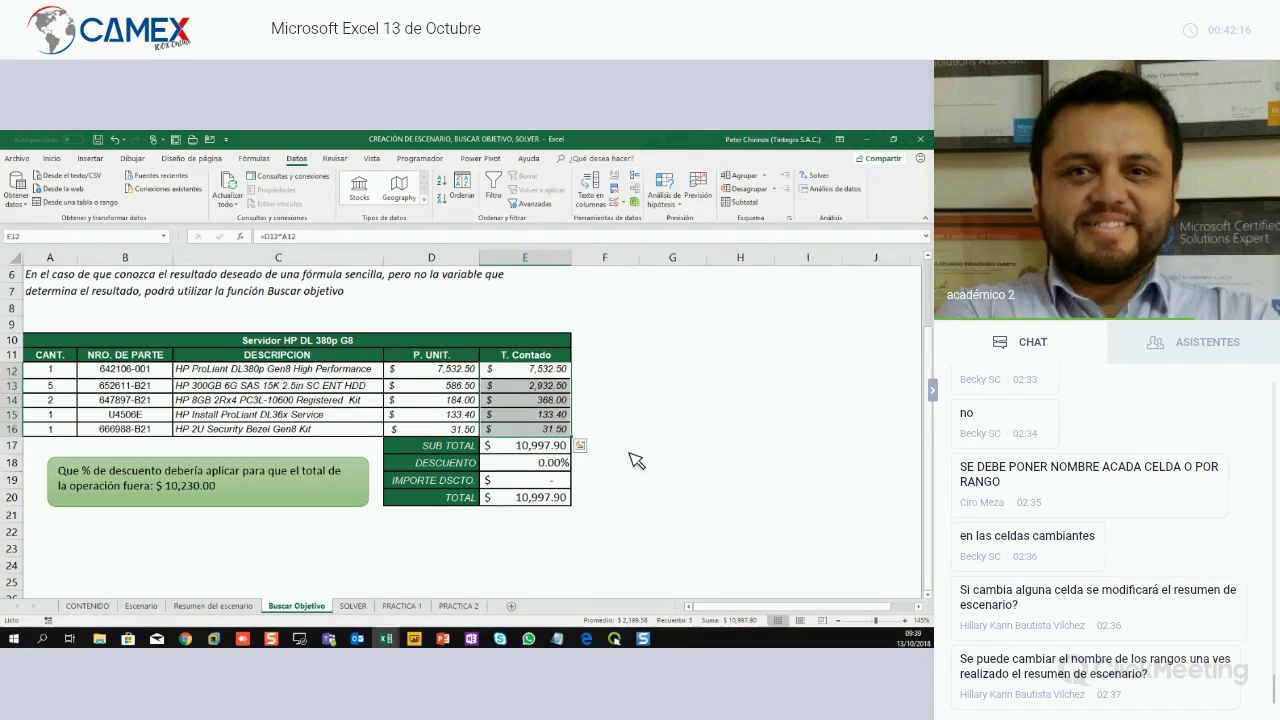
pyautogui.click(528, 463)
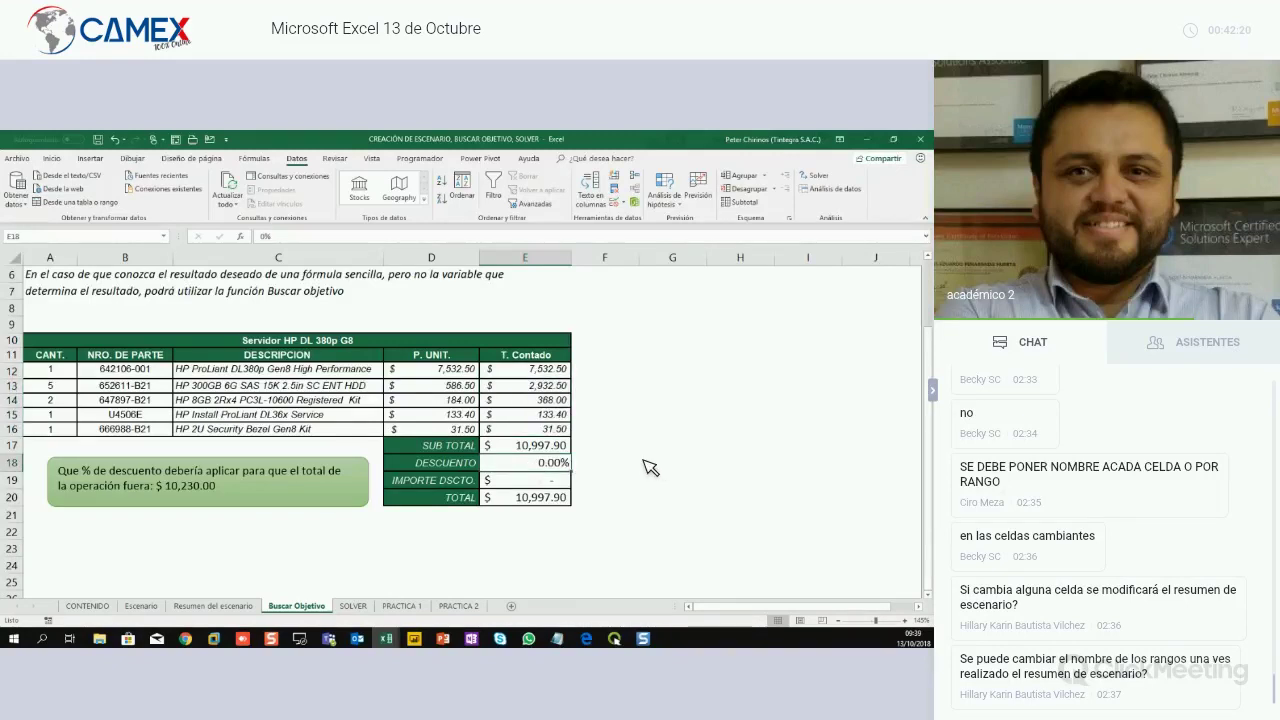
# Fill the DESCUENTO cell E18 with yellow
pyautogui.rightClick(549, 464)
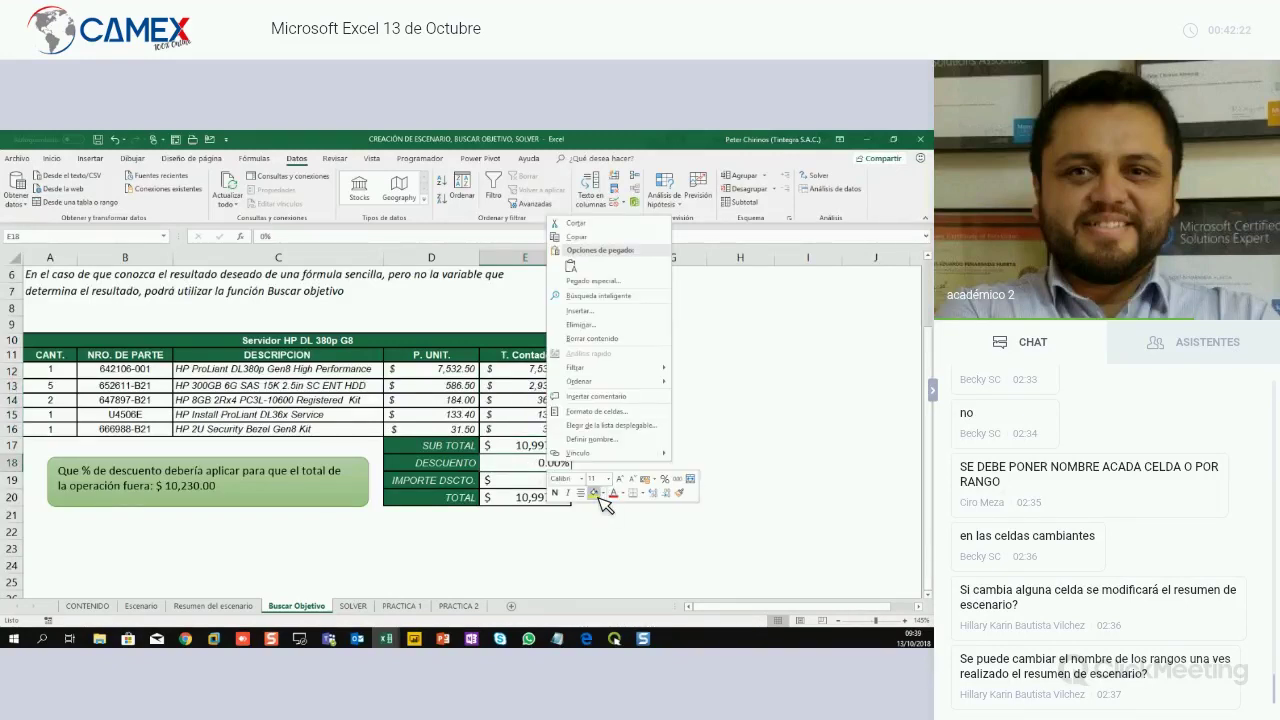
pyautogui.click(598, 492)
pyautogui.click(686, 418)
pyautogui.click(554, 466)
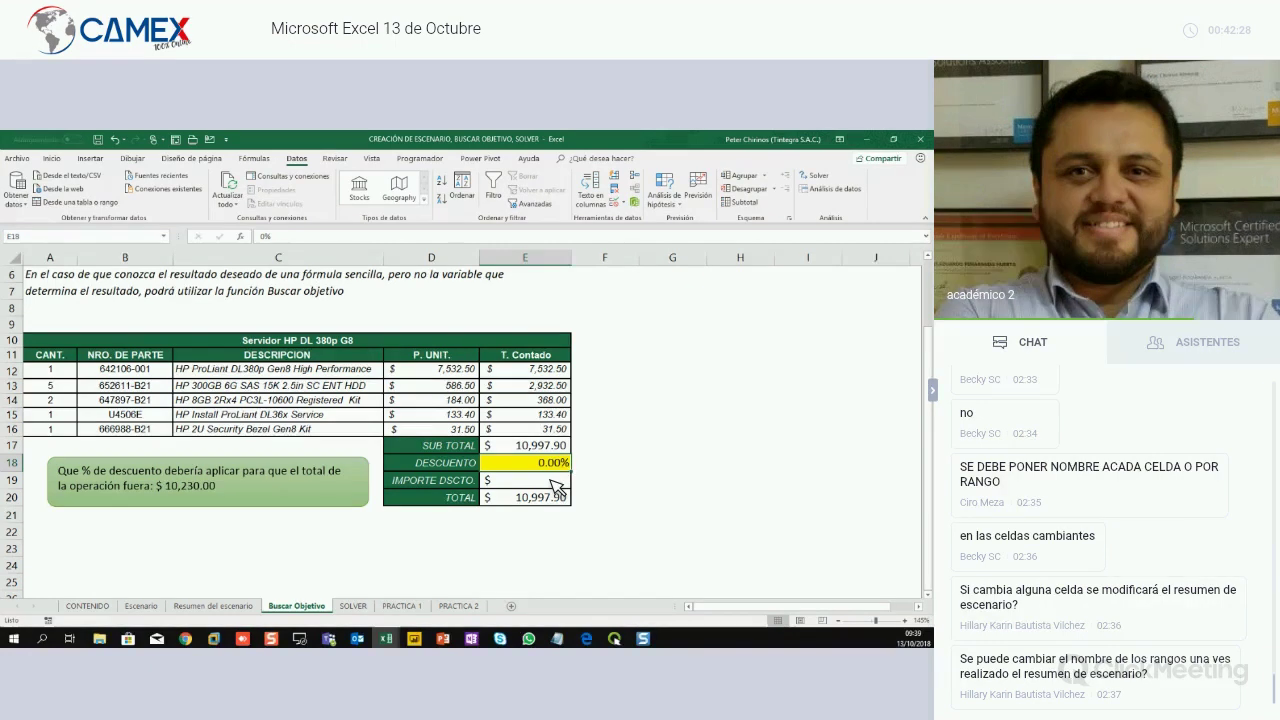
# Inspect the formulas in E19, E18, E17 and E20 behind the discount and TOTAL
pyautogui.click(555, 487)
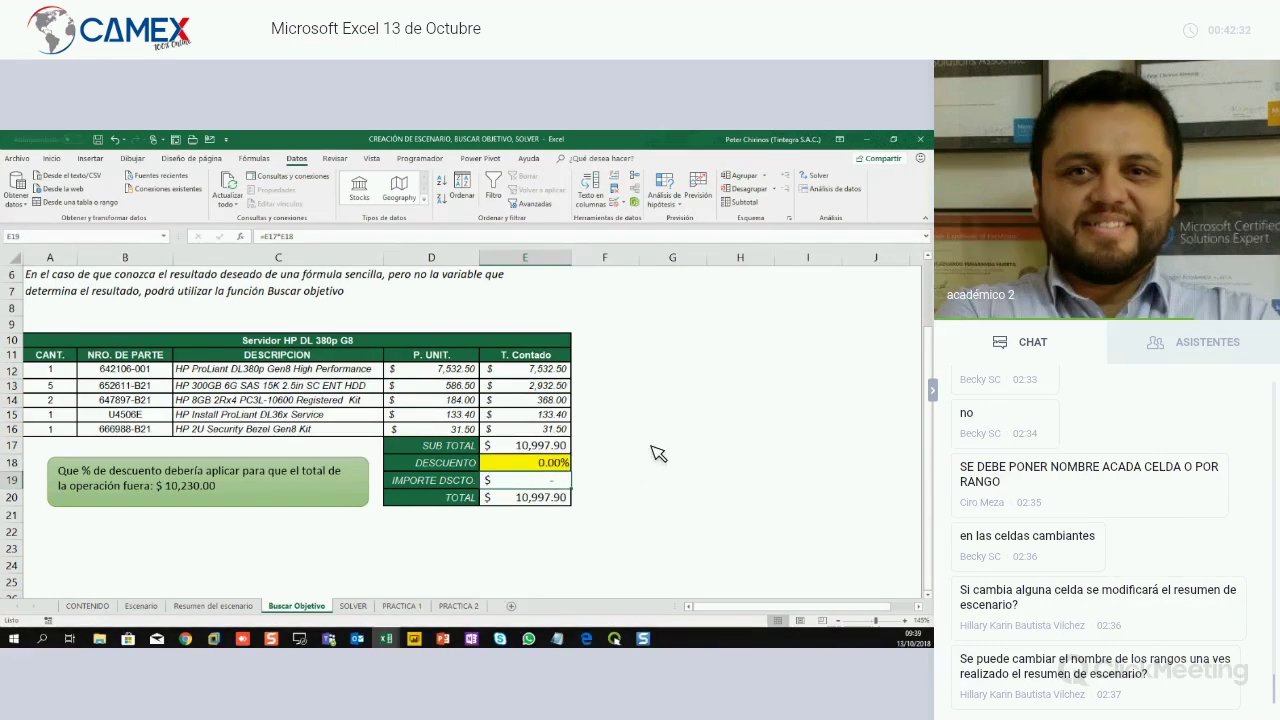
pyautogui.click(531, 464)
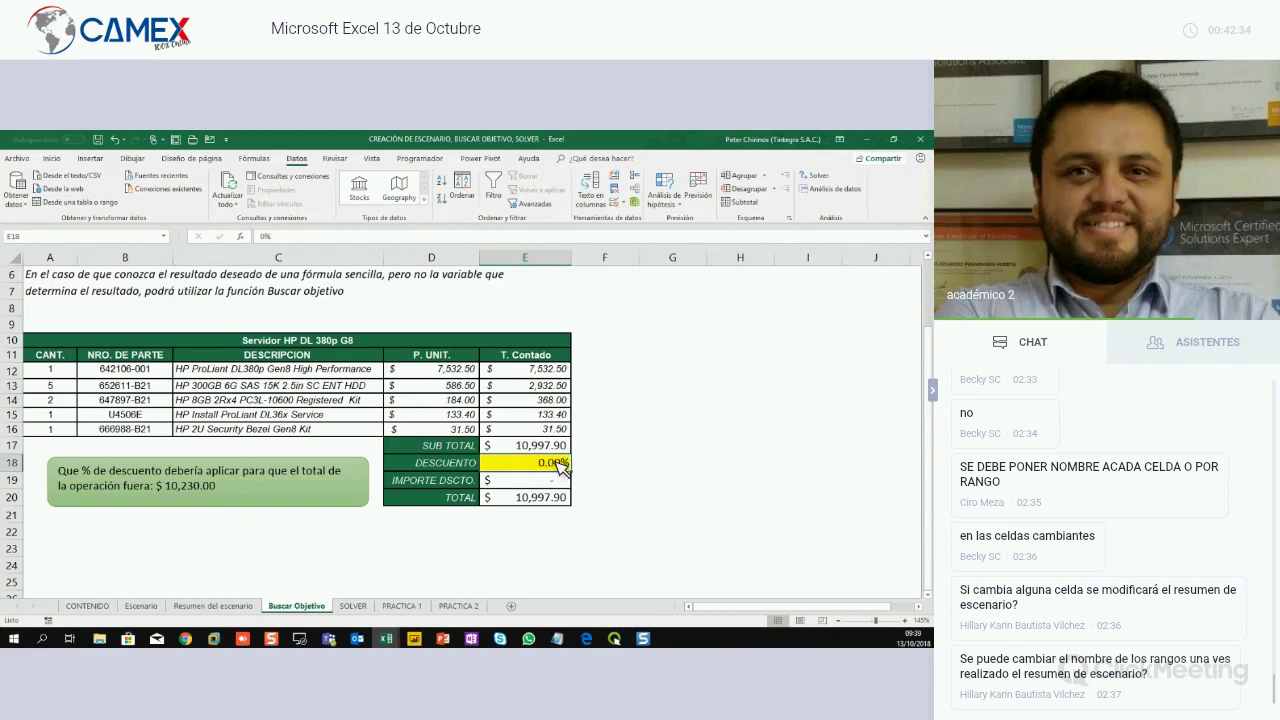
pyautogui.click(561, 481)
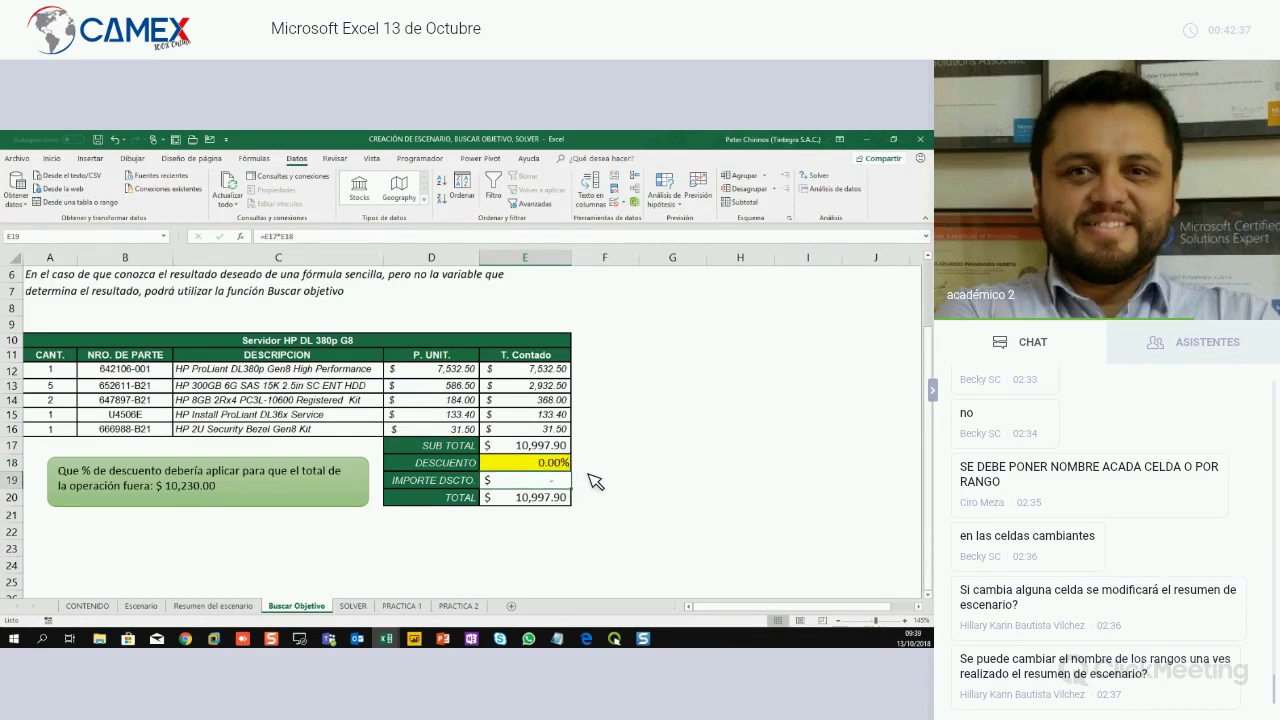
pyautogui.press('Up')
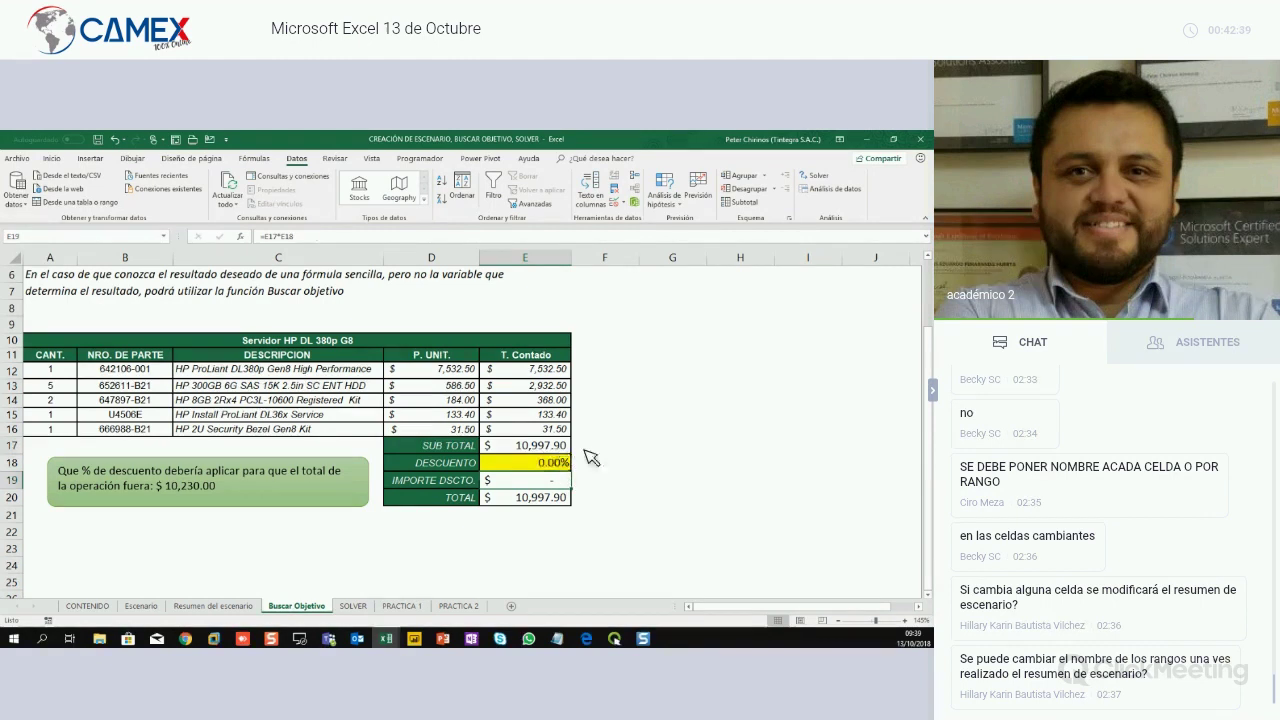
pyautogui.press('Up')
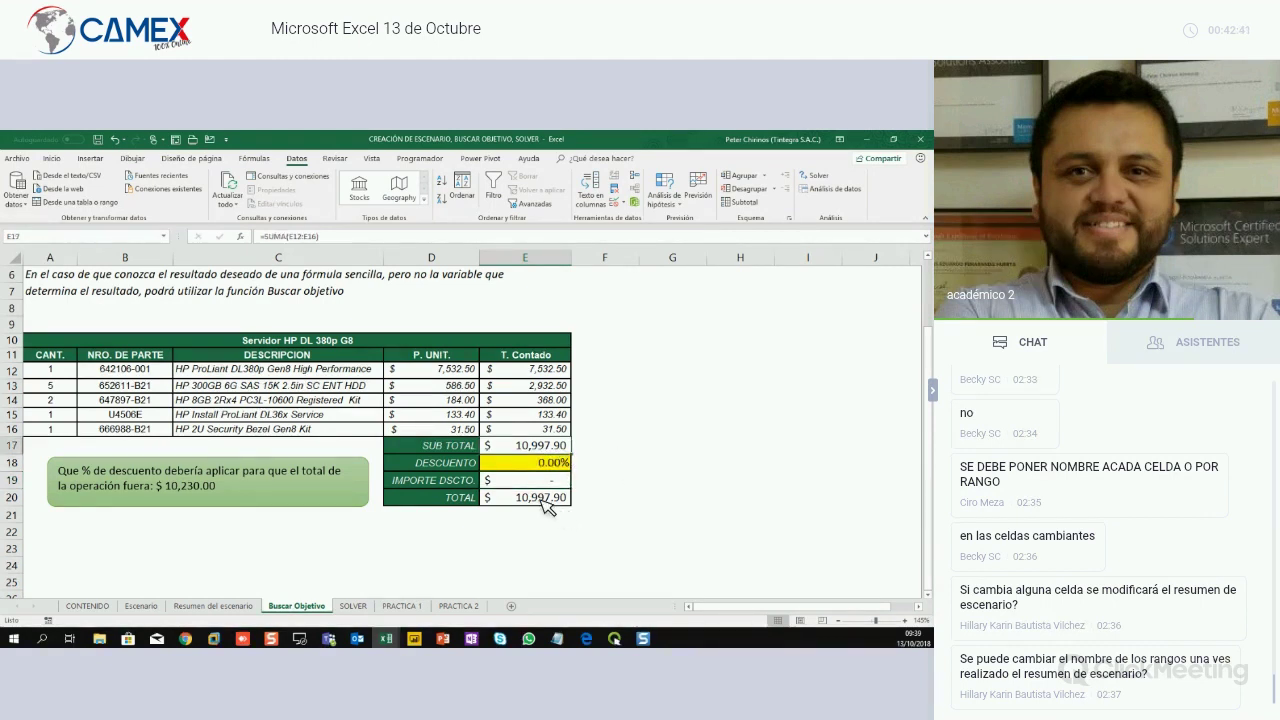
pyautogui.click(545, 505)
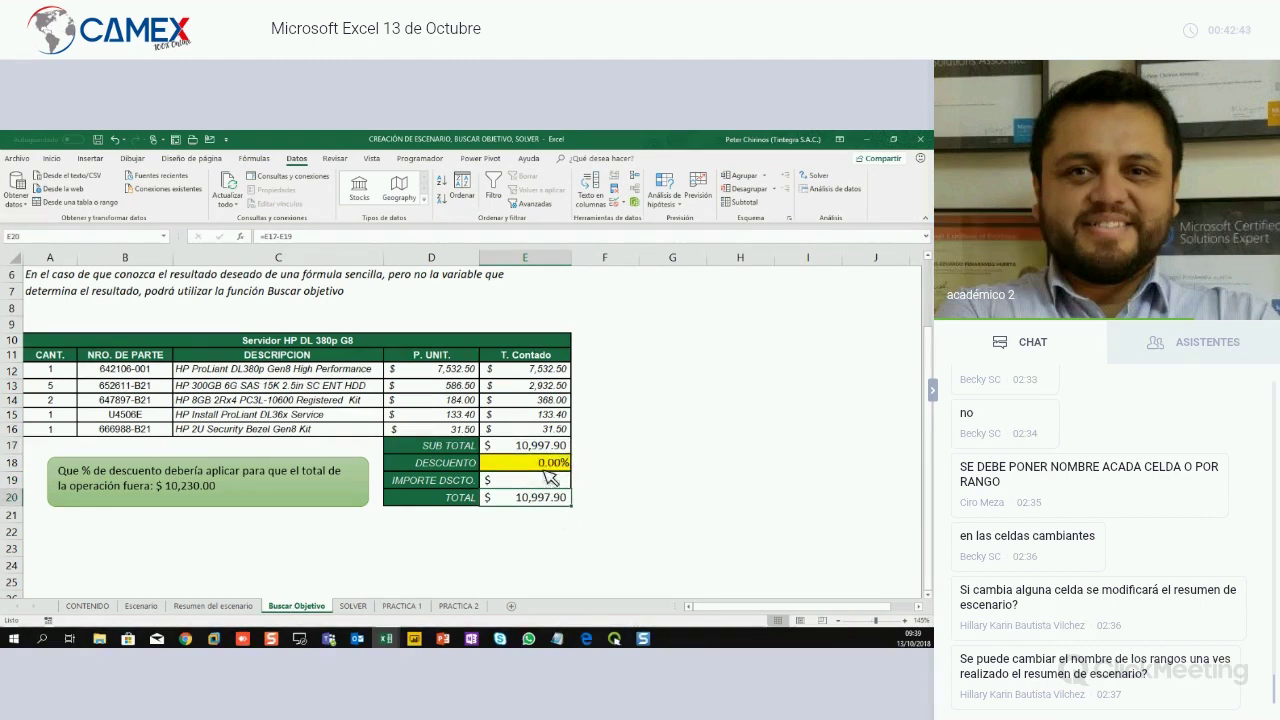
pyautogui.click(548, 448)
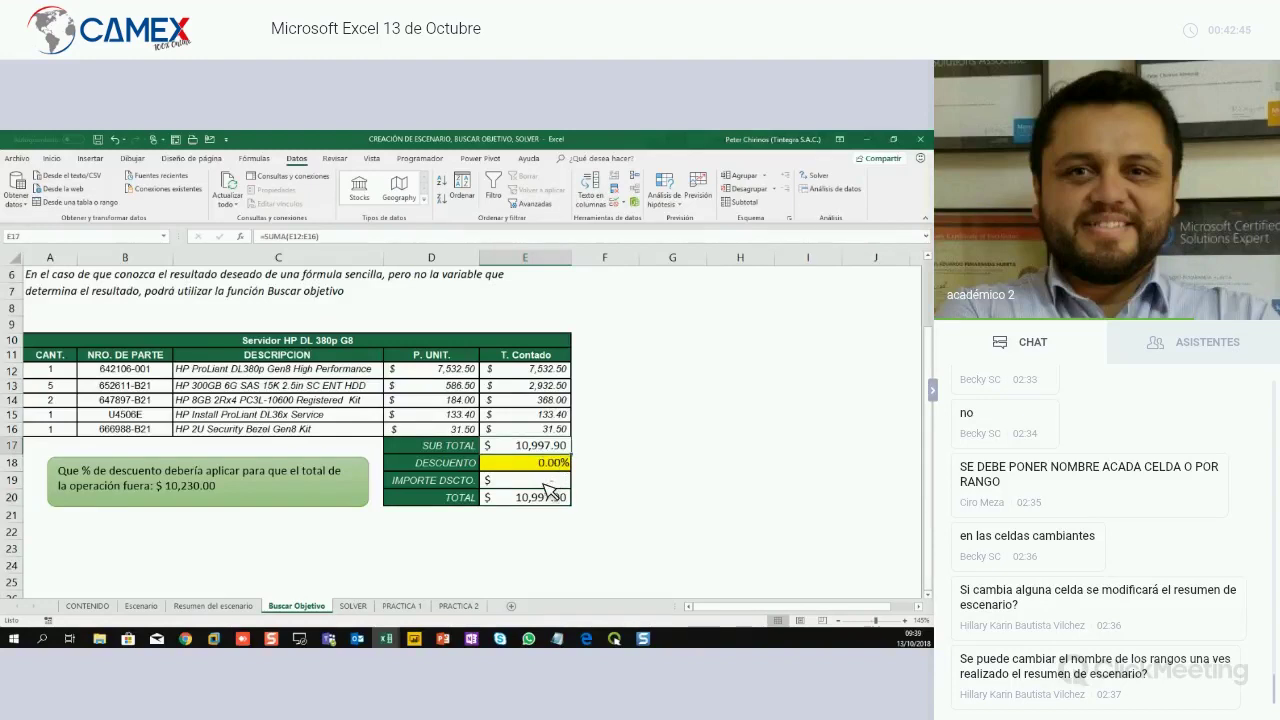
pyautogui.click(552, 498)
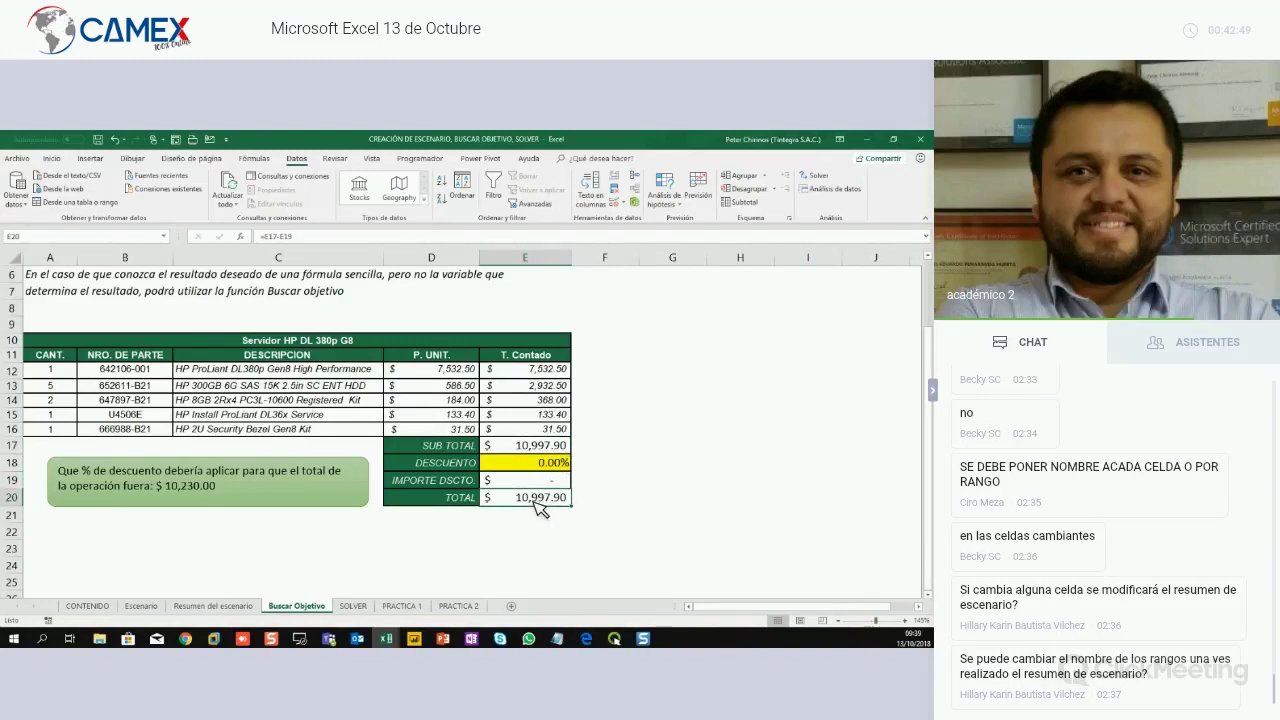
# Point out the green question box, then bring up the Análisis de hipótesis tools list
pyautogui.click(325, 505)
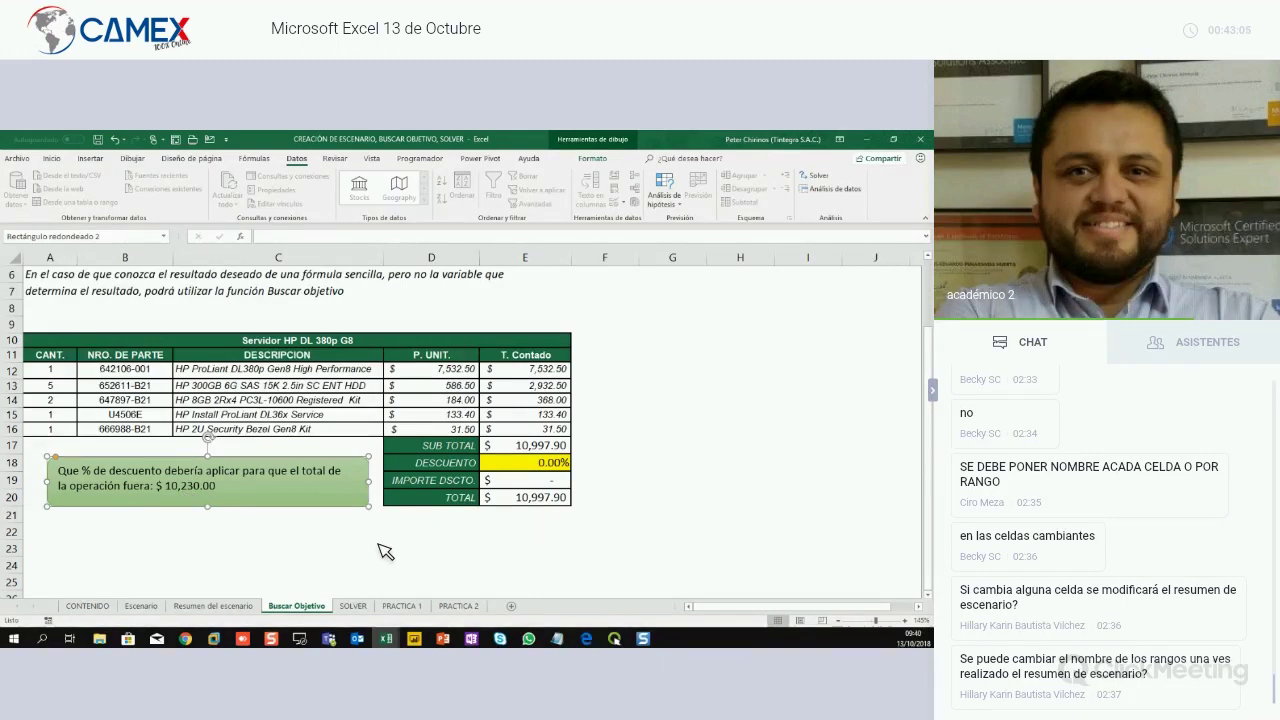
pyautogui.click(652, 503)
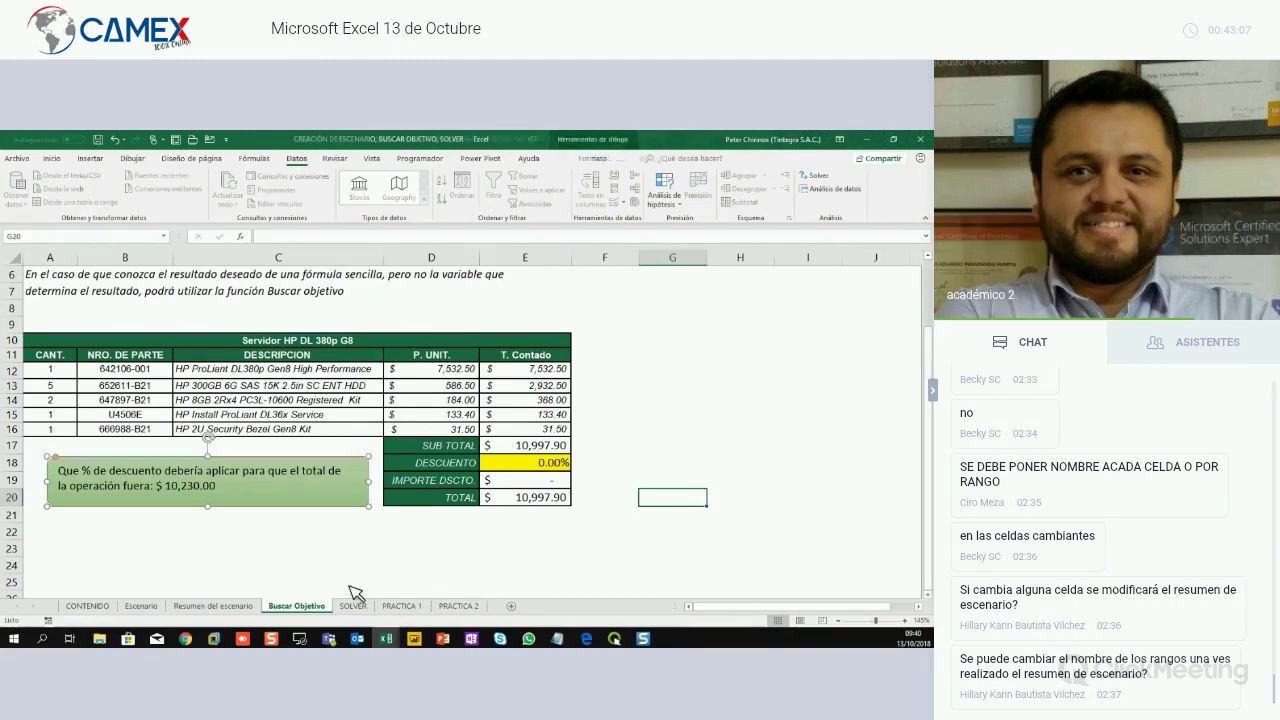
pyautogui.click(193, 550)
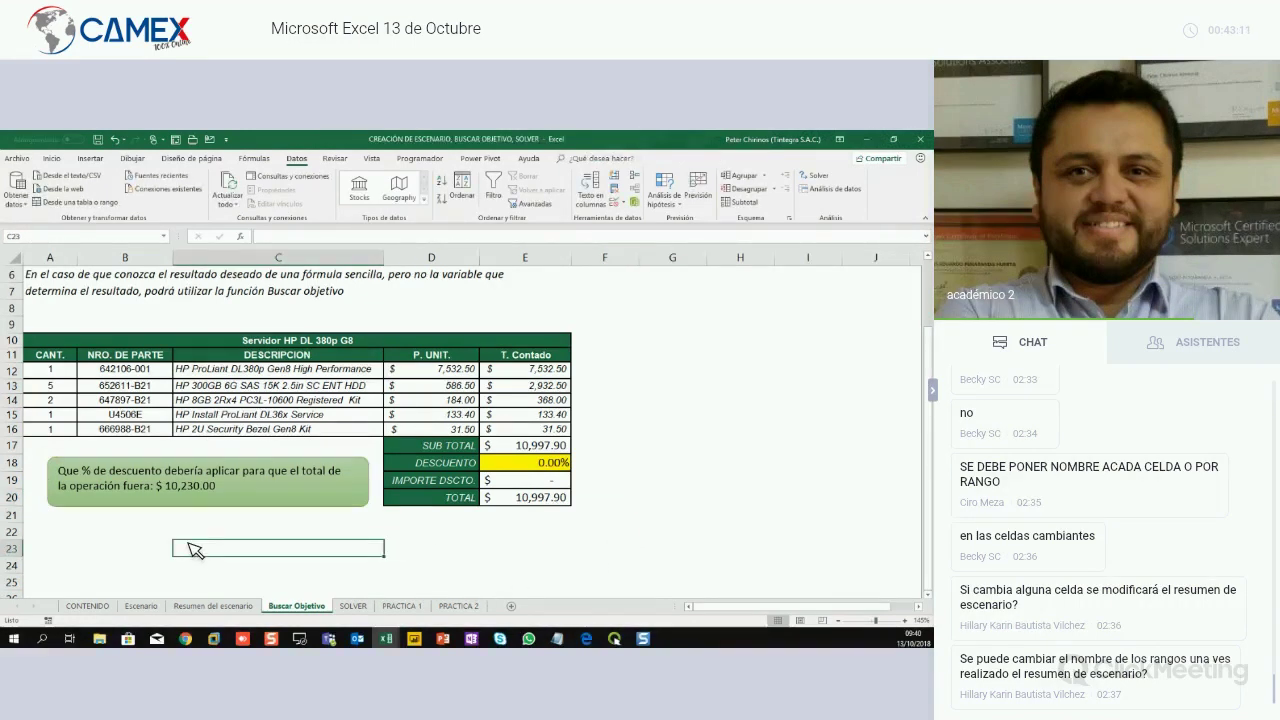
pyautogui.click(667, 200)
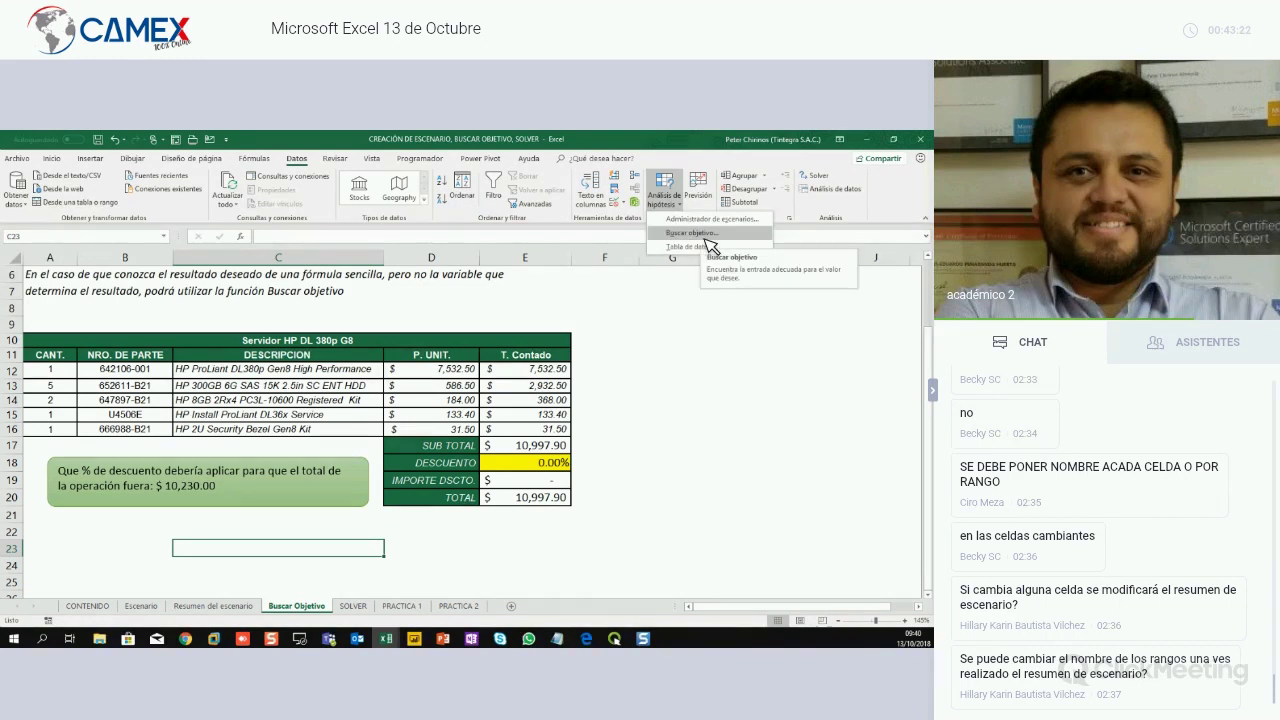
# Open Buscar objetivo and set 'Definir la celda' to the TOTAL in $E$20
pyautogui.click(706, 236)
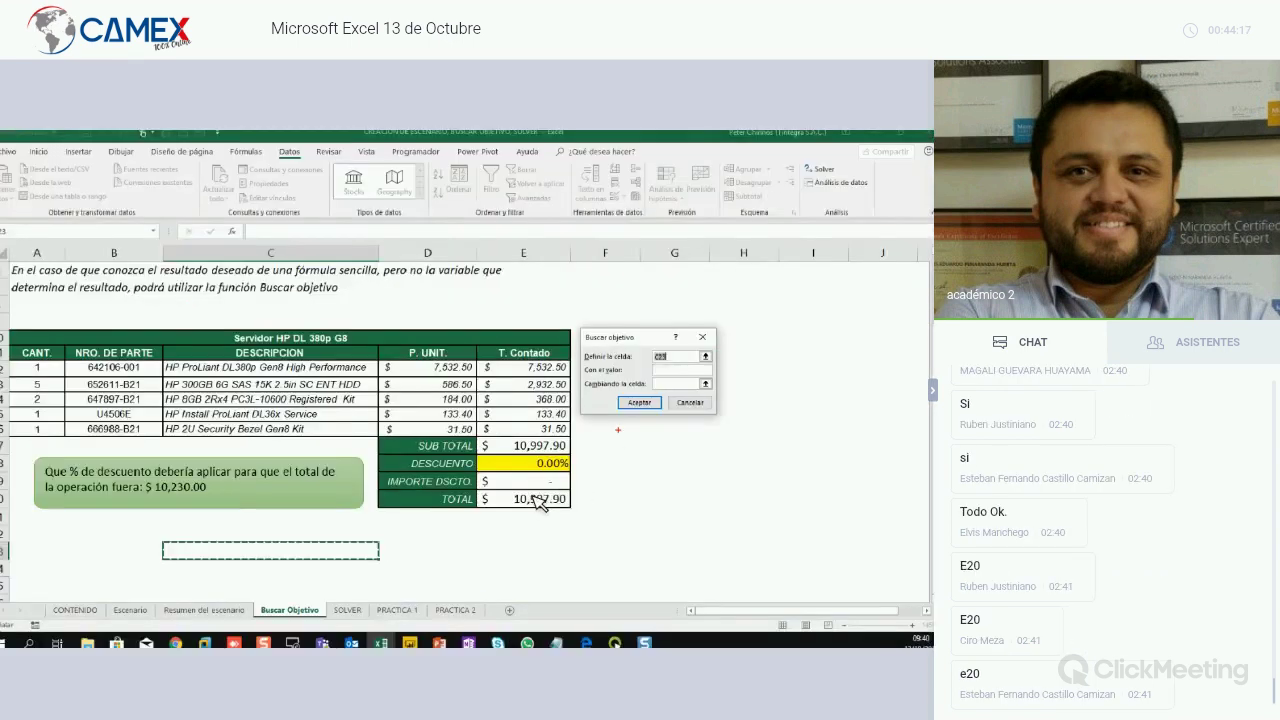
pyautogui.click(537, 499)
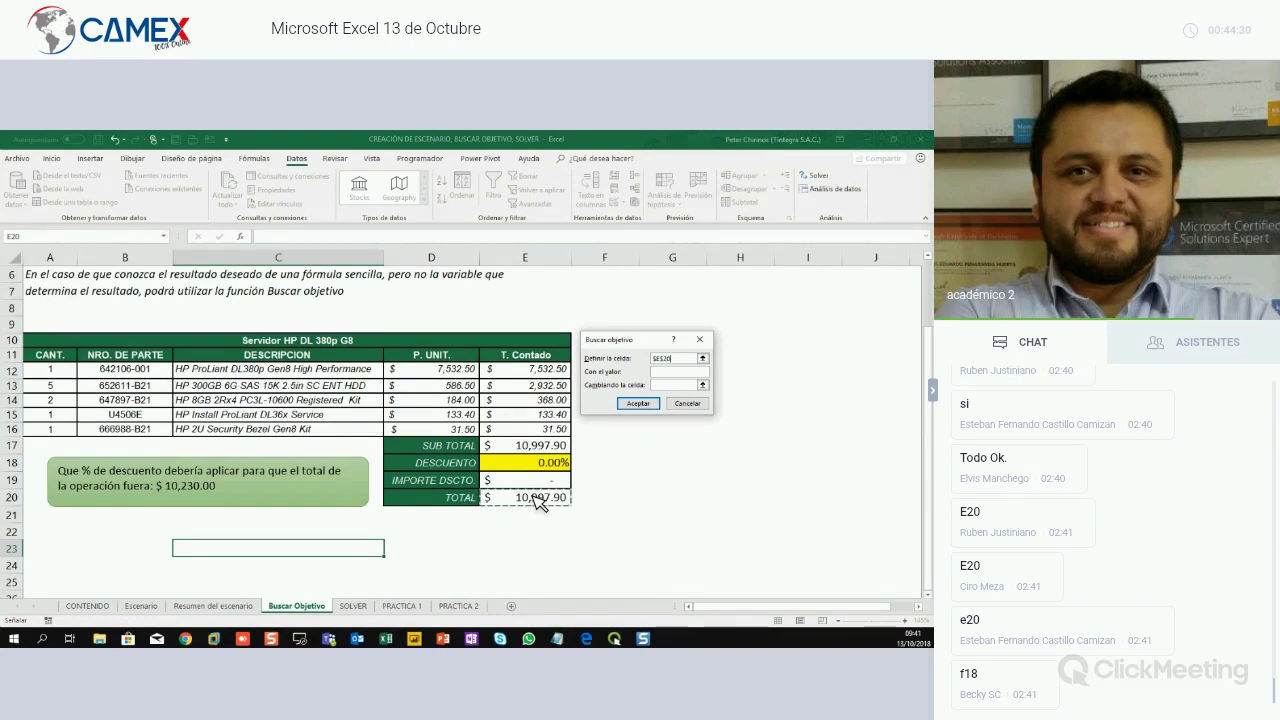
# Enter 10230 as the target value and $E$18 (DESCUENTO) as the cell to change
pyautogui.click(673, 371)
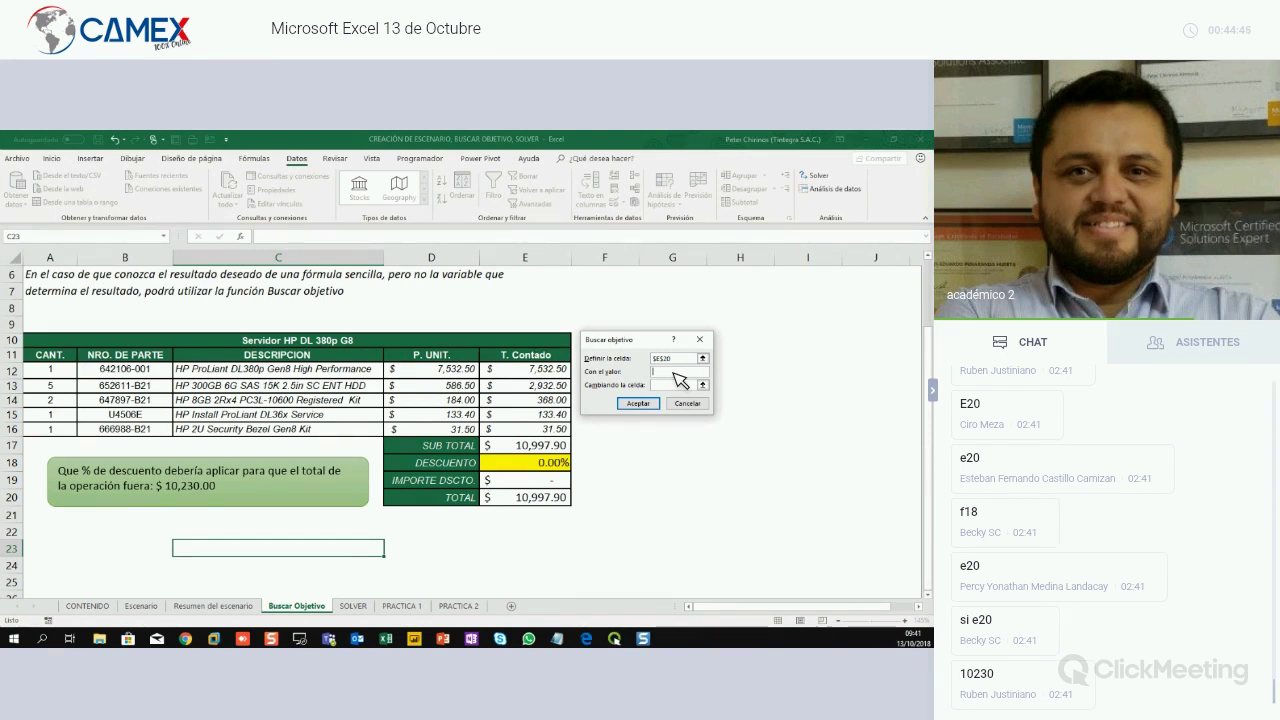
pyautogui.write('10230')
pyautogui.click(680, 387)
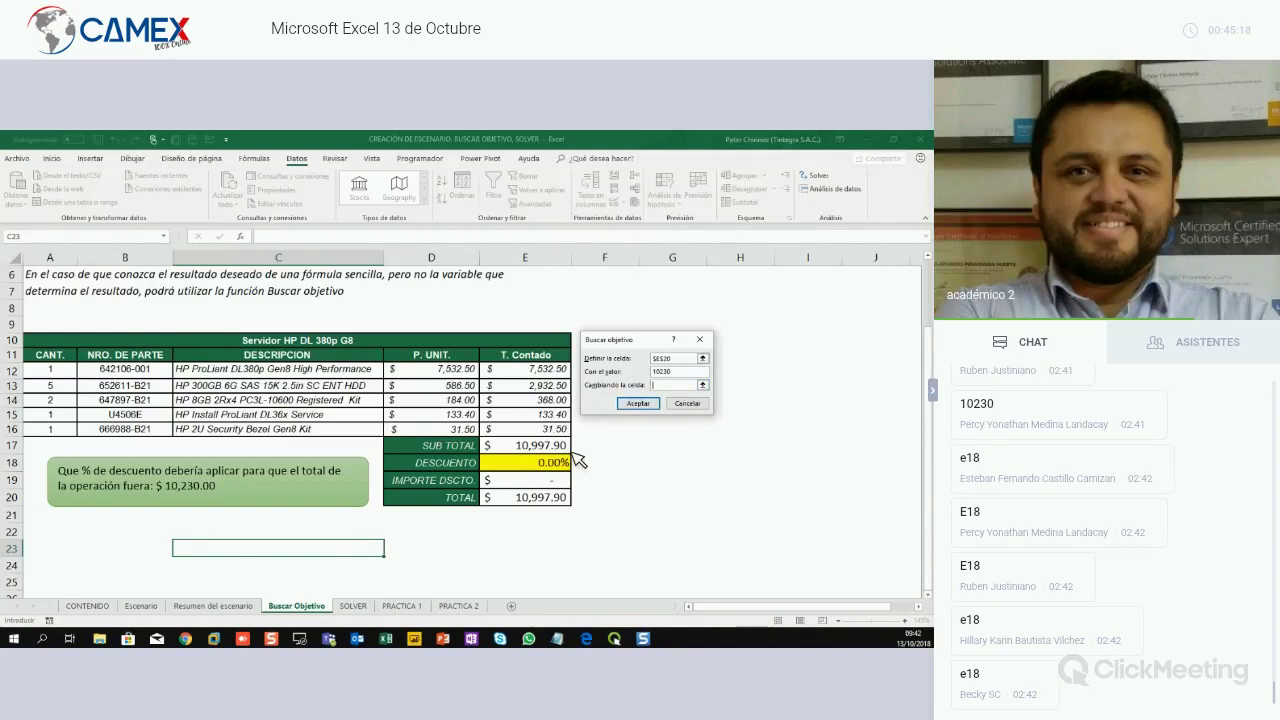
pyautogui.click(566, 462)
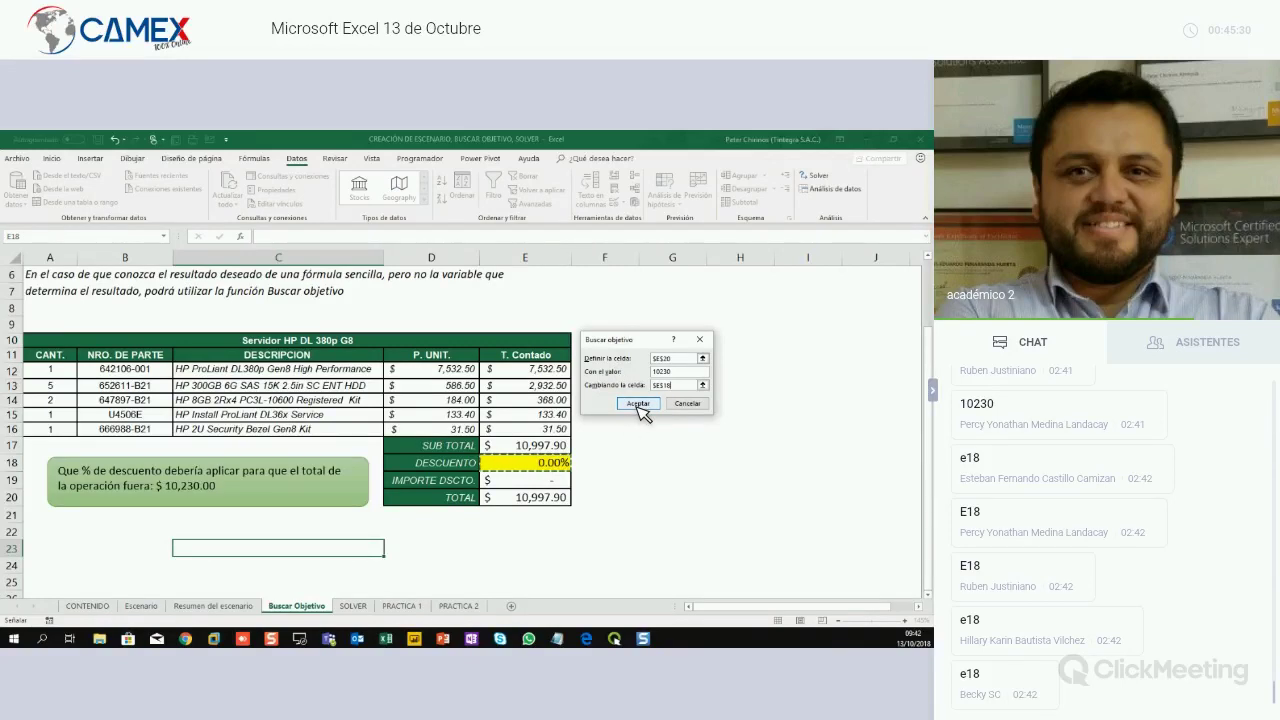
# Run the goal seek, bringing DESCUENTO to 6.98% and the TOTAL to $10,230.00
pyautogui.click(638, 404)
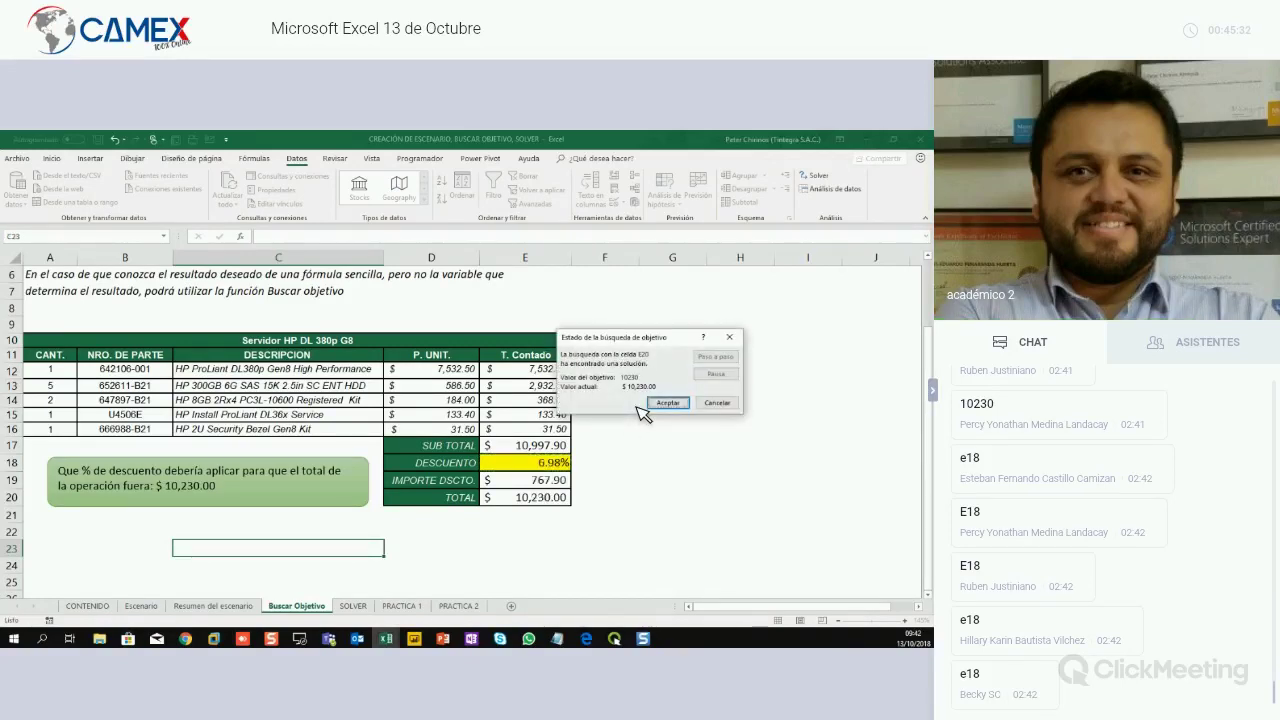
pyautogui.moveTo(644, 339); pyautogui.dragTo(661, 428)
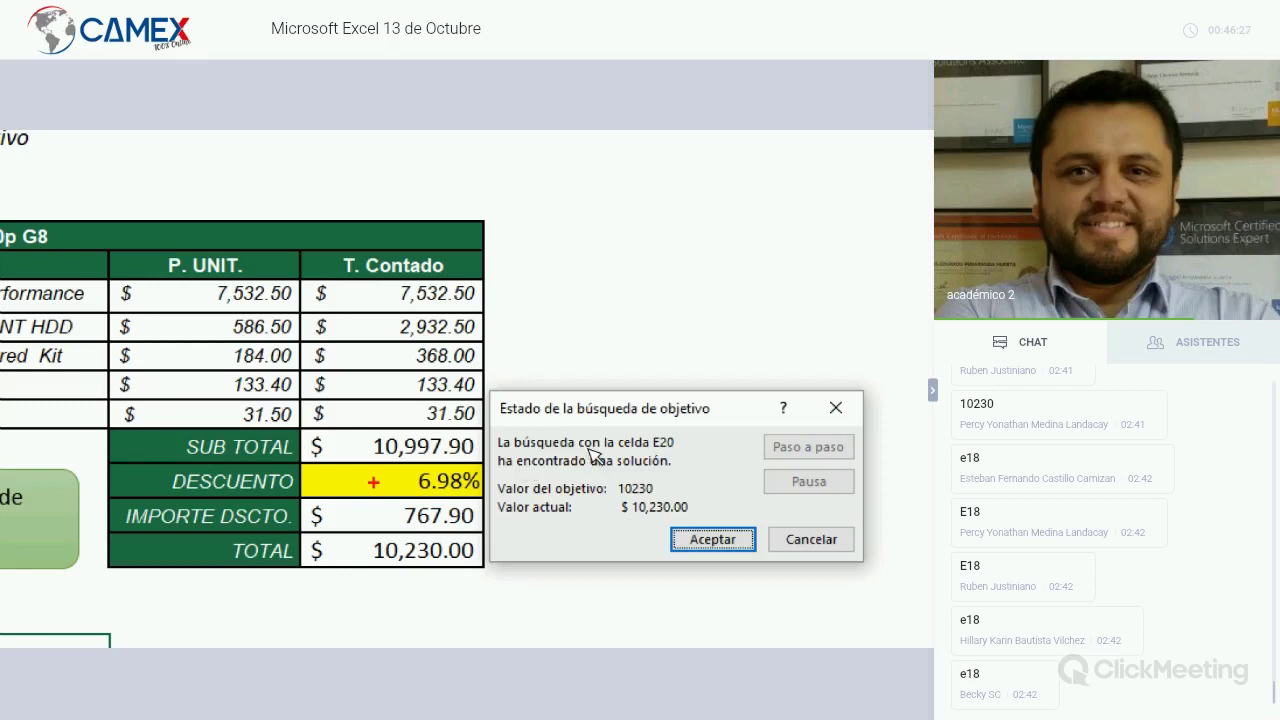
pyautogui.moveTo(507, 358); pyautogui.dragTo(566, 300)
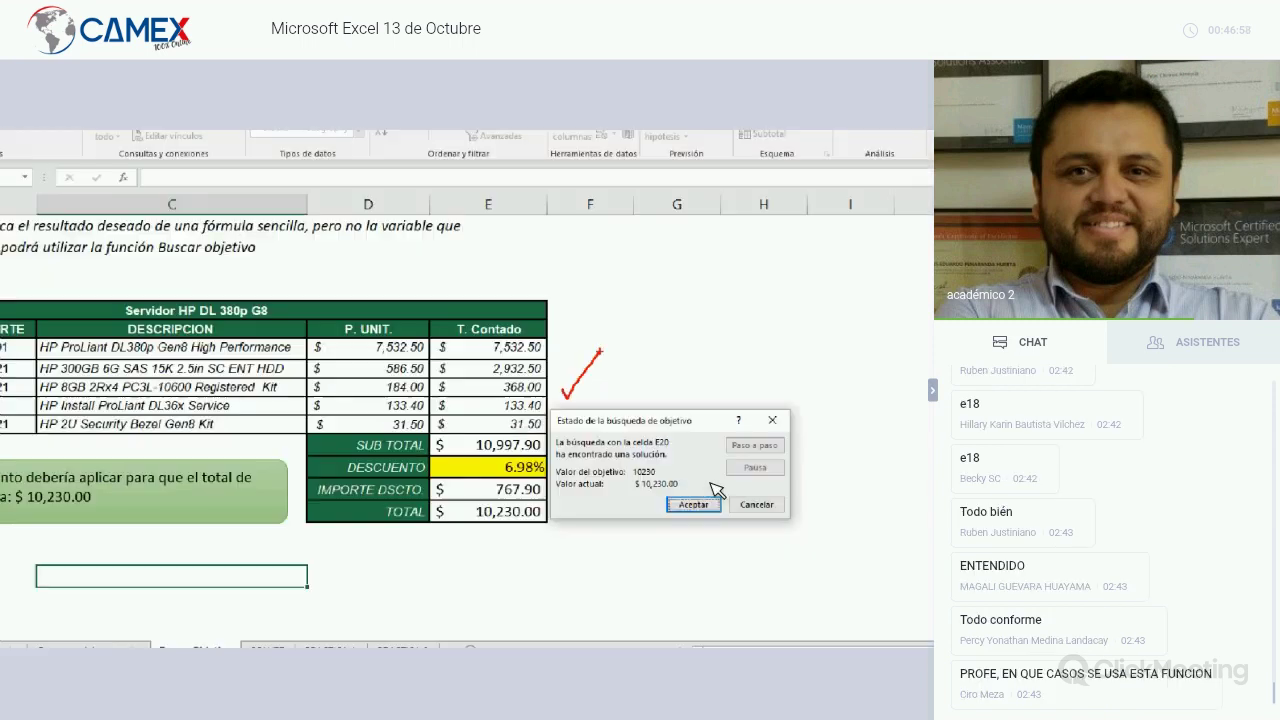
# Accept the goal seek result and return to the SOLVER sheet's purchase table
pyautogui.click(676, 512)
pyautogui.click(374, 606)
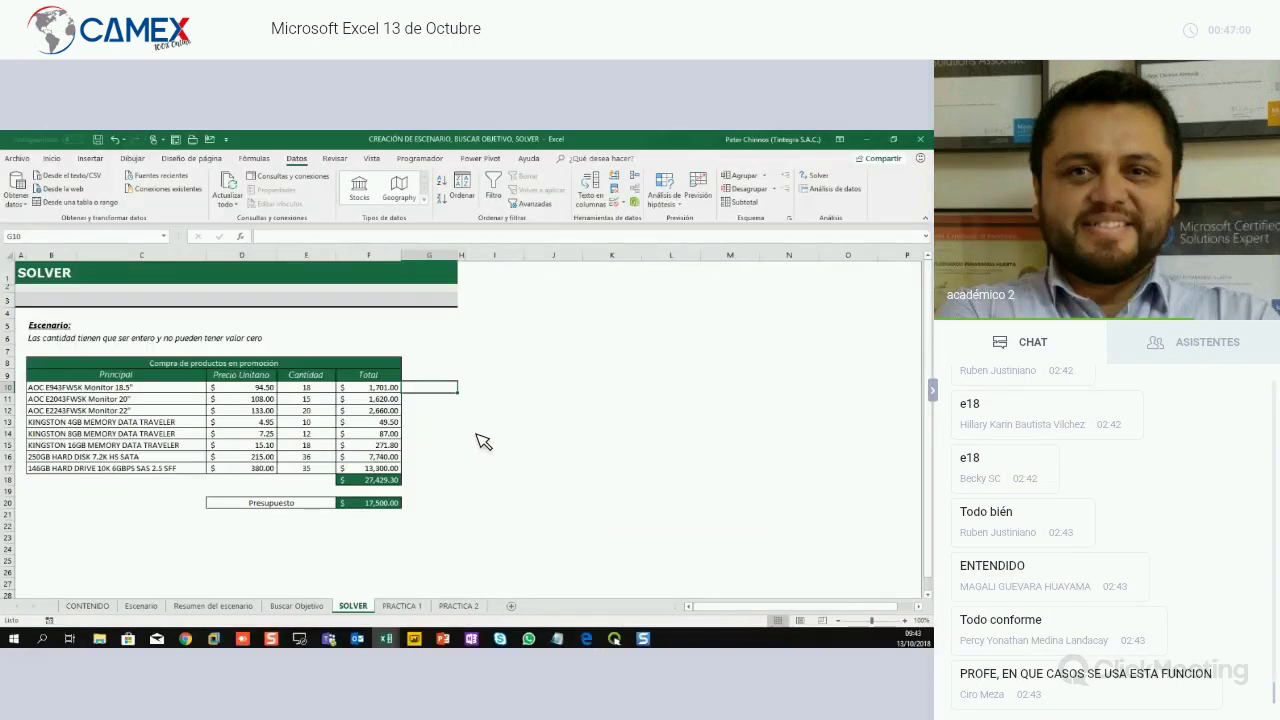
pyautogui.click(478, 435)
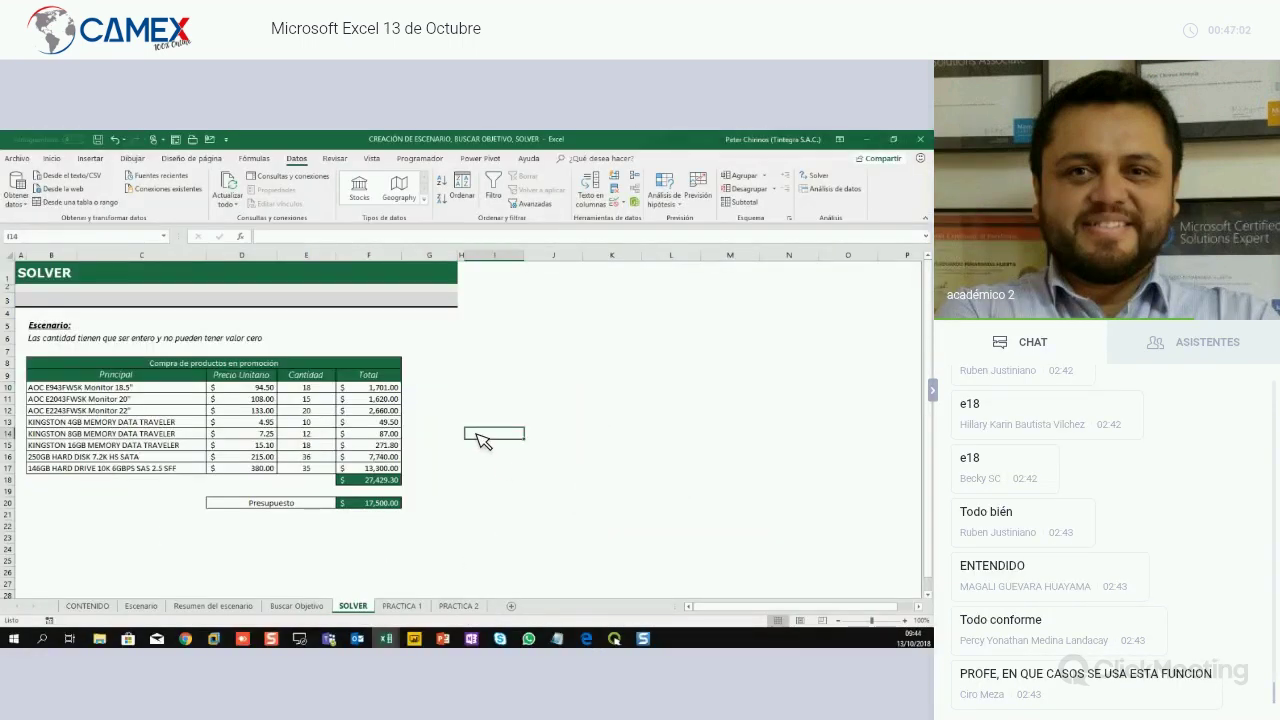
pyautogui.scroll(2, 478, 438)
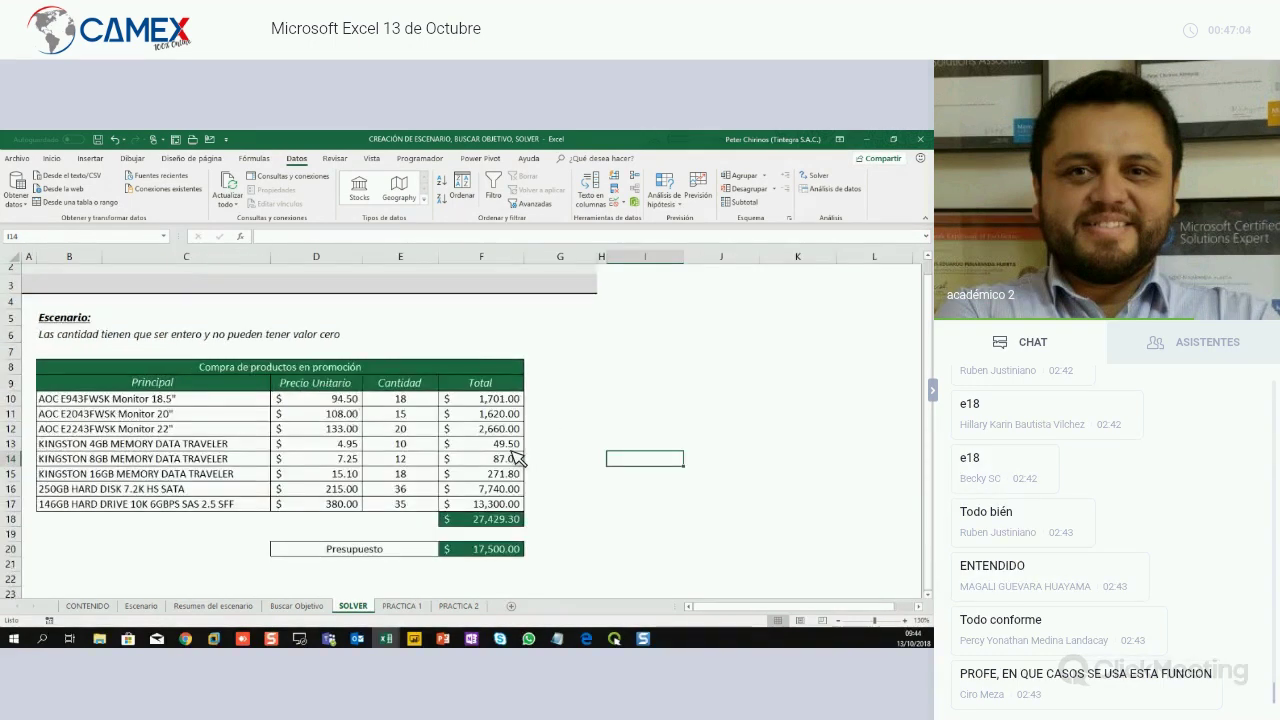
pyautogui.scroll(1, 552, 448)
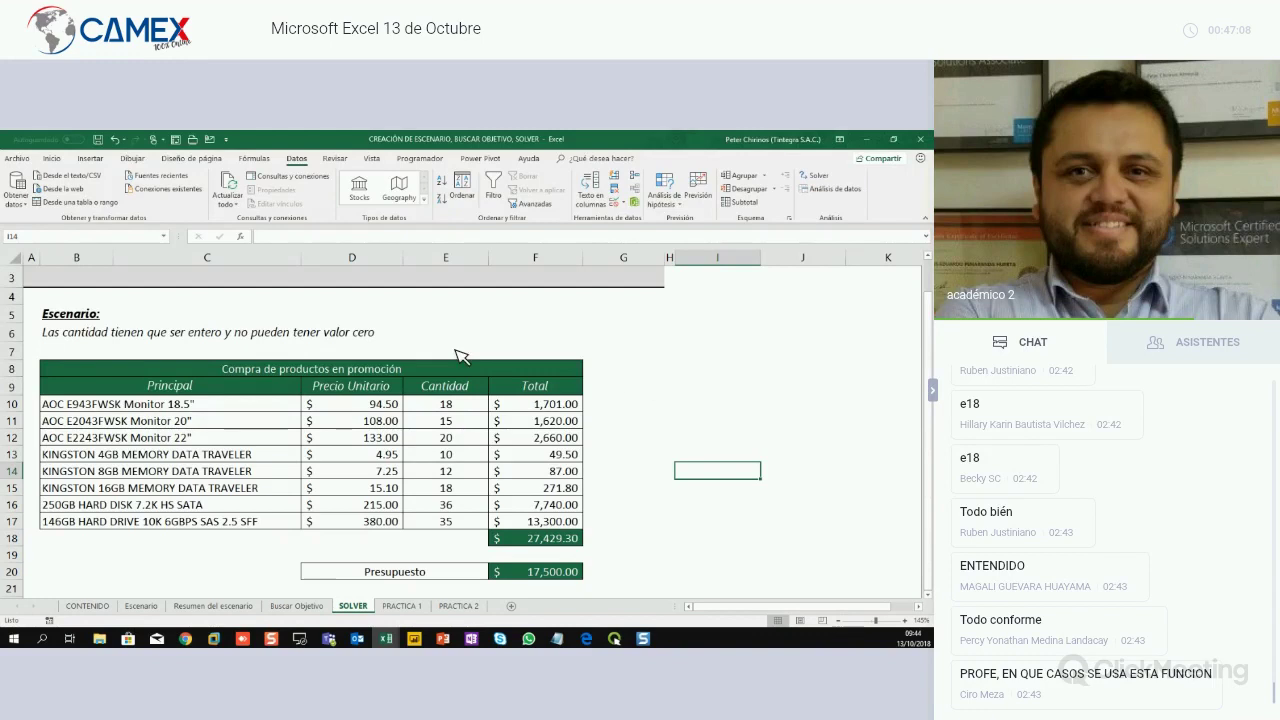
pyautogui.scroll(-1, 325, 341)
pyautogui.scroll(-1, 325, 341)
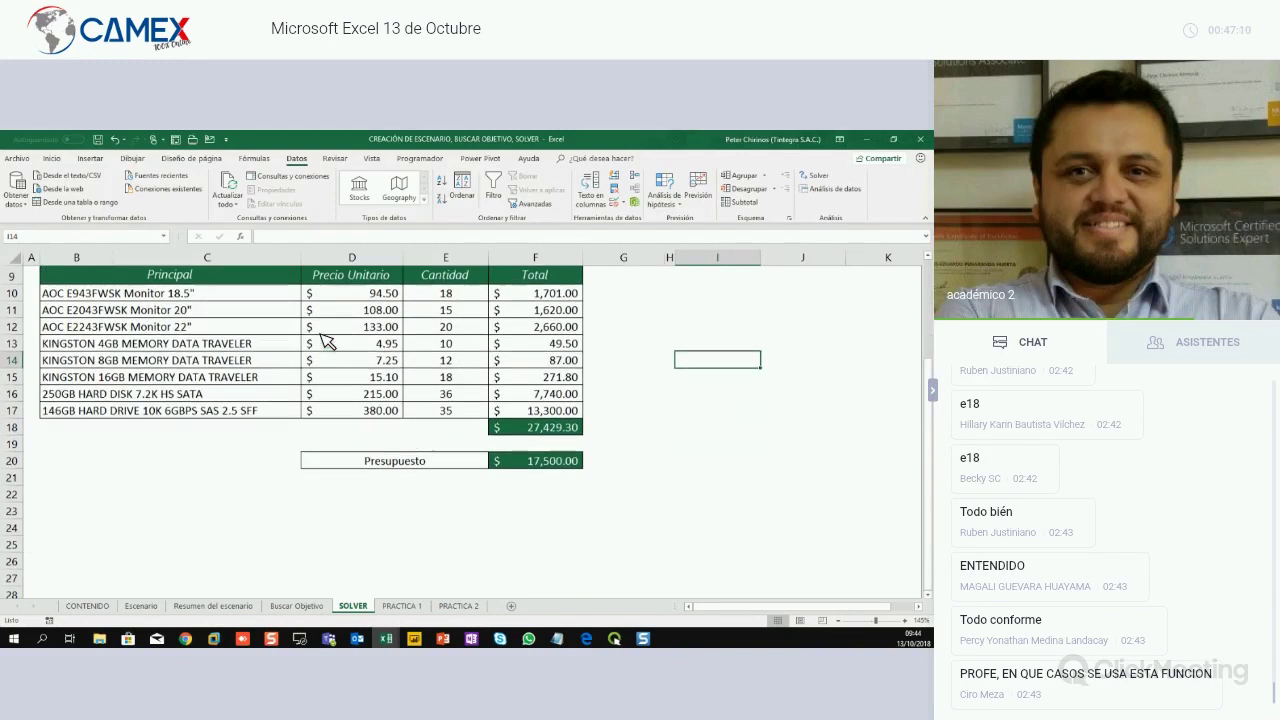
pyautogui.scroll(1, 325, 341)
pyautogui.scroll(1, 322, 336)
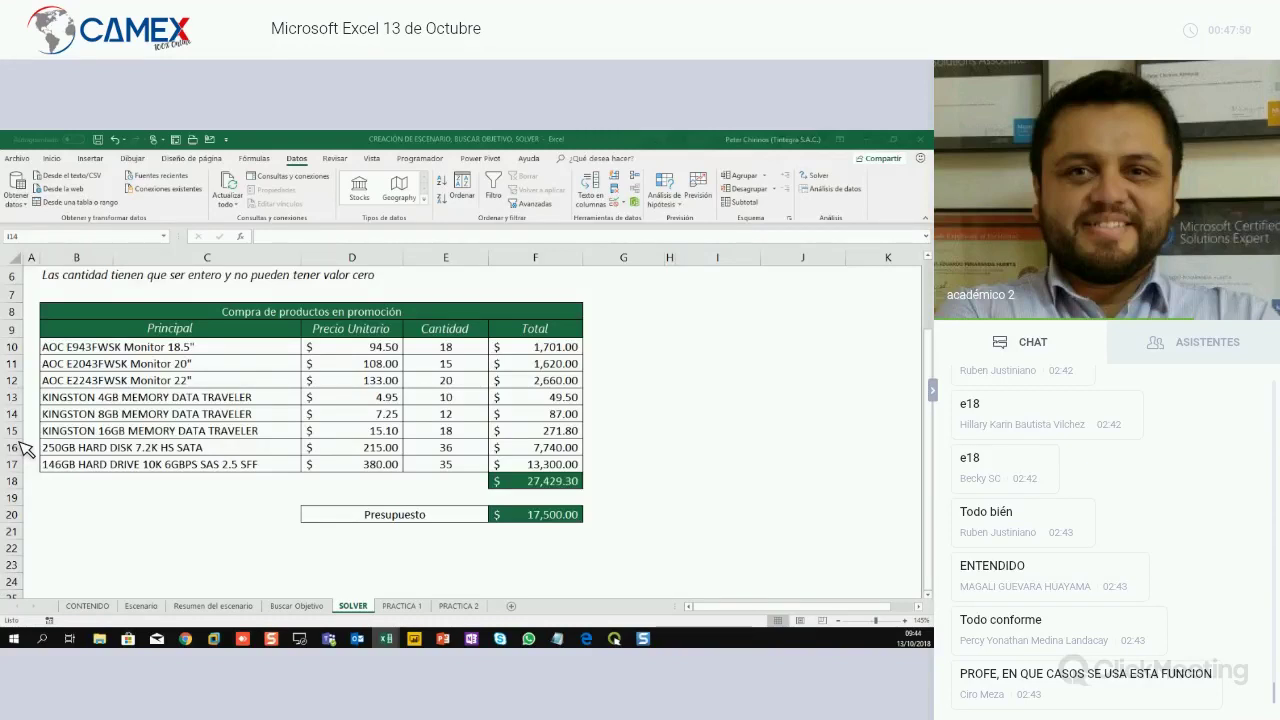
# Switch to the Trabajo N°1 workbook showing its EEGGPP BO income statement
pyautogui.hotkey('alt', 'Tab')
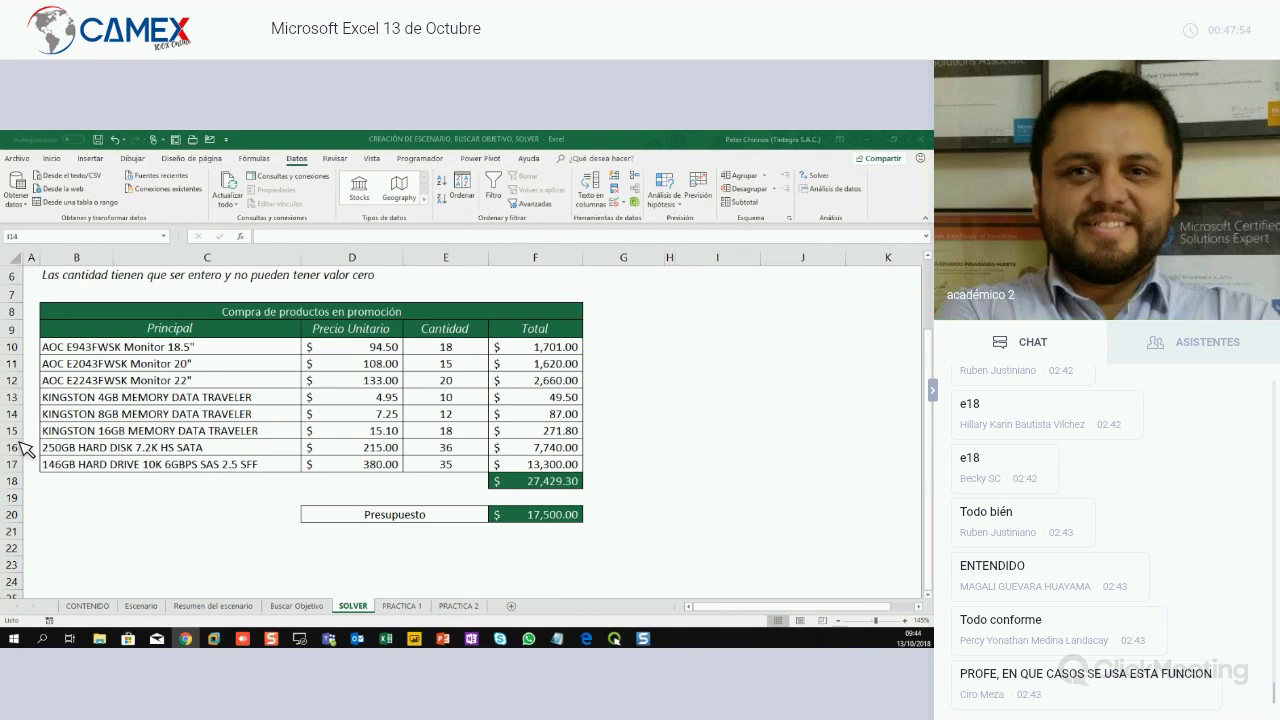
pyautogui.hotkey('alt', 'Tab')
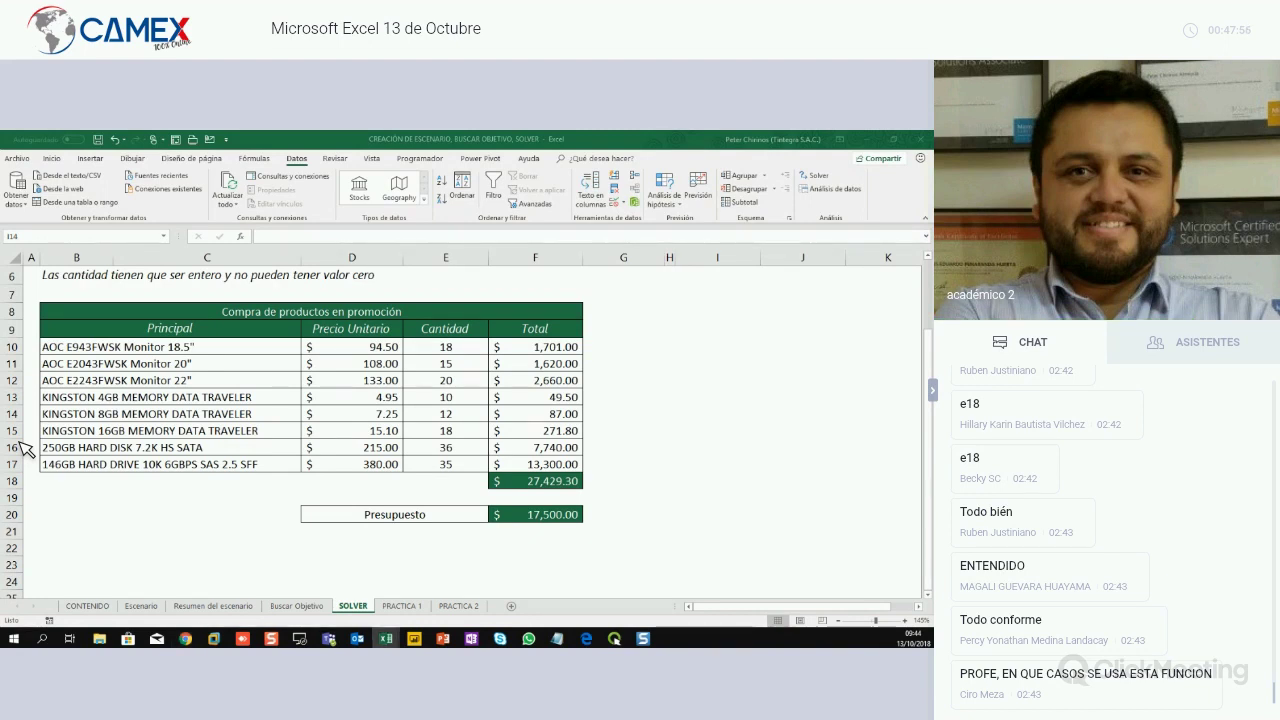
pyautogui.hotkey('alt', 'Tab')
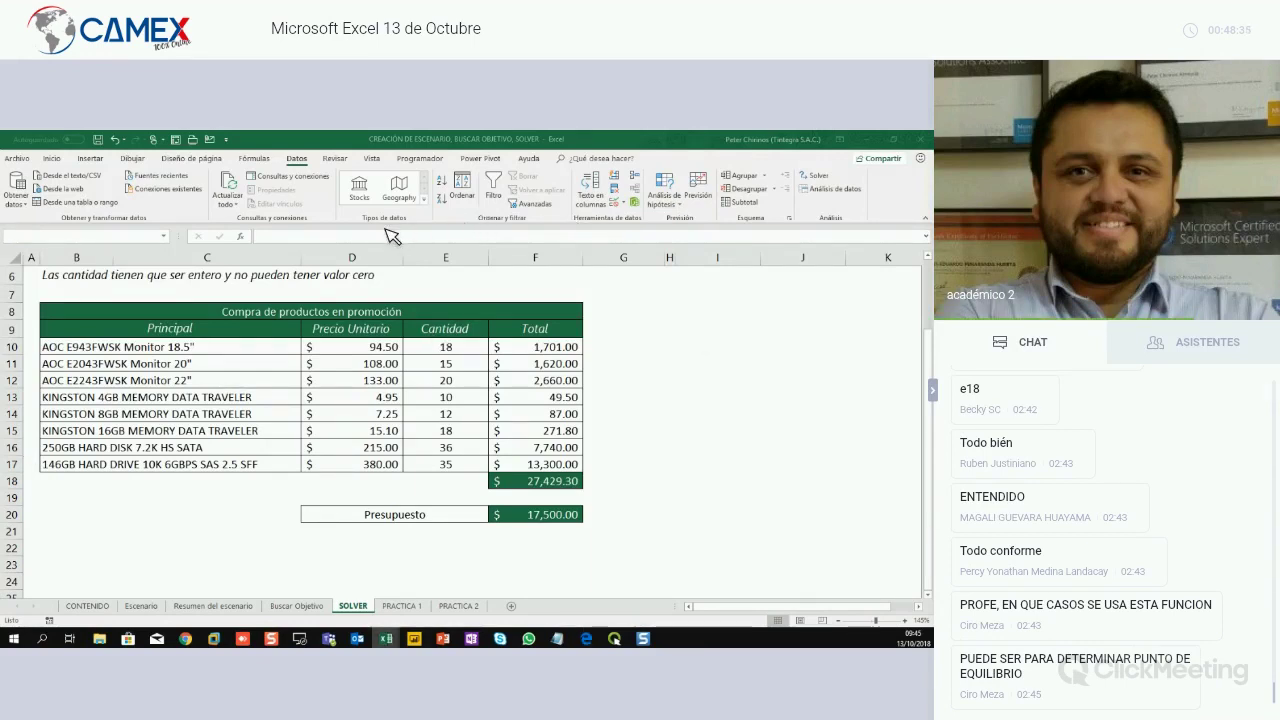
pyautogui.hotkey('alt', 'Tab')
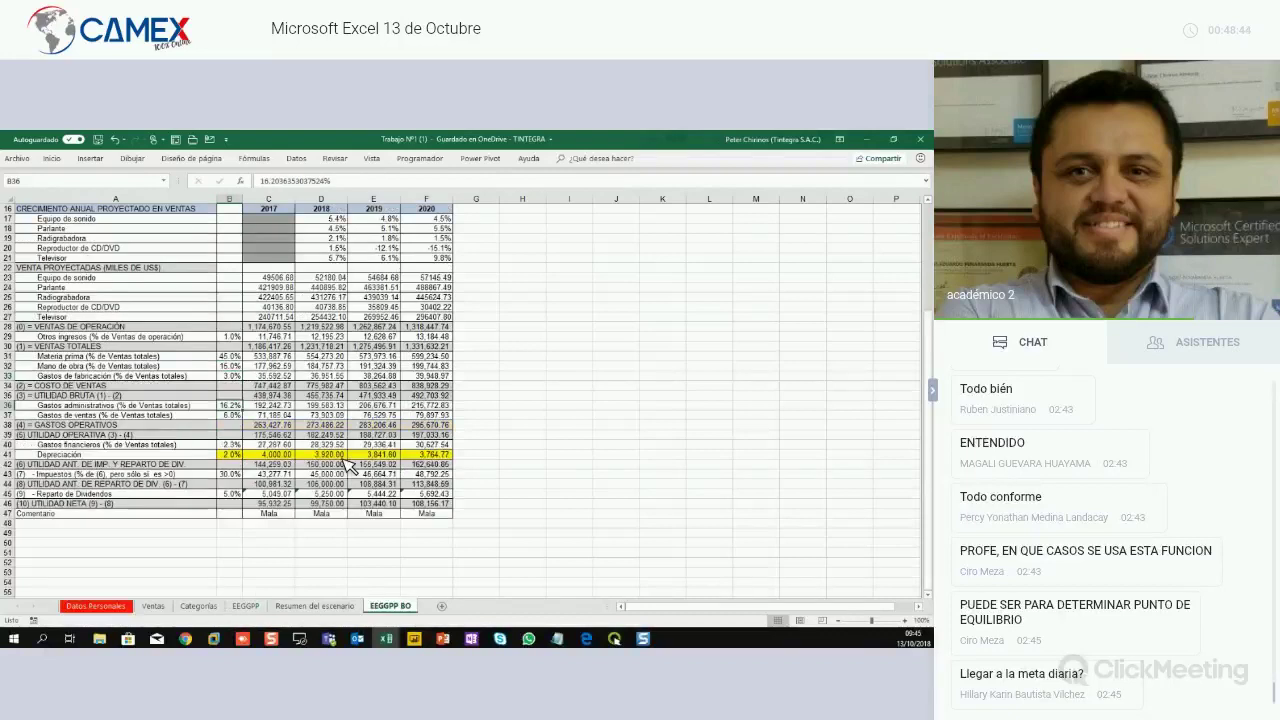
# Select the 2017–2020 figures C36:F36 on the EEGGPP sheet
pyautogui.scroll(5, 347, 466)
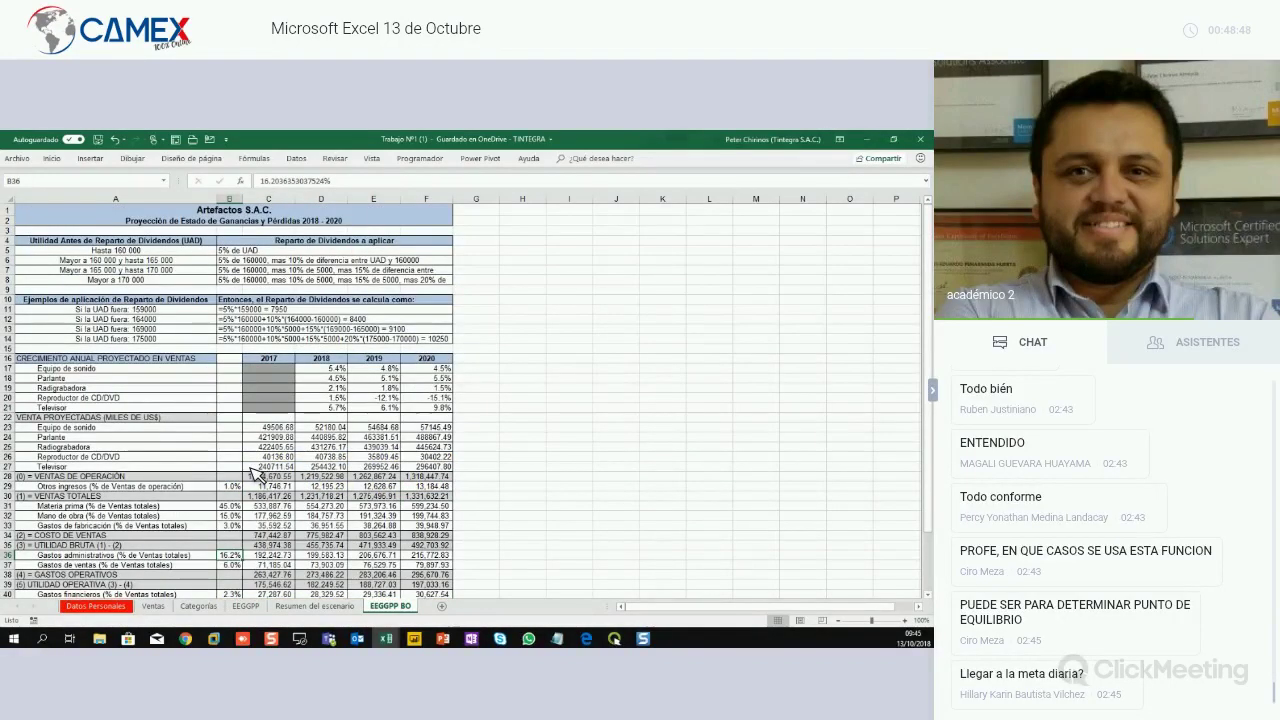
pyautogui.scroll(-3, 250, 472)
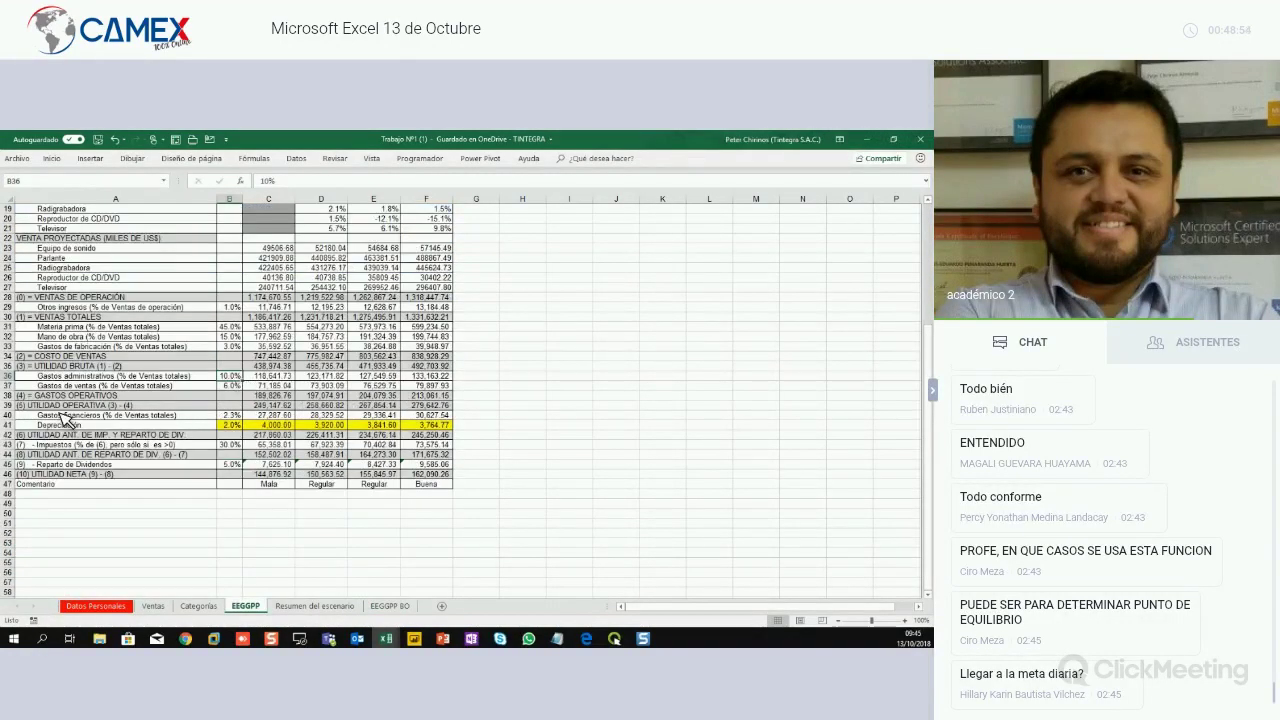
pyautogui.scroll(1, 212, 416)
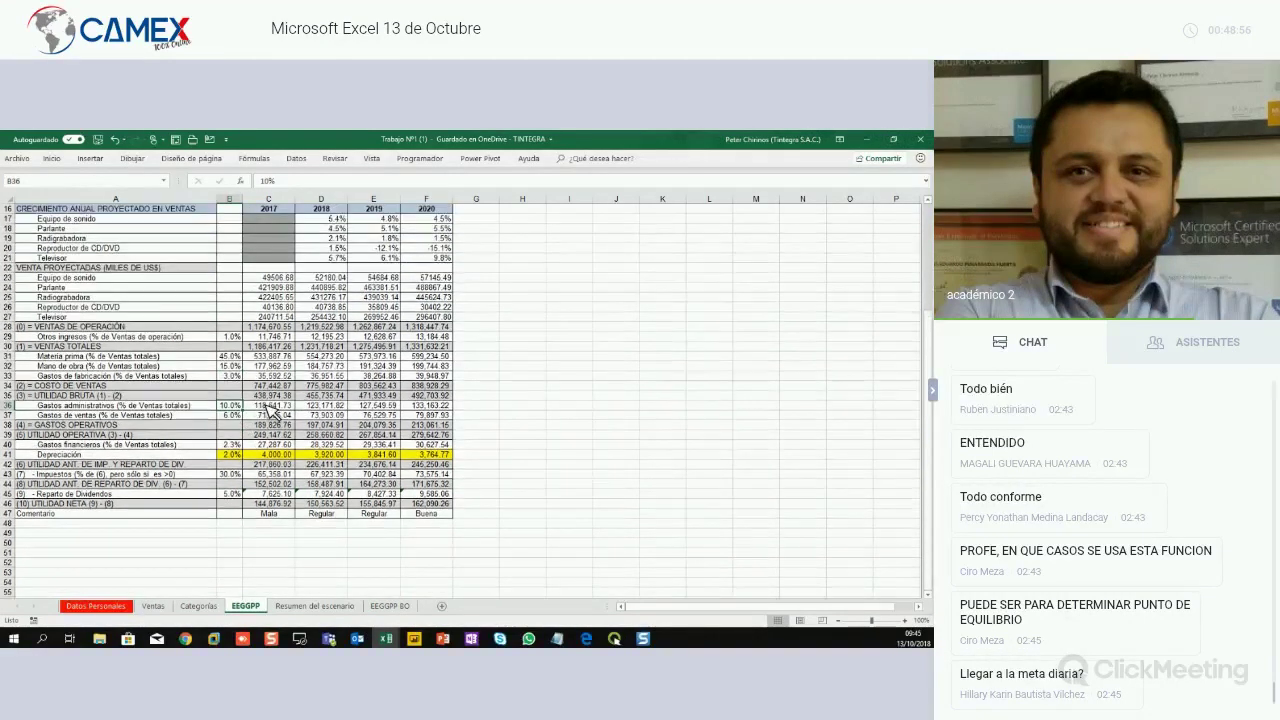
pyautogui.moveTo(270, 413); pyautogui.dragTo(436, 410)
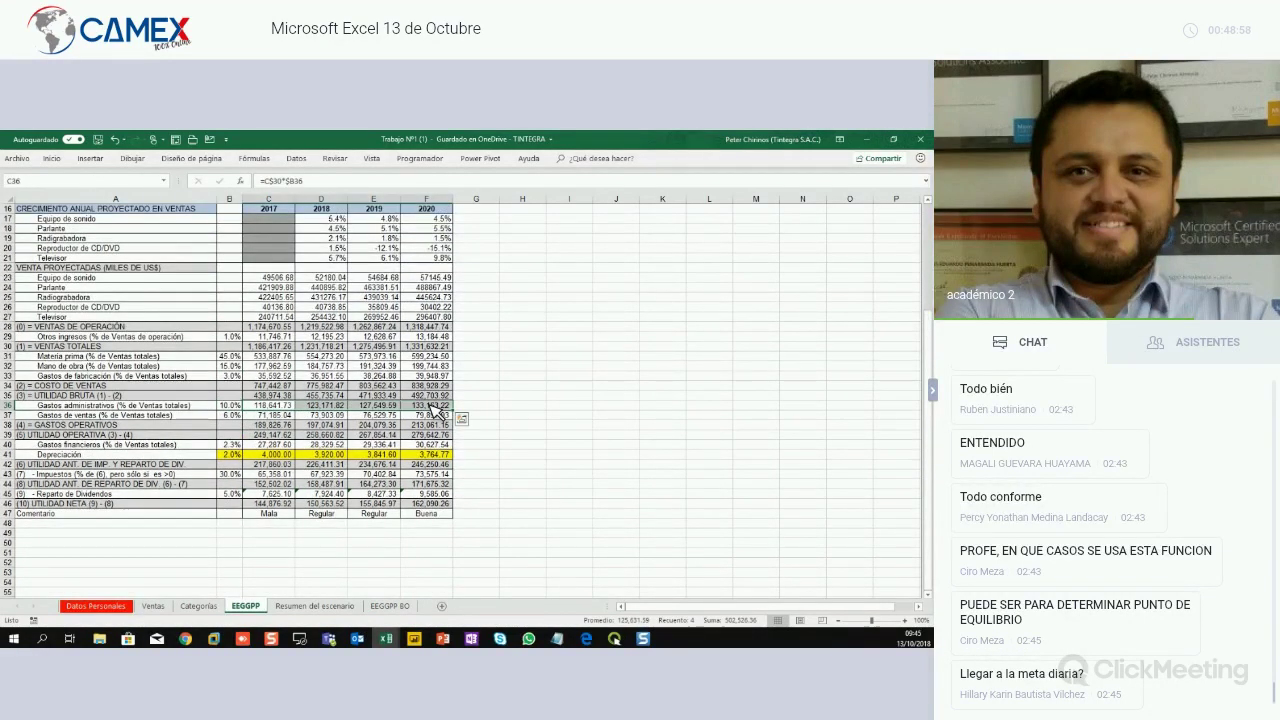
# Move to the EEGGPP BO sheet and bring up the exercise instructions PDF
pyautogui.keyDown('ctrl'); pyautogui.click(390, 606); pyautogui.keyUp('ctrl')
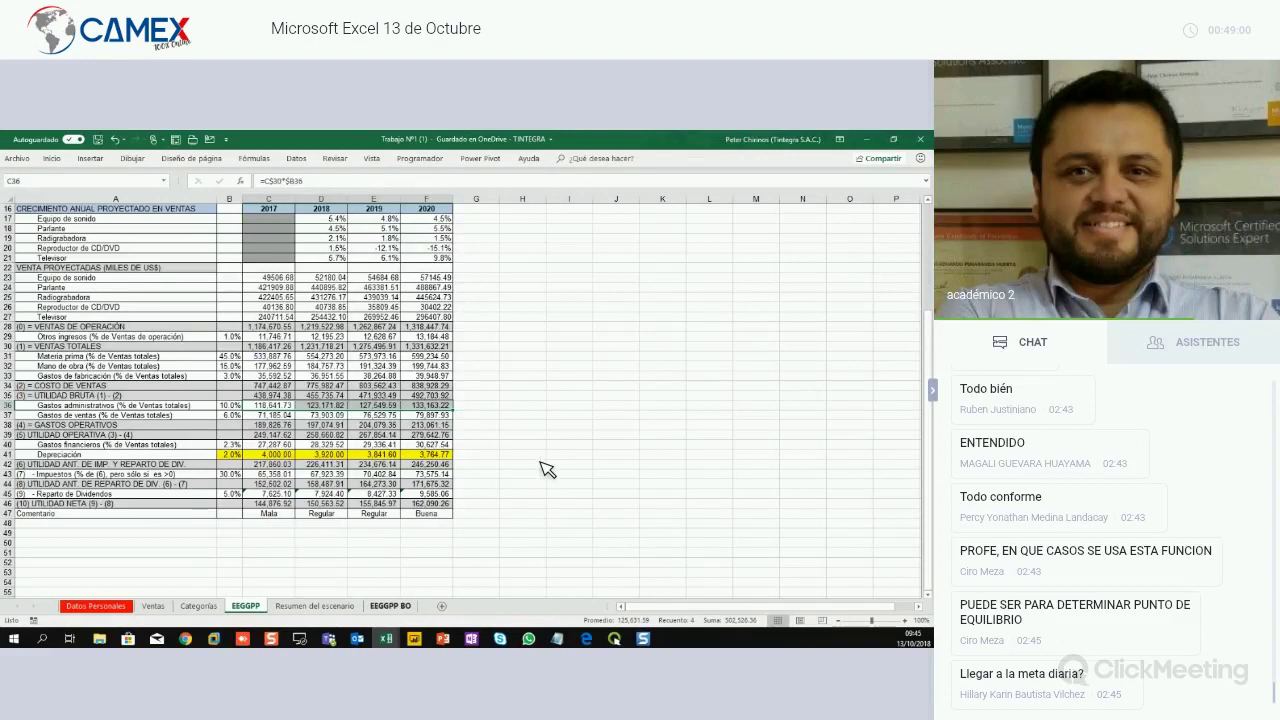
pyautogui.hotkey('ctrl', 'pagedown')
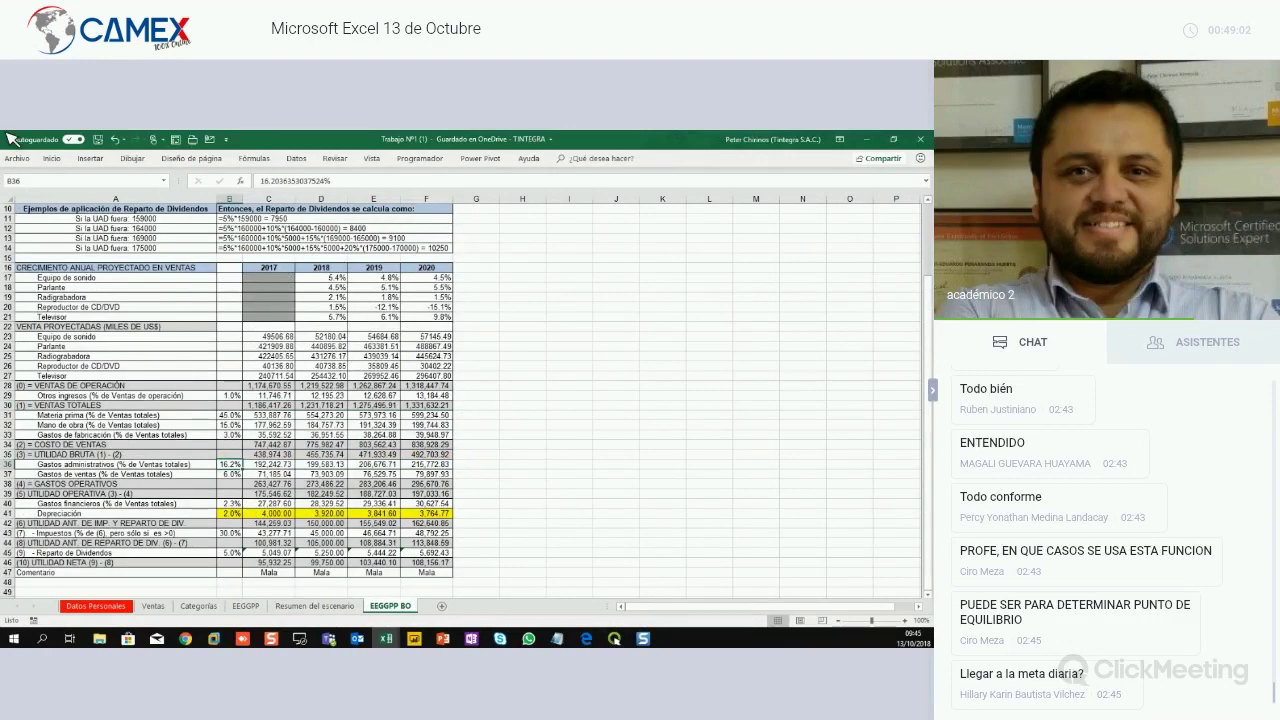
pyautogui.scroll(-1, 16, 422)
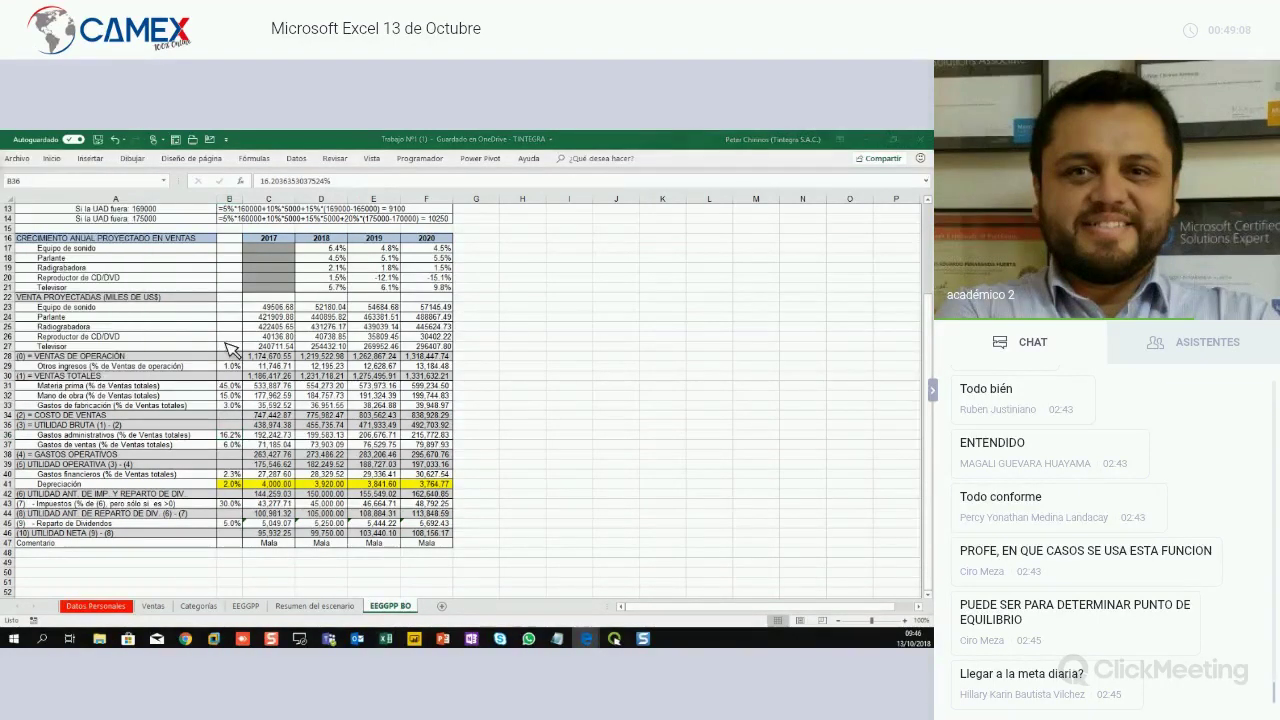
pyautogui.hotkey('alt', 'Tab')
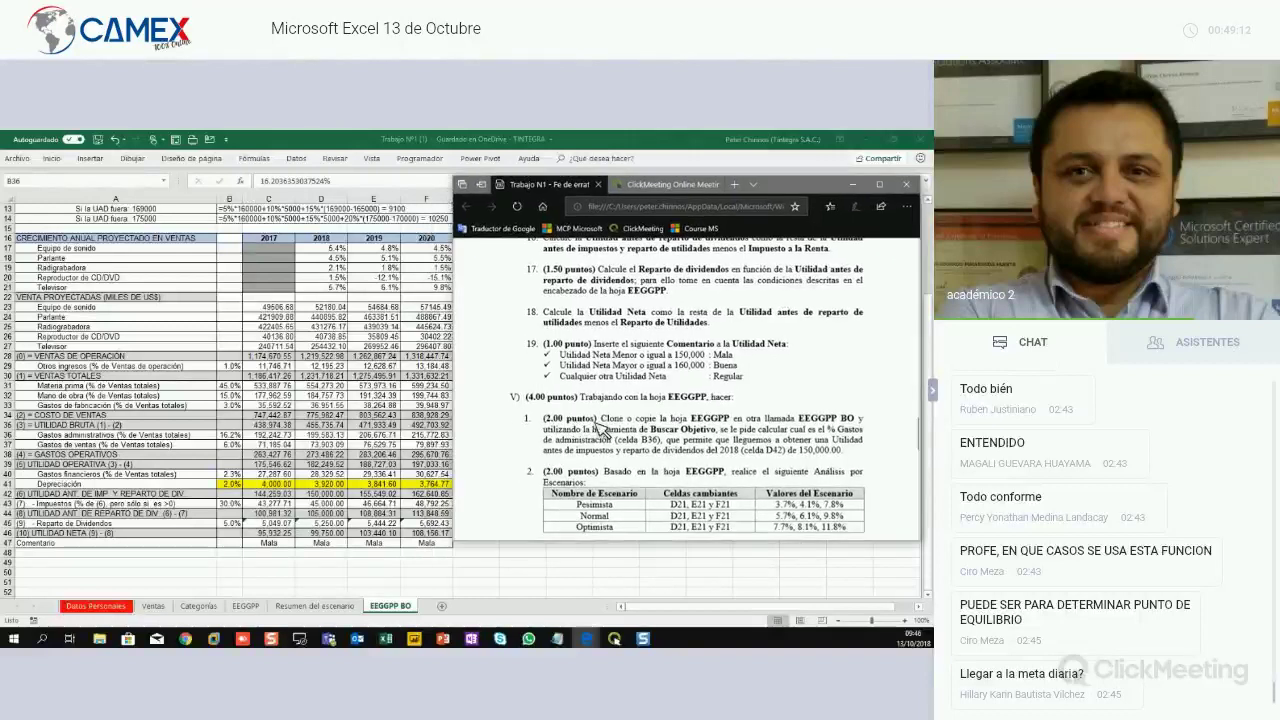
pyautogui.moveTo(601, 419); pyautogui.dragTo(731, 419)
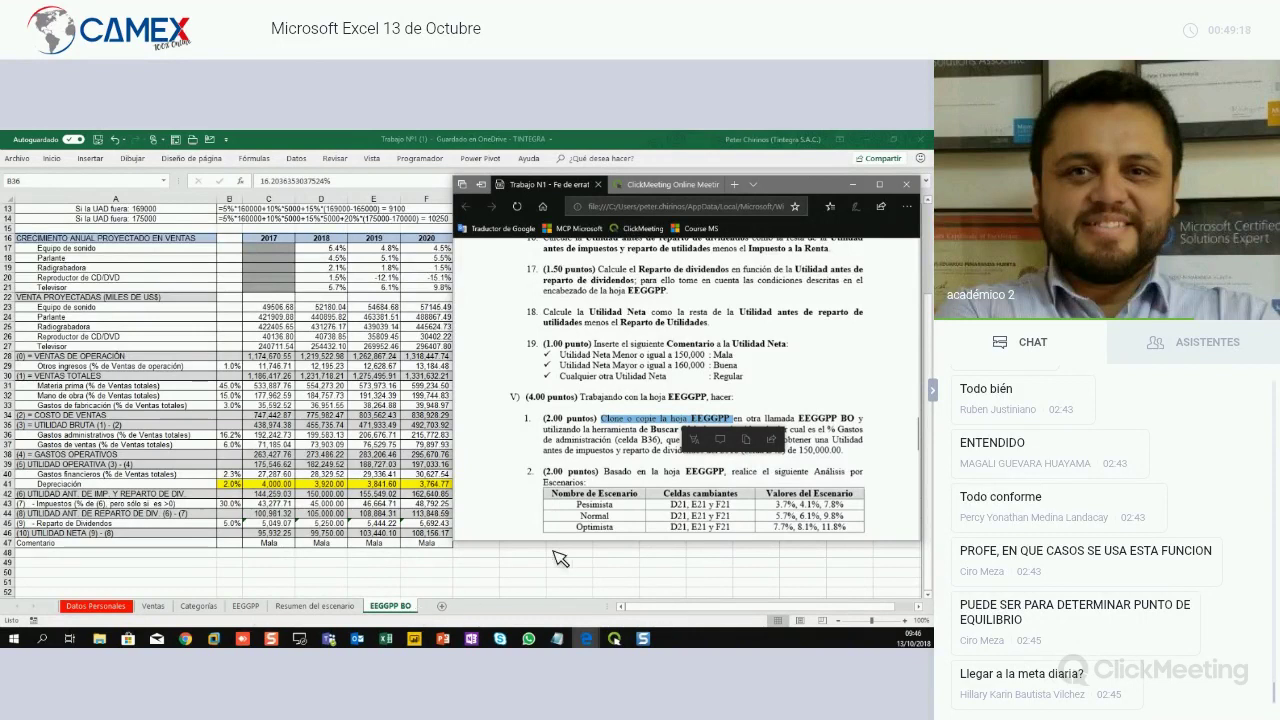
pyautogui.click(800, 418)
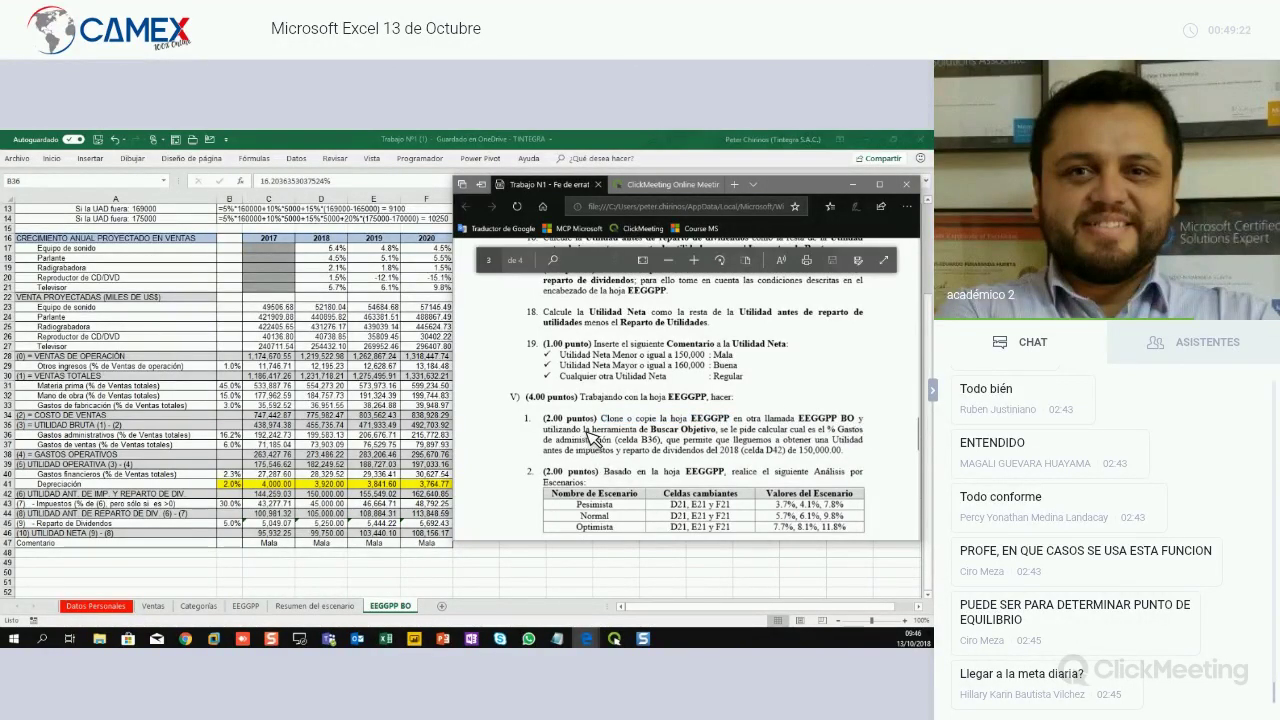
pyautogui.moveTo(652, 431); pyautogui.dragTo(716, 431)
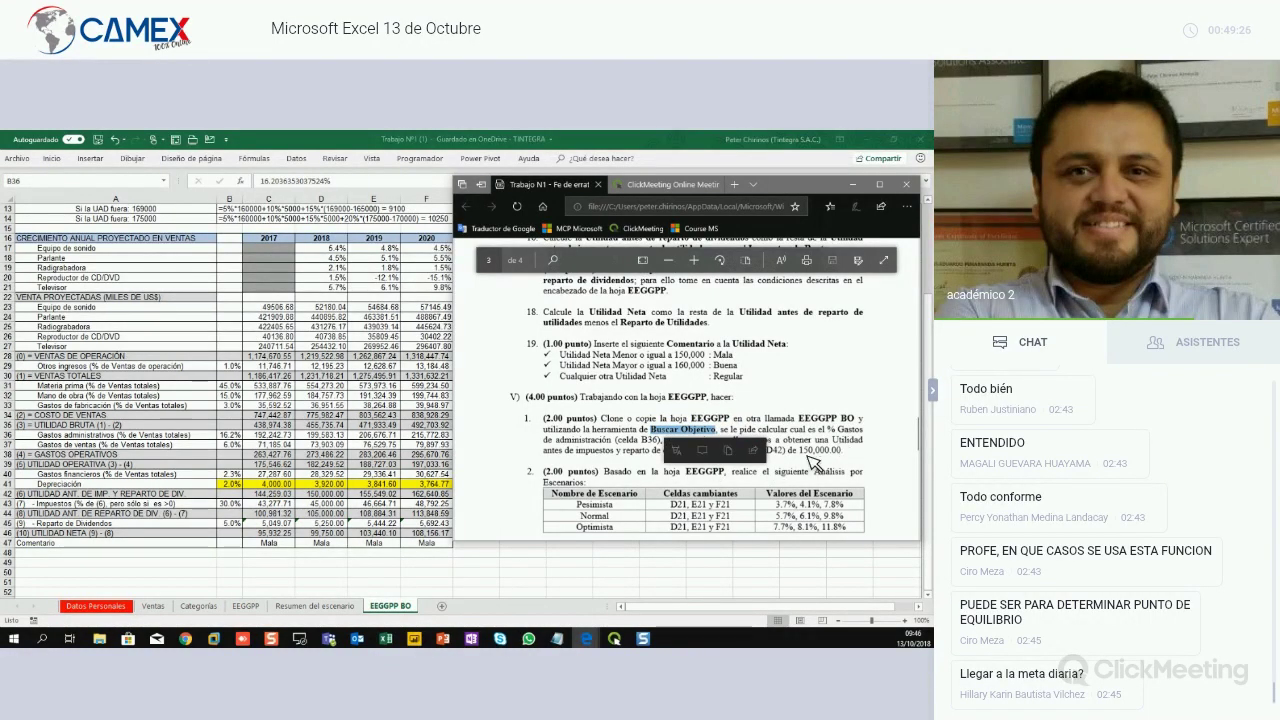
pyautogui.click(764, 440)
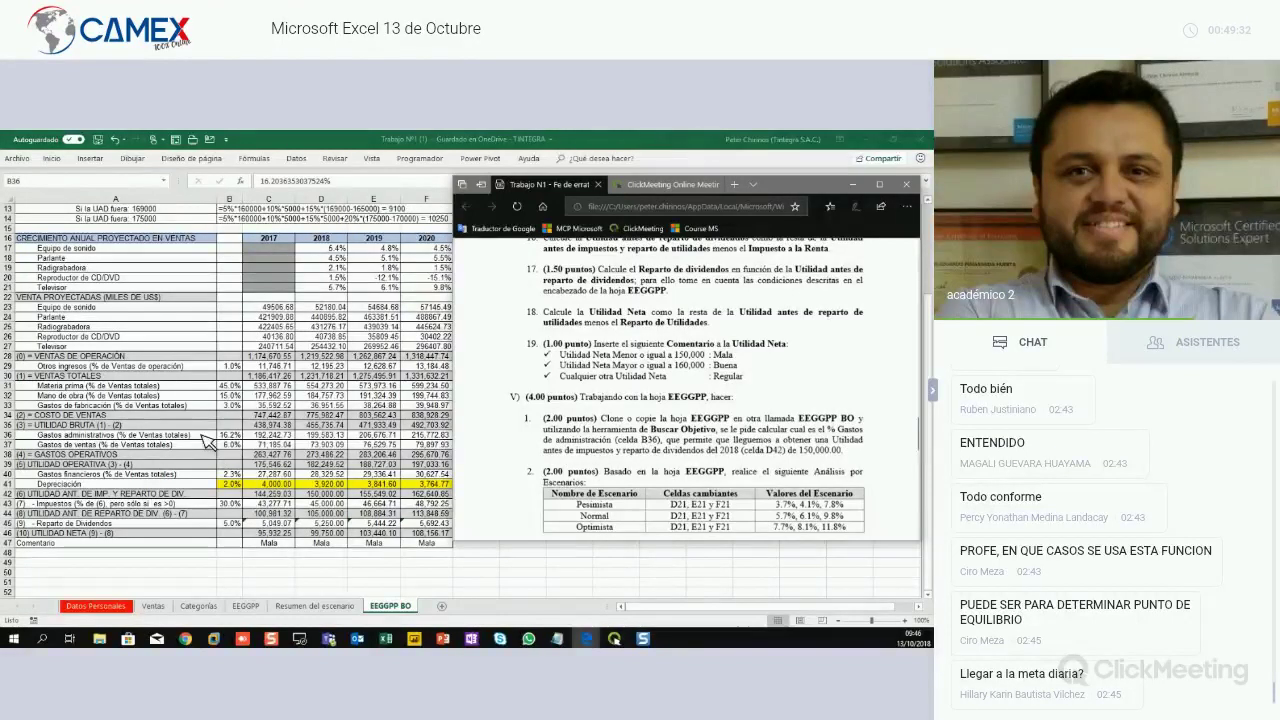
pyautogui.click(238, 441)
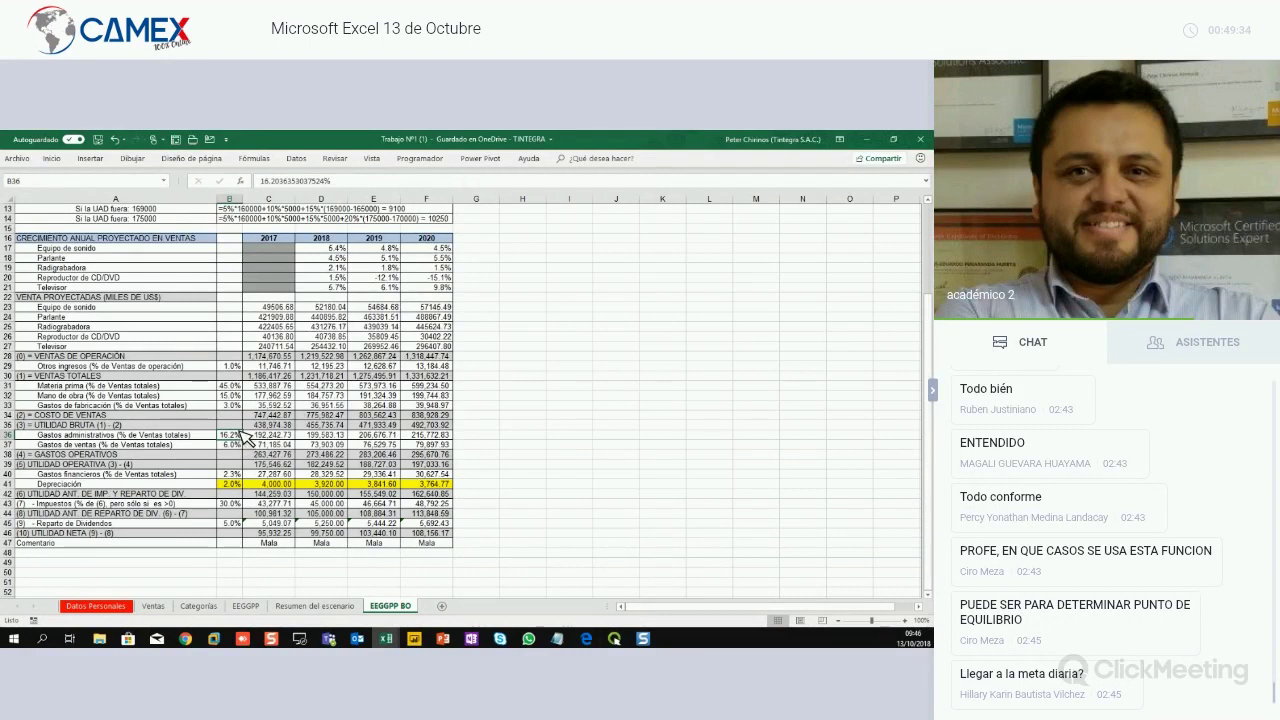
pyautogui.click(250, 606)
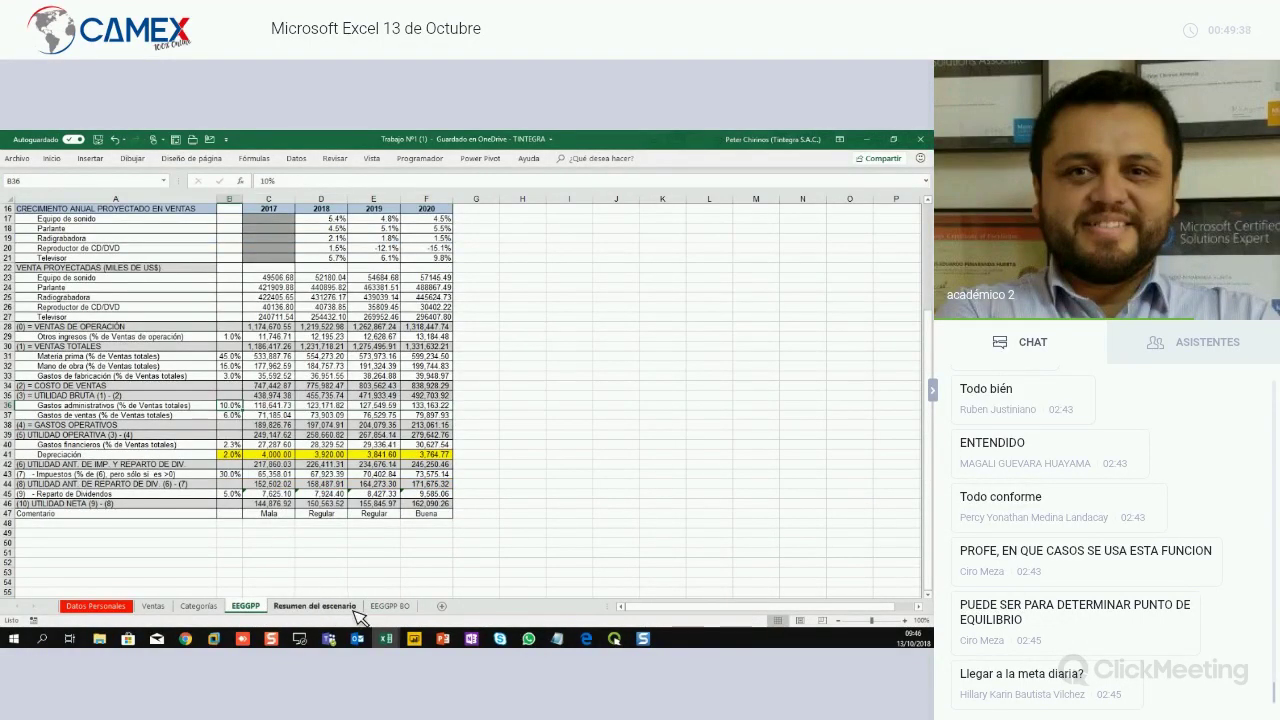
pyautogui.click(390, 606)
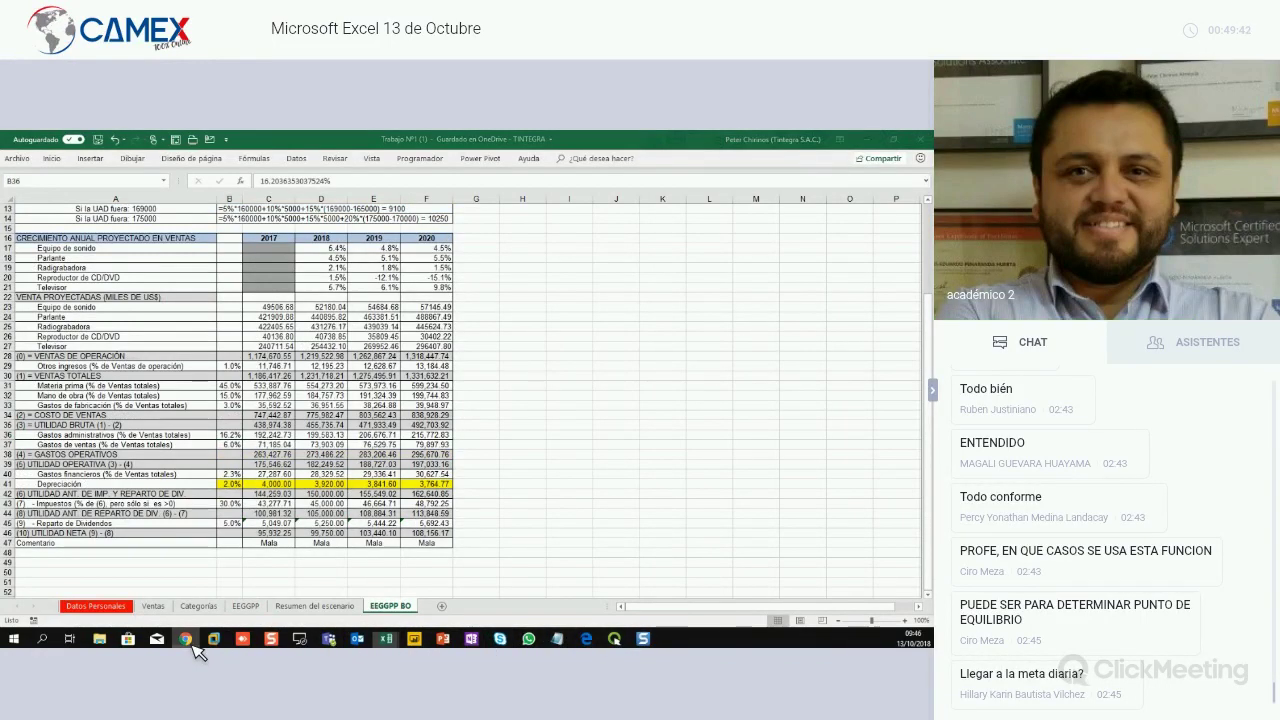
pyautogui.moveTo(586, 645)
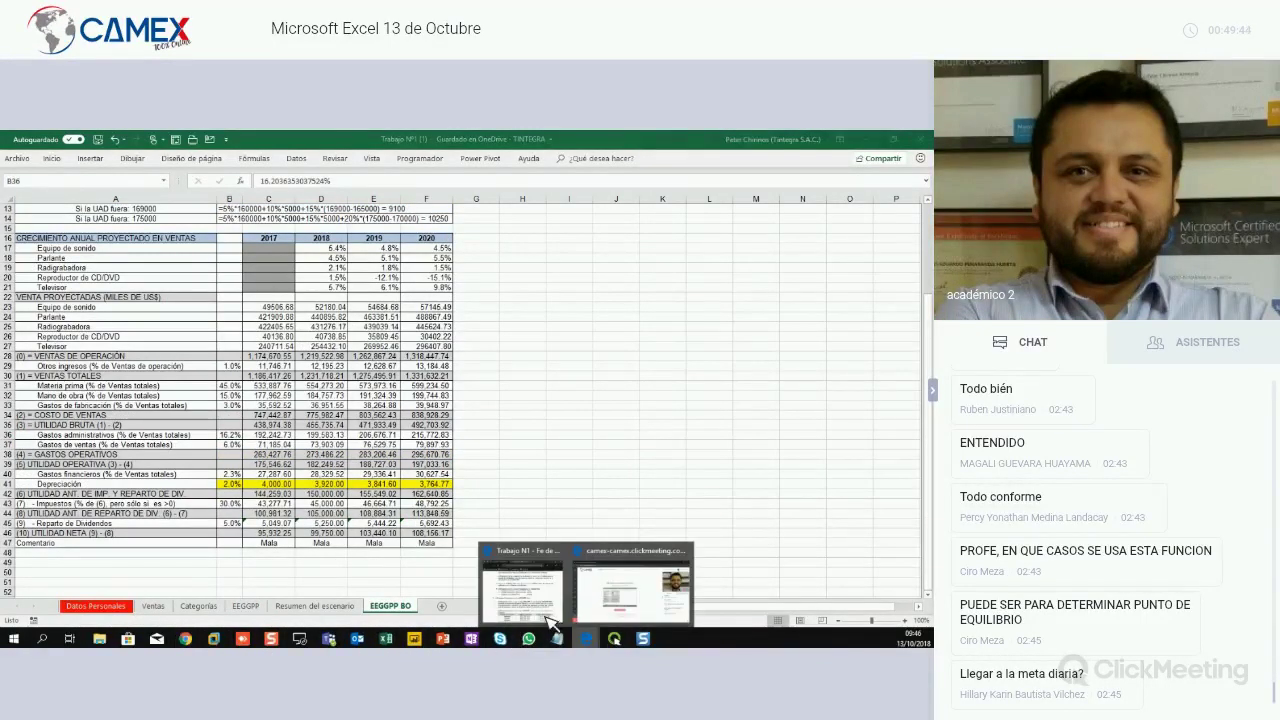
pyautogui.click(548, 618)
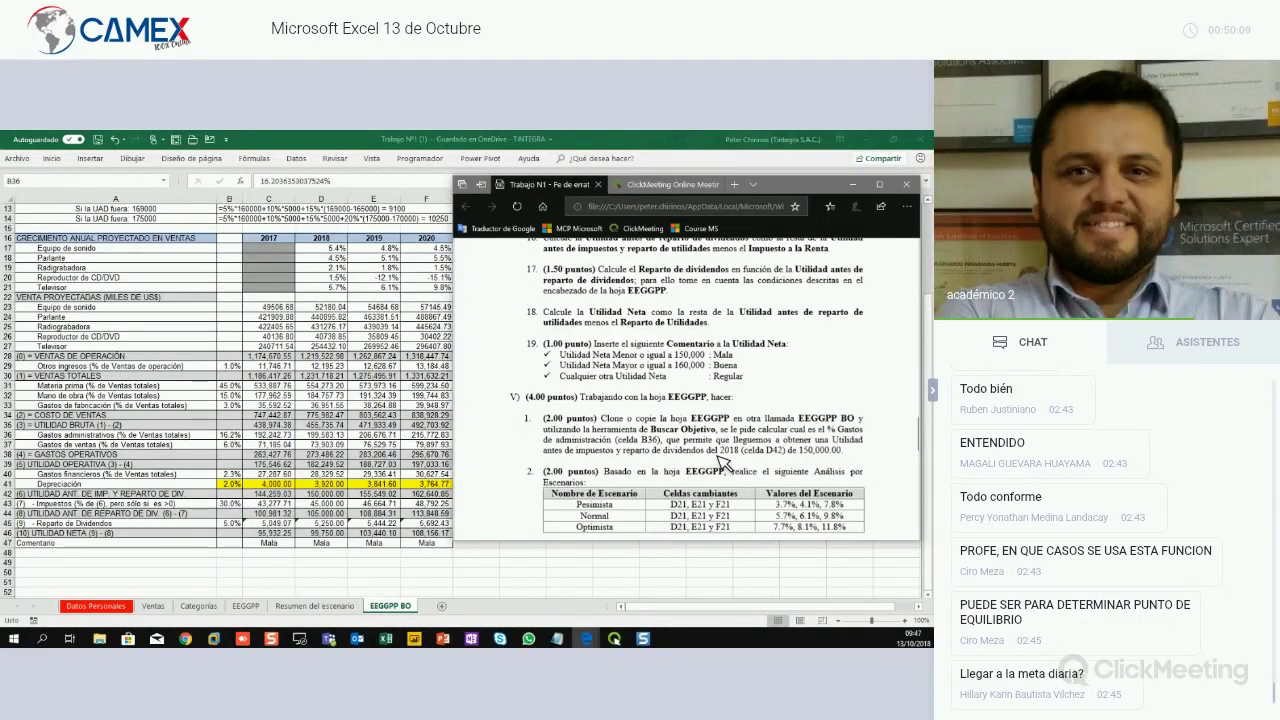
# Goal-seek D42 to 150000 by changing $B$36 on the EEGGPP BO sheet
pyautogui.click(330, 494)
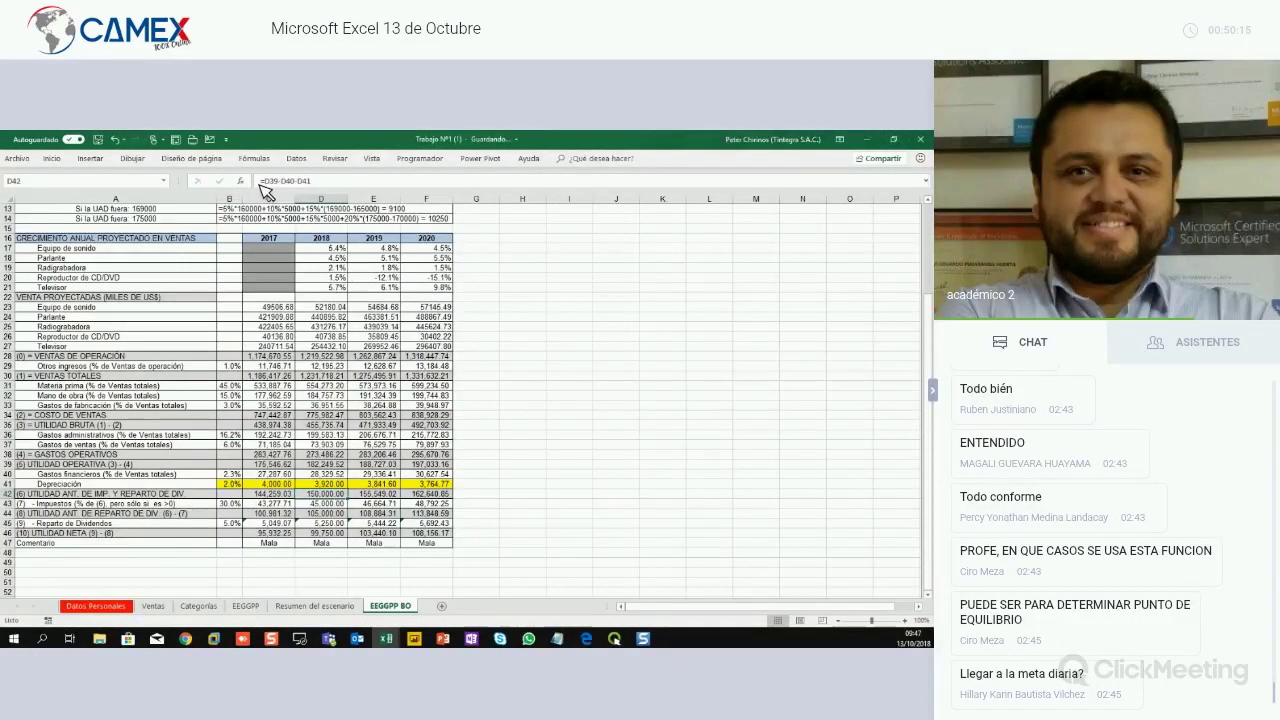
pyautogui.click(298, 160)
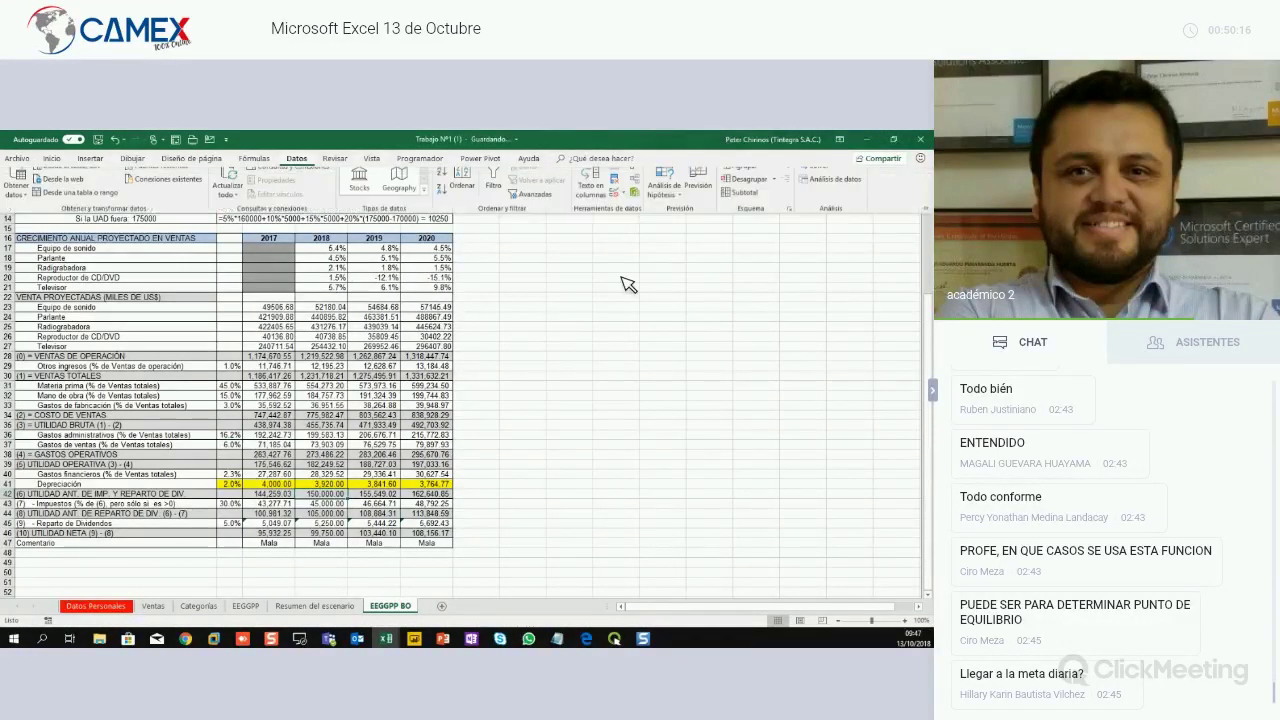
pyautogui.click(661, 200)
pyautogui.click(695, 244)
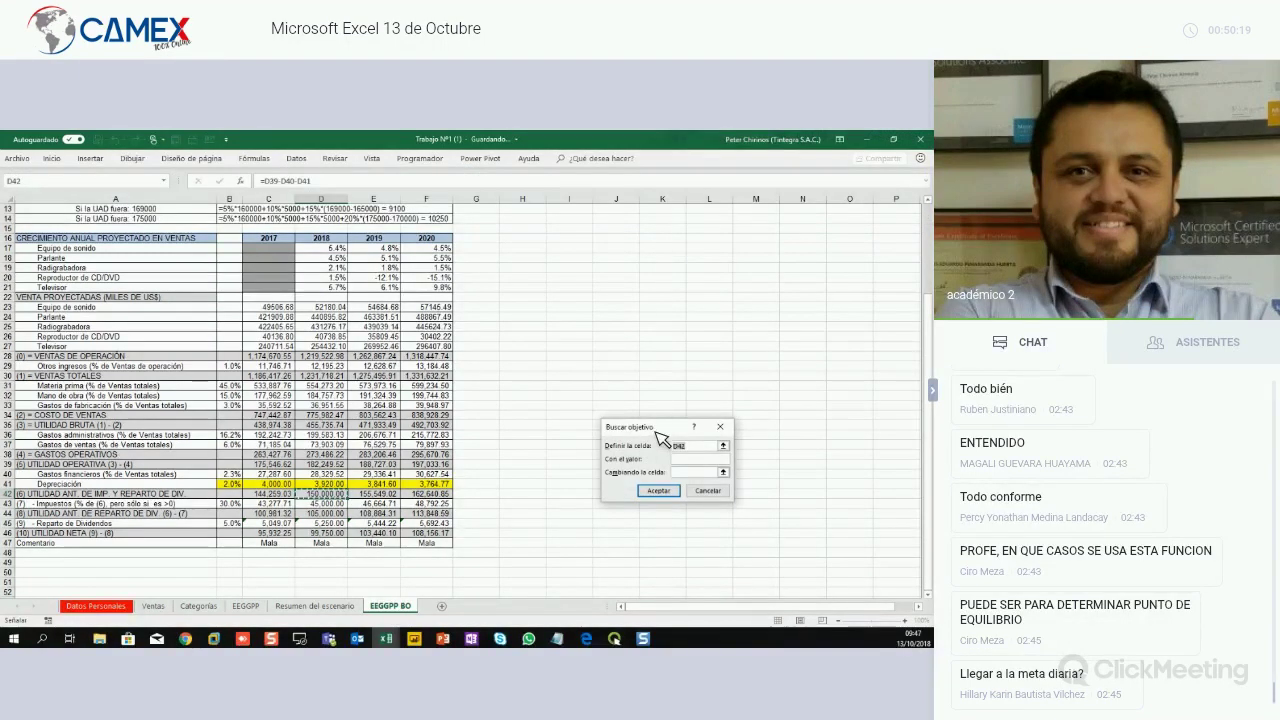
pyautogui.moveTo(662, 430); pyautogui.dragTo(517, 438)
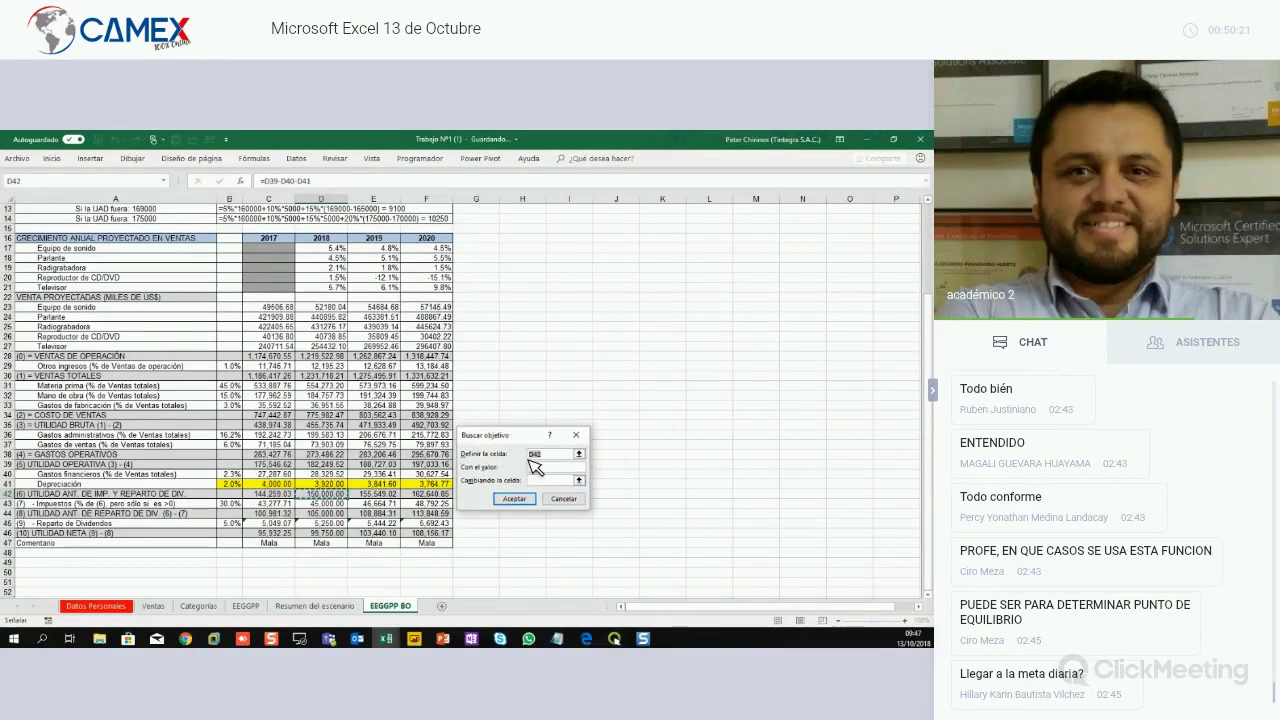
pyautogui.click(545, 466)
pyautogui.write('150000')
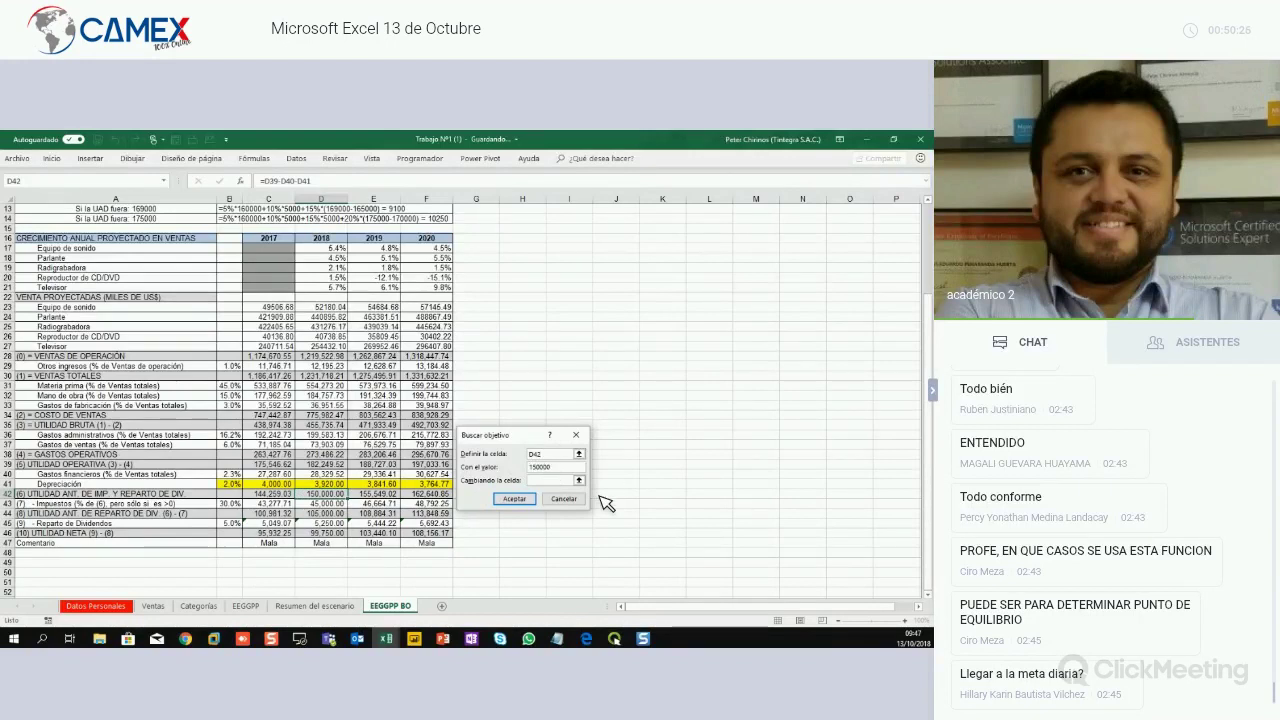
pyautogui.click(550, 482)
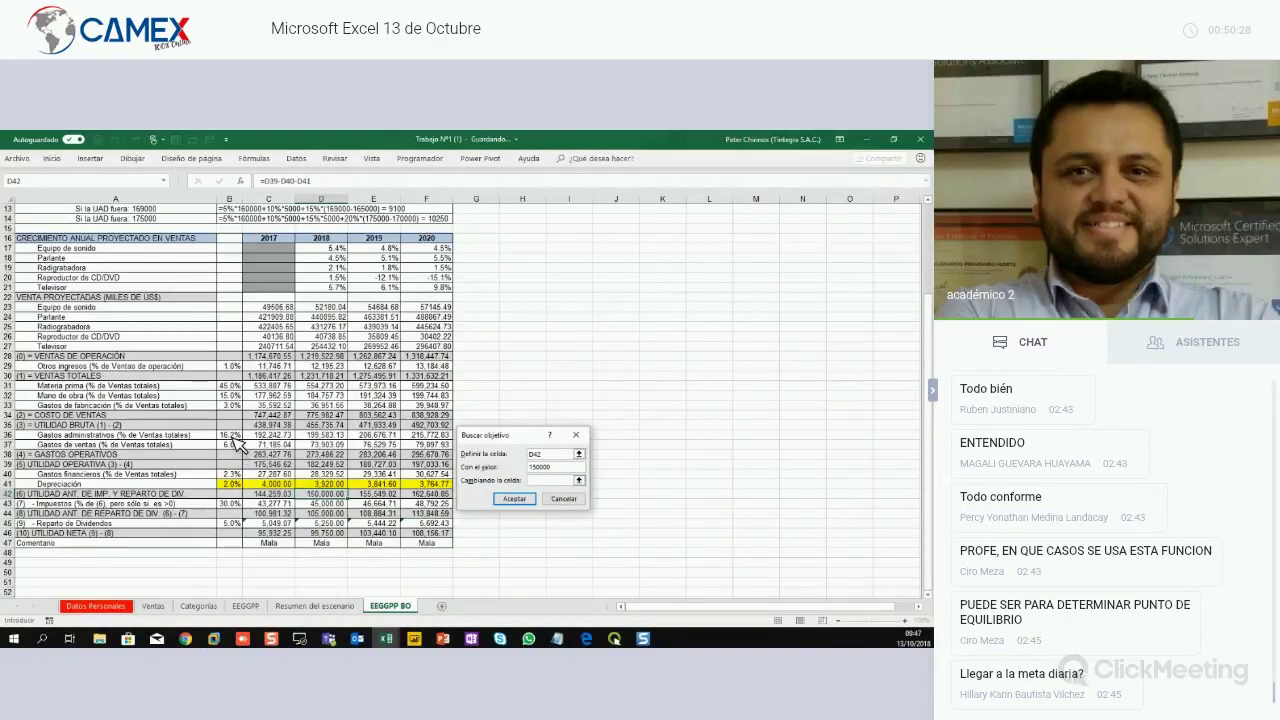
pyautogui.click(232, 437)
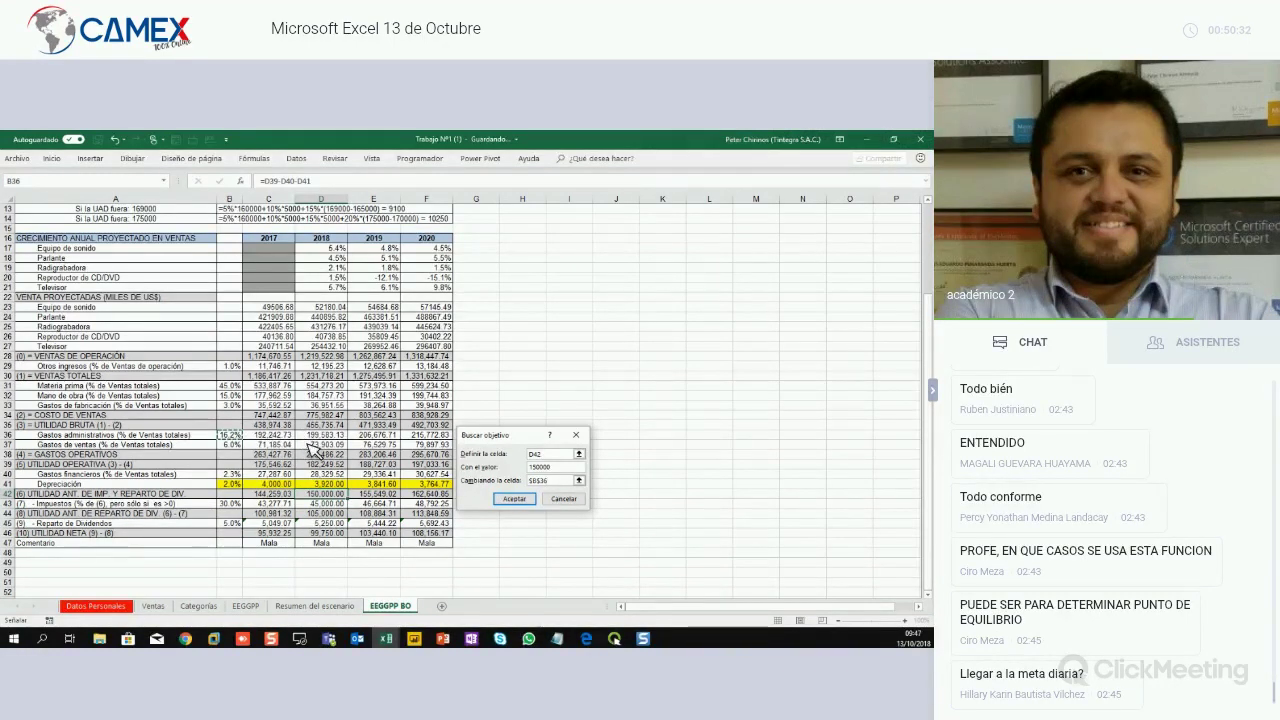
pyautogui.click(514, 499)
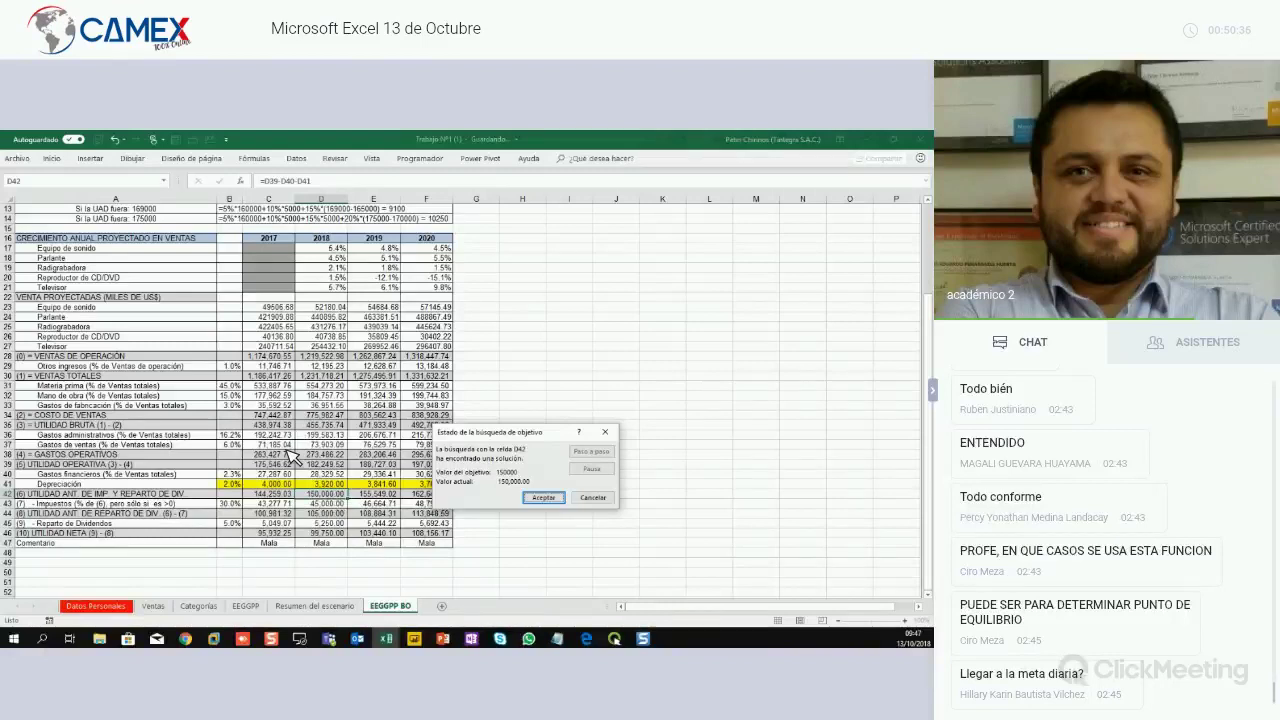
pyautogui.click(552, 498)
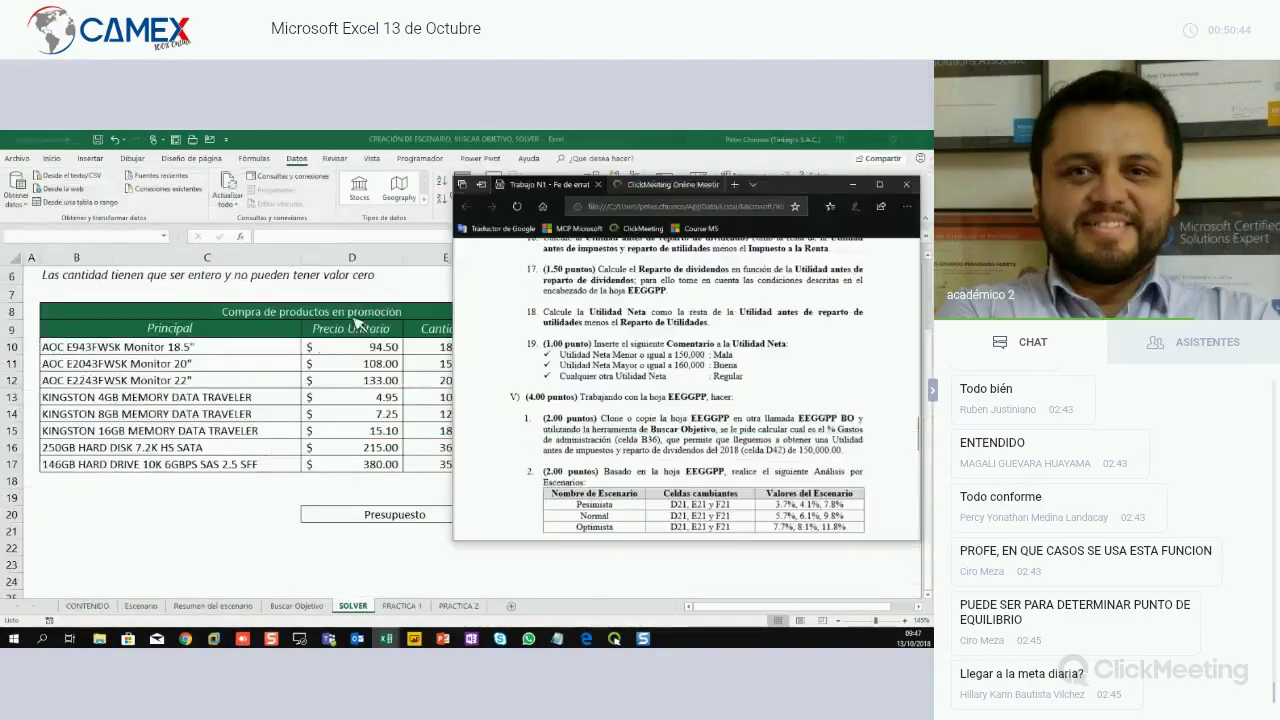
pyautogui.click(24, 350)
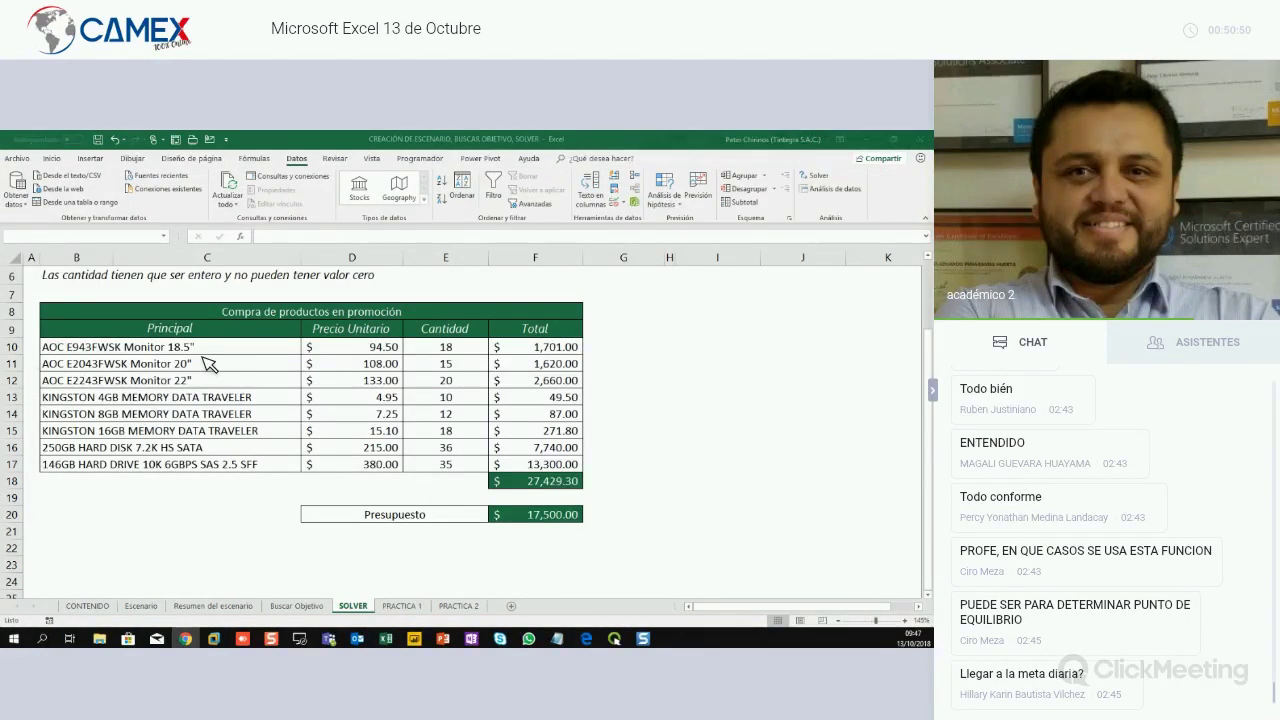
pyautogui.click(567, 489)
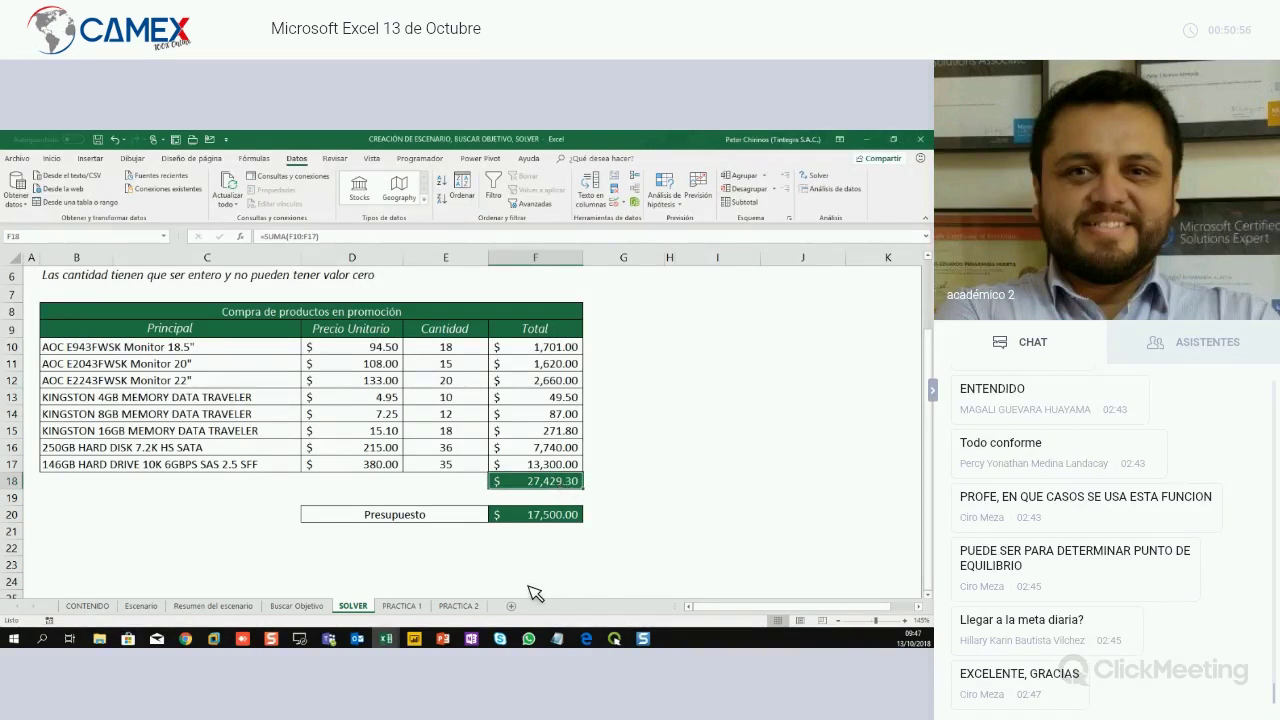
pyautogui.click(548, 518)
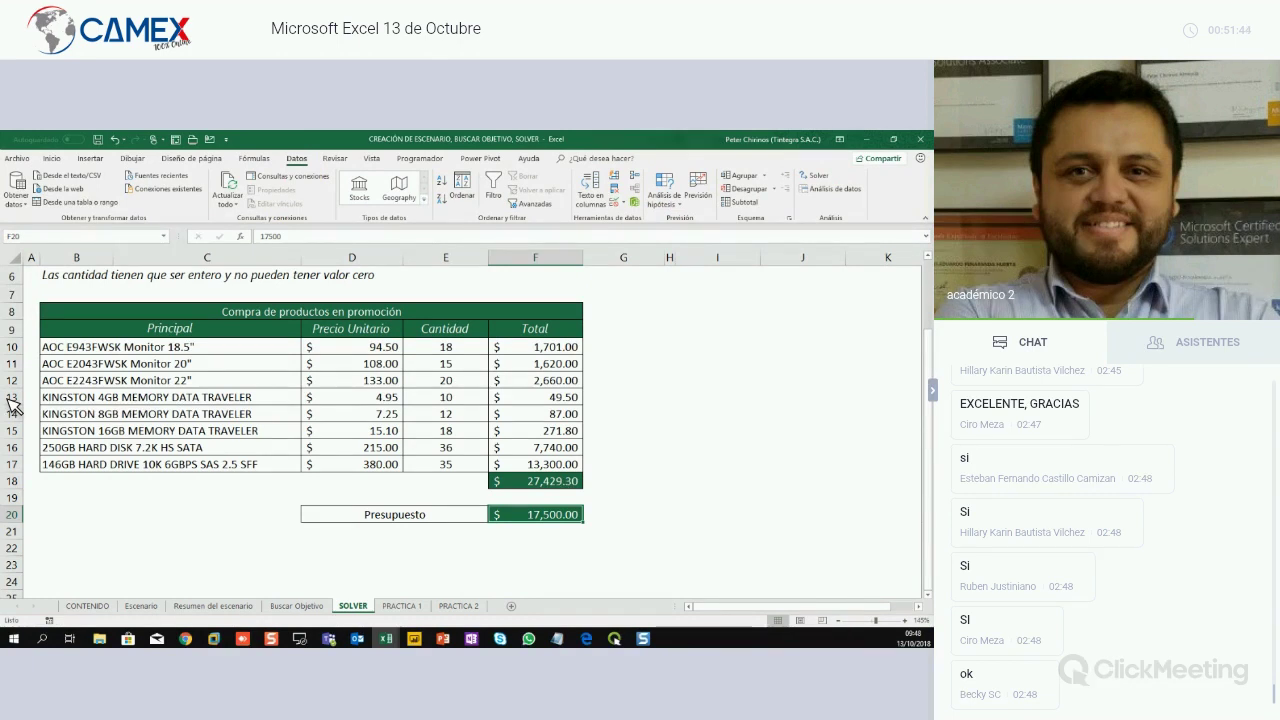
pyautogui.click(620, 449)
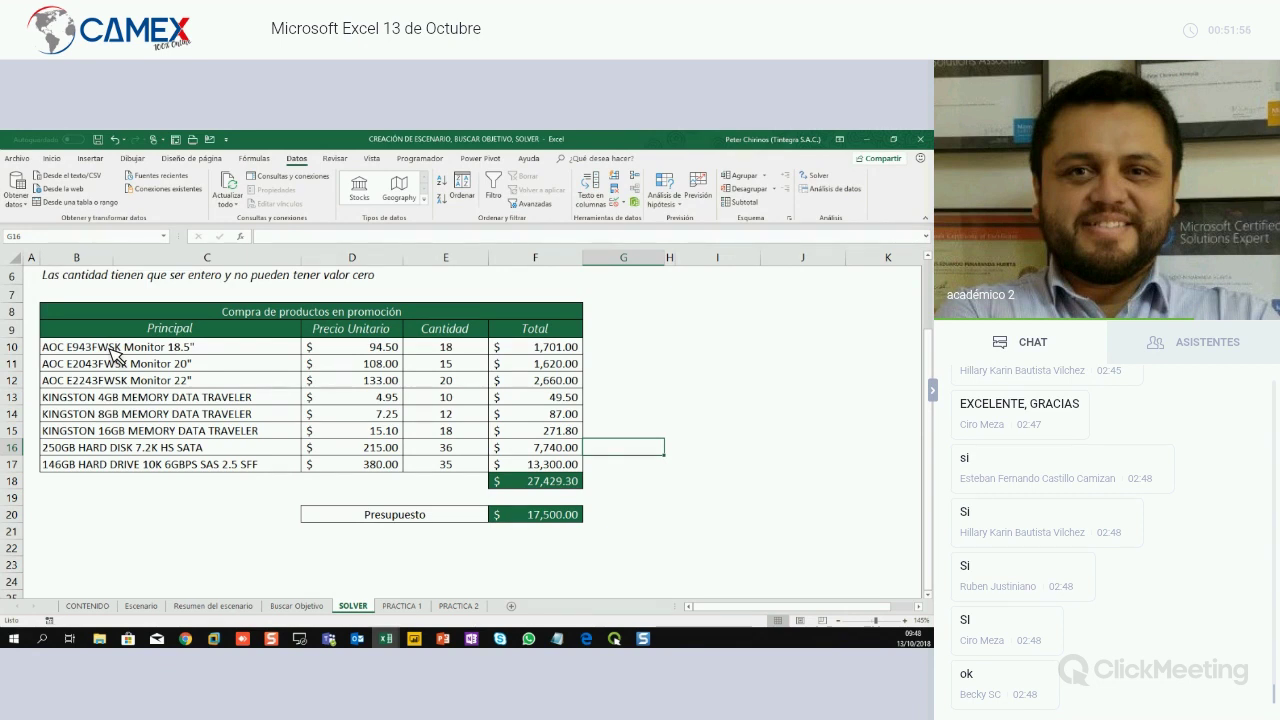
pyautogui.moveTo(111, 349); pyautogui.dragTo(224, 465)
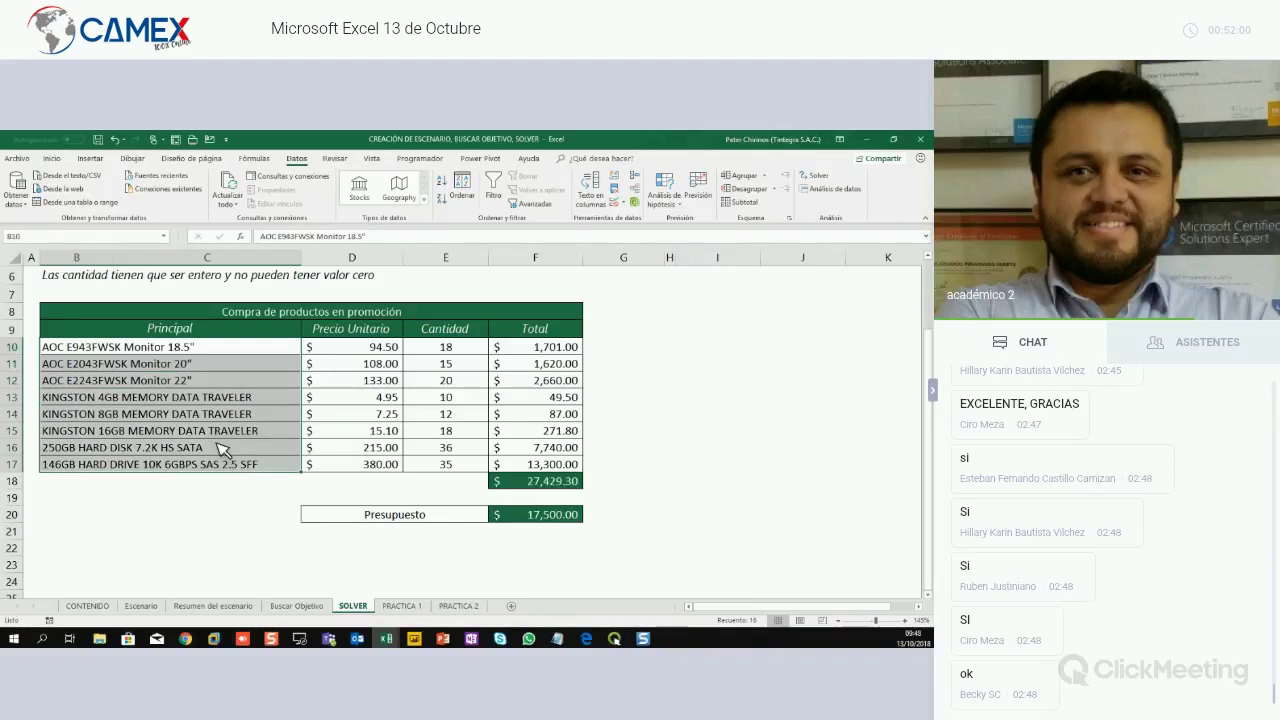
pyautogui.click(233, 364)
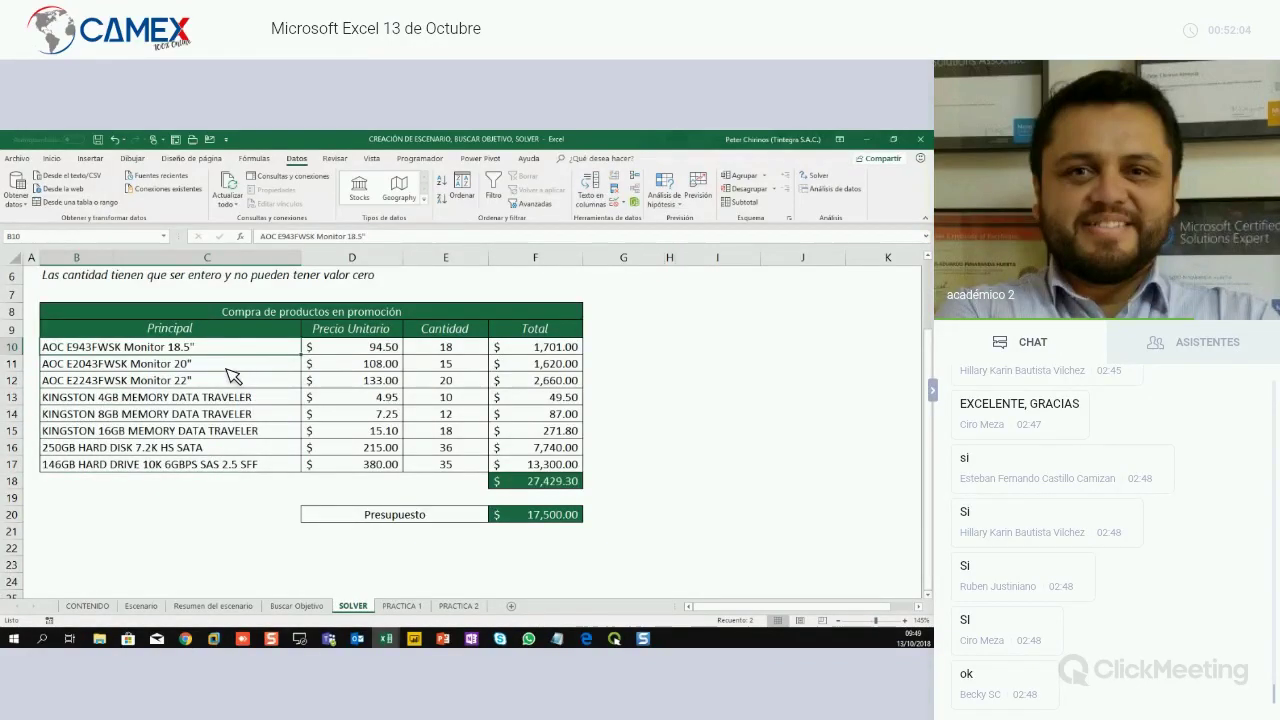
pyautogui.press('Down')
pyautogui.press('Down')
pyautogui.press('Down')
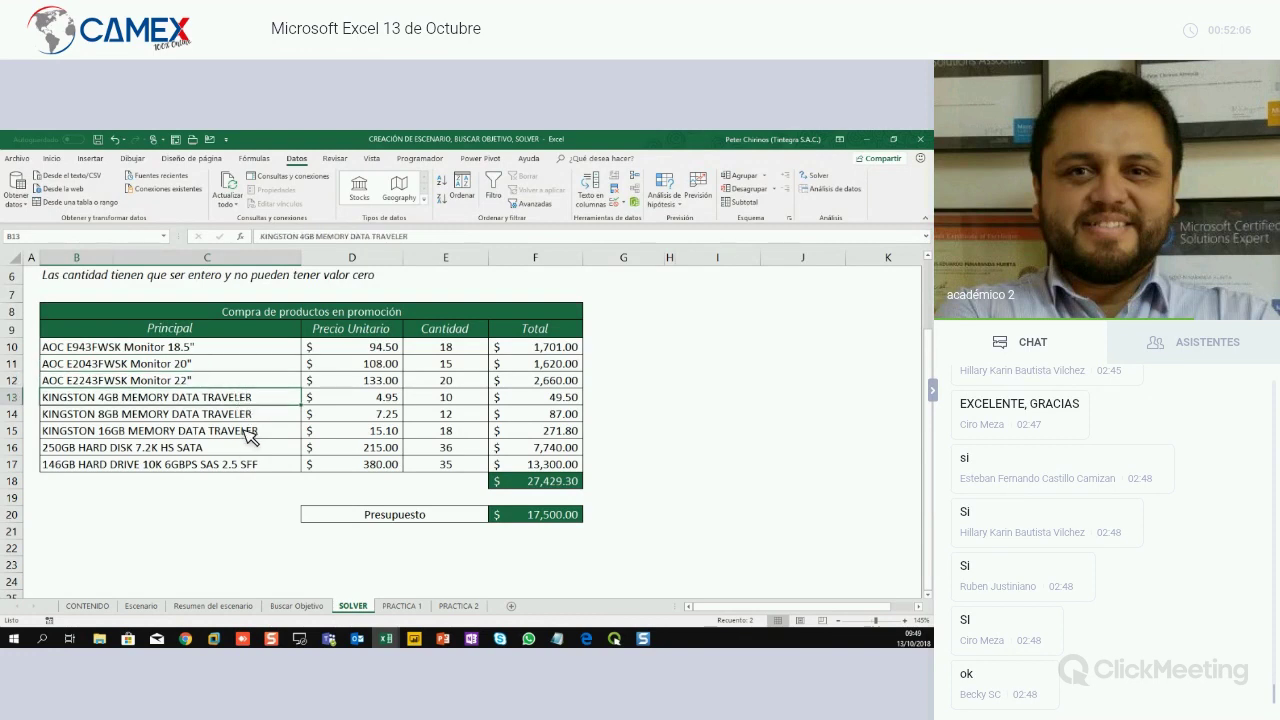
pyautogui.click(372, 365)
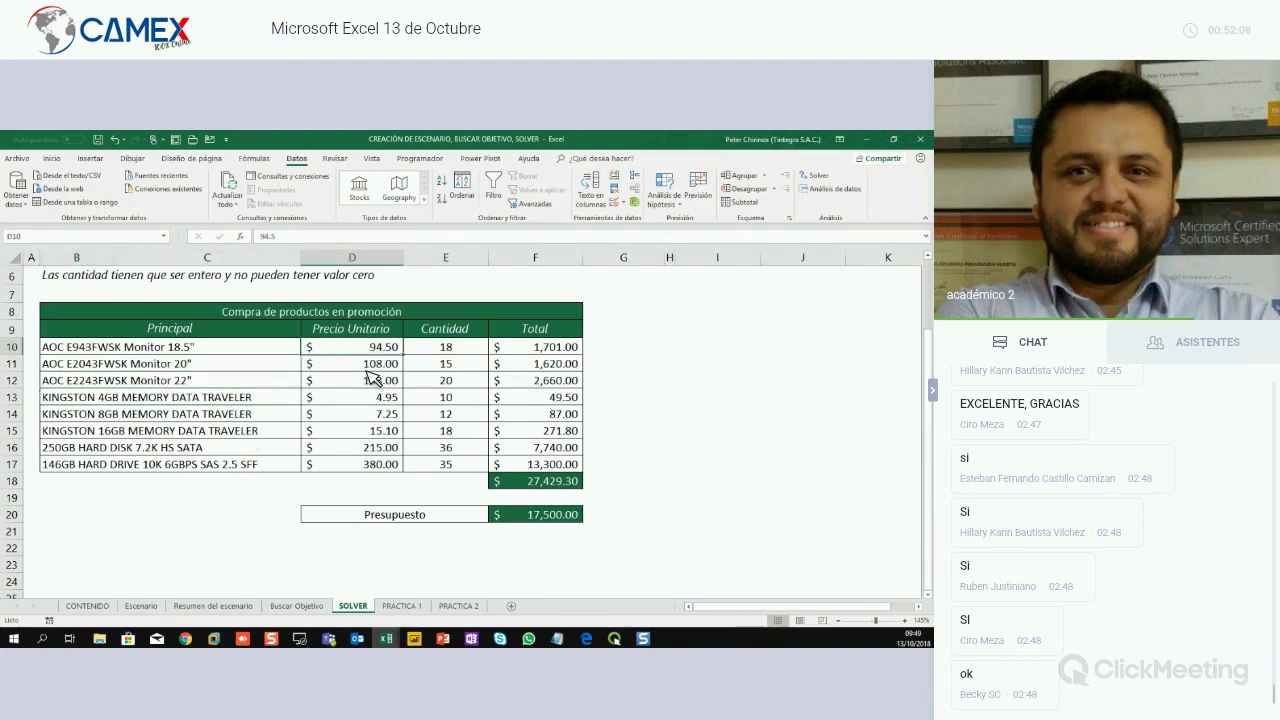
pyautogui.press('Down')
pyautogui.press('Down')
pyautogui.press('Down')
pyautogui.press('Down')
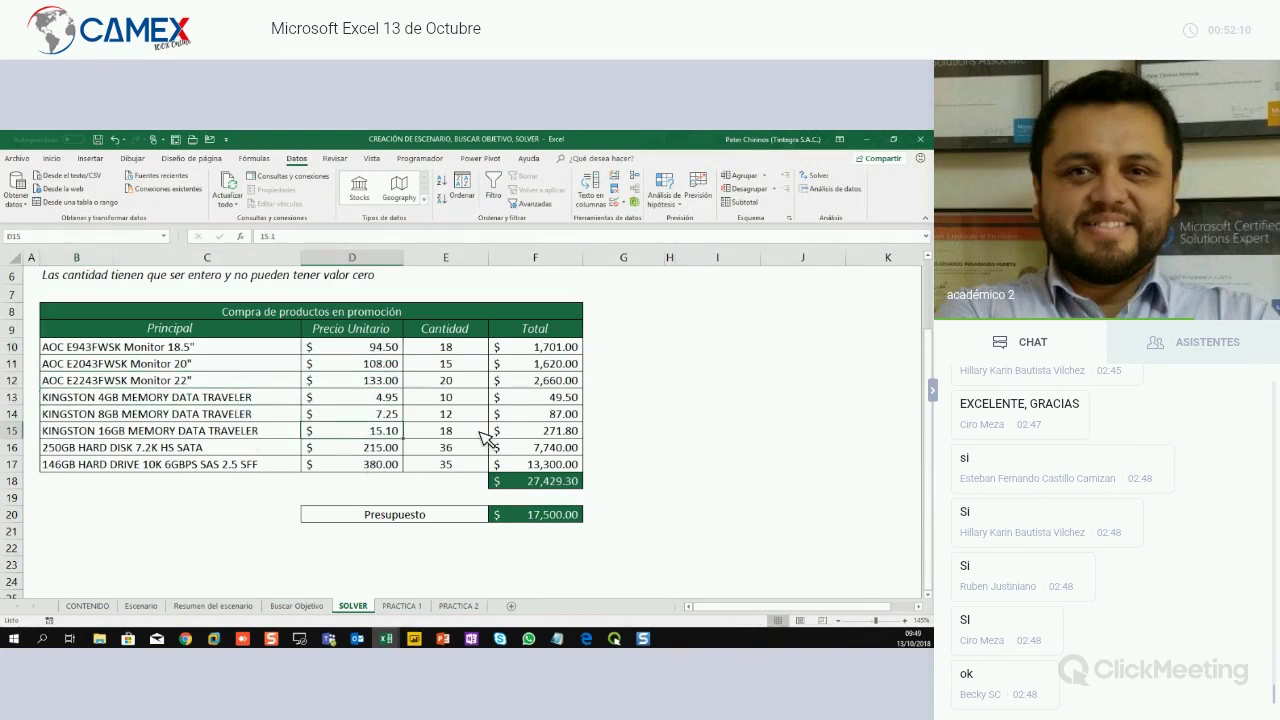
pyautogui.click(471, 362)
pyautogui.press('Down')
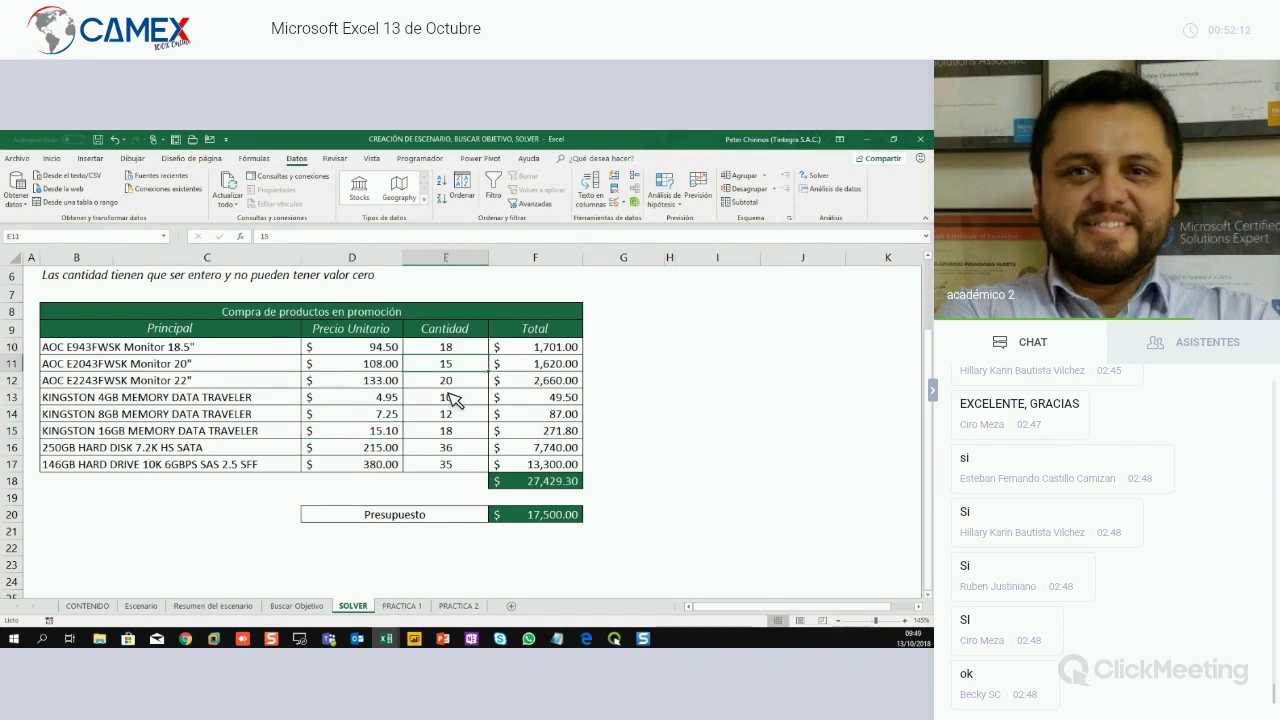
pyautogui.press('Down')
pyautogui.press('Down')
pyautogui.press('Down')
pyautogui.press('Down')
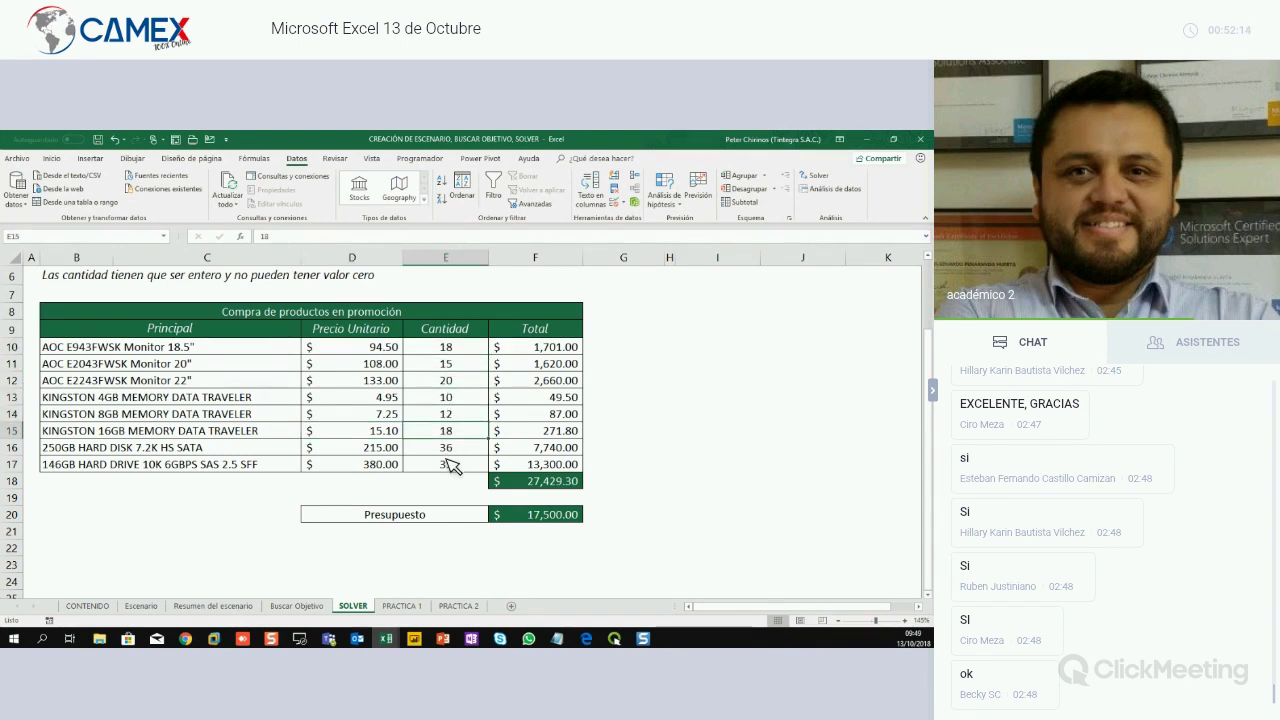
pyautogui.press('Down')
pyautogui.click(538, 352)
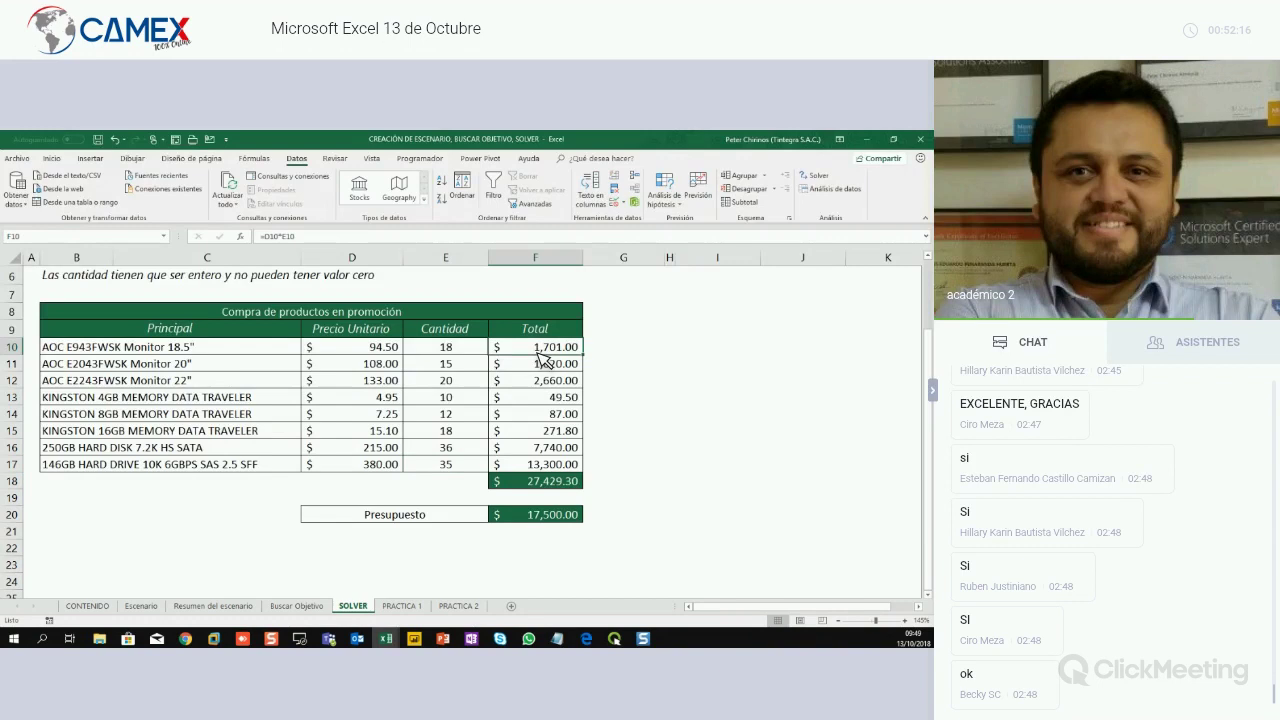
pyautogui.click(548, 480)
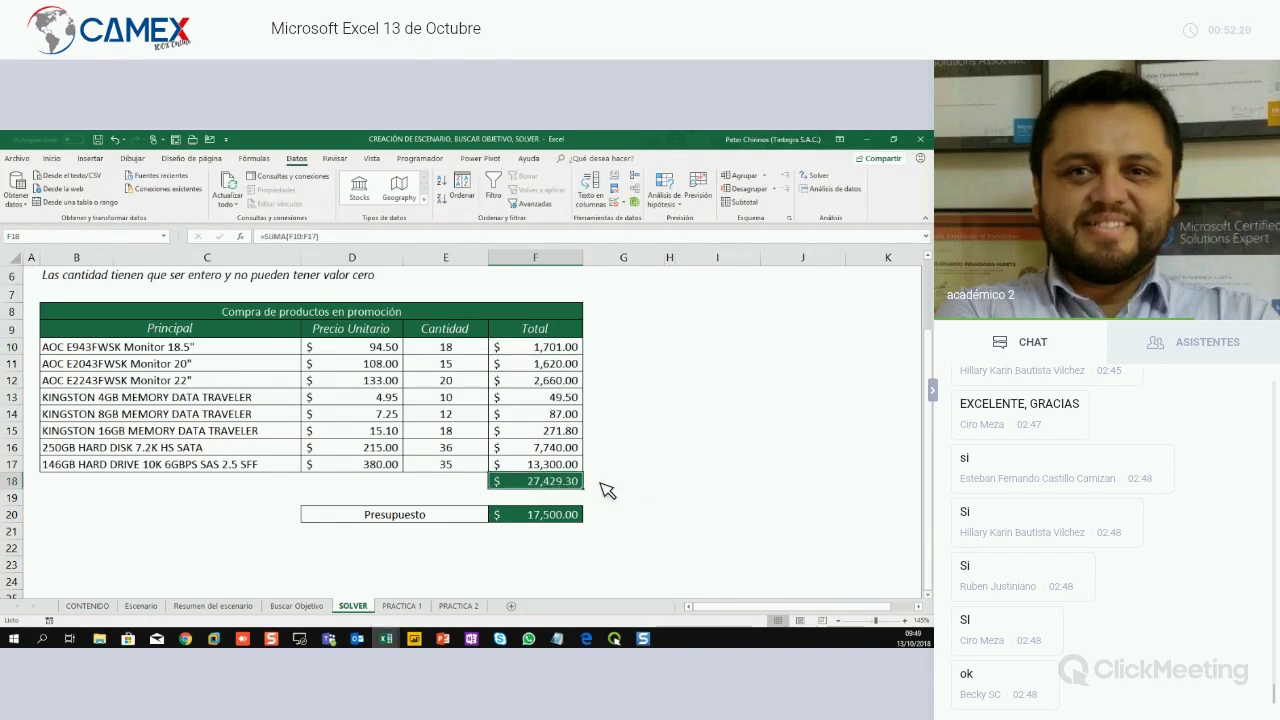
pyautogui.moveTo(620, 484); pyautogui.dragTo(440, 488)
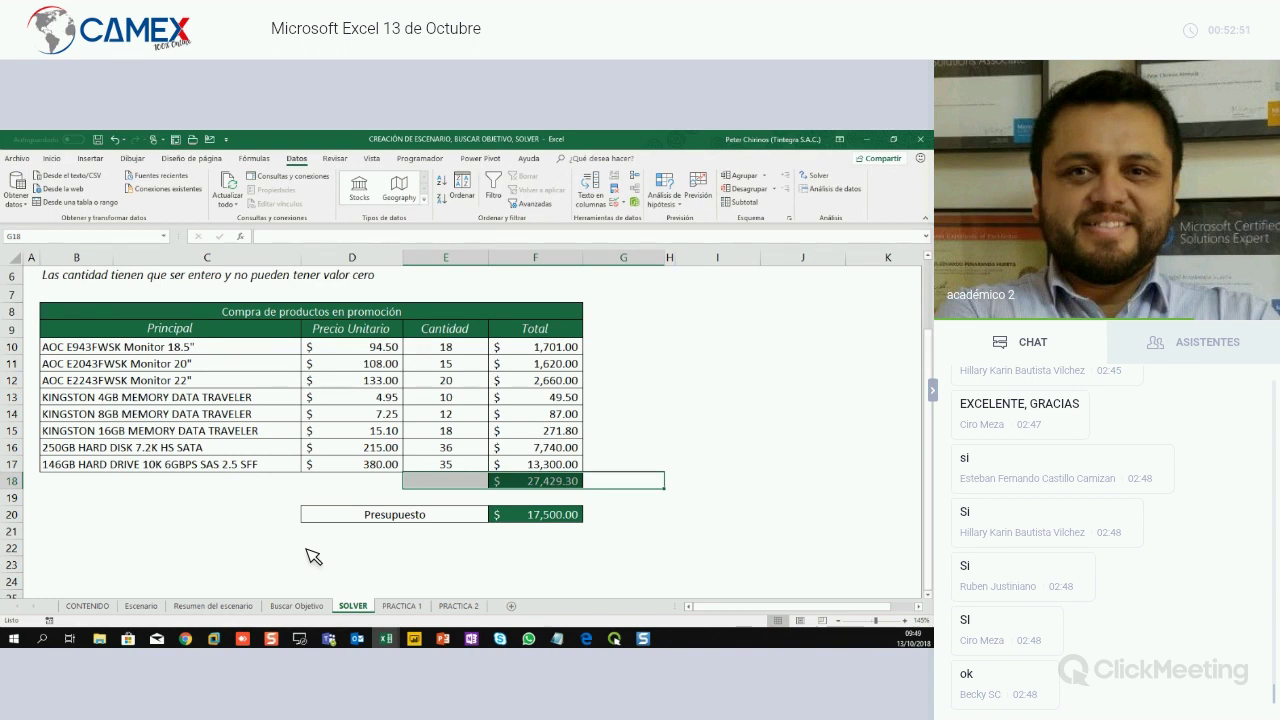
pyautogui.click(555, 524)
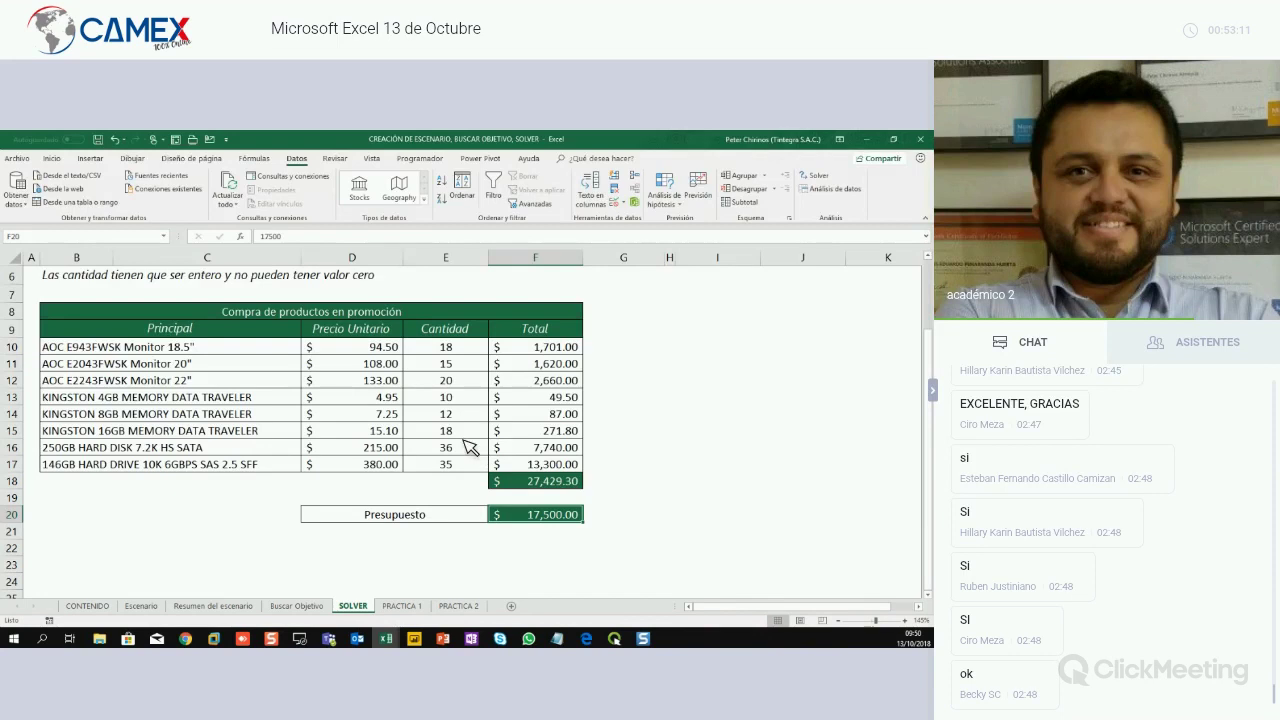
pyautogui.click(467, 432)
pyautogui.click(464, 414)
pyautogui.press('Up')
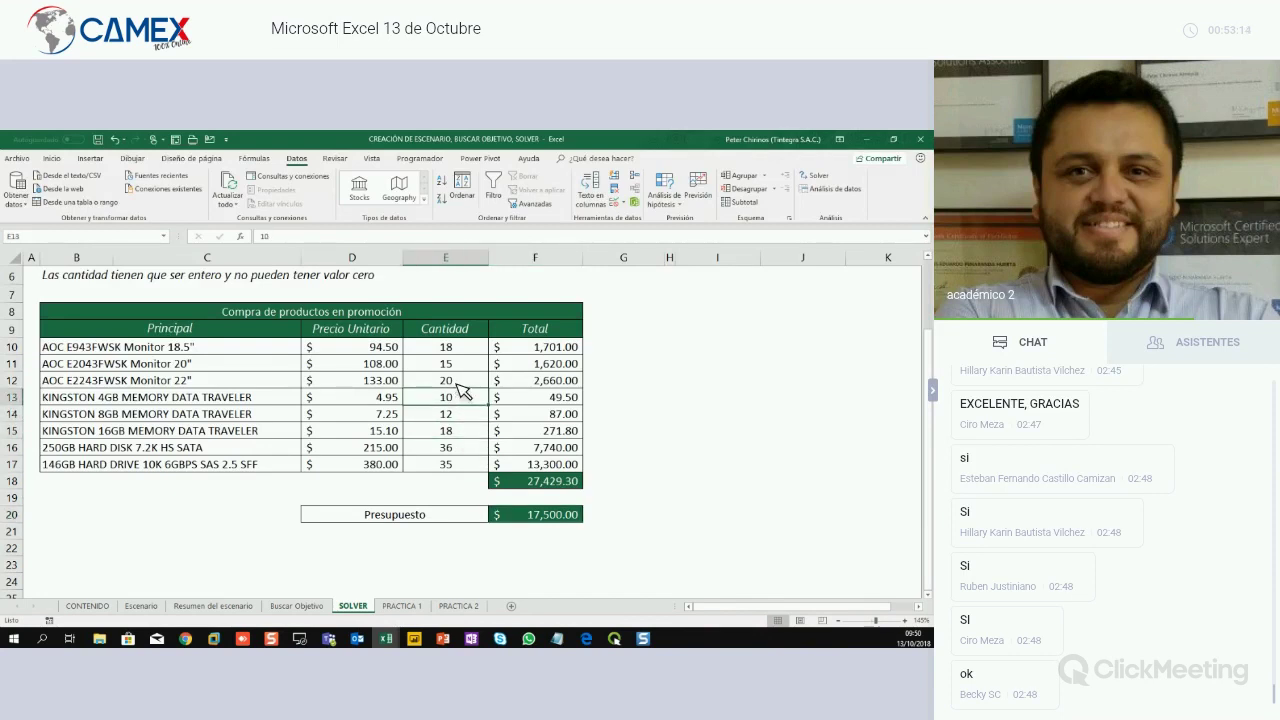
pyautogui.press('Up')
pyautogui.press('Up')
pyautogui.press('Up')
pyautogui.press('Down')
pyautogui.press('Down')
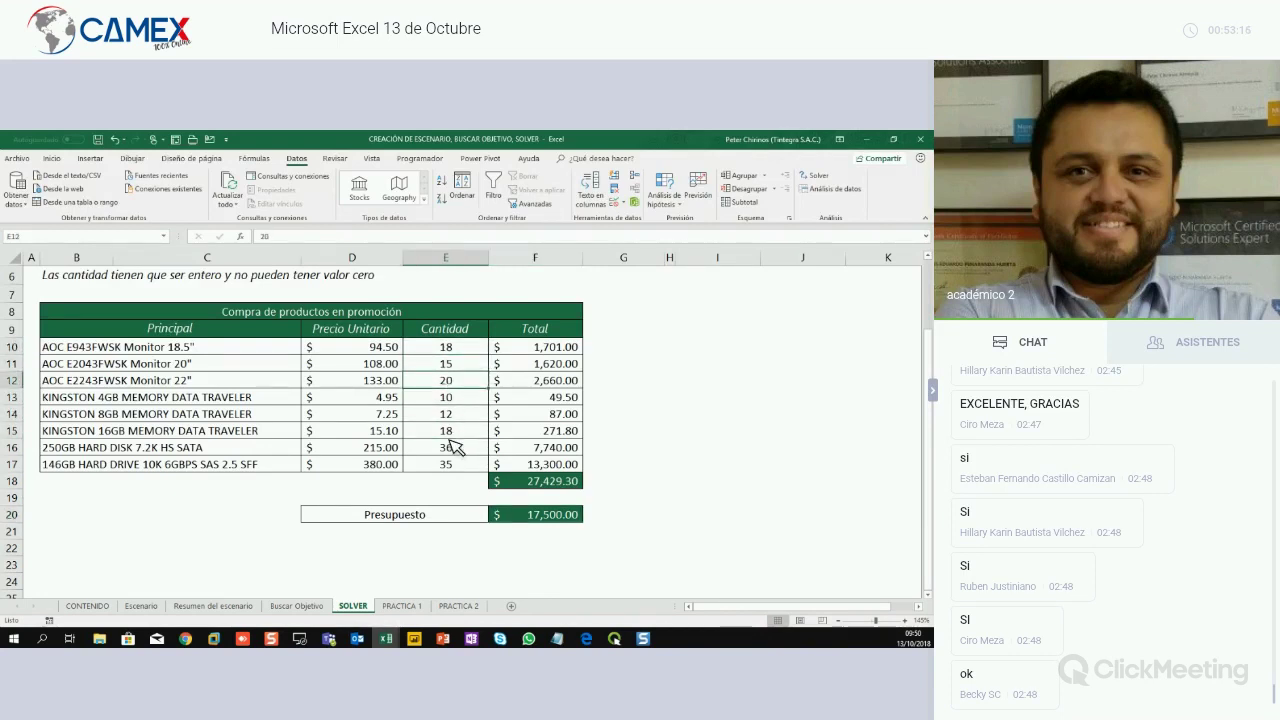
pyautogui.press('Down')
pyautogui.press('Down')
pyautogui.press('Down')
pyautogui.press('Down')
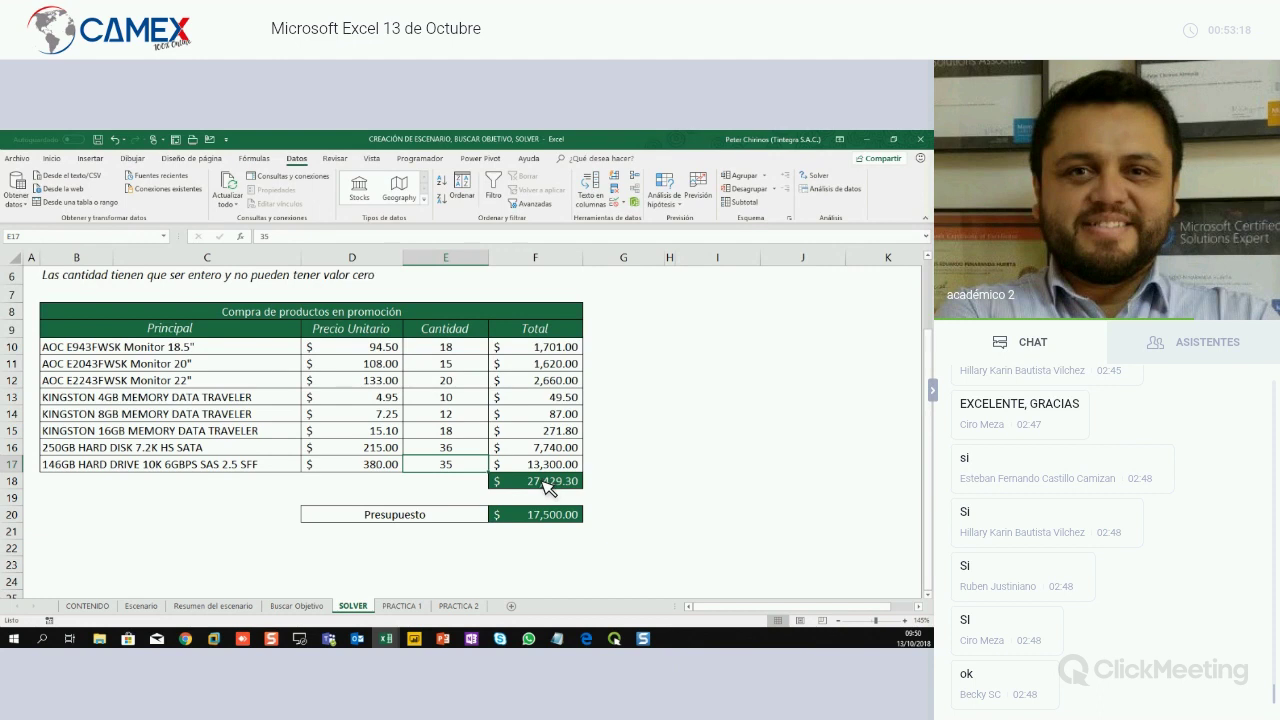
pyautogui.click(548, 484)
pyautogui.click(540, 520)
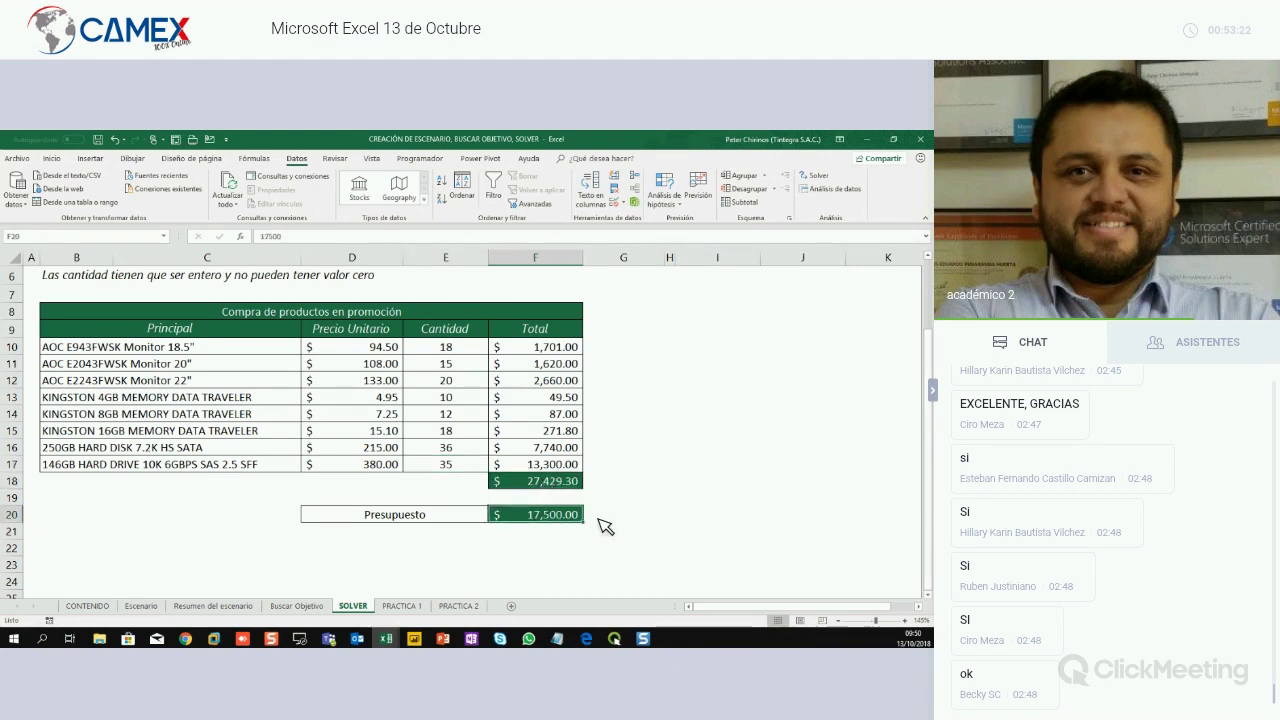
pyautogui.click(449, 418)
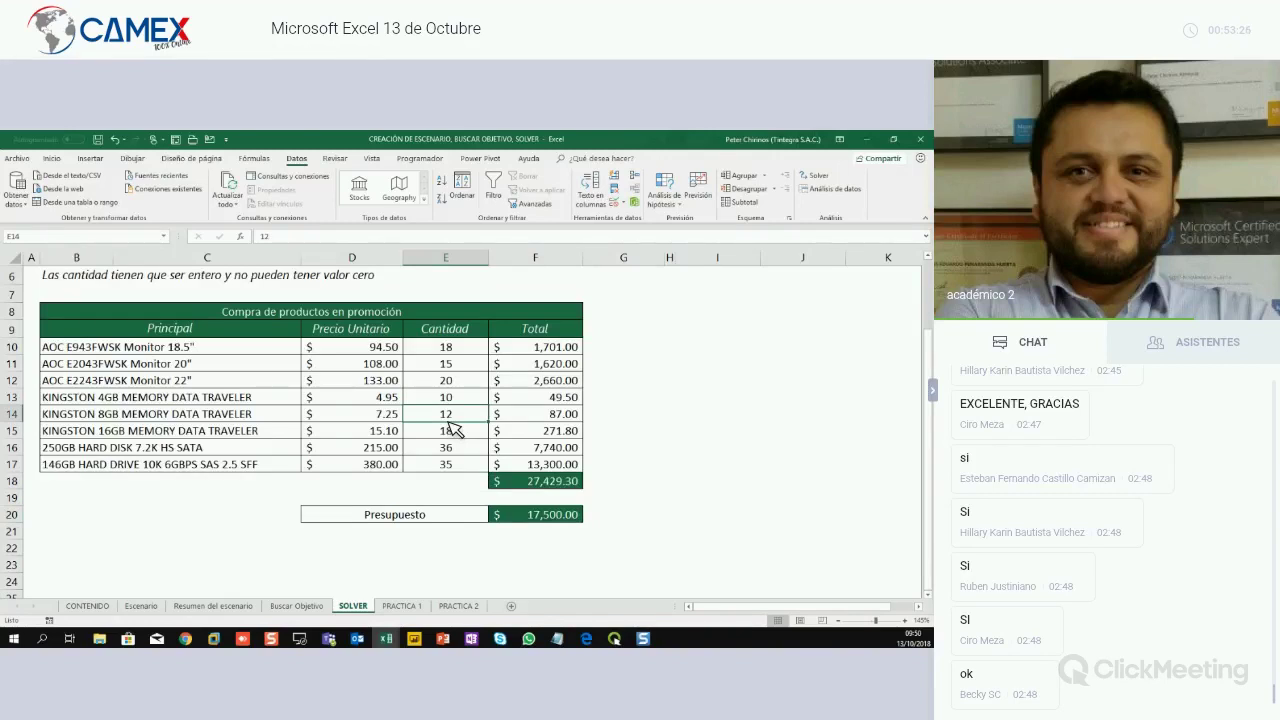
pyautogui.click(450, 400)
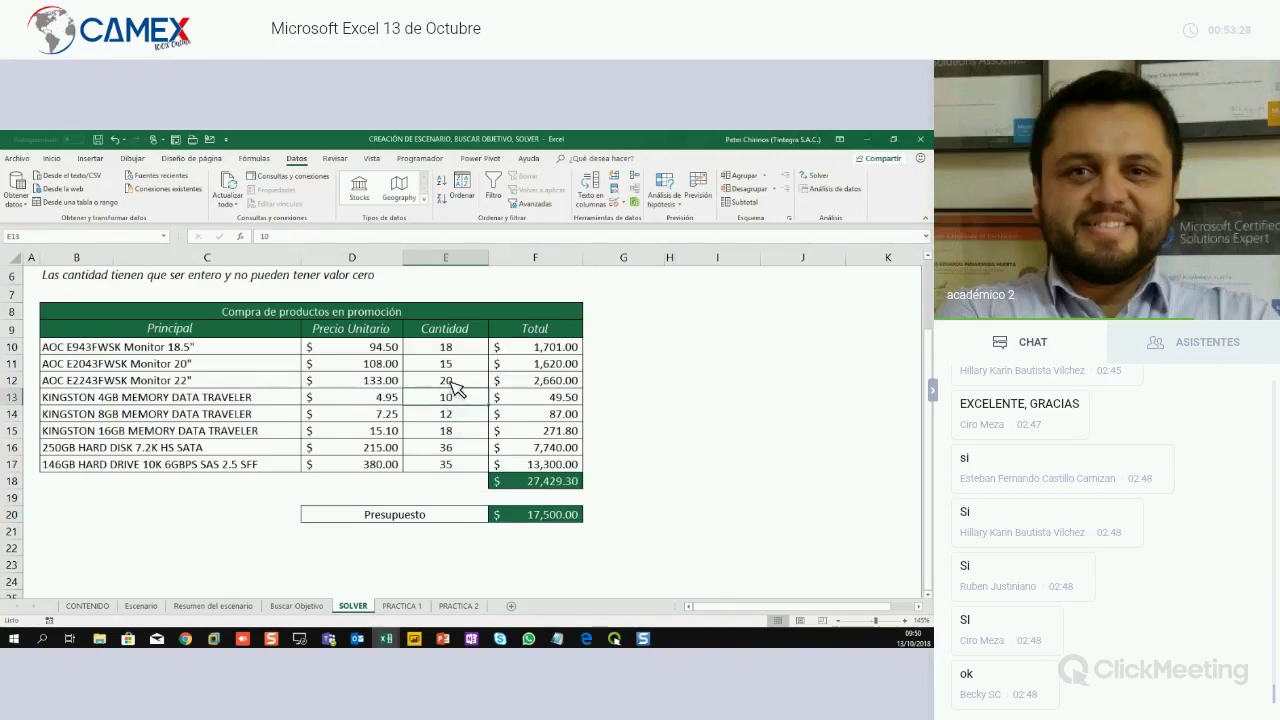
pyautogui.click(455, 381)
pyautogui.click(458, 364)
pyautogui.click(461, 350)
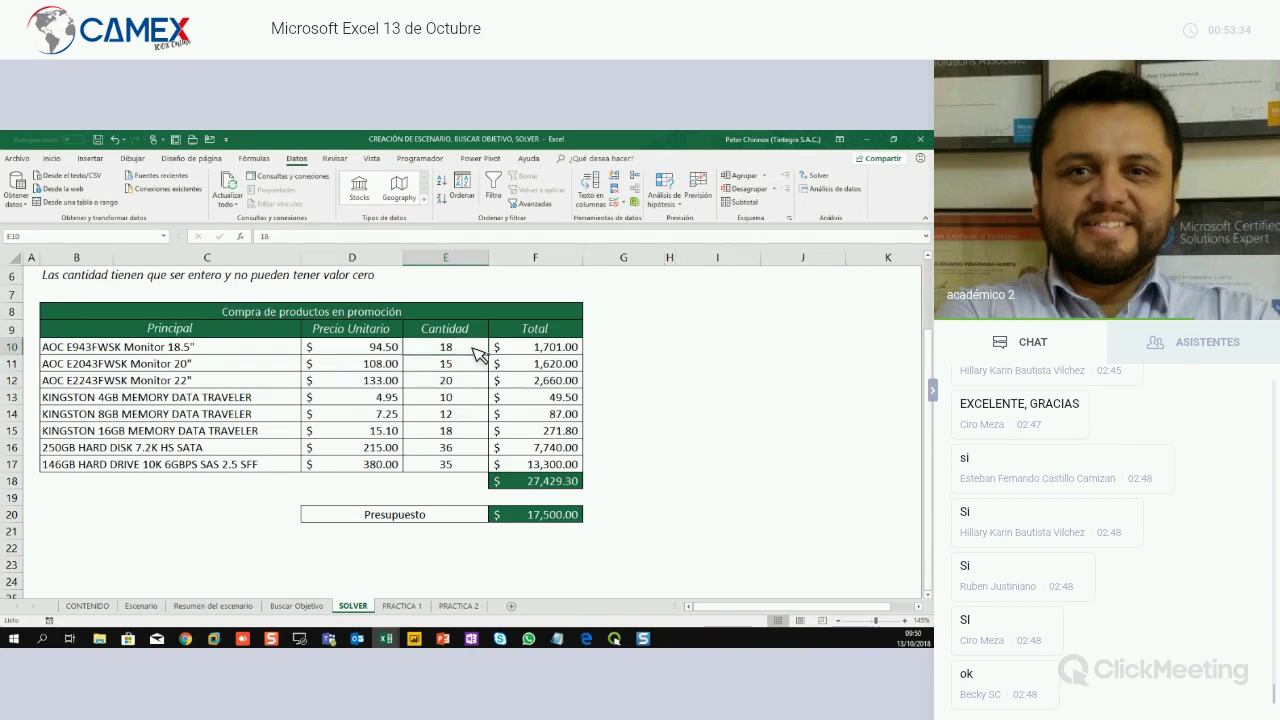
pyautogui.click(443, 453)
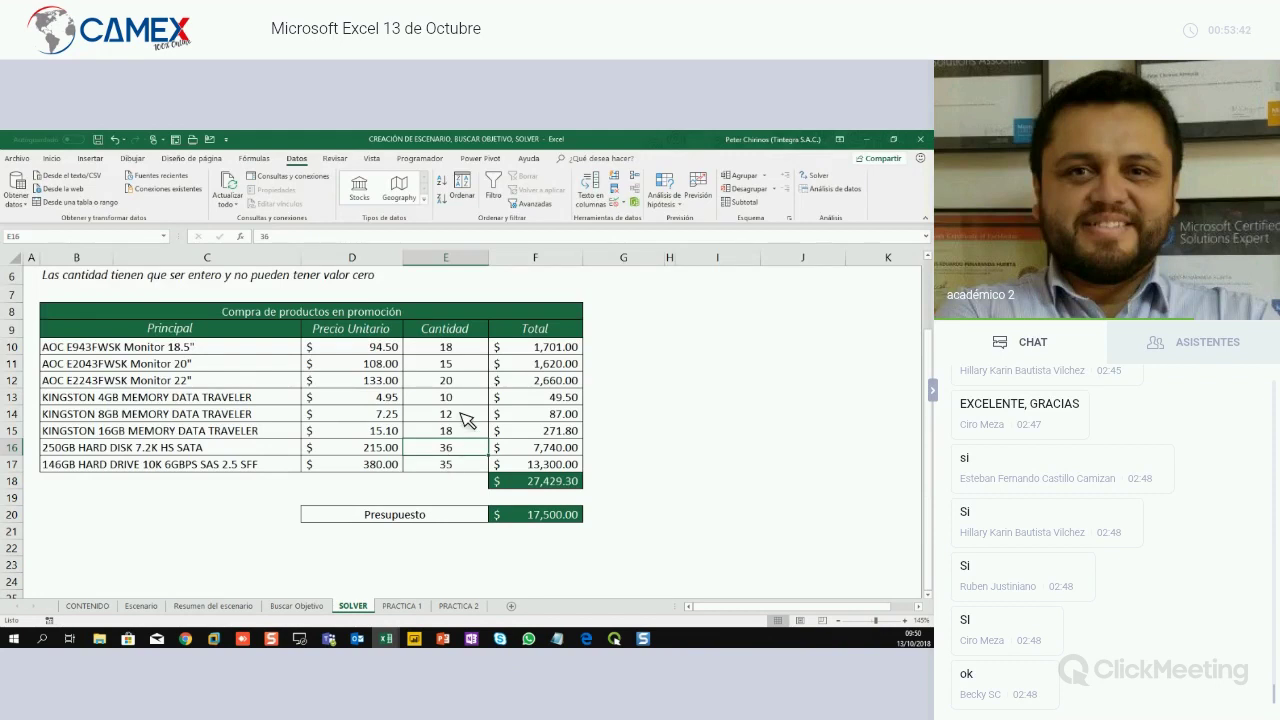
pyautogui.click(466, 419)
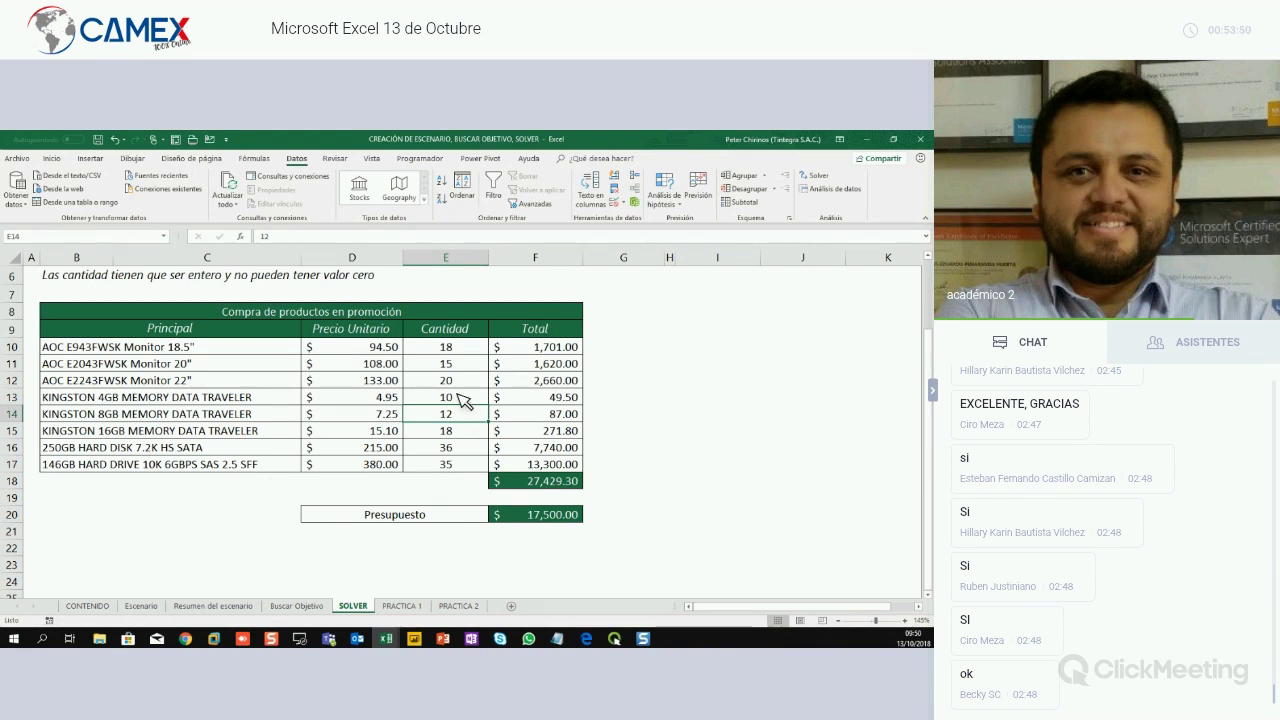
pyautogui.click(449, 363)
pyautogui.click(452, 466)
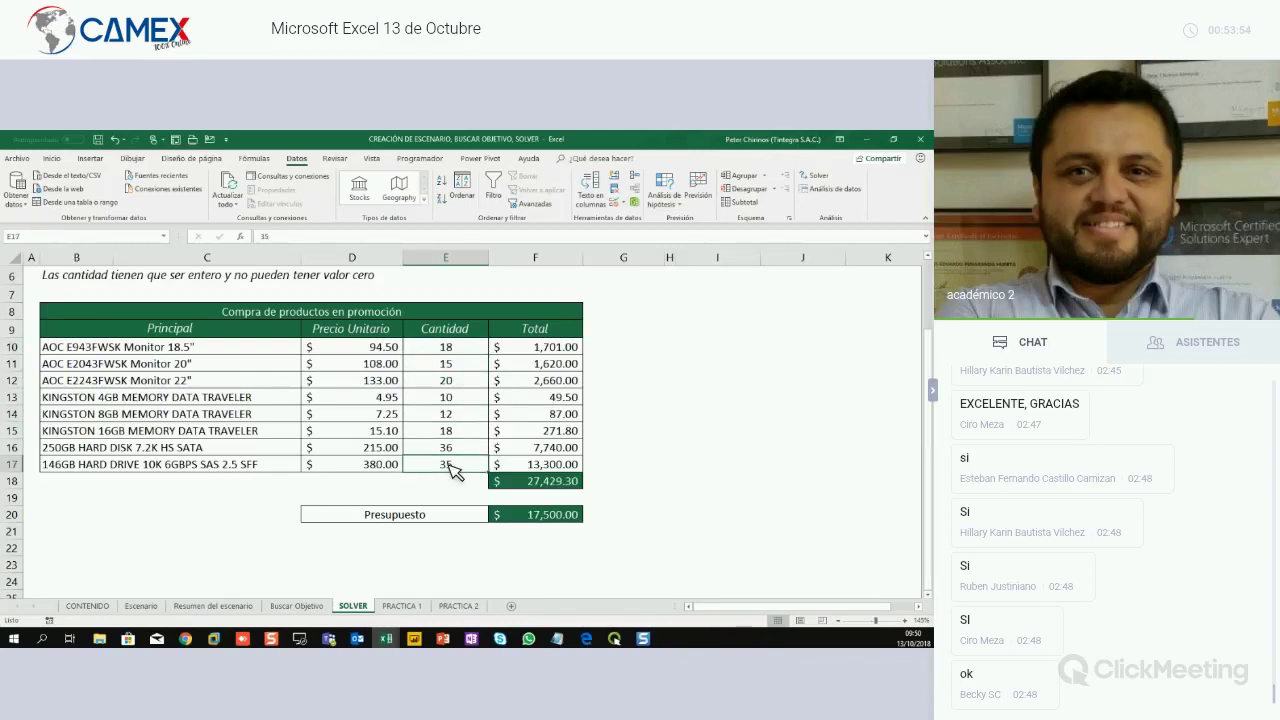
pyautogui.click(449, 364)
pyautogui.click(443, 466)
pyautogui.click(449, 385)
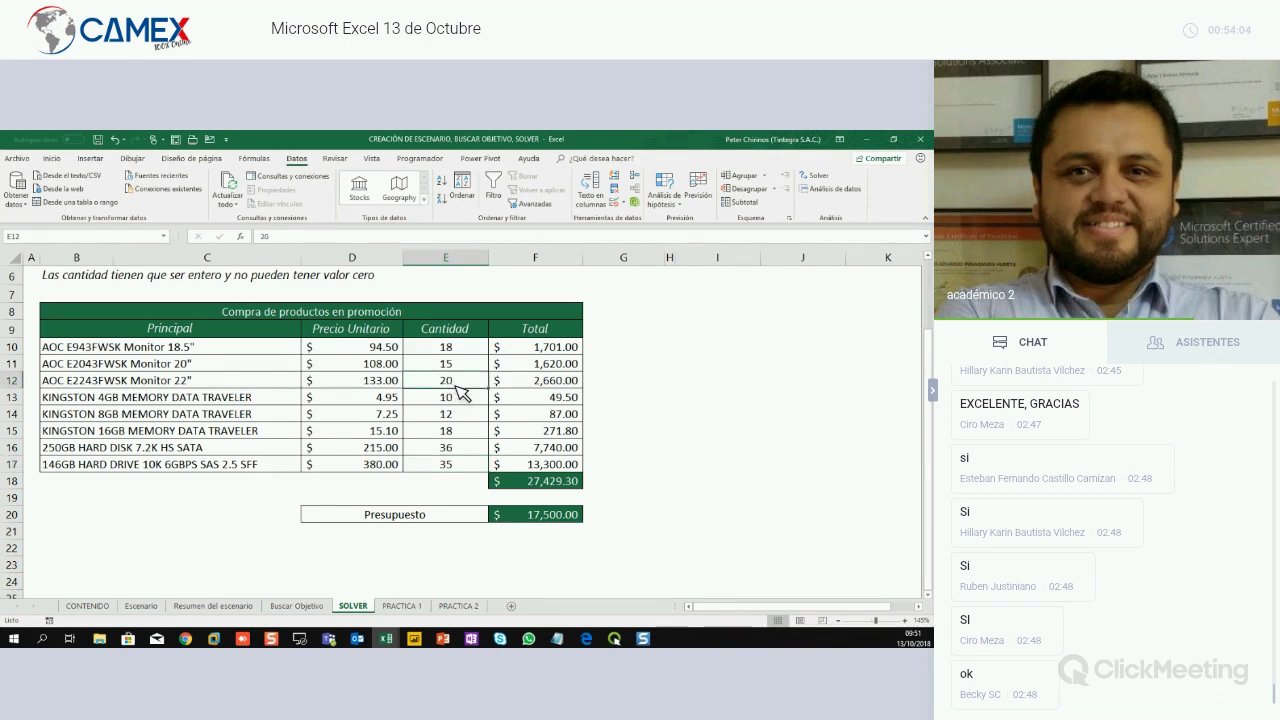
pyautogui.click(16, 381)
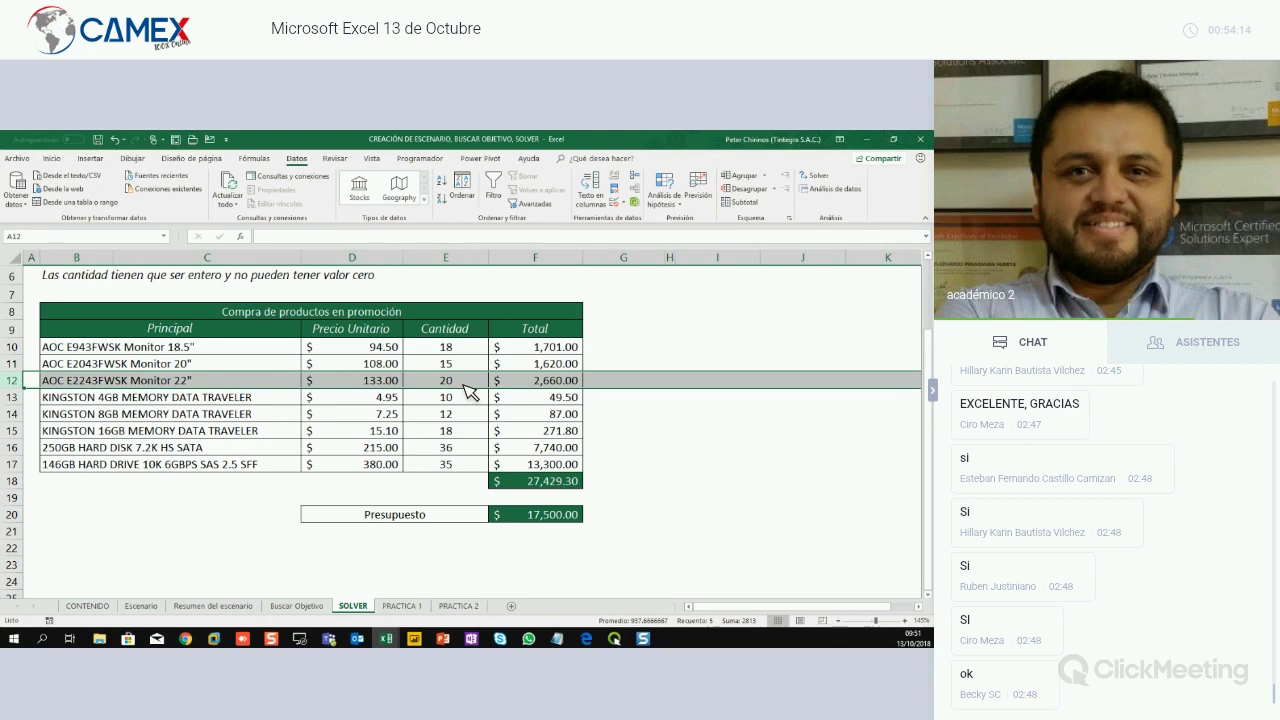
pyautogui.click(461, 397)
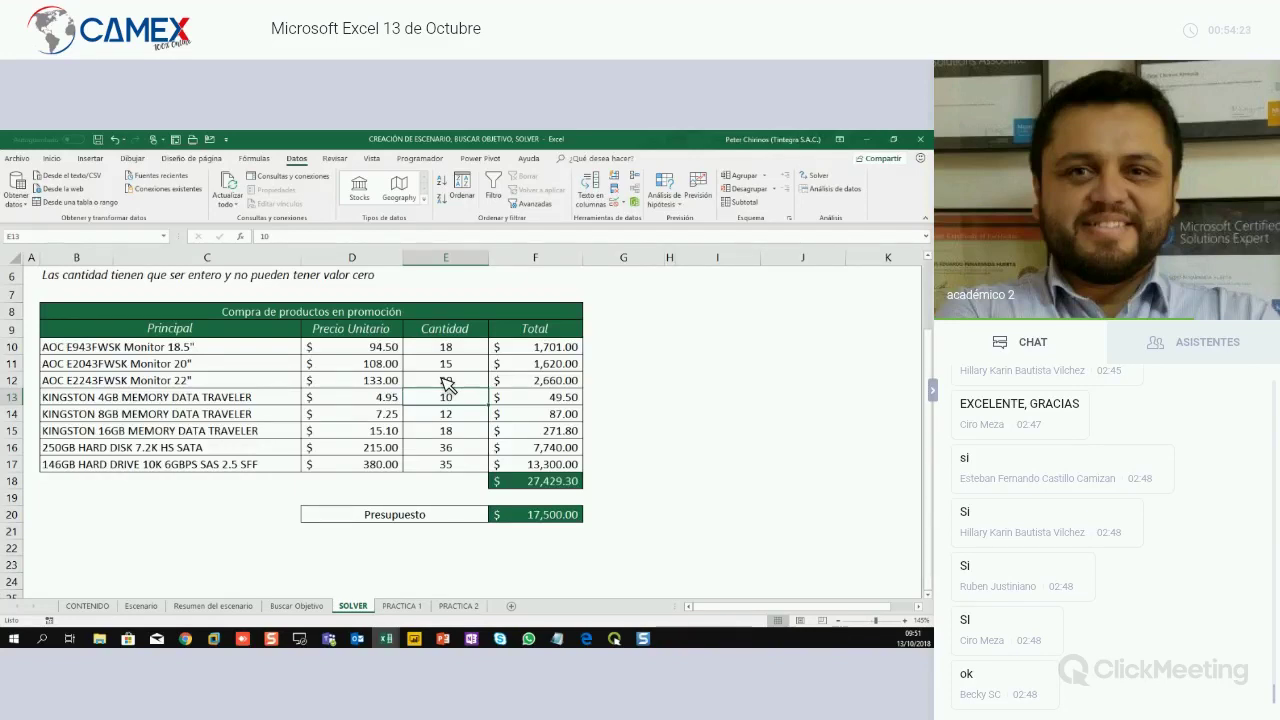
pyautogui.click(444, 415)
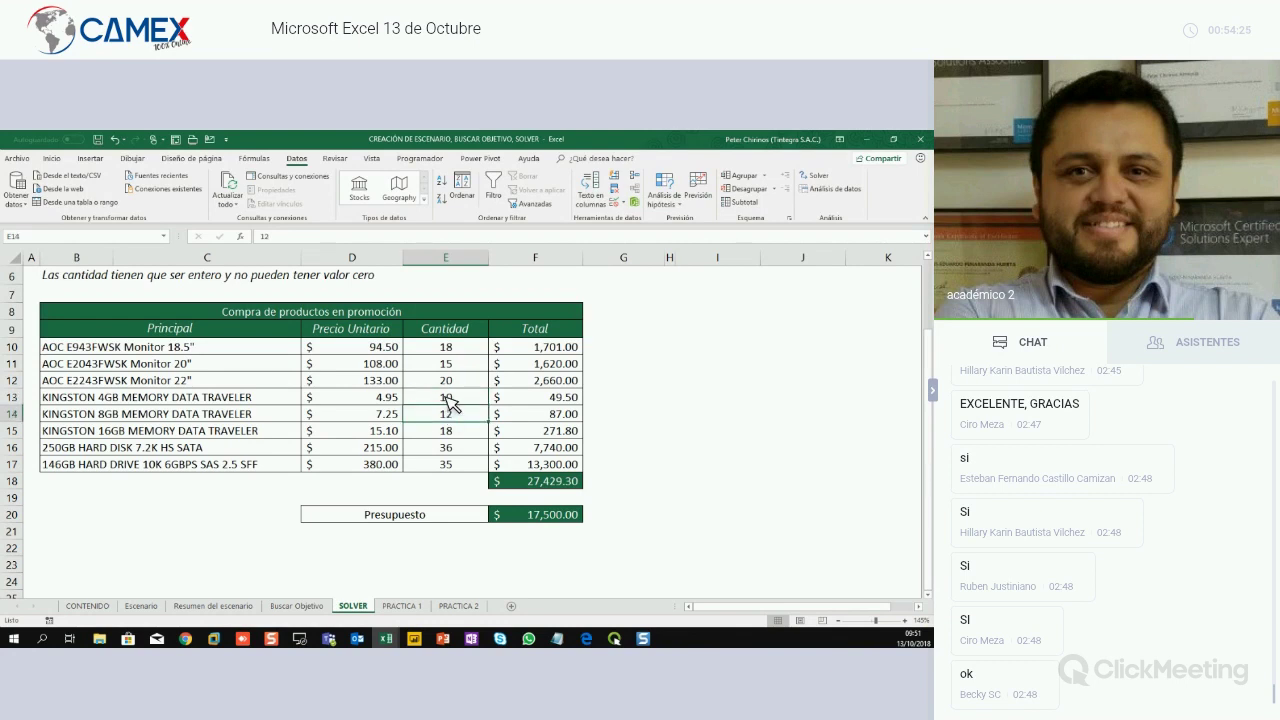
pyautogui.click(453, 383)
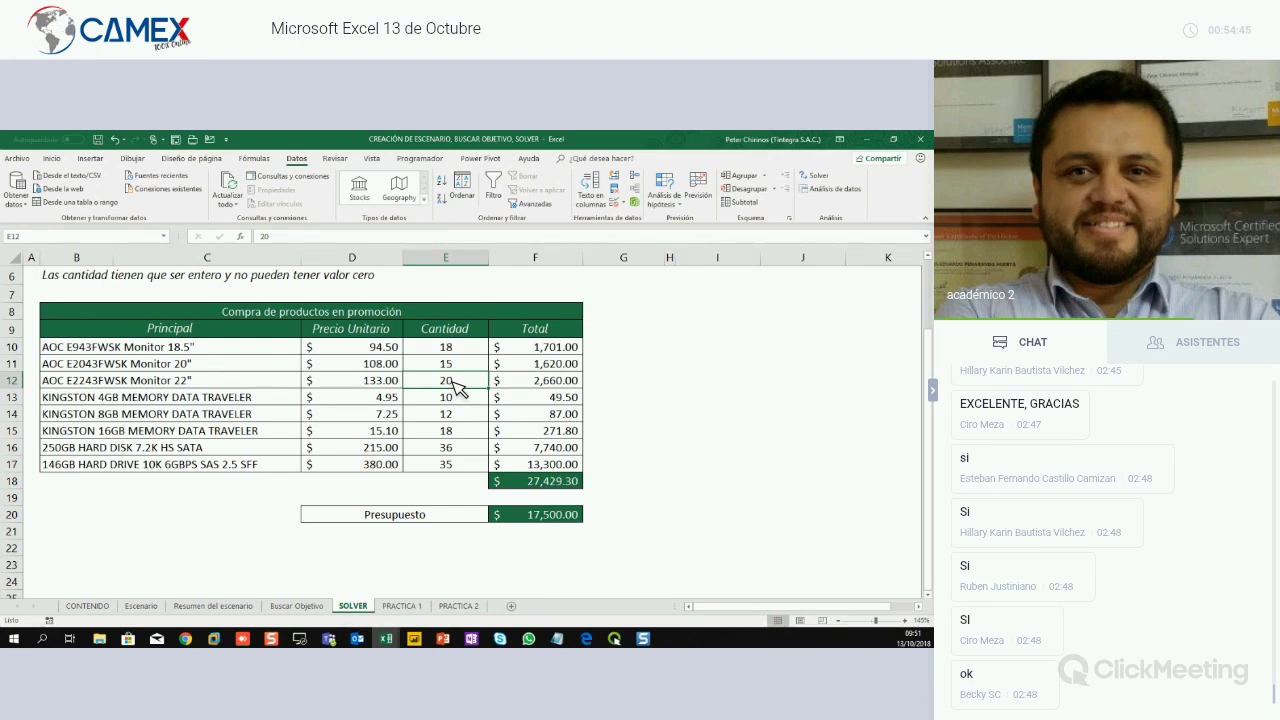
# Open Solver Parameters and delete the existing E10:E17 >= 1 constraint
pyautogui.click(820, 180)
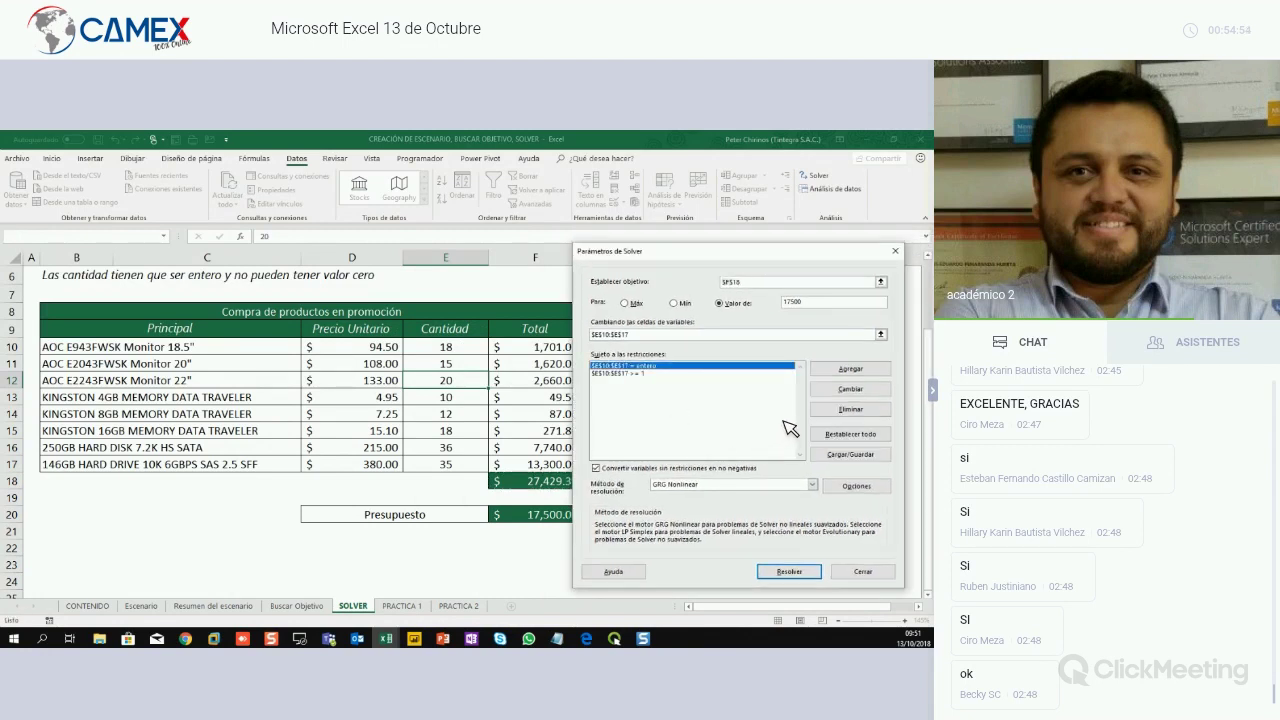
pyautogui.press('Escape')
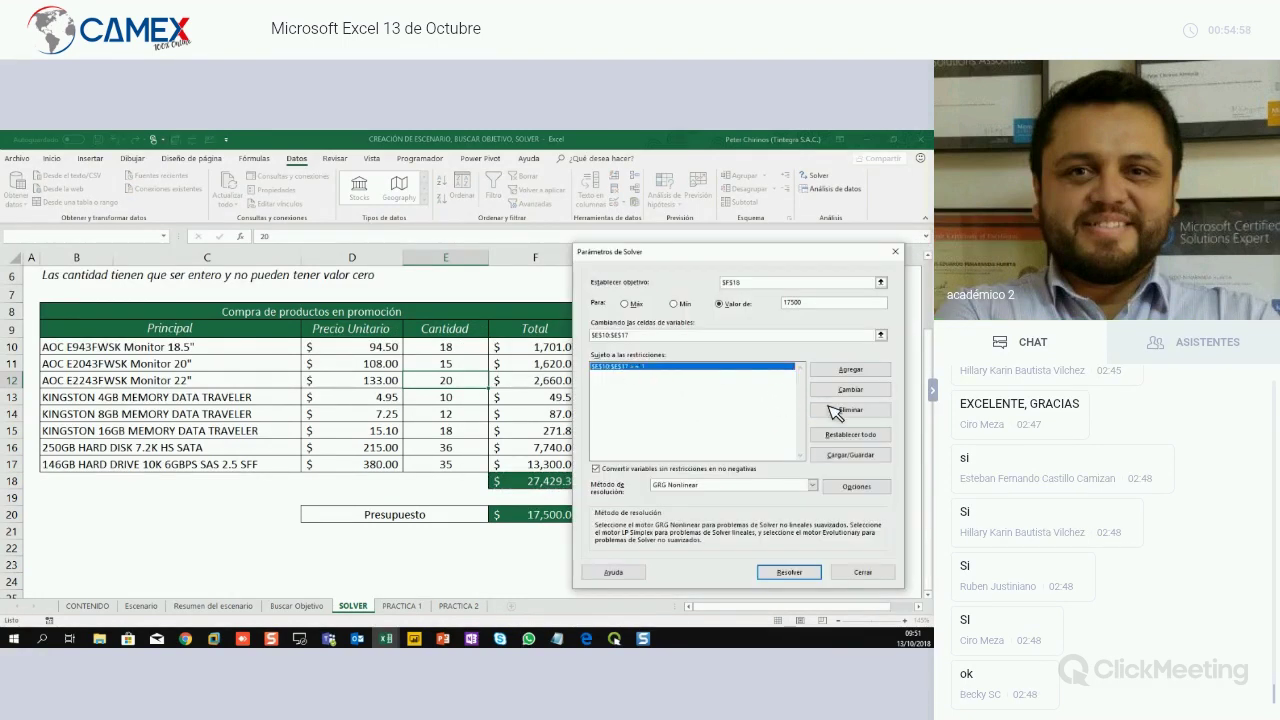
pyautogui.click(812, 405)
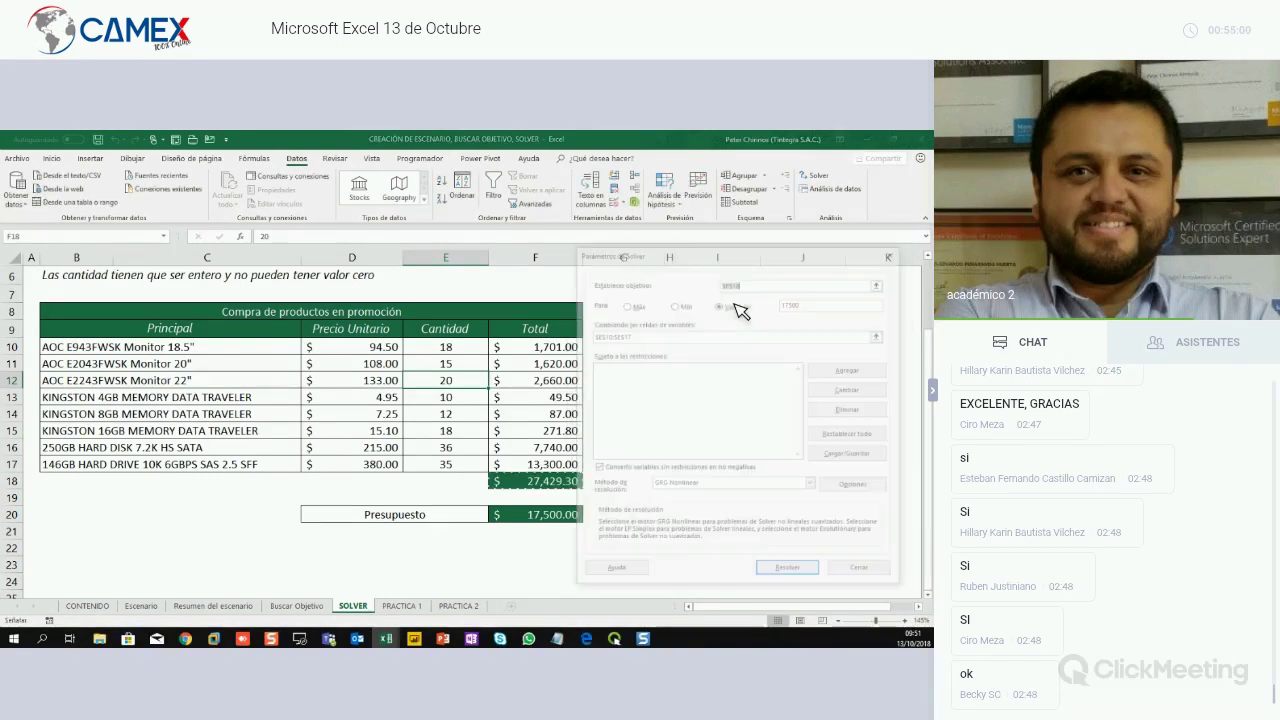
# Clear the objective cell, the 17500 target value and the variable cells fields
pyautogui.click(724, 285)
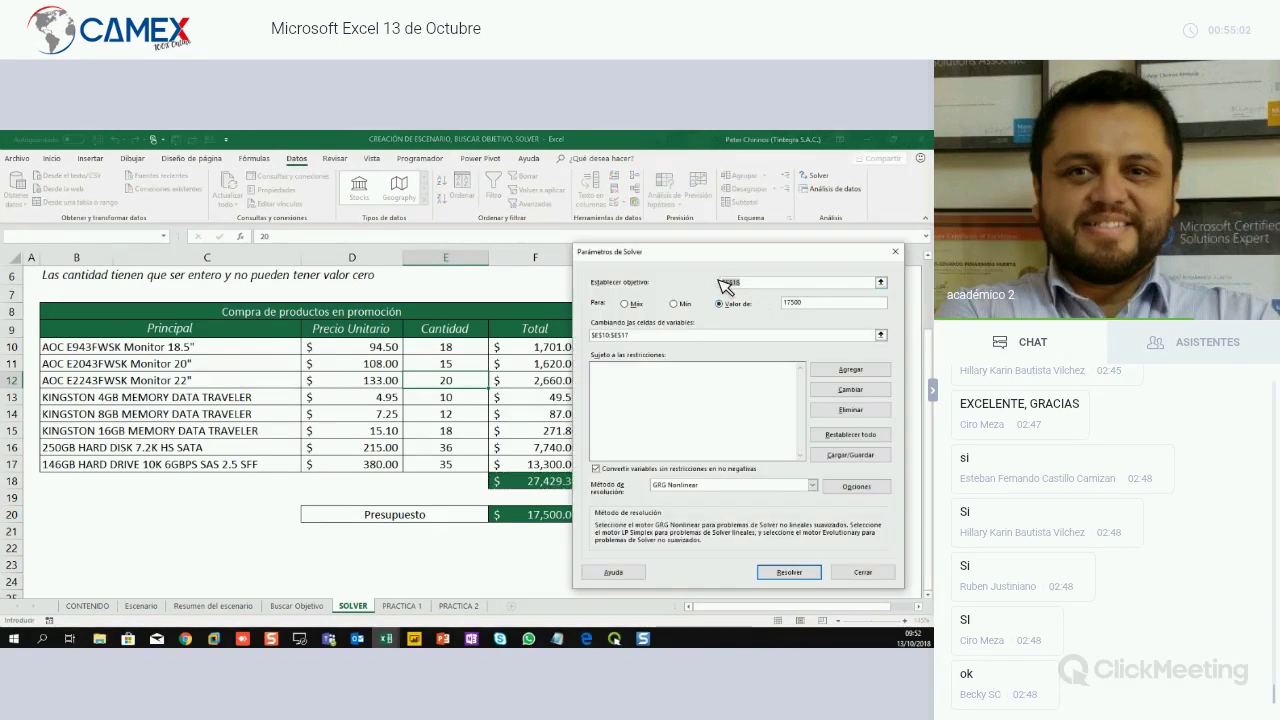
pyautogui.press('Delete')
pyautogui.doubleClick(810, 303)
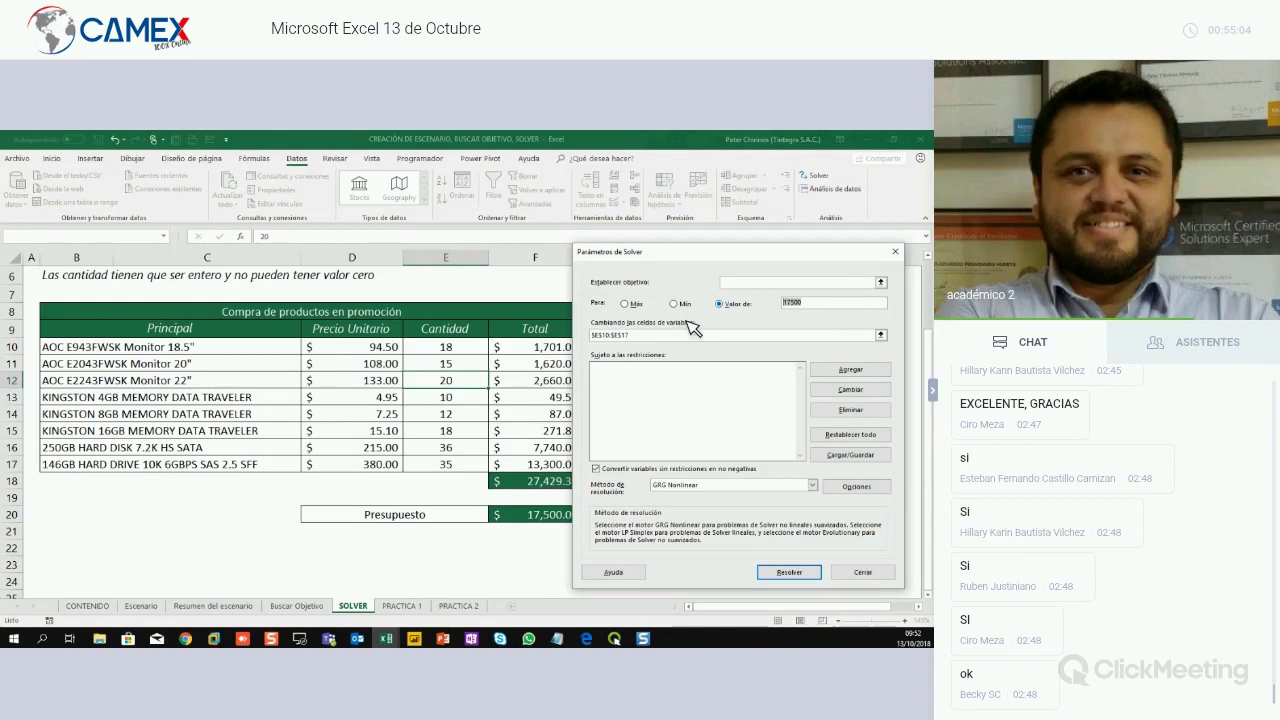
pyautogui.press('Delete')
pyautogui.moveTo(640, 335); pyautogui.dragTo(592, 335)
pyautogui.press('Delete')
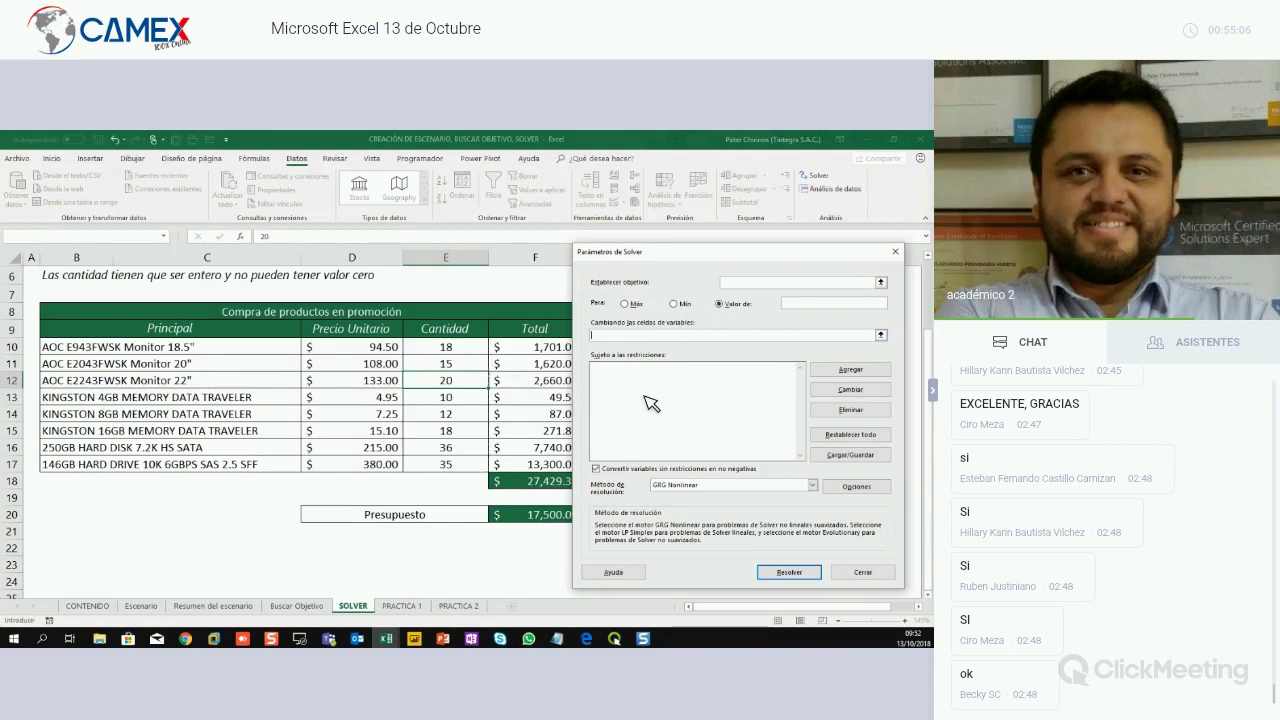
pyautogui.moveTo(664, 256); pyautogui.dragTo(688, 242)
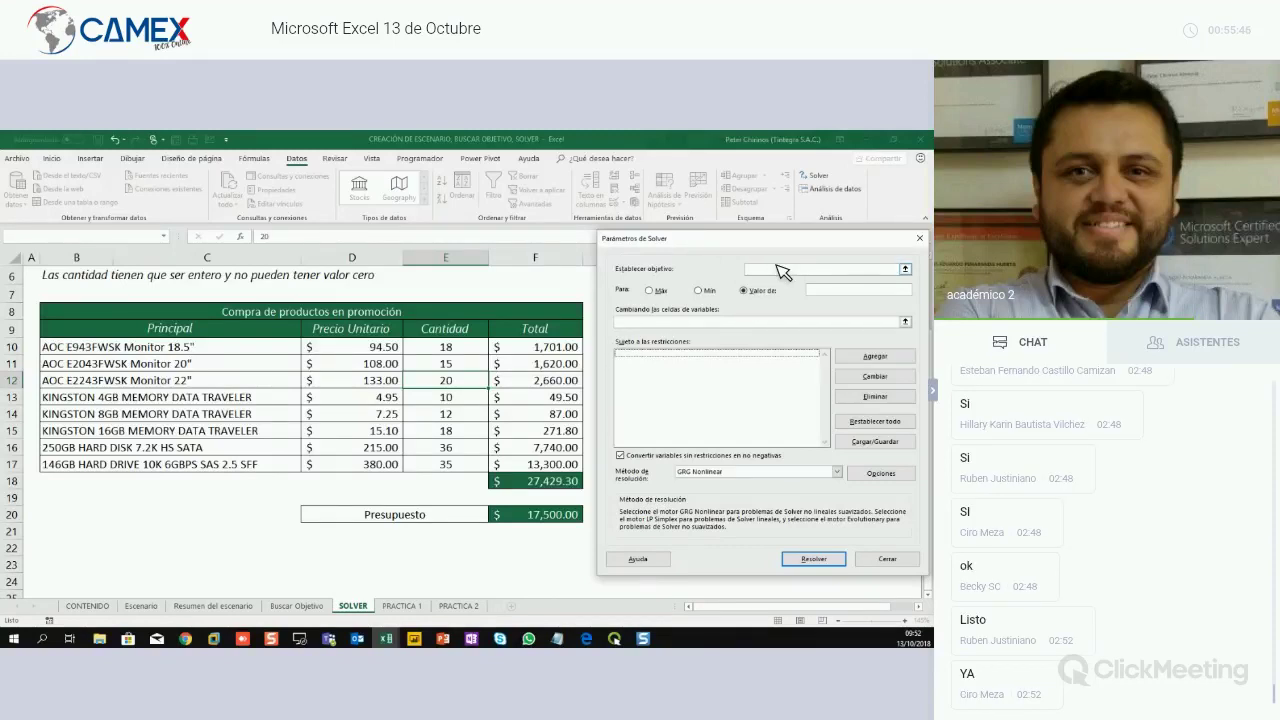
pyautogui.click(778, 273)
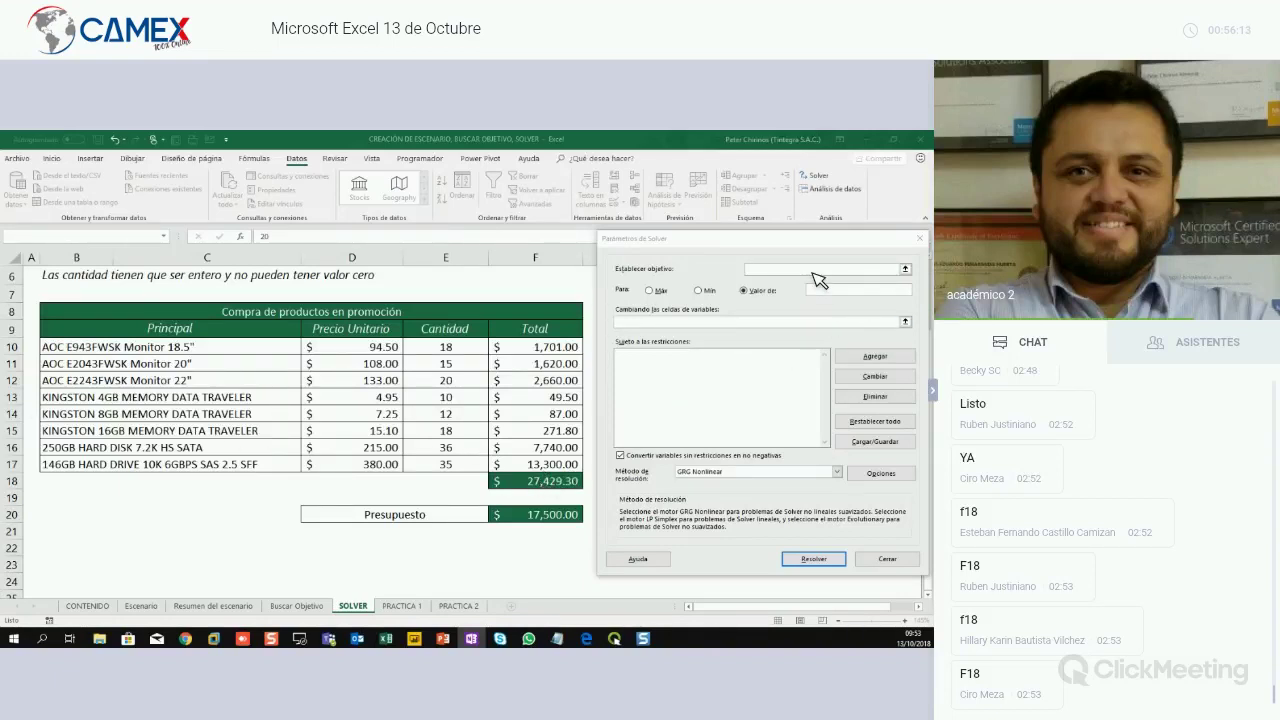
# Set $F$18 as the Solver objective, trying Máx and Valor de before ending on Mín
pyautogui.click(688, 398)
pyautogui.click(550, 485)
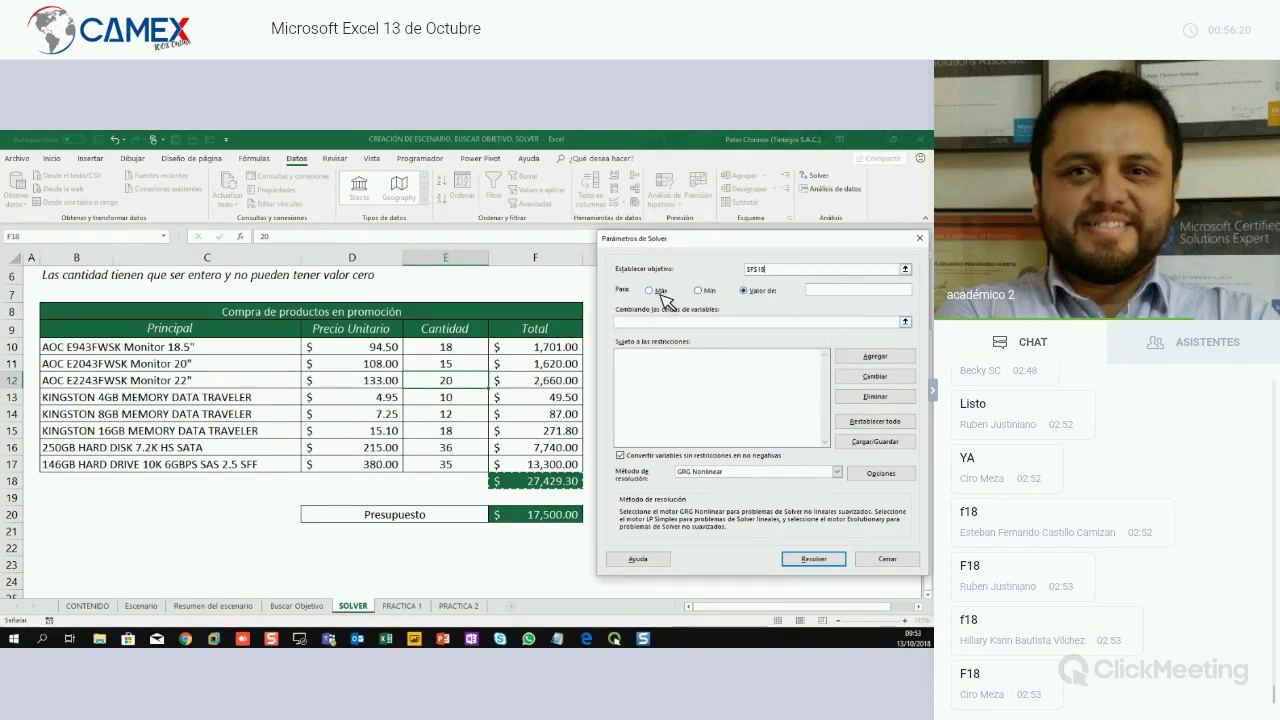
pyautogui.click(700, 291)
pyautogui.click(651, 291)
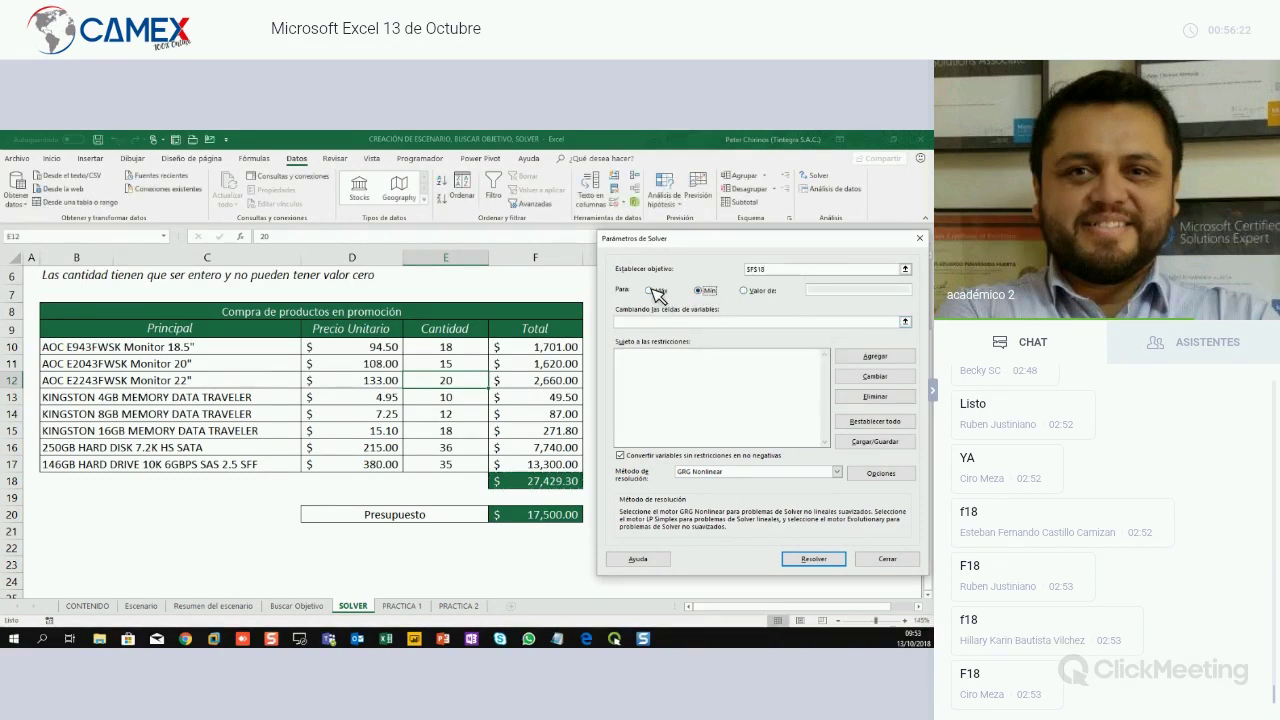
pyautogui.click(746, 291)
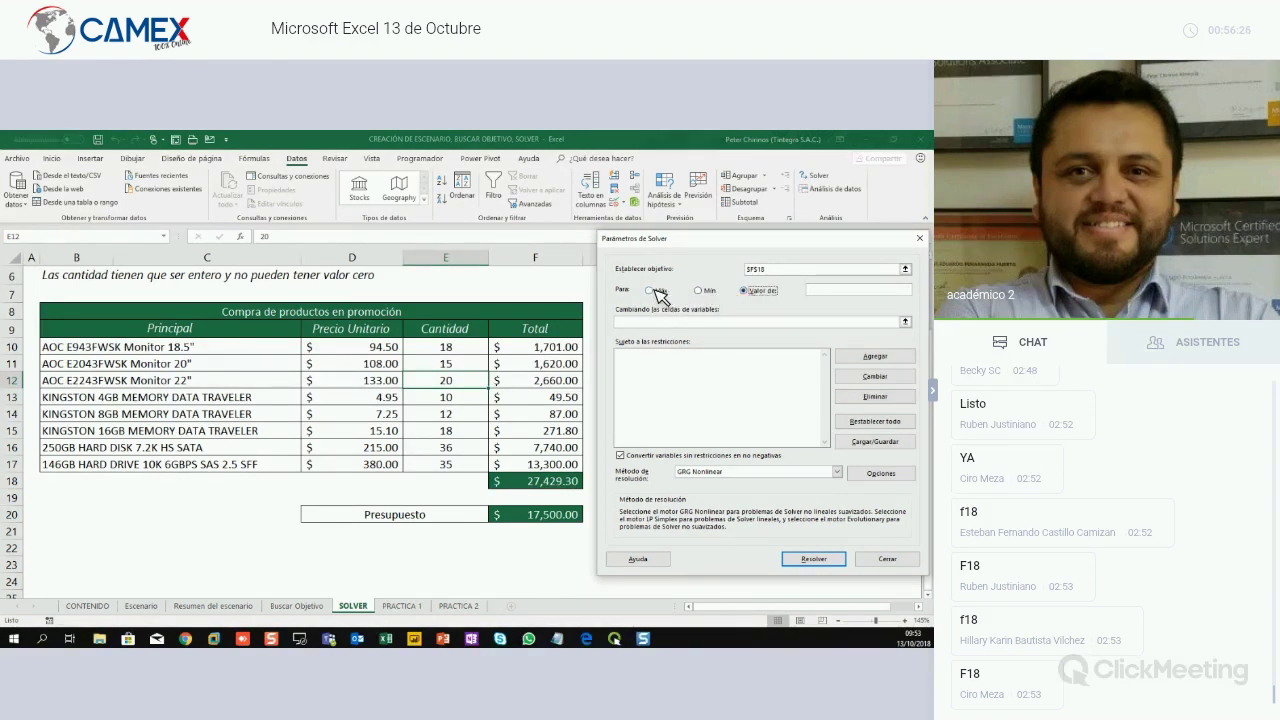
pyautogui.click(652, 289)
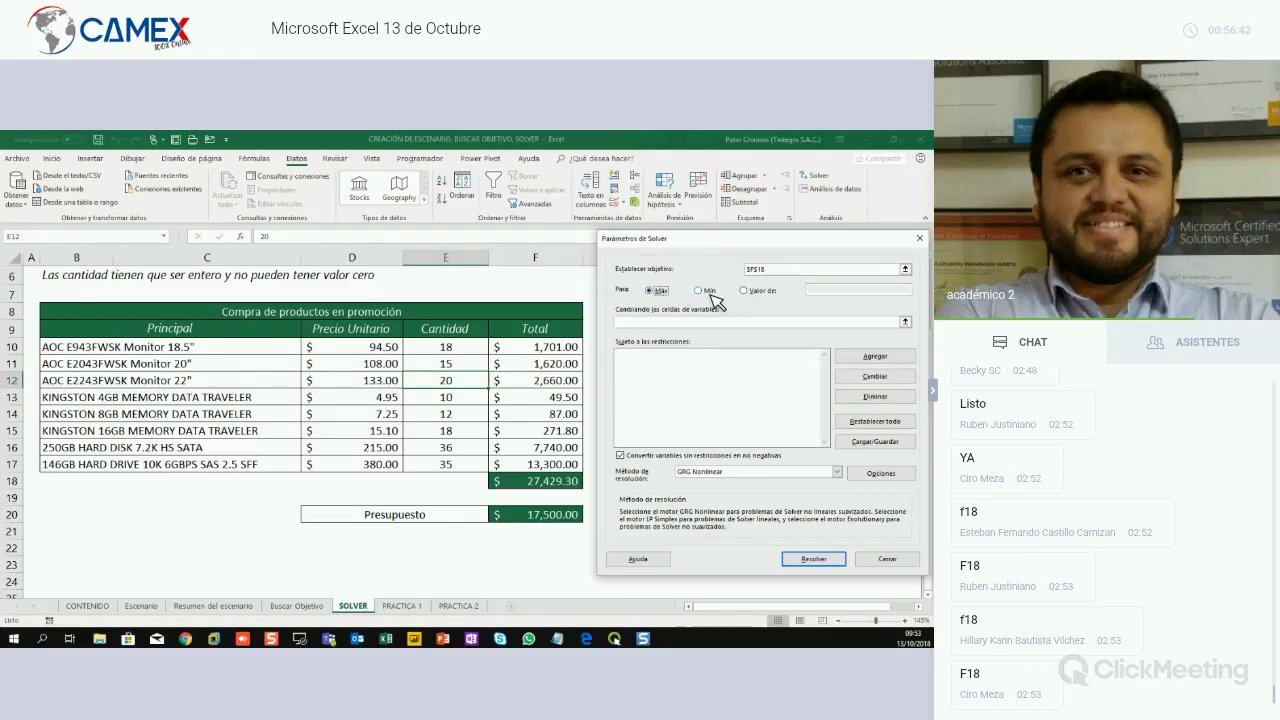
pyautogui.click(708, 291)
# Target a value of 17500 by changing $E$10:$E$17, and begin adding a constraint
pyautogui.click(744, 290)
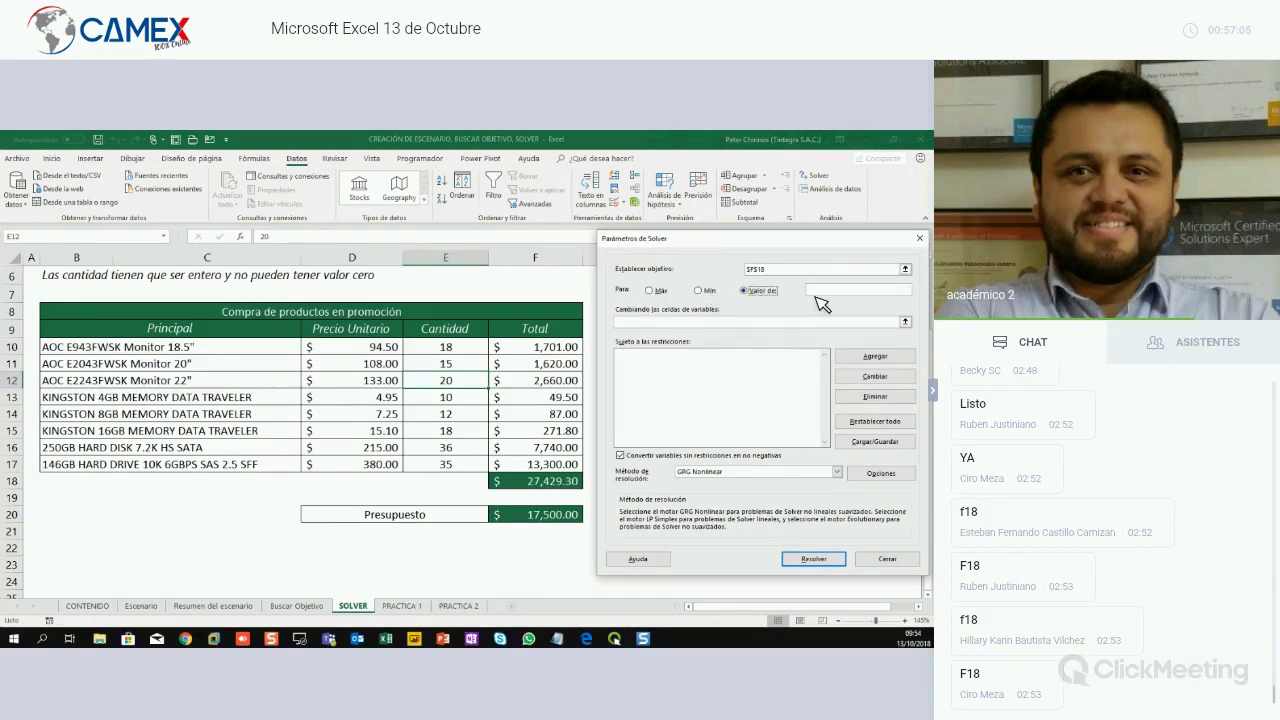
pyautogui.click(824, 292)
pyautogui.write('175')
pyautogui.write('00')
pyautogui.click(660, 322)
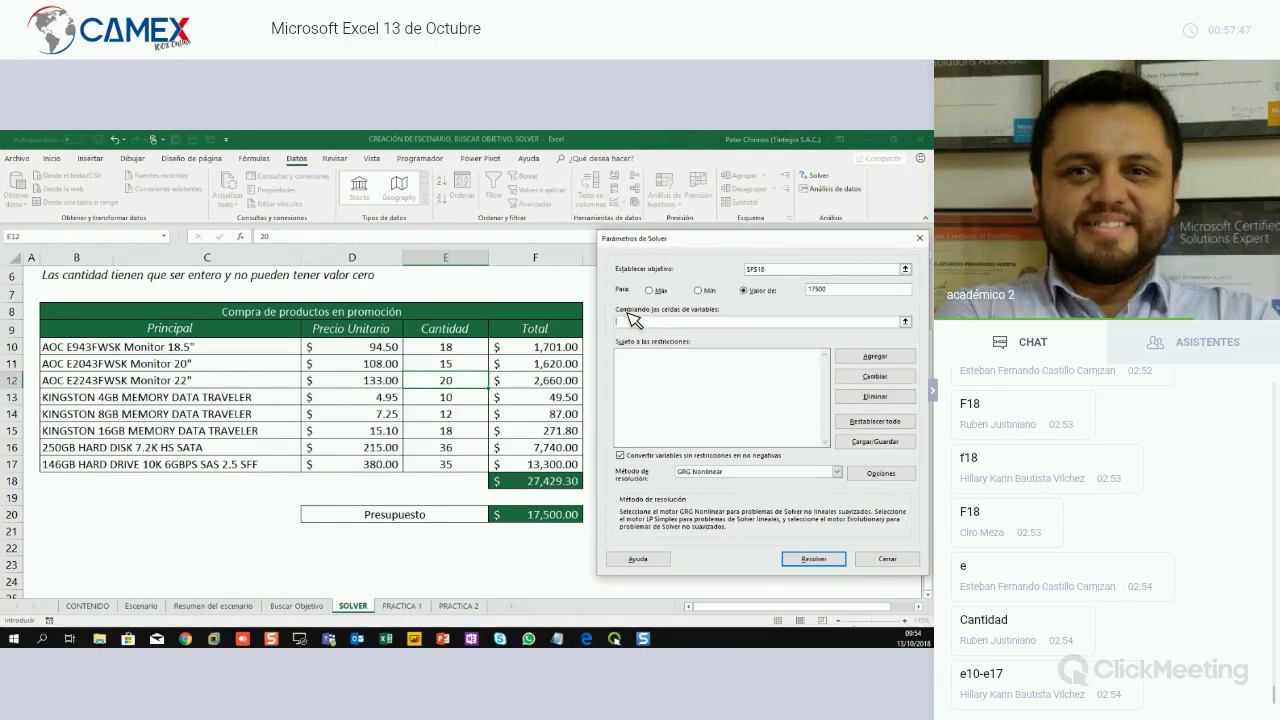
pyautogui.click(455, 349)
pyautogui.moveTo(458, 370); pyautogui.dragTo(450, 465)
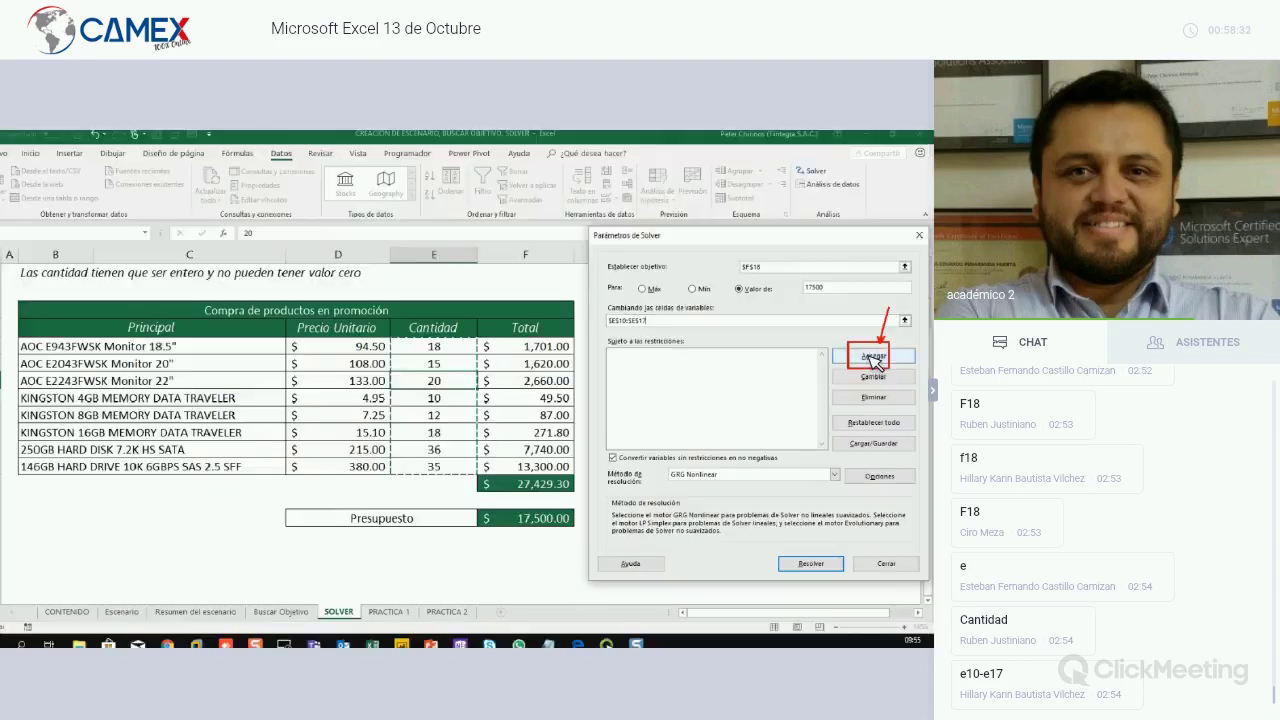
pyautogui.click(884, 358)
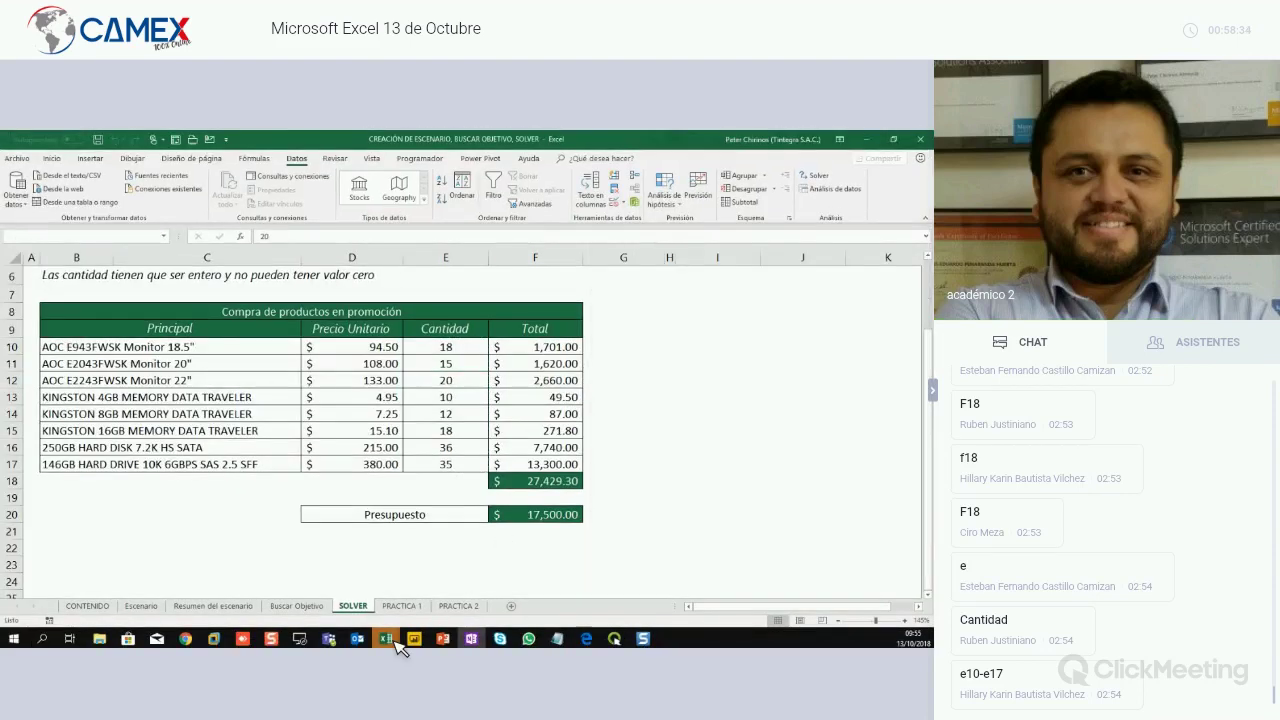
# Move the Agregar restricción dialog aside and set its cell reference to $E$10:$E$17
pyautogui.moveTo(397, 645)
pyautogui.click(447, 592)
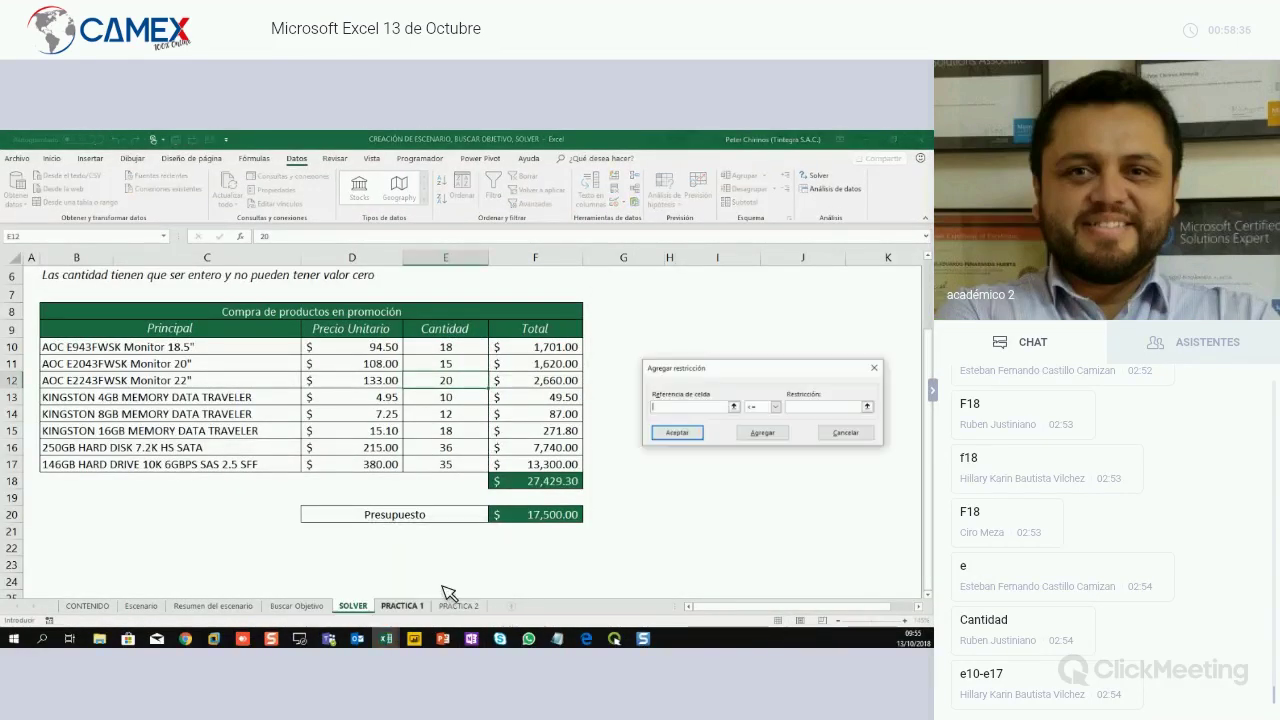
pyautogui.moveTo(732, 373); pyautogui.dragTo(688, 322)
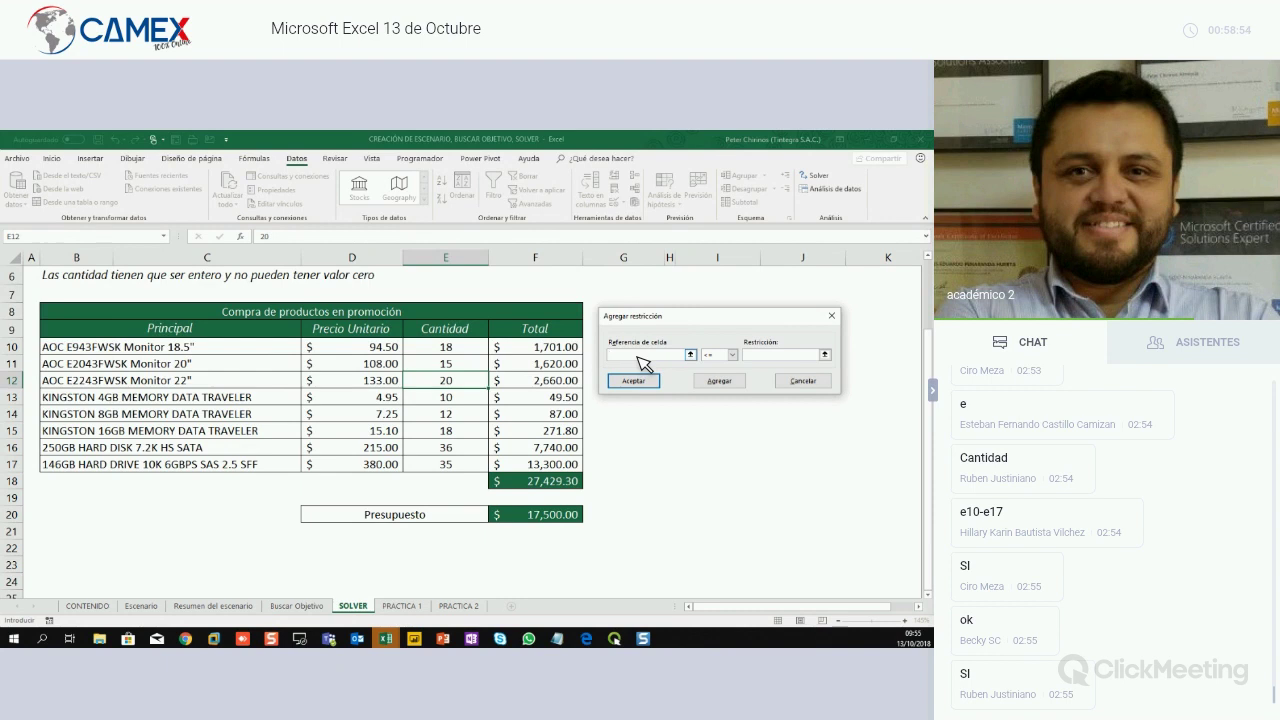
pyautogui.click(466, 350)
pyautogui.moveTo(465, 350); pyautogui.dragTo(470, 465)
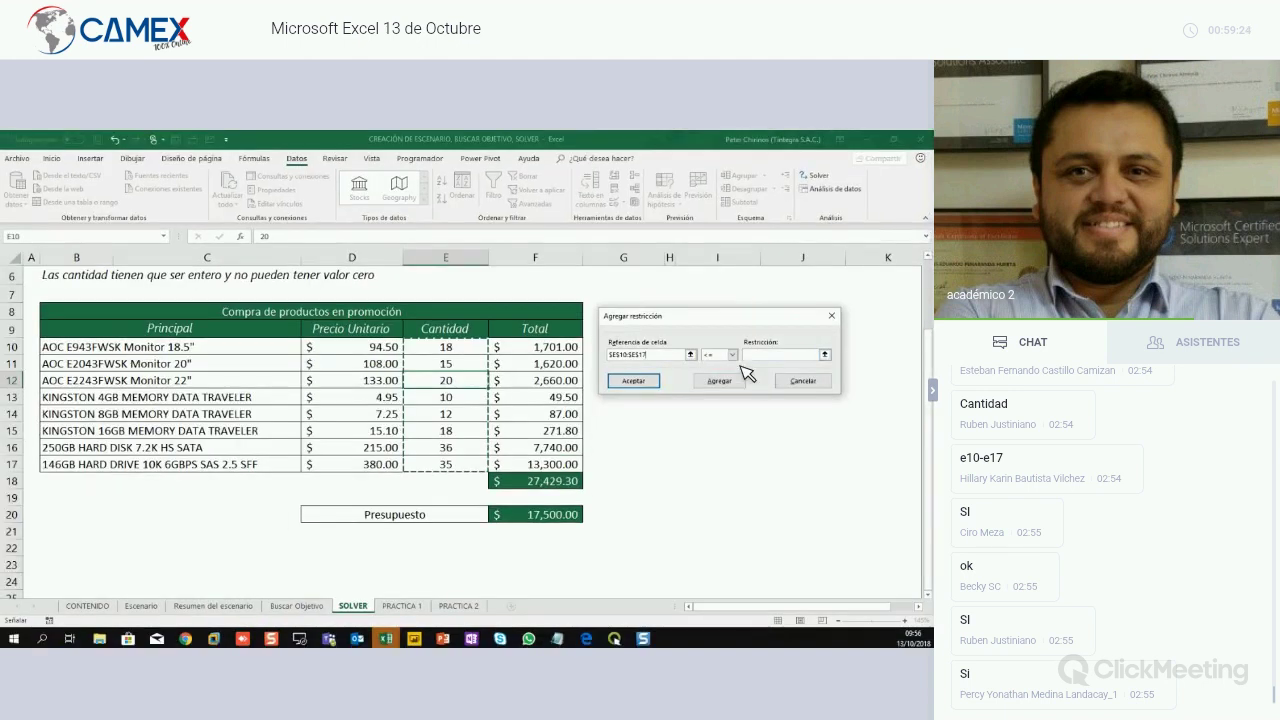
# Choose int as the operator so $E$10:$E$17 must be whole numbers (entero)
pyautogui.click(735, 355)
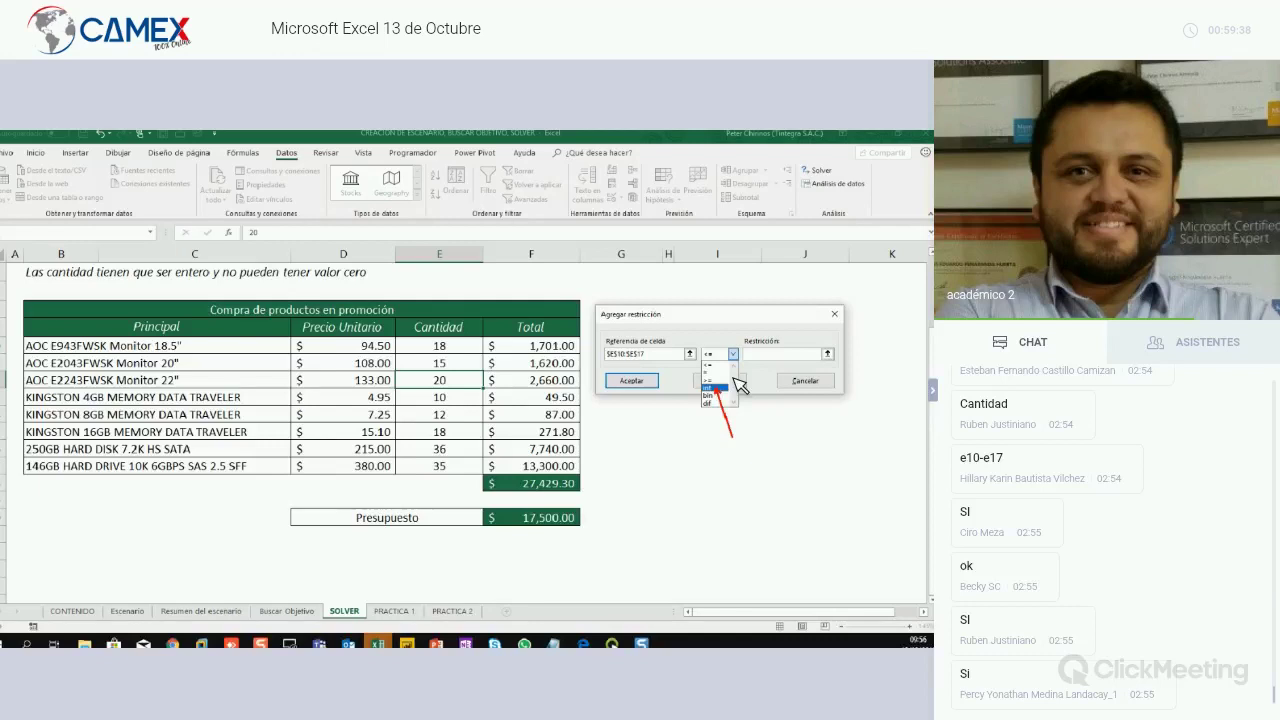
pyautogui.click(712, 386)
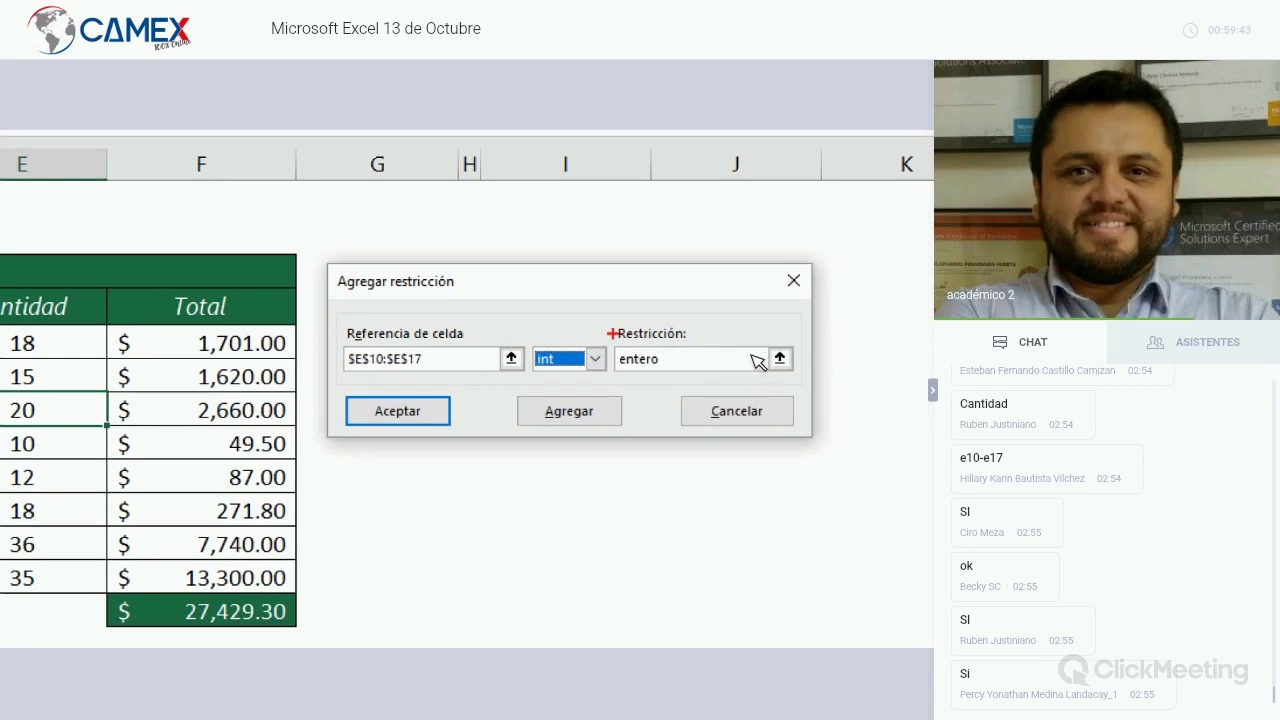
pyautogui.moveTo(613, 332); pyautogui.dragTo(678, 386)
pyautogui.moveTo(683, 340); pyautogui.dragTo(758, 268)
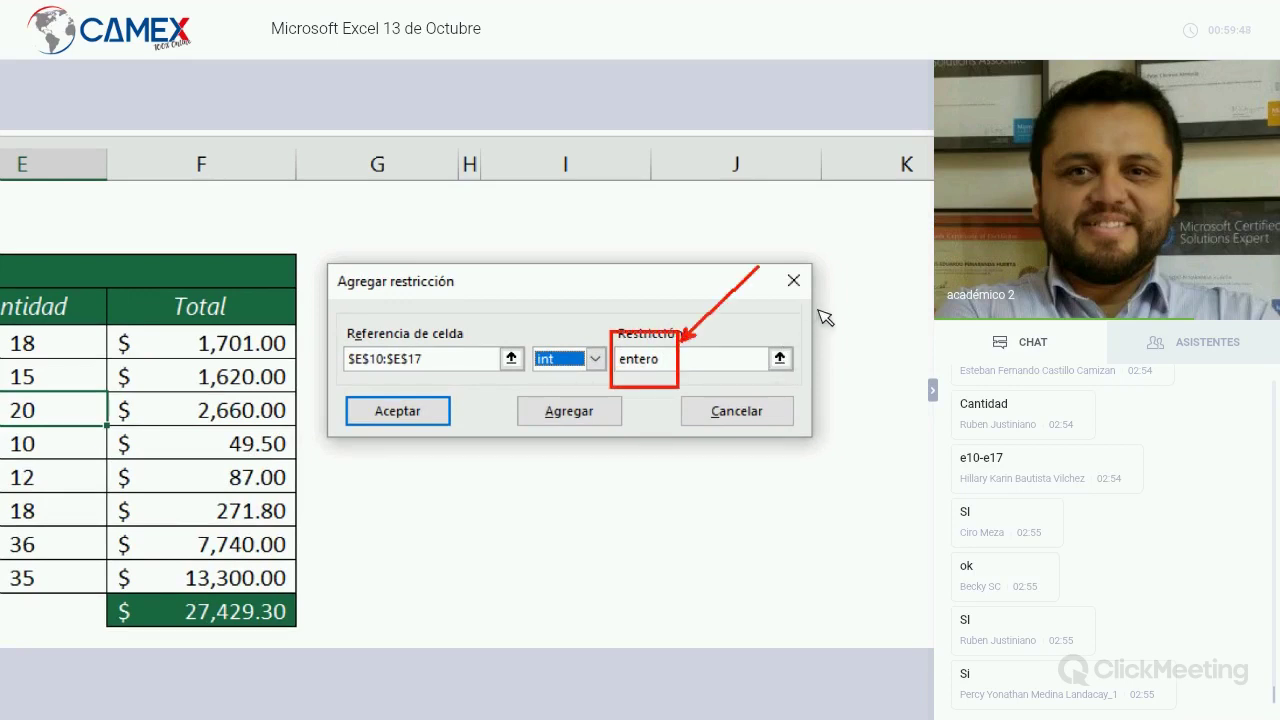
pyautogui.press('e')
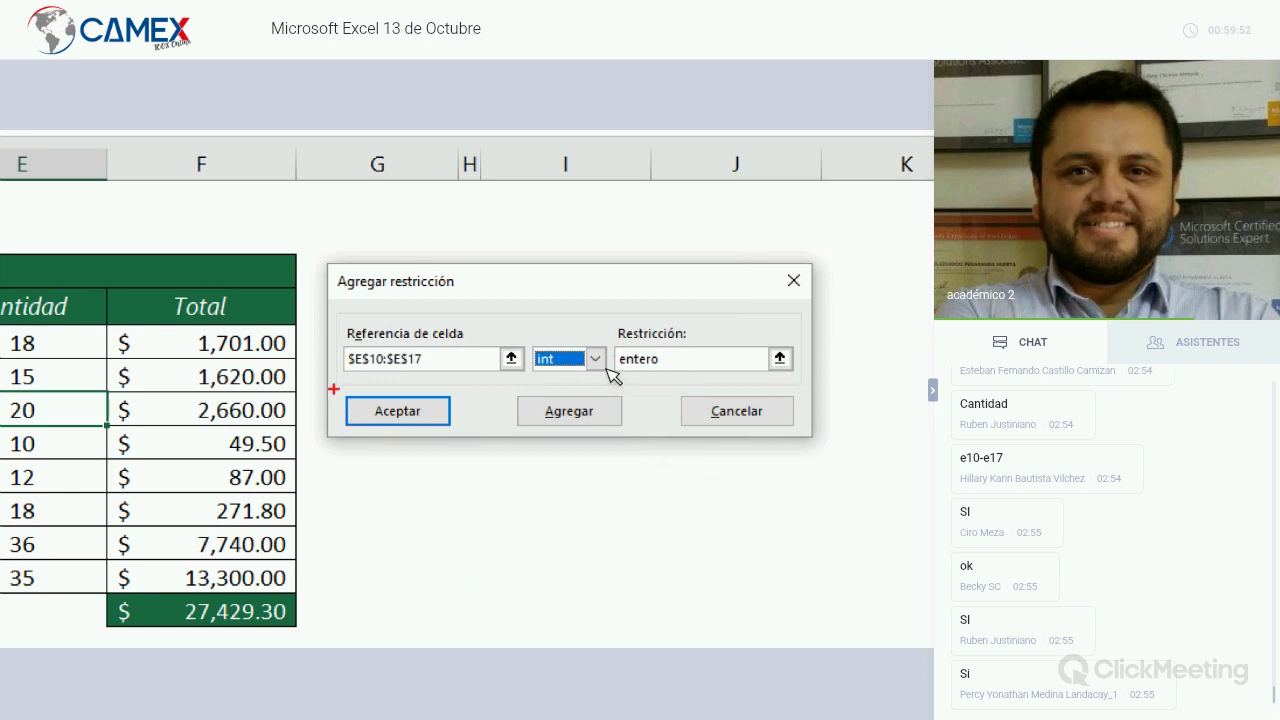
pyautogui.moveTo(333, 383); pyautogui.dragTo(450, 453)
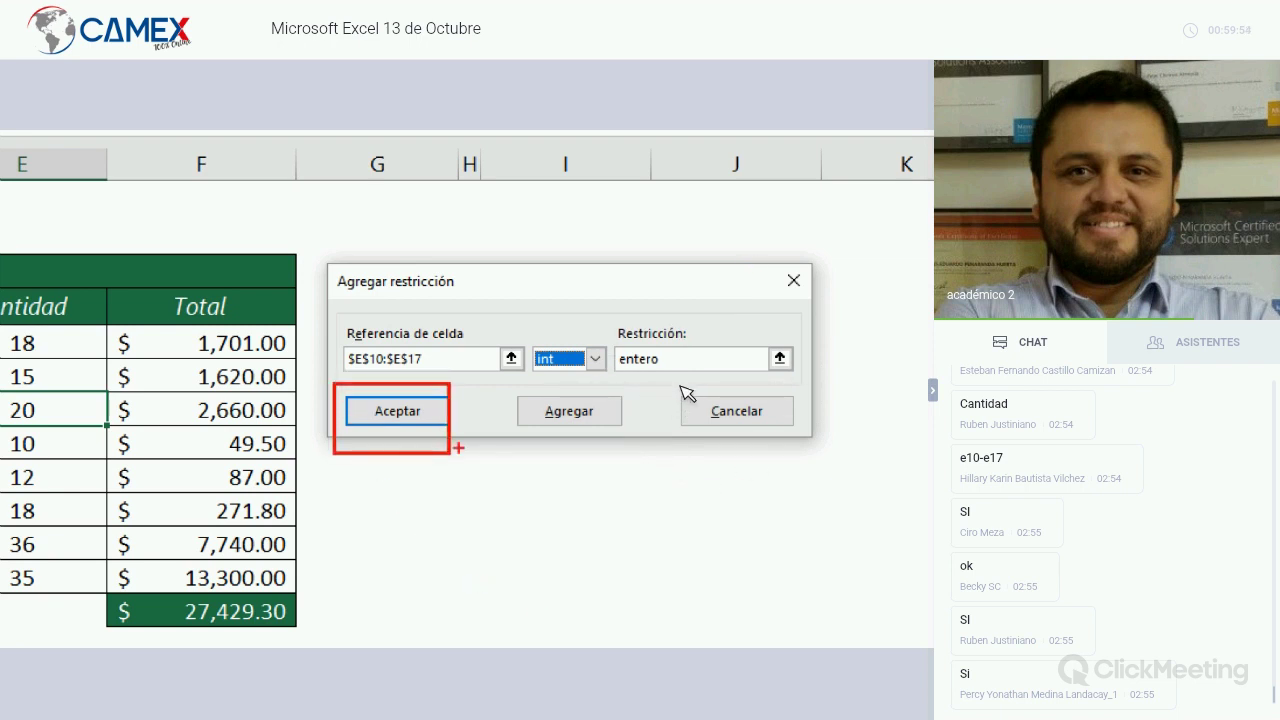
pyautogui.moveTo(501, 384); pyautogui.dragTo(640, 455)
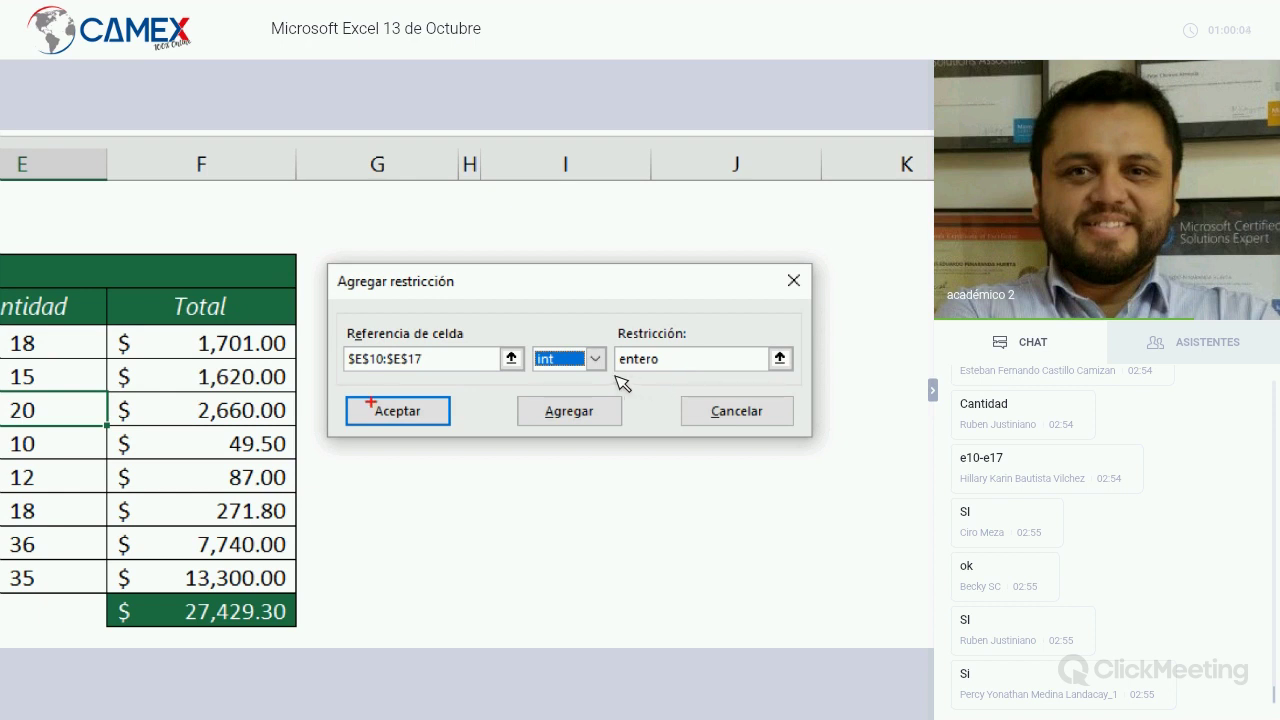
pyautogui.moveTo(340, 392); pyautogui.dragTo(477, 441)
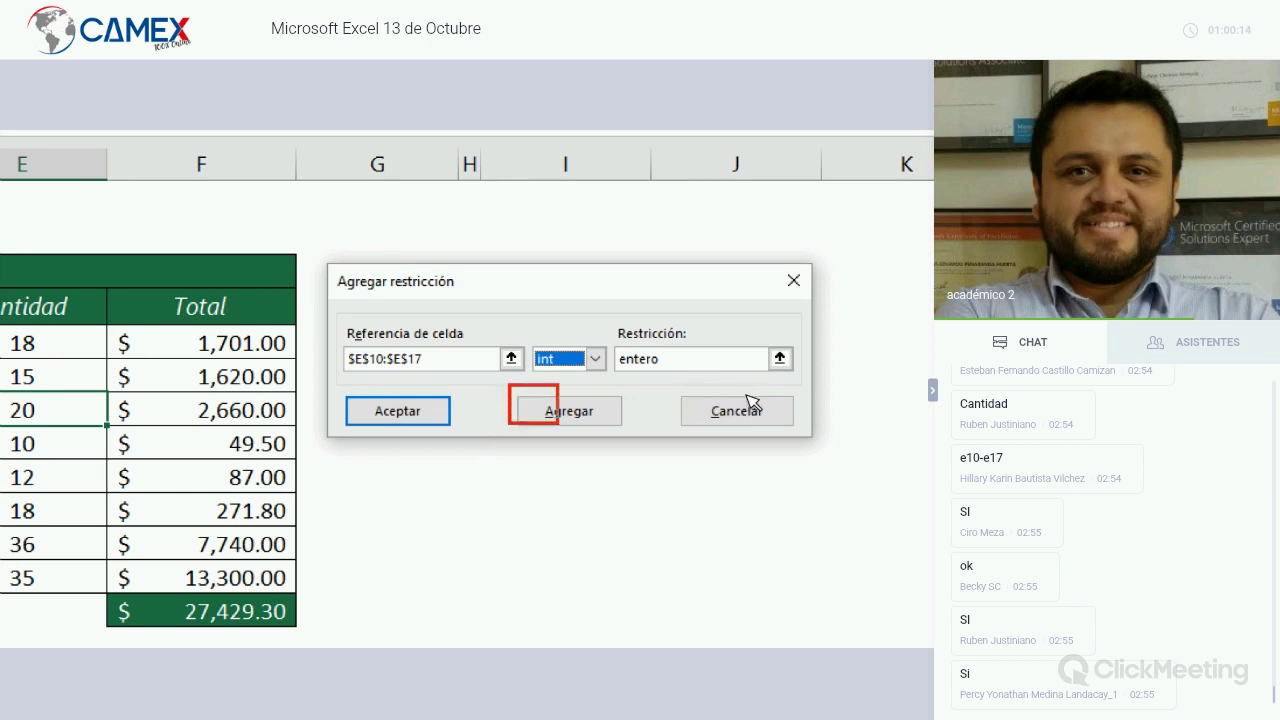
pyautogui.moveTo(508, 384); pyautogui.dragTo(636, 440)
pyautogui.moveTo(564, 552); pyautogui.dragTo(564, 440)
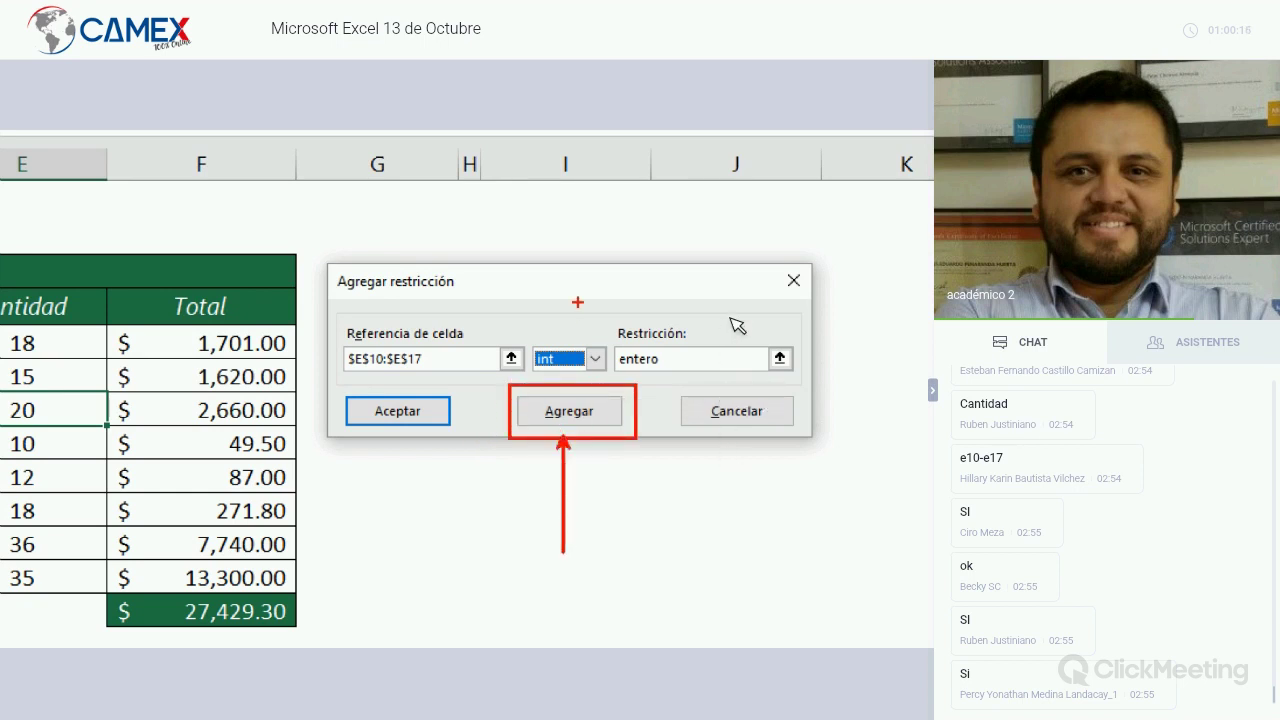
pyautogui.moveTo(593, 268); pyautogui.dragTo(653, 237)
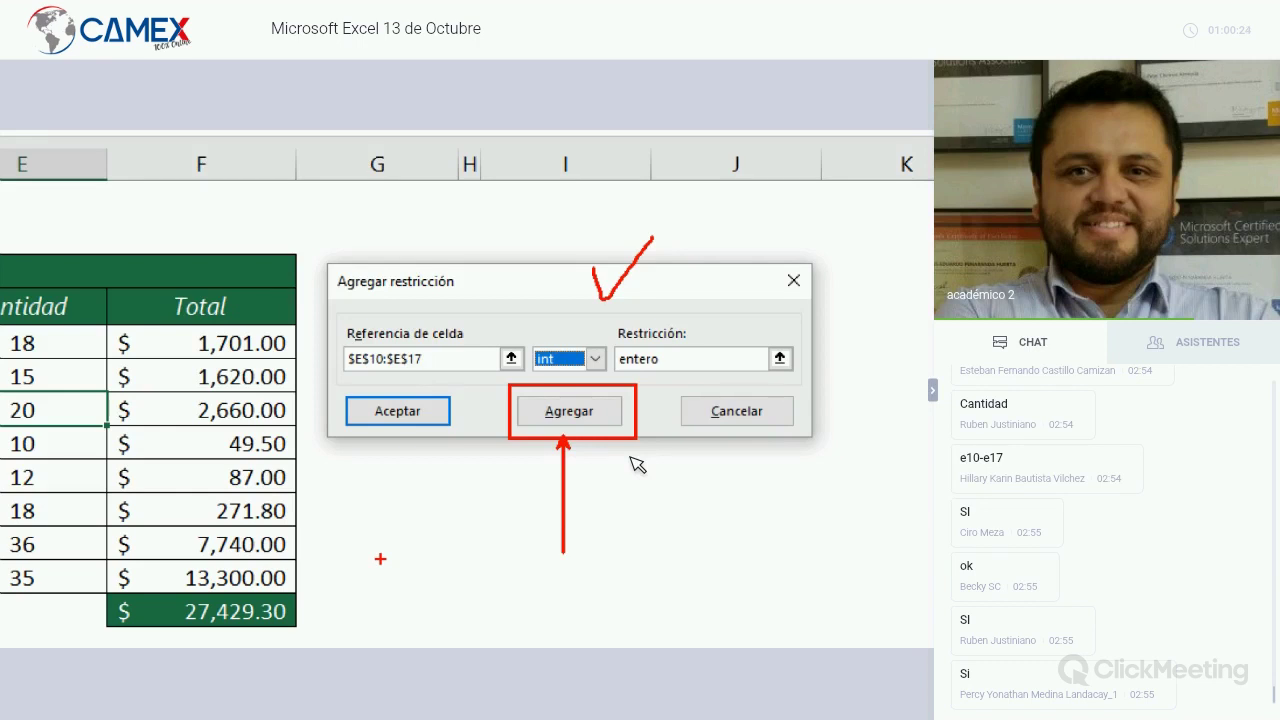
pyautogui.press('e')
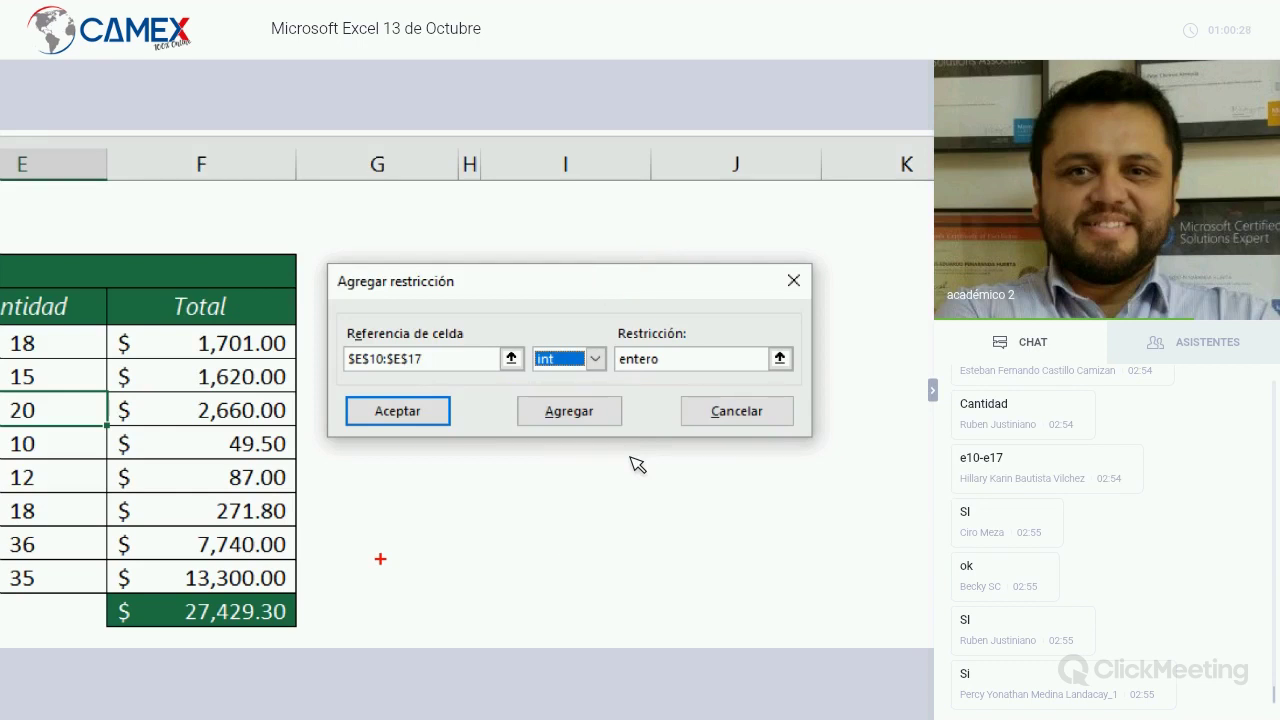
pyautogui.press('Escape')
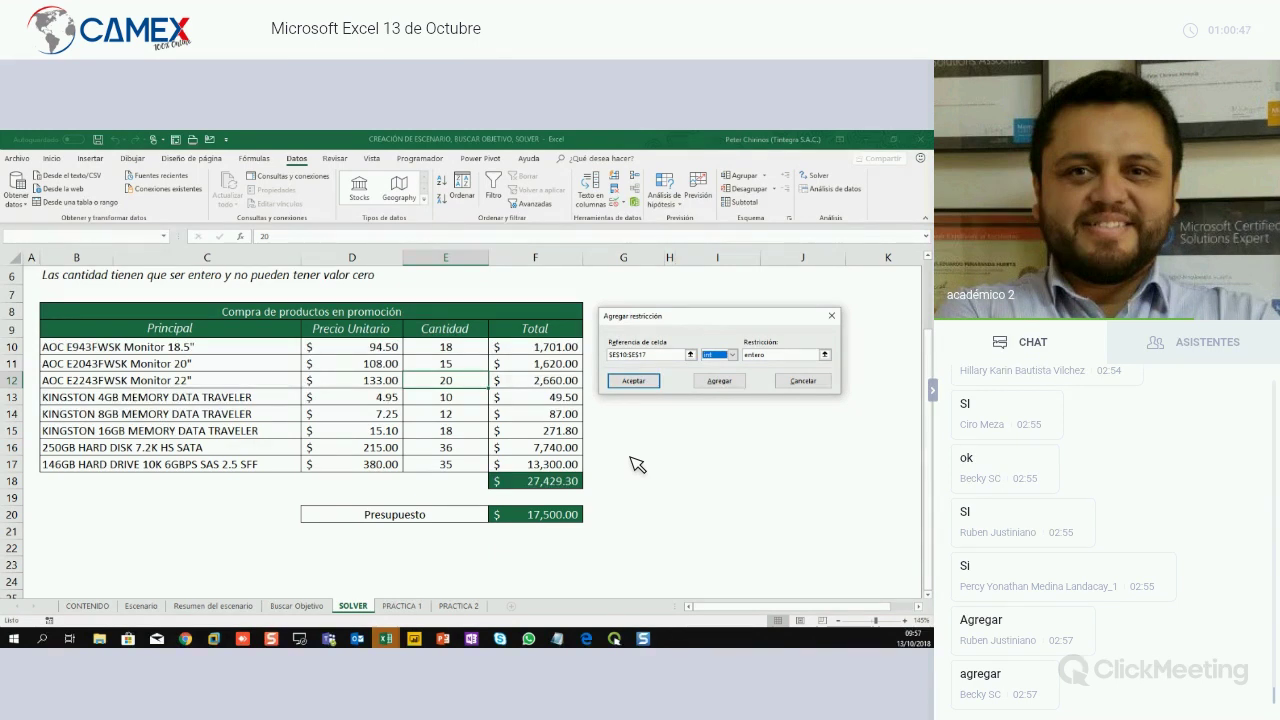
# Add the integer constraint, then define a second one: $E$10:$E$17 >= 1
pyautogui.click(738, 385)
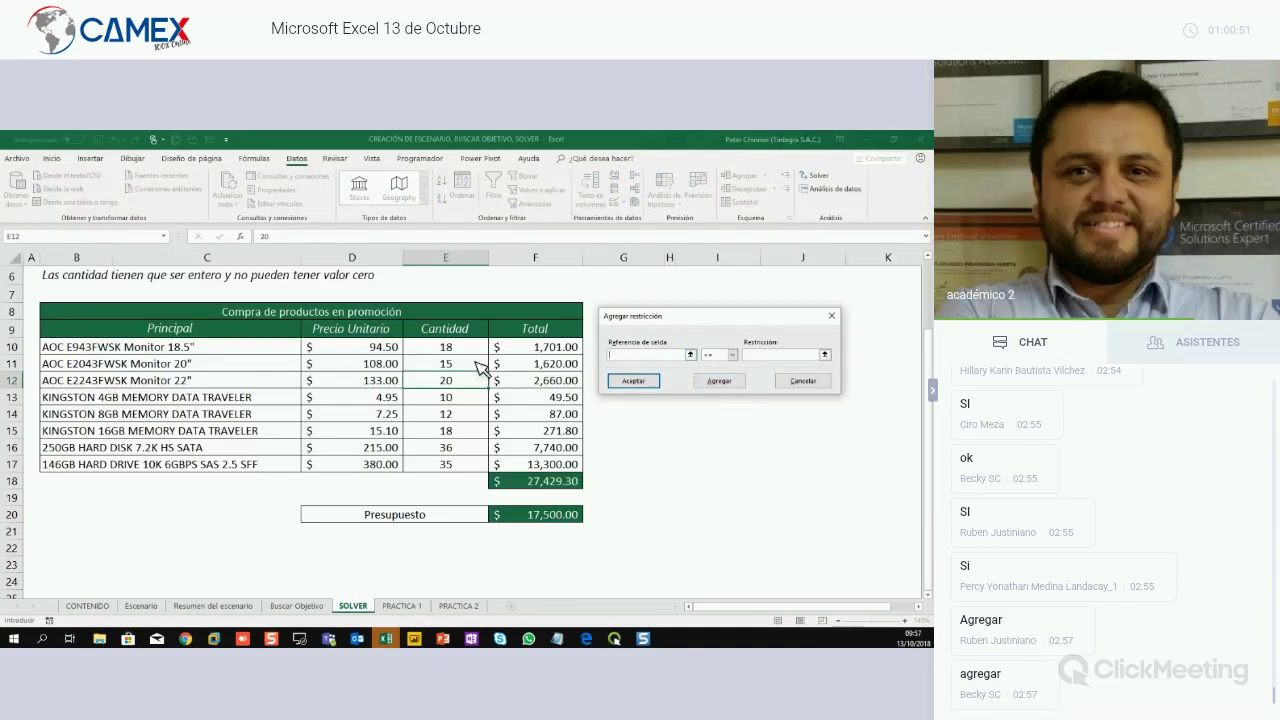
pyautogui.moveTo(445, 347); pyautogui.dragTo(445, 464)
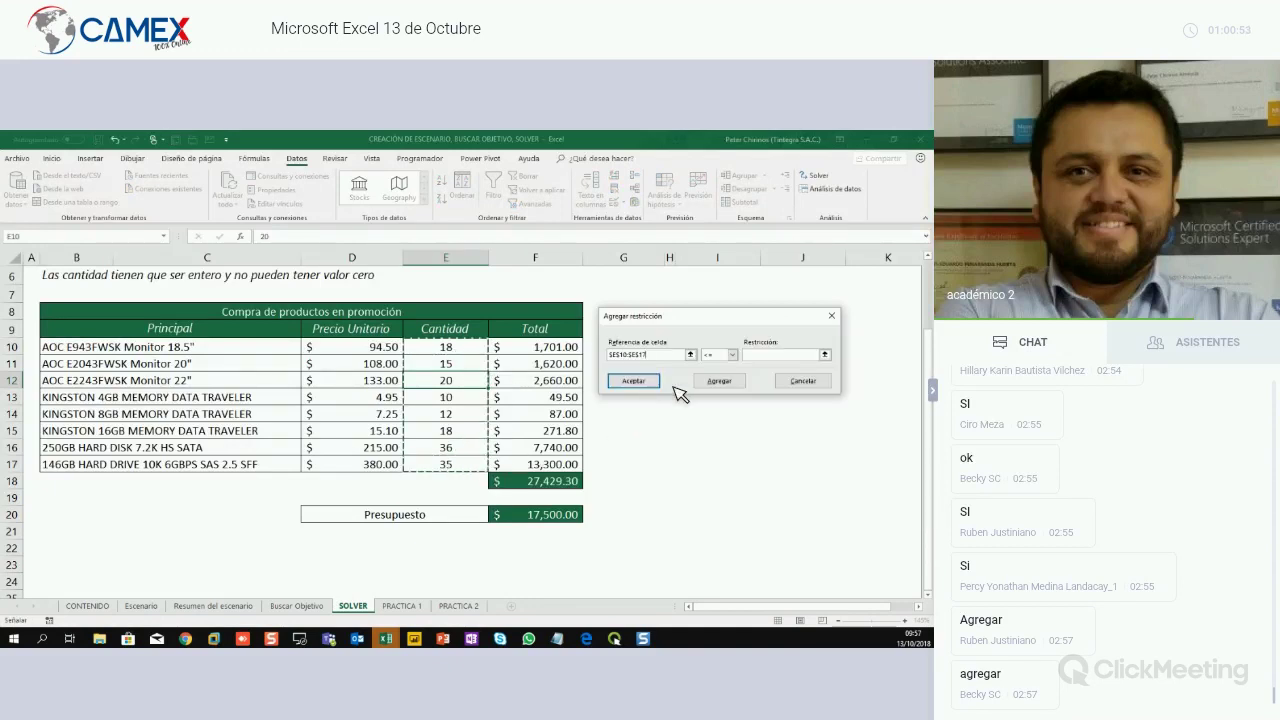
pyautogui.click(733, 355)
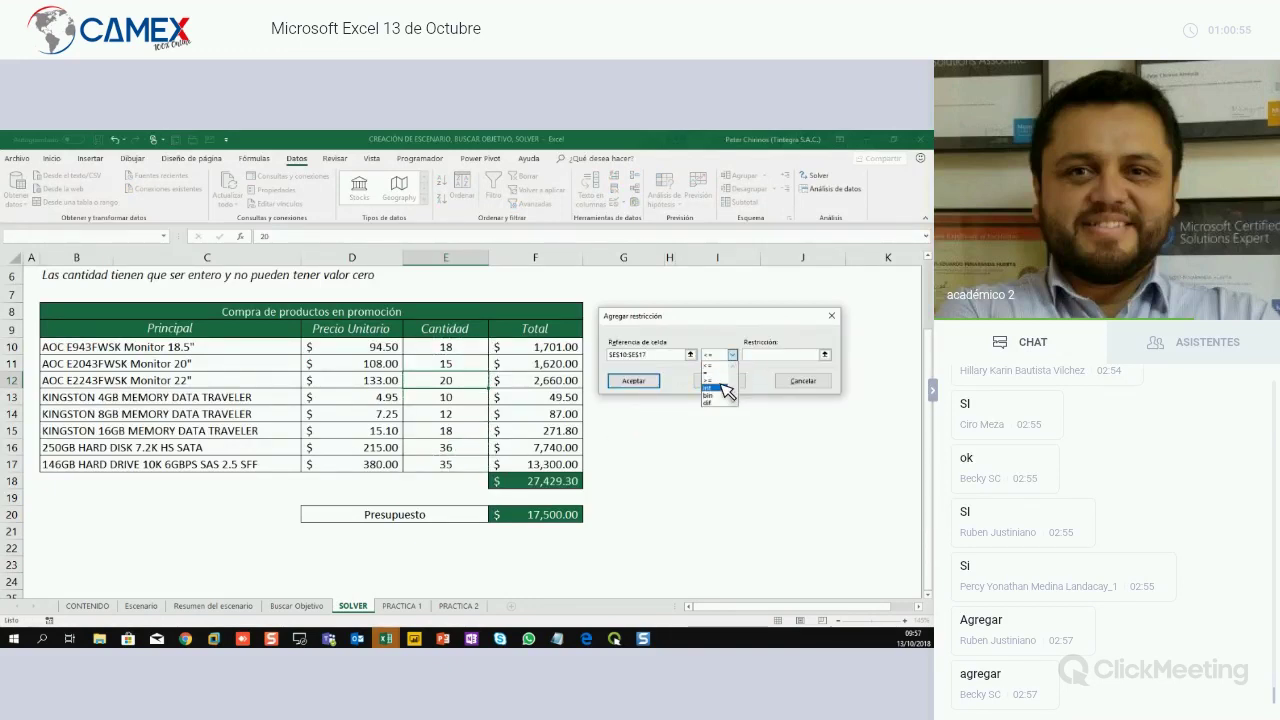
pyautogui.click(730, 380)
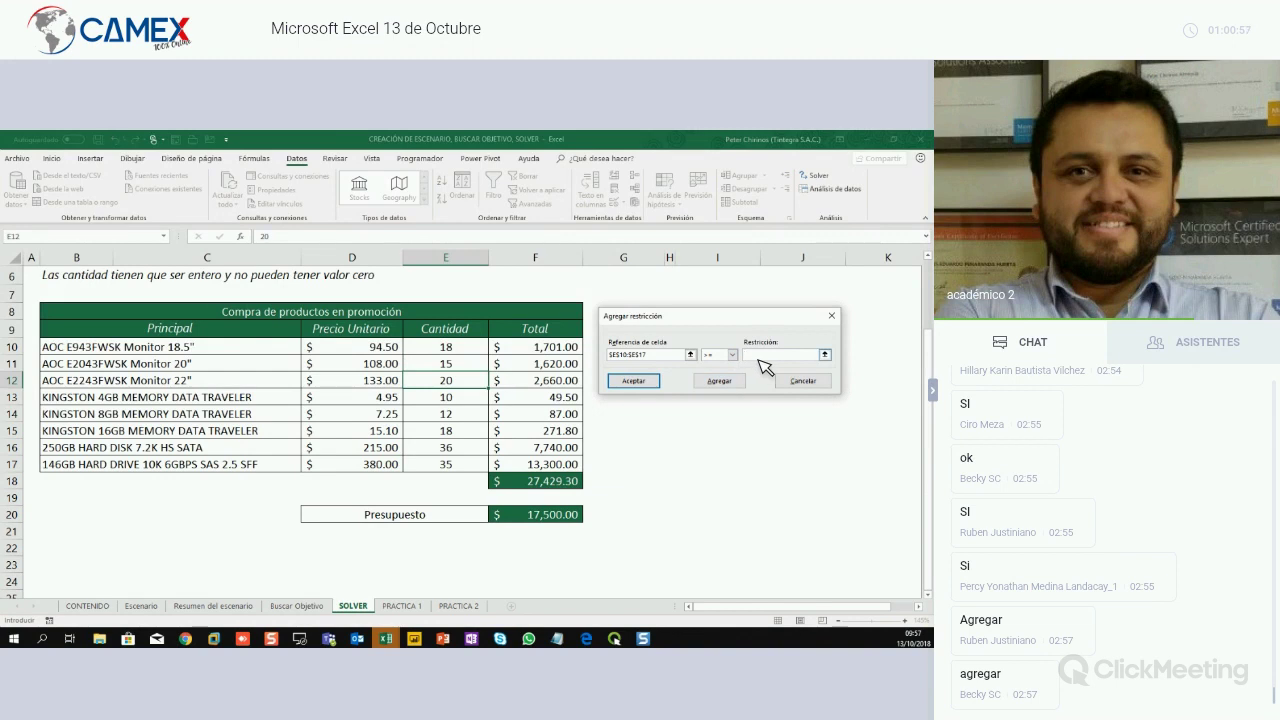
pyautogui.write('1')
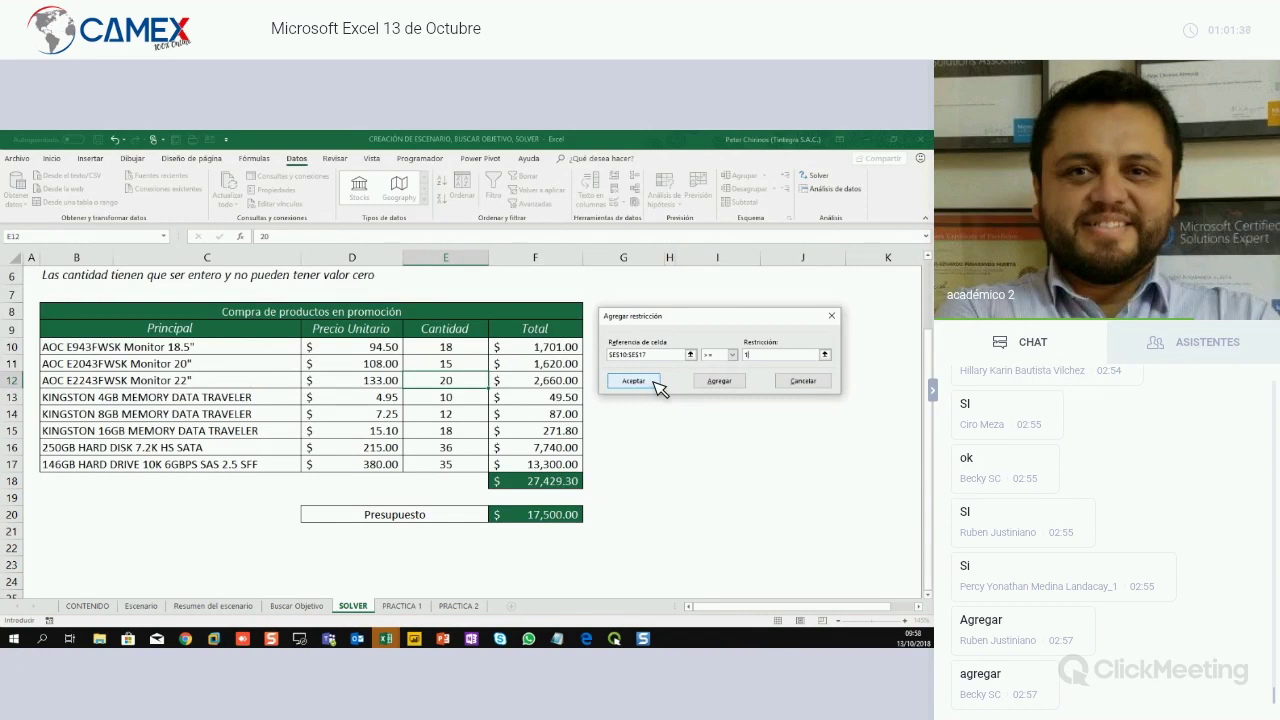
# Confirm the >= 1 constraint and run Solver so quantities total $17,500.00
pyautogui.click(658, 387)
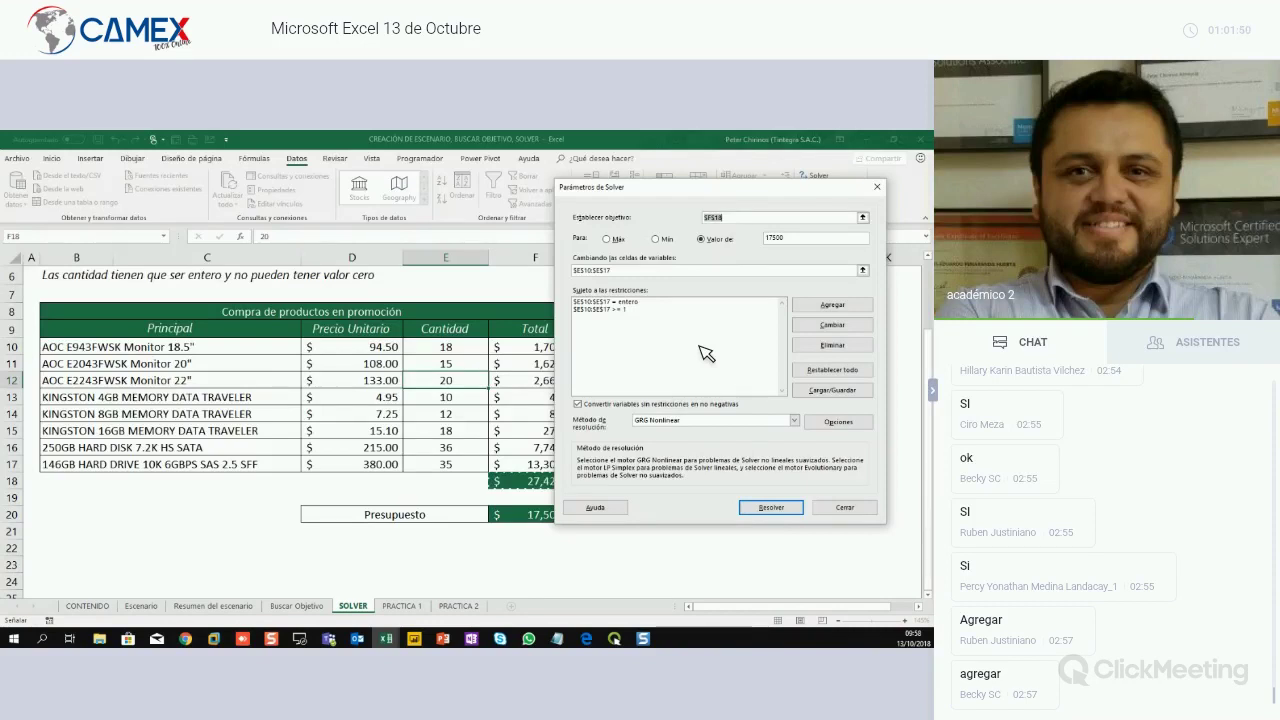
pyautogui.click(775, 509)
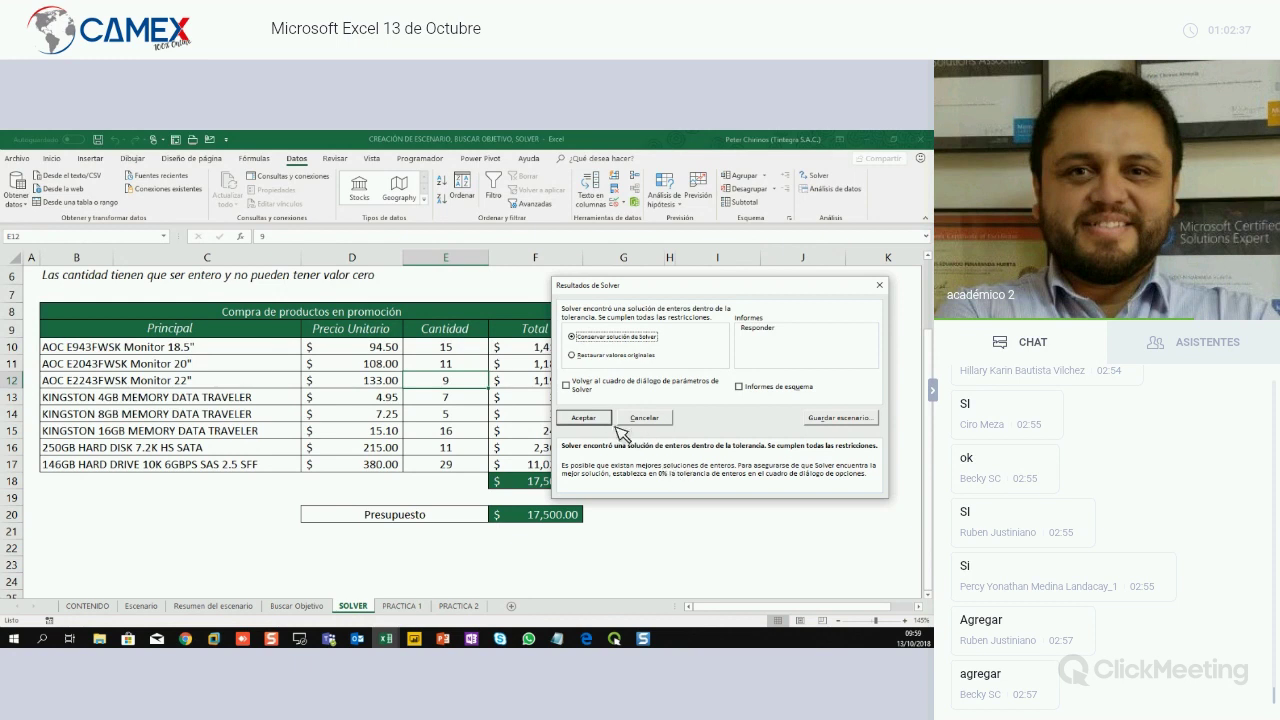
# Keep Solver's solution, then check the F18 total and the whole-number quantities in E10:E17
pyautogui.click(586, 418)
pyautogui.click(560, 484)
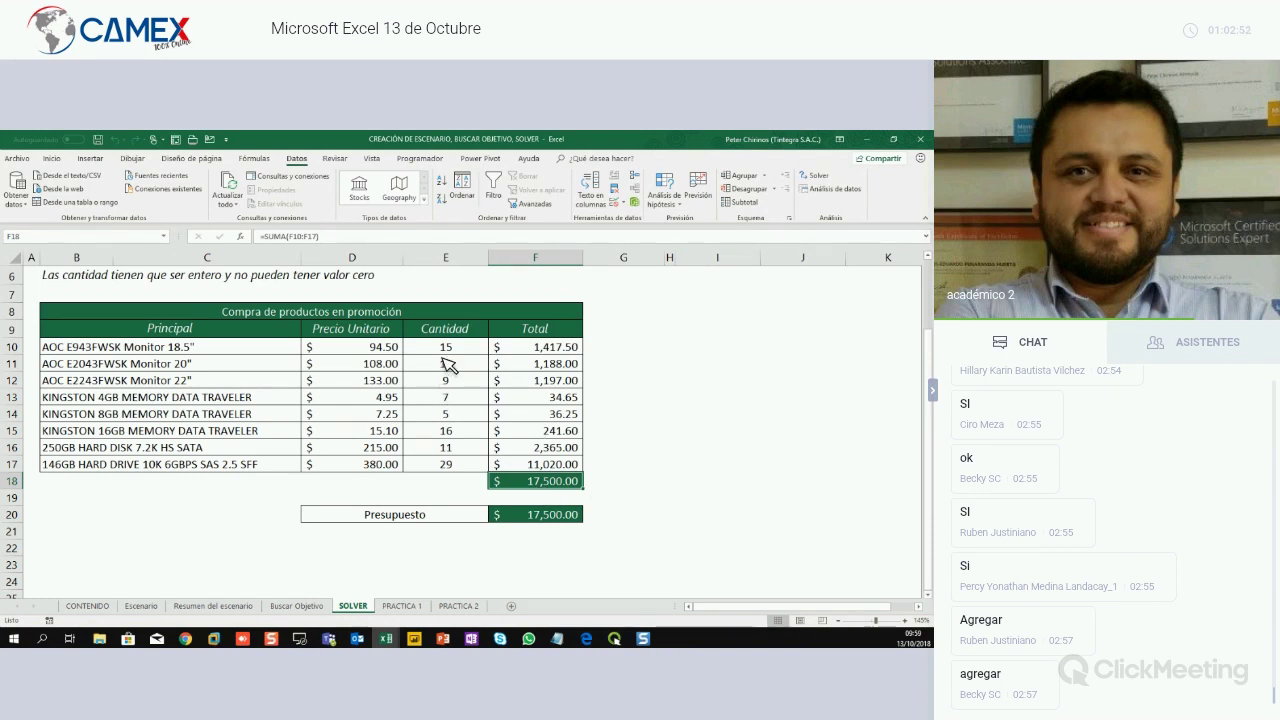
pyautogui.moveTo(445, 347); pyautogui.dragTo(449, 465)
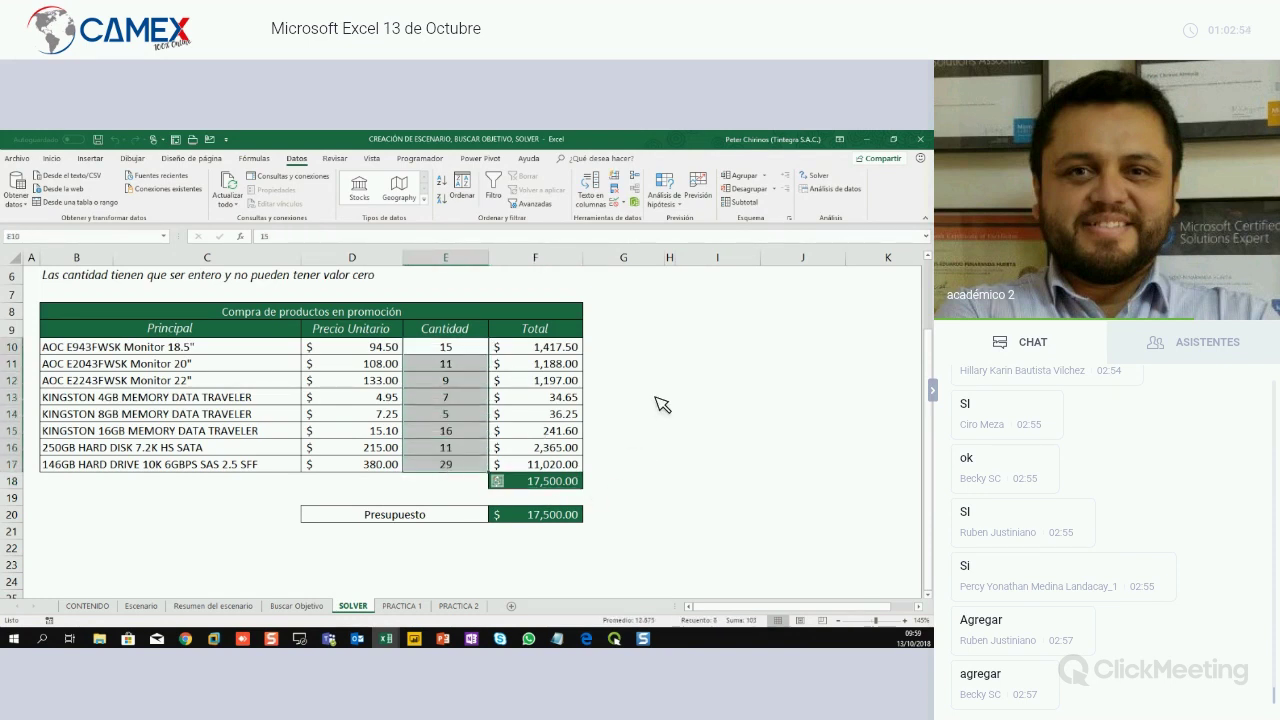
pyautogui.click(468, 364)
pyautogui.click(464, 385)
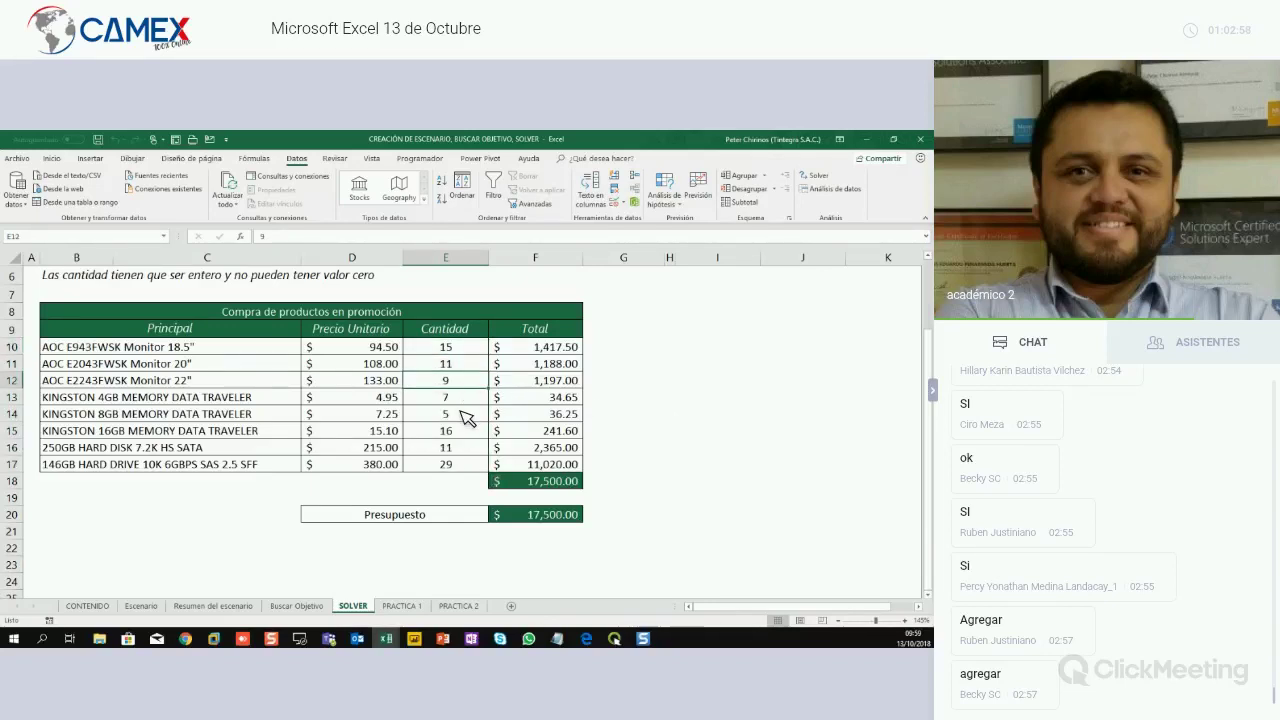
pyautogui.click(463, 414)
pyautogui.click(462, 432)
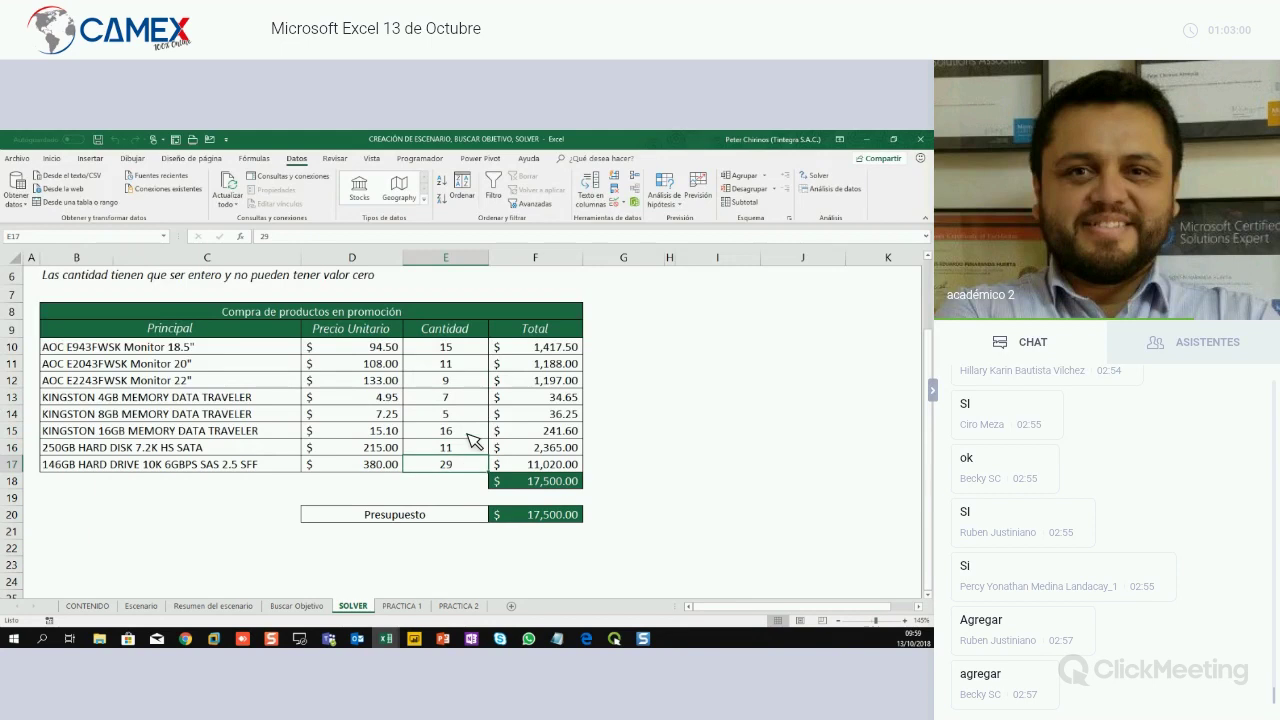
pyautogui.click(475, 354)
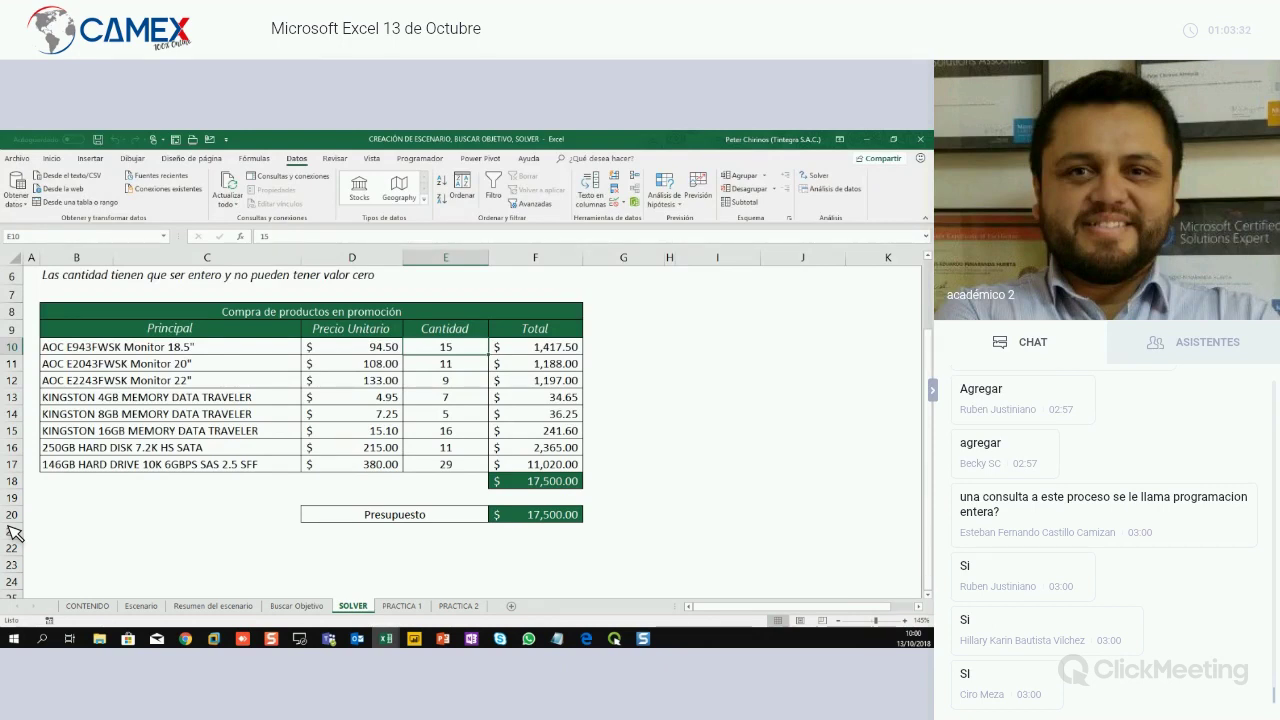
# Review the Solver parameters for the F18 total and close them without solving
pyautogui.click(578, 481)
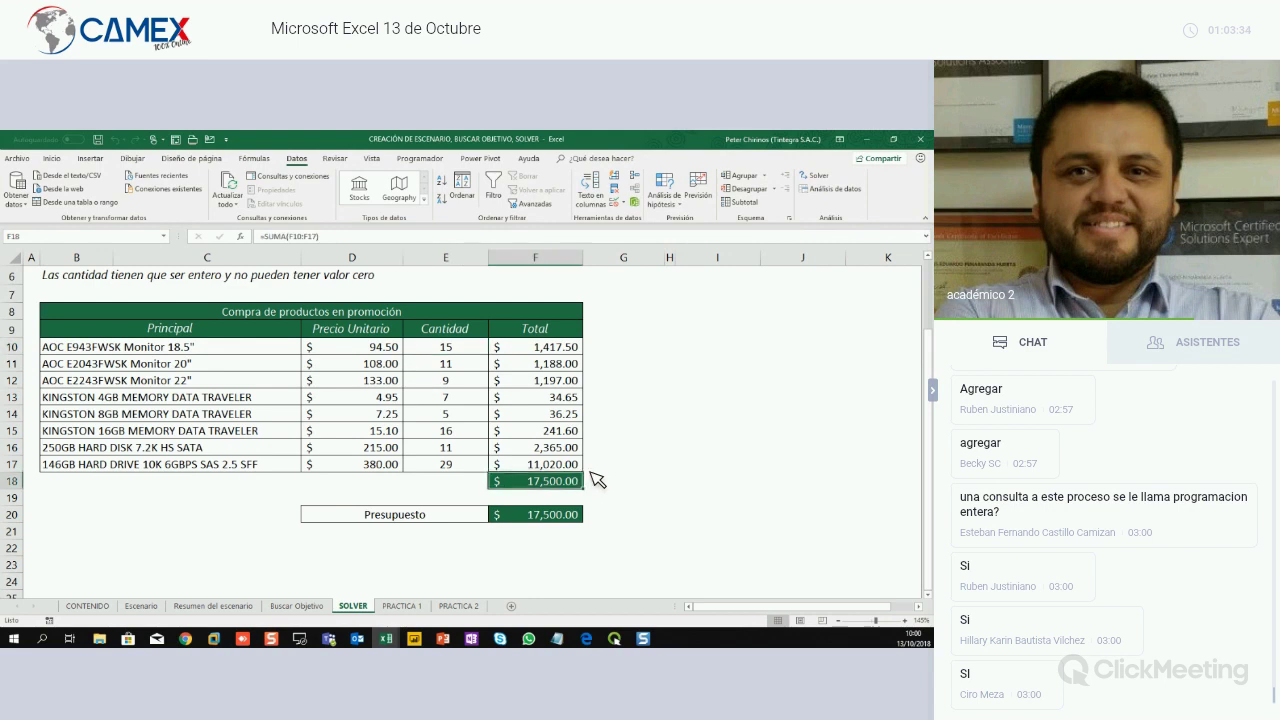
pyautogui.click(818, 178)
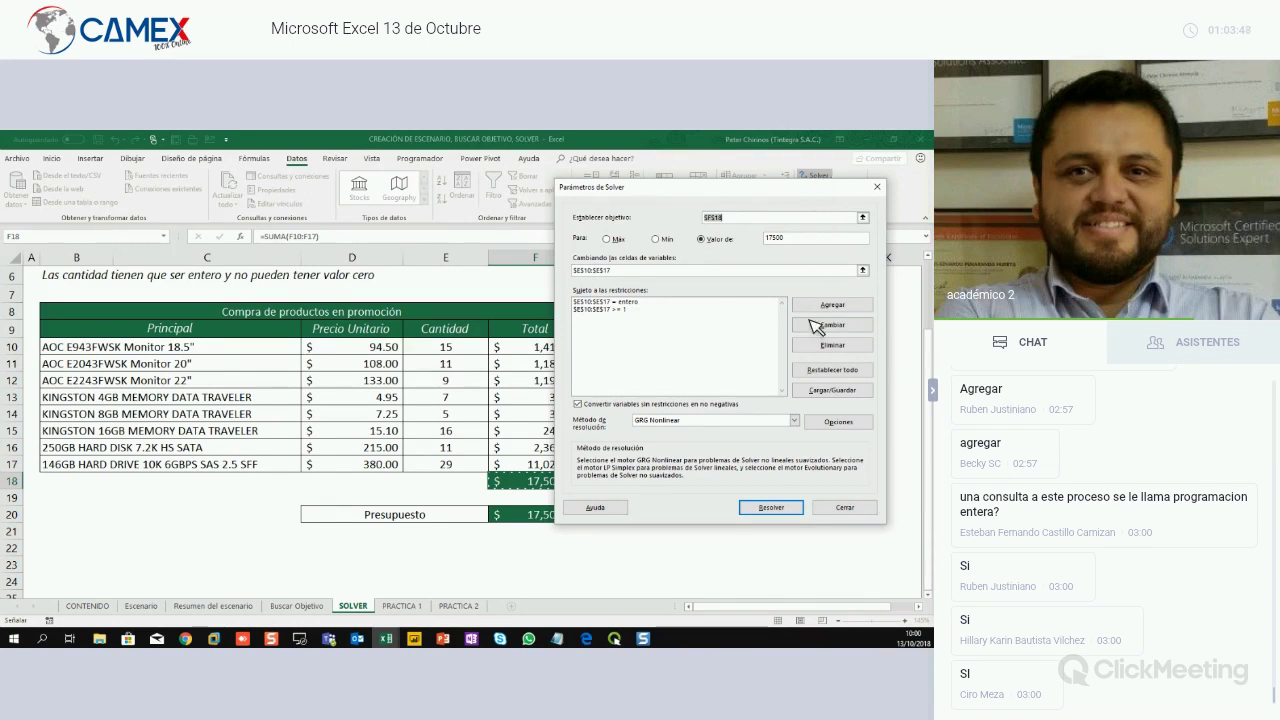
pyautogui.click(845, 508)
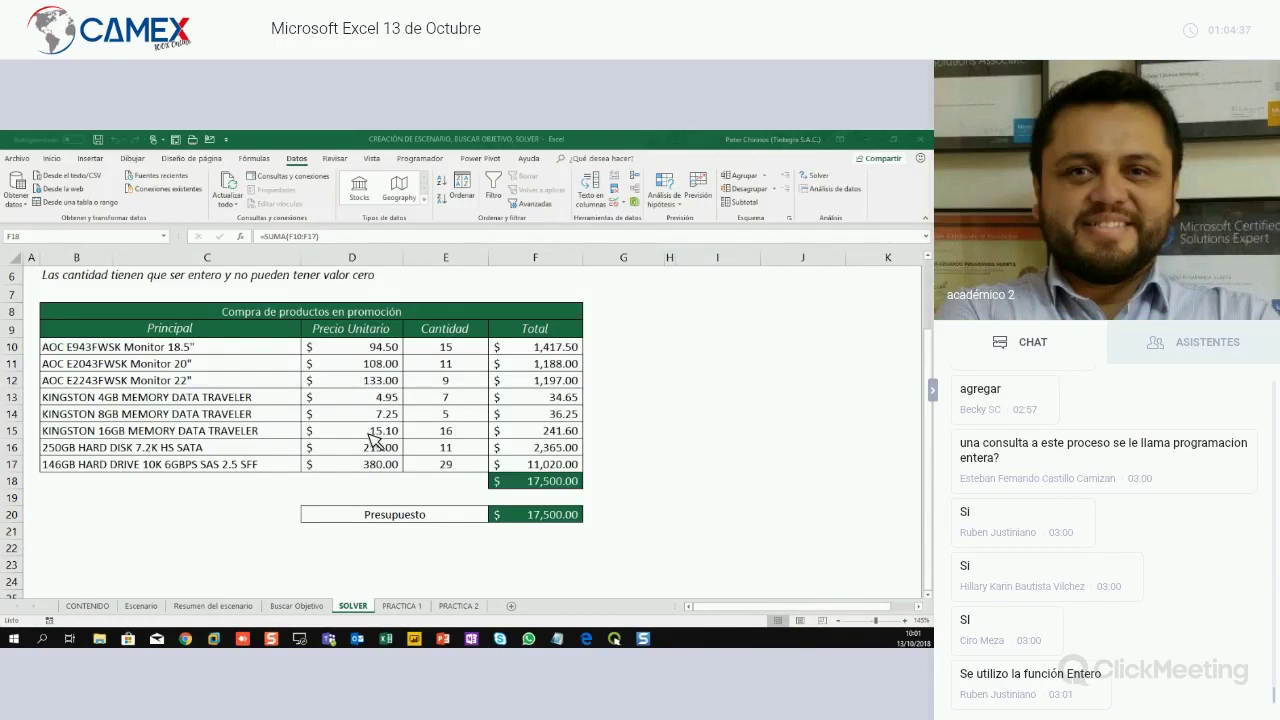
# Cancel the accidental edit of F18 and switch to the PRACTICA 1 sheet
pyautogui.hotkey('alt', 'Tab')
pyautogui.press('F2')
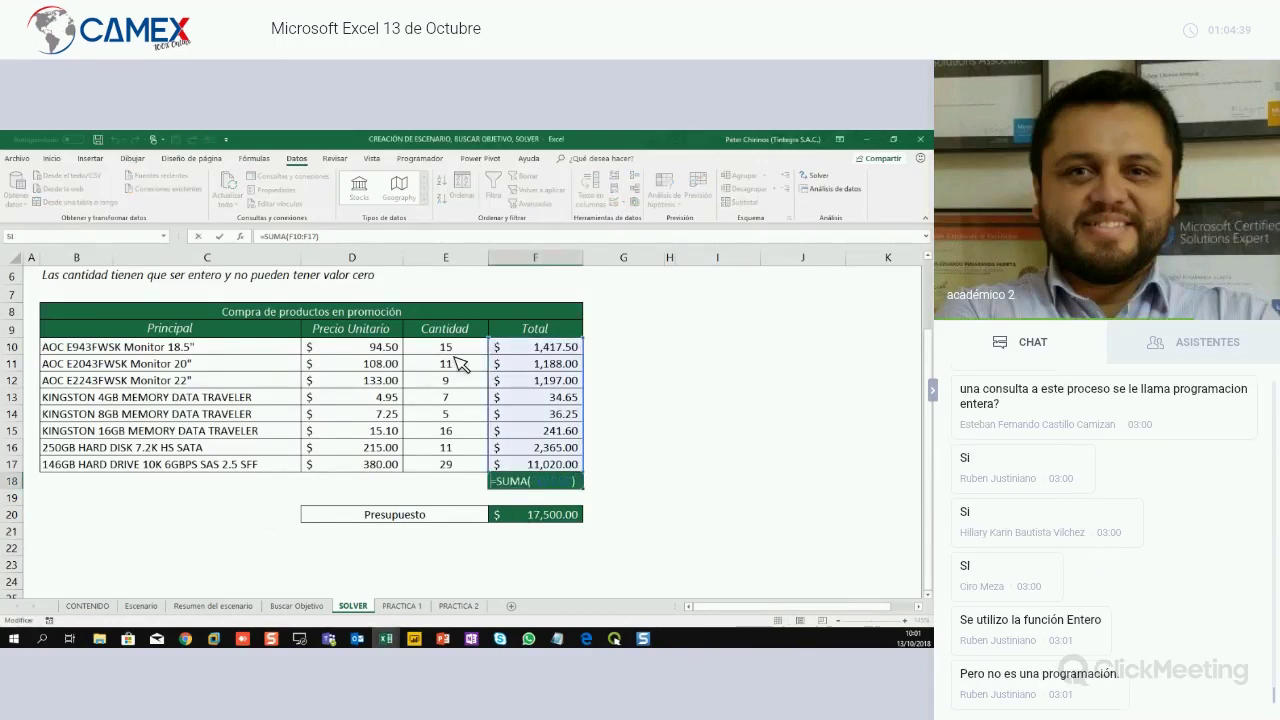
pyautogui.click(446, 363)
pyautogui.press('Escape')
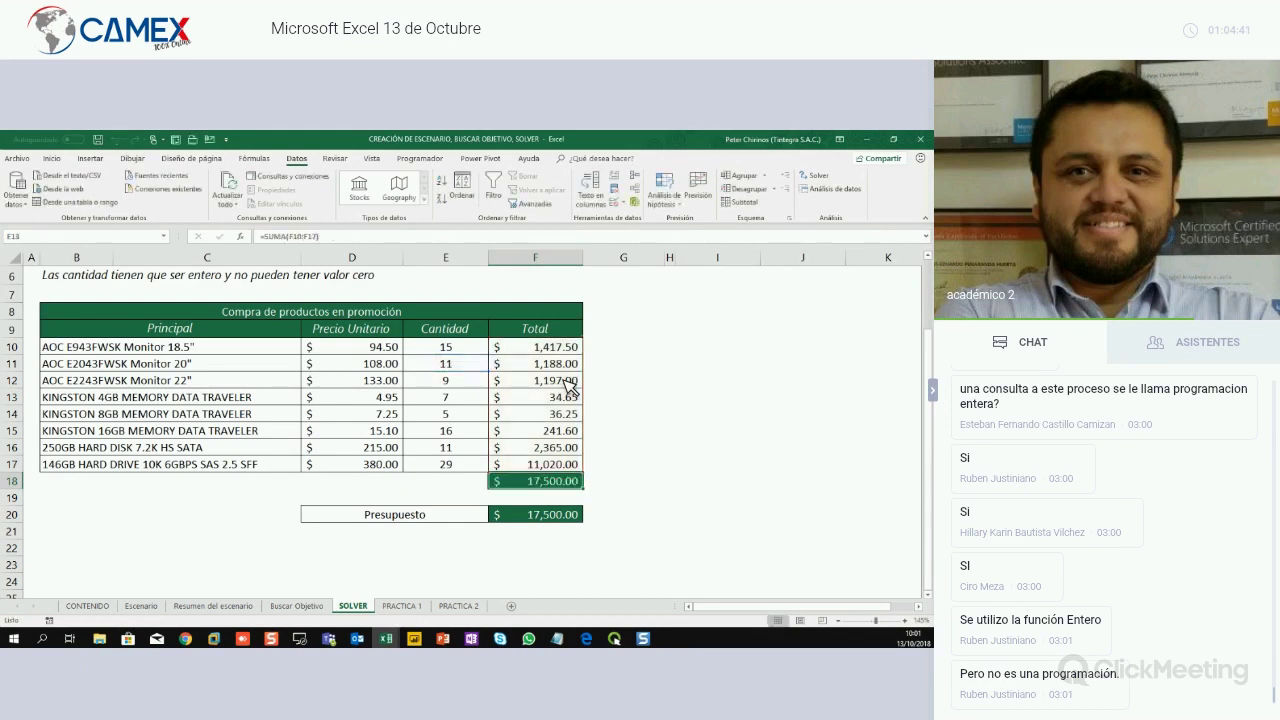
pyautogui.click(648, 398)
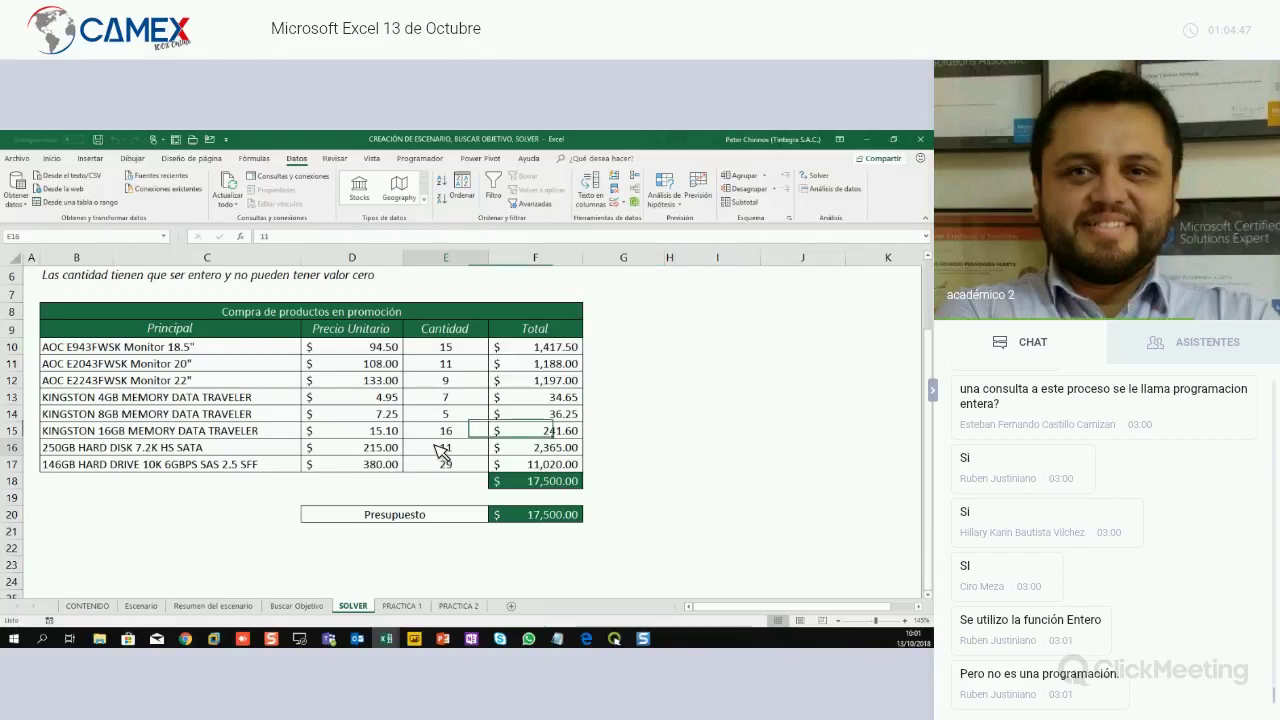
pyautogui.click(402, 606)
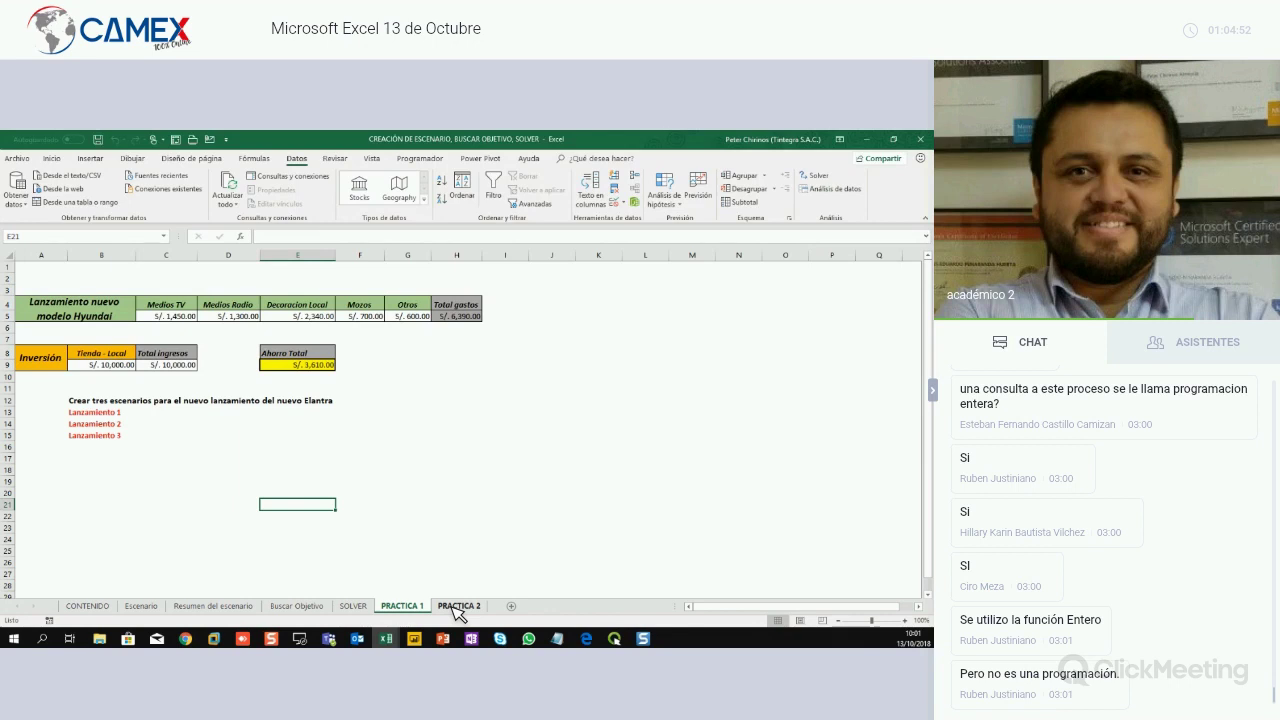
# Open the PRACTICA 2 pizza sheet and undo the accidental picture move
pyautogui.click(458, 606)
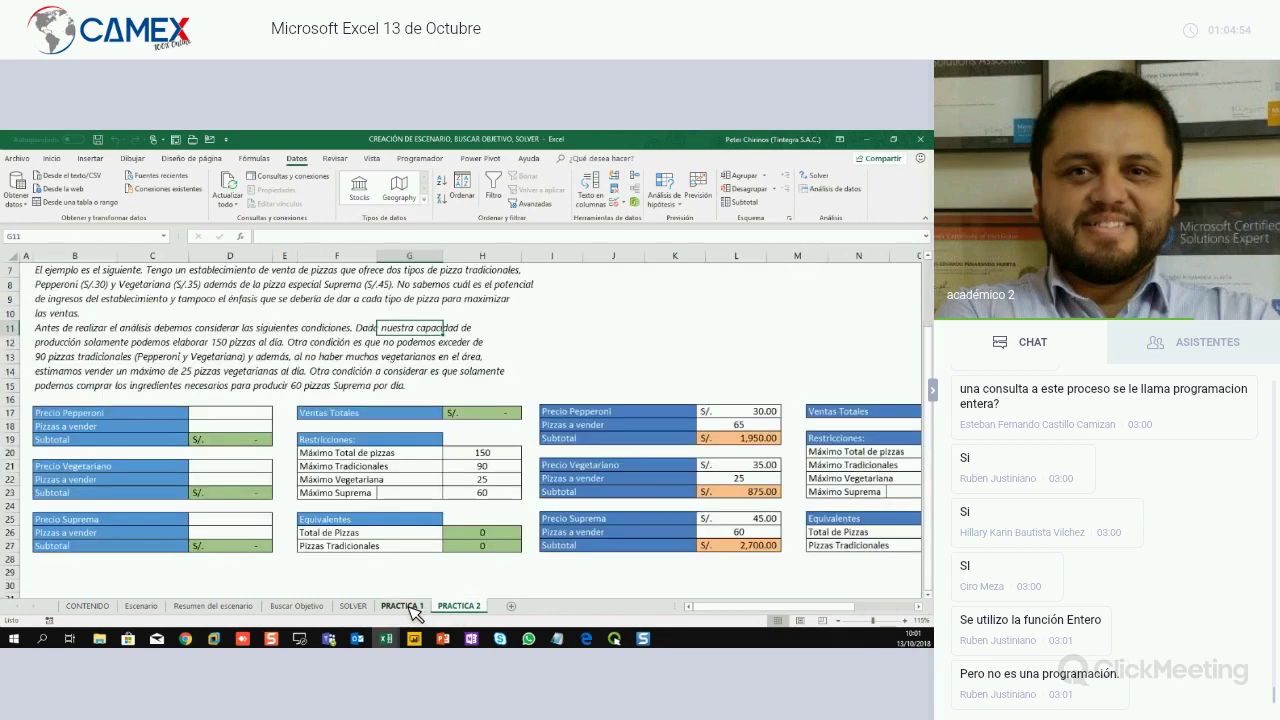
pyautogui.click(404, 606)
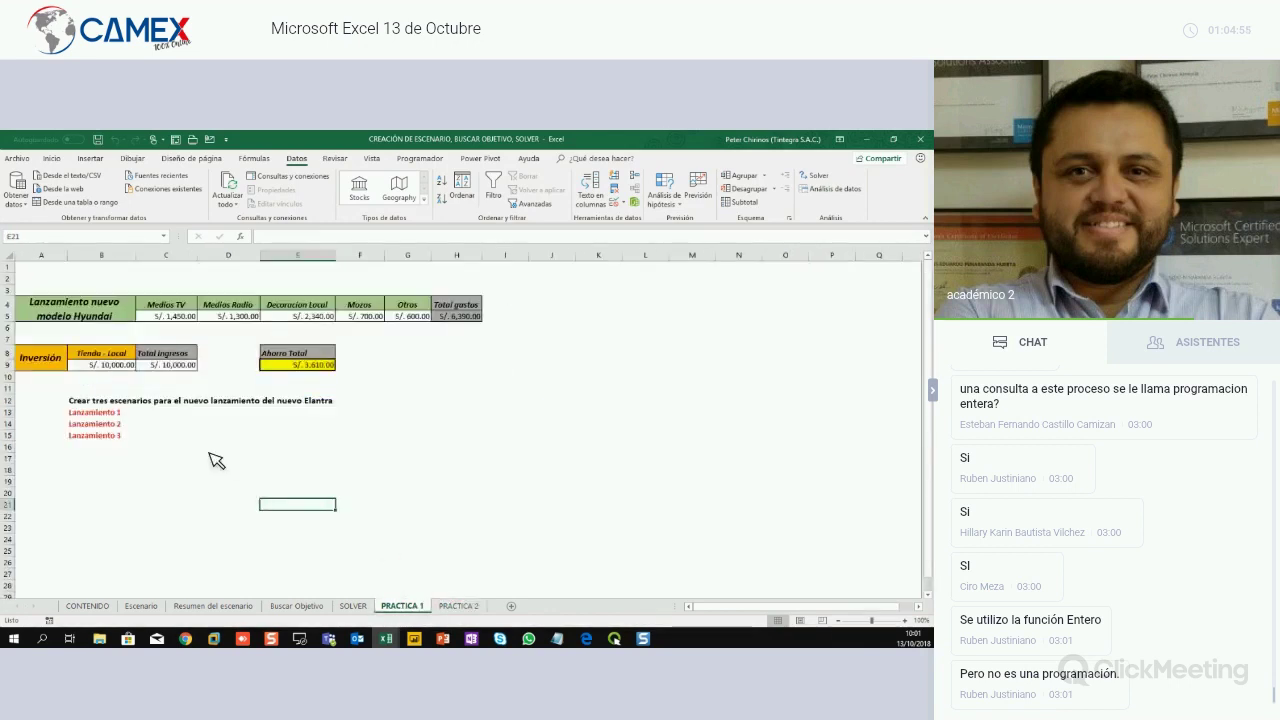
pyautogui.click(458, 606)
pyautogui.moveTo(690, 520); pyautogui.dragTo(678, 516)
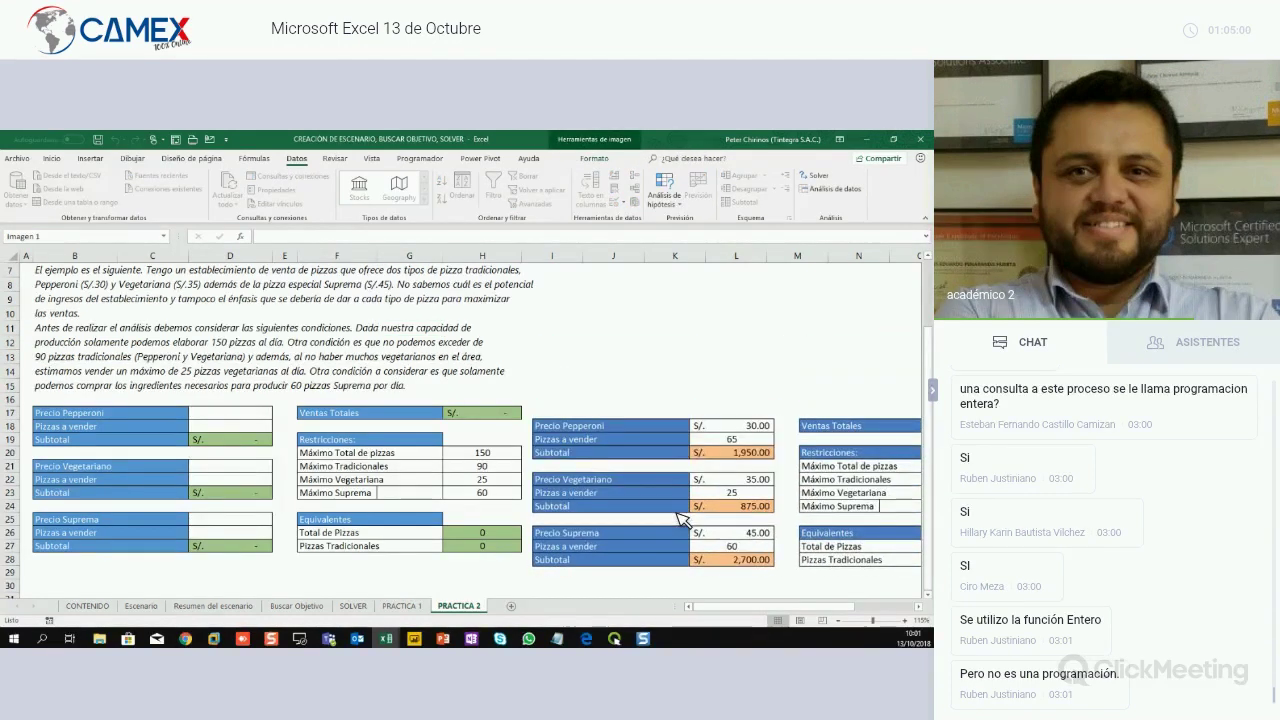
pyautogui.hotkey('ctrl', 'z')
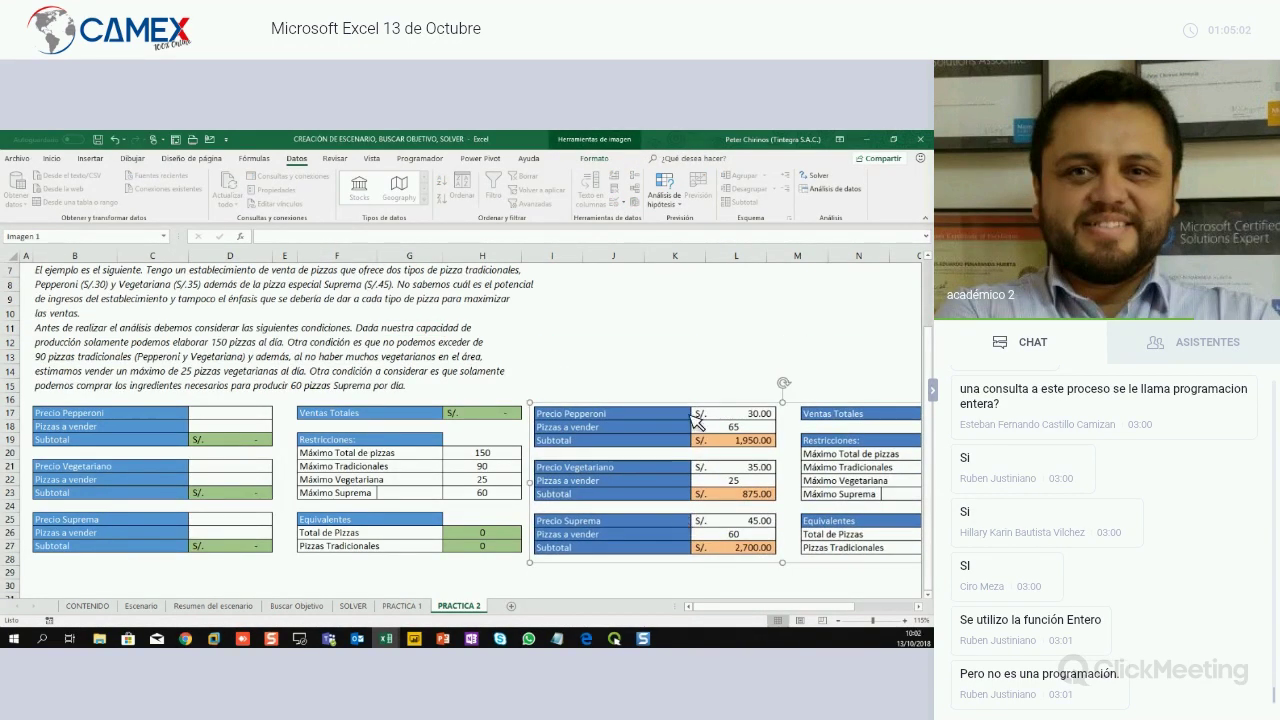
pyautogui.click(680, 357)
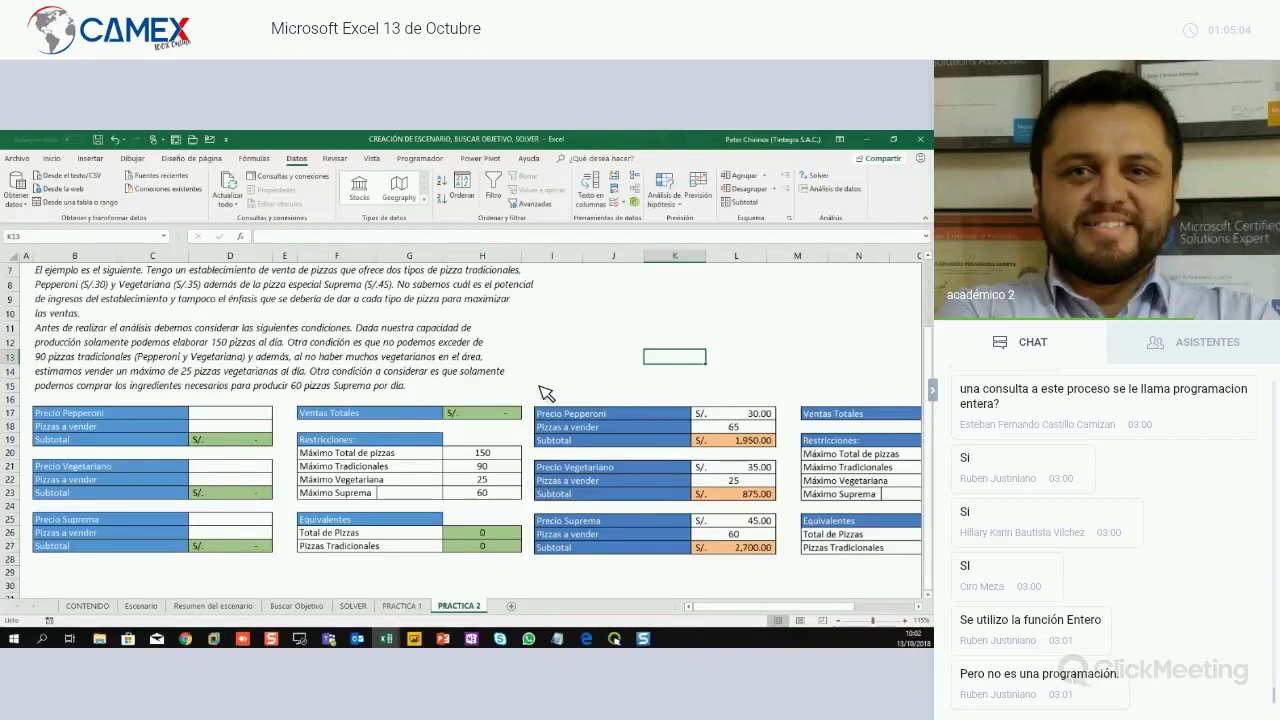
# Read the pizza exercise description, then go through PRACTICA 1 to the CONTENIDO cover sheet
pyautogui.scroll(2, 88, 372)
pyautogui.moveTo(88, 372); pyautogui.dragTo(588, 478)
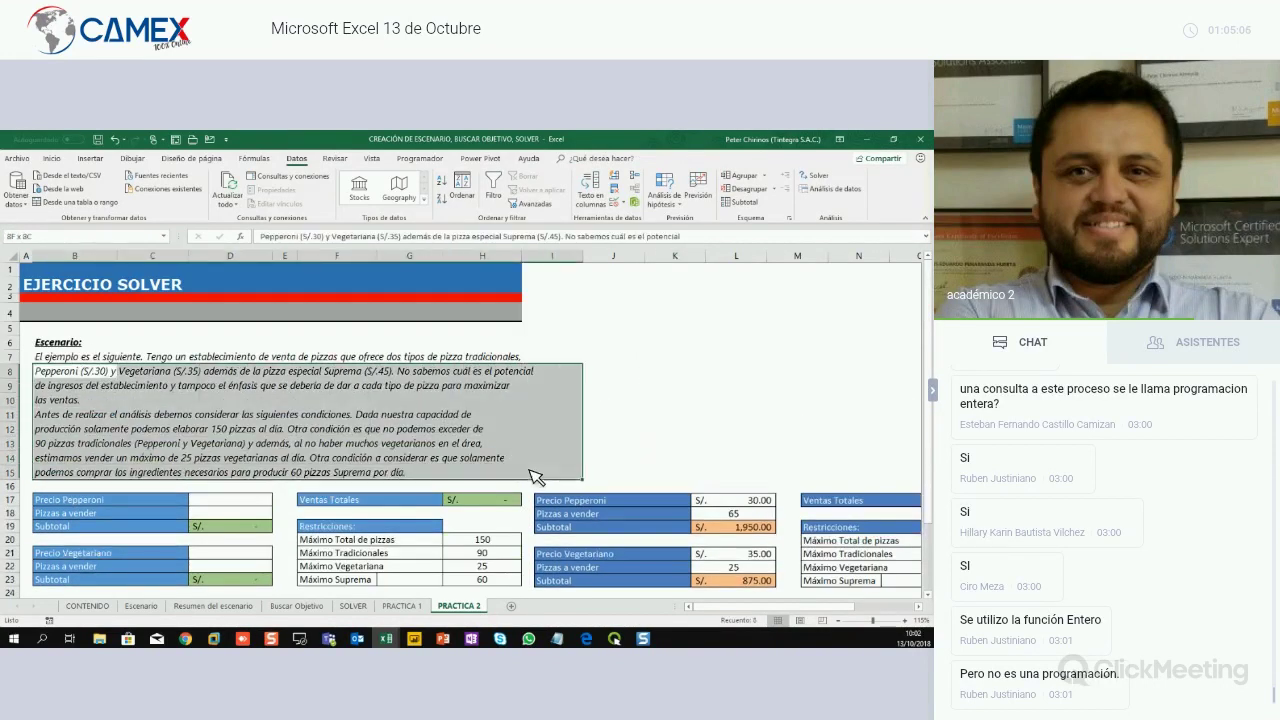
pyautogui.click(626, 432)
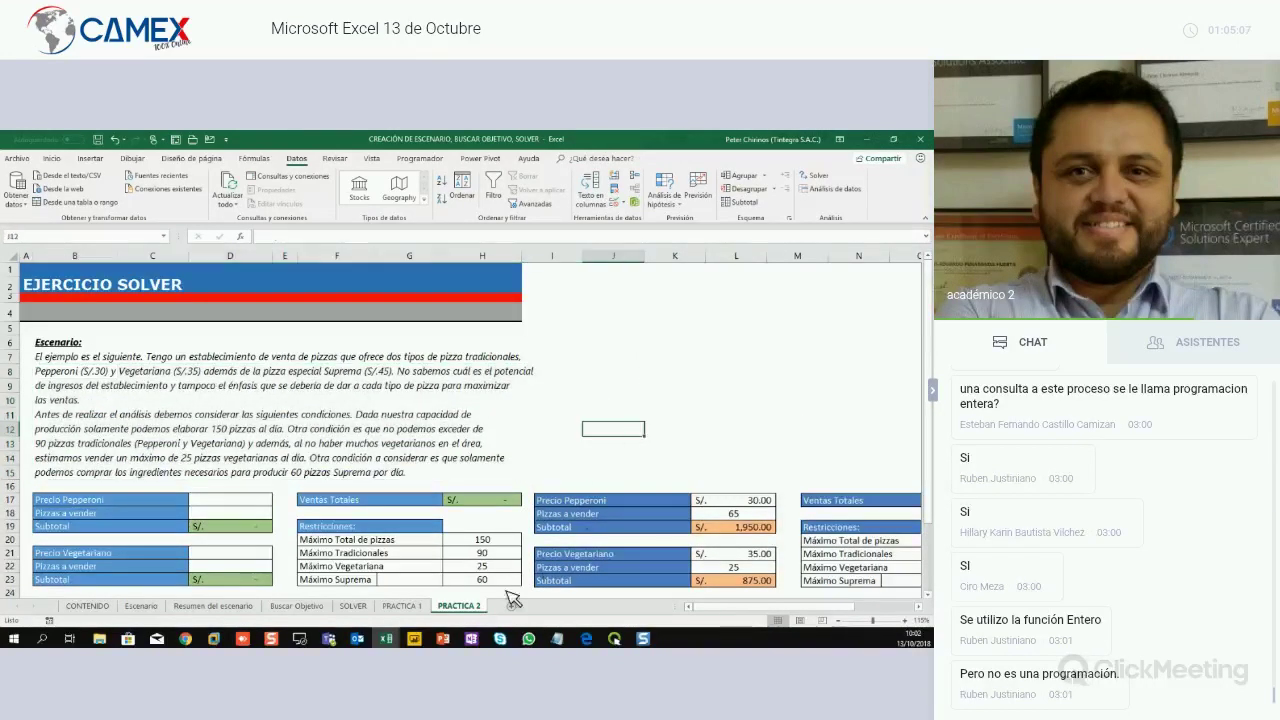
pyautogui.click(398, 606)
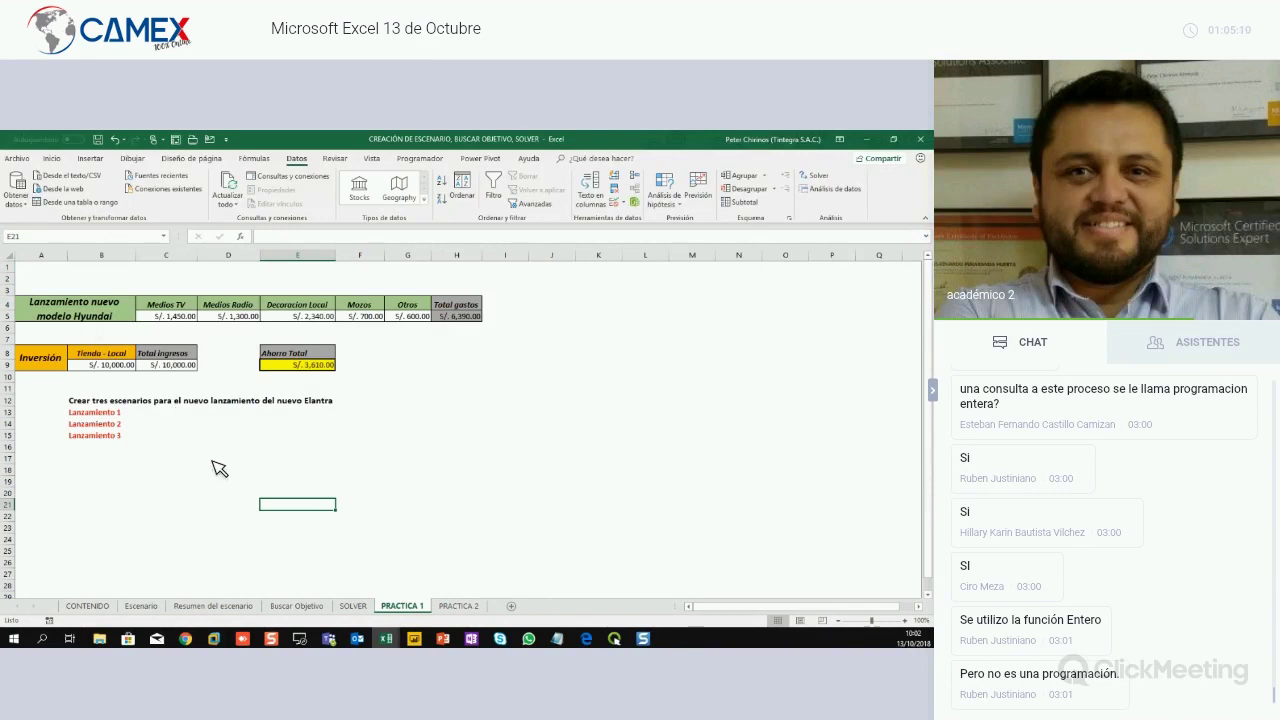
pyautogui.click(136, 611)
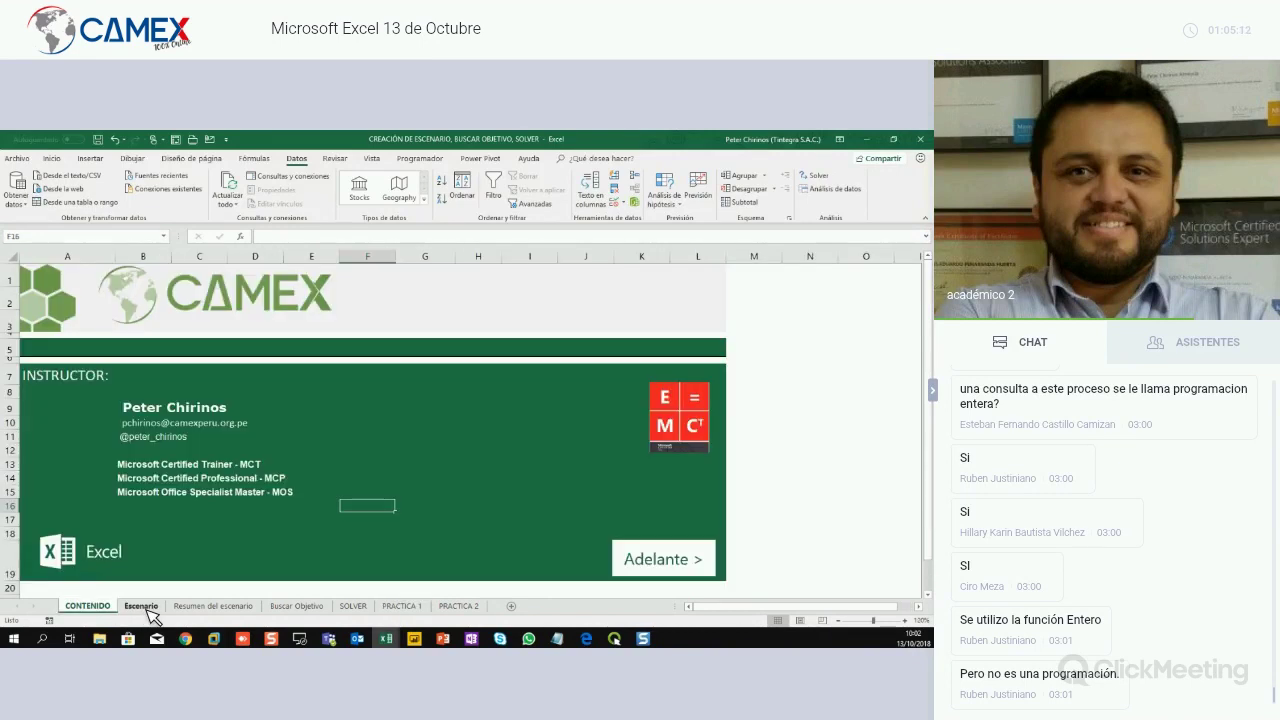
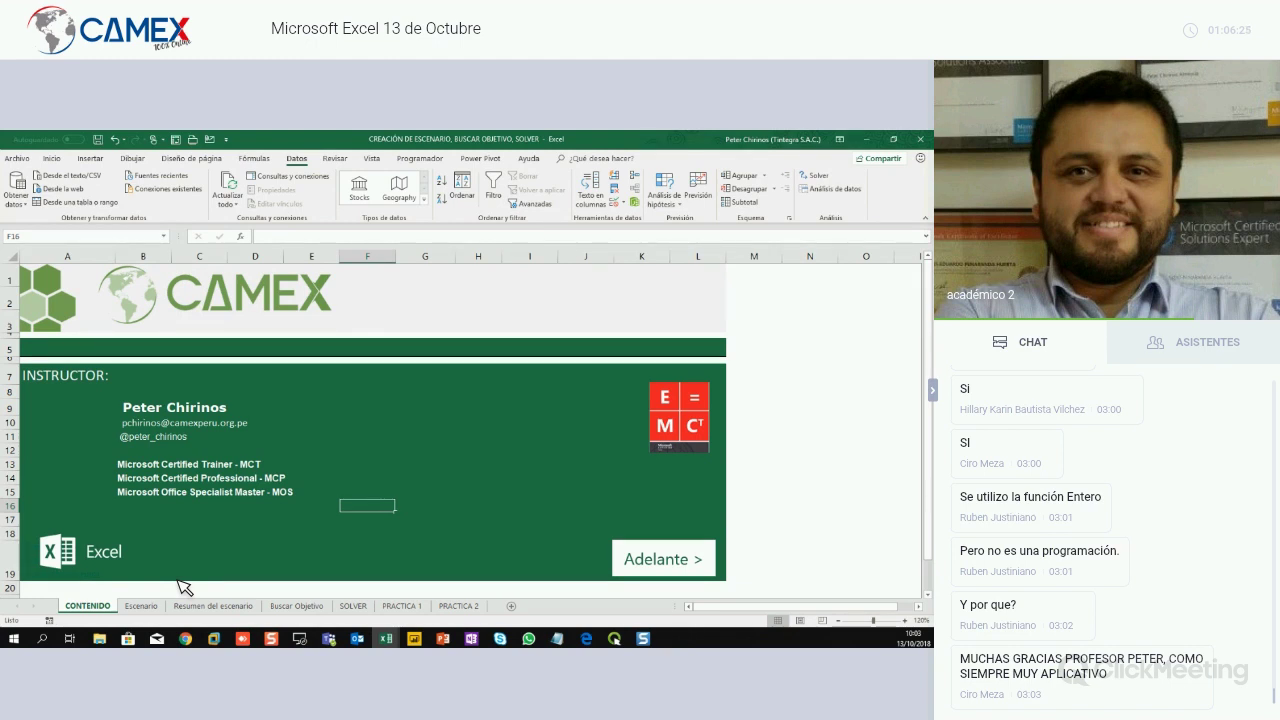
# Highlight the instructor's name, contact details and social handle on the CONTENIDO sheet
pyautogui.click(354, 466)
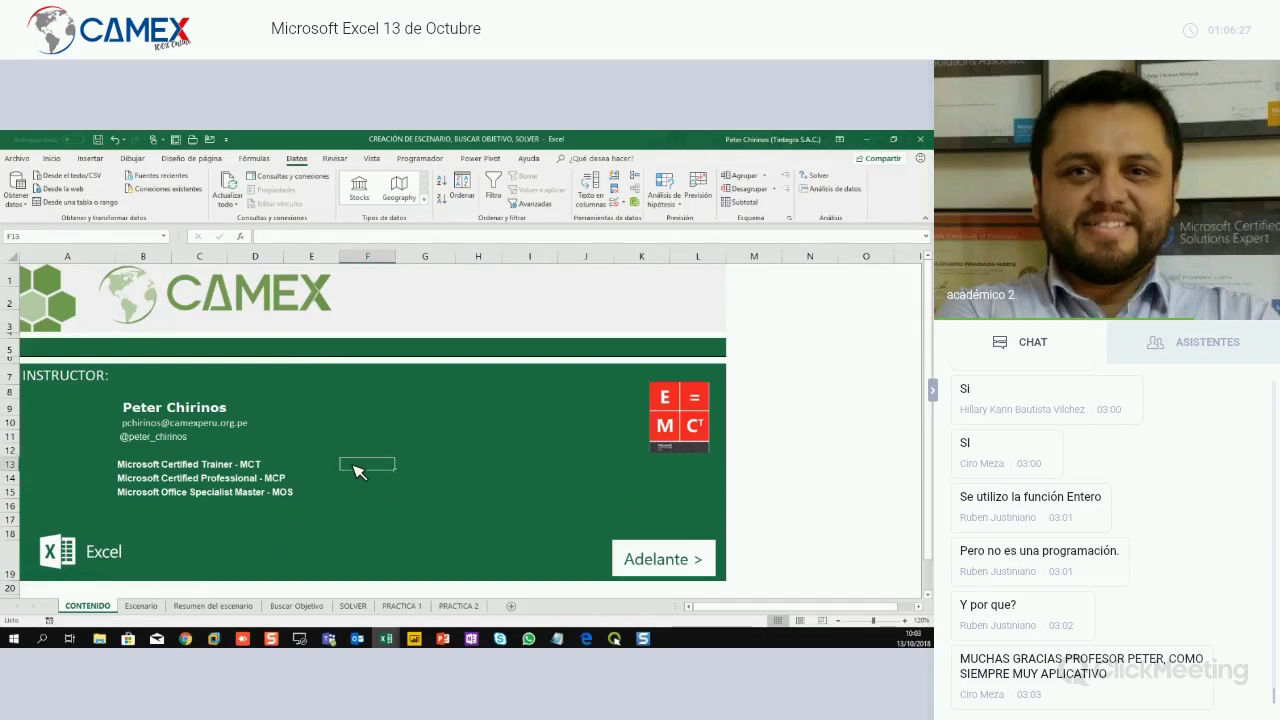
pyautogui.moveTo(102, 411); pyautogui.dragTo(326, 459)
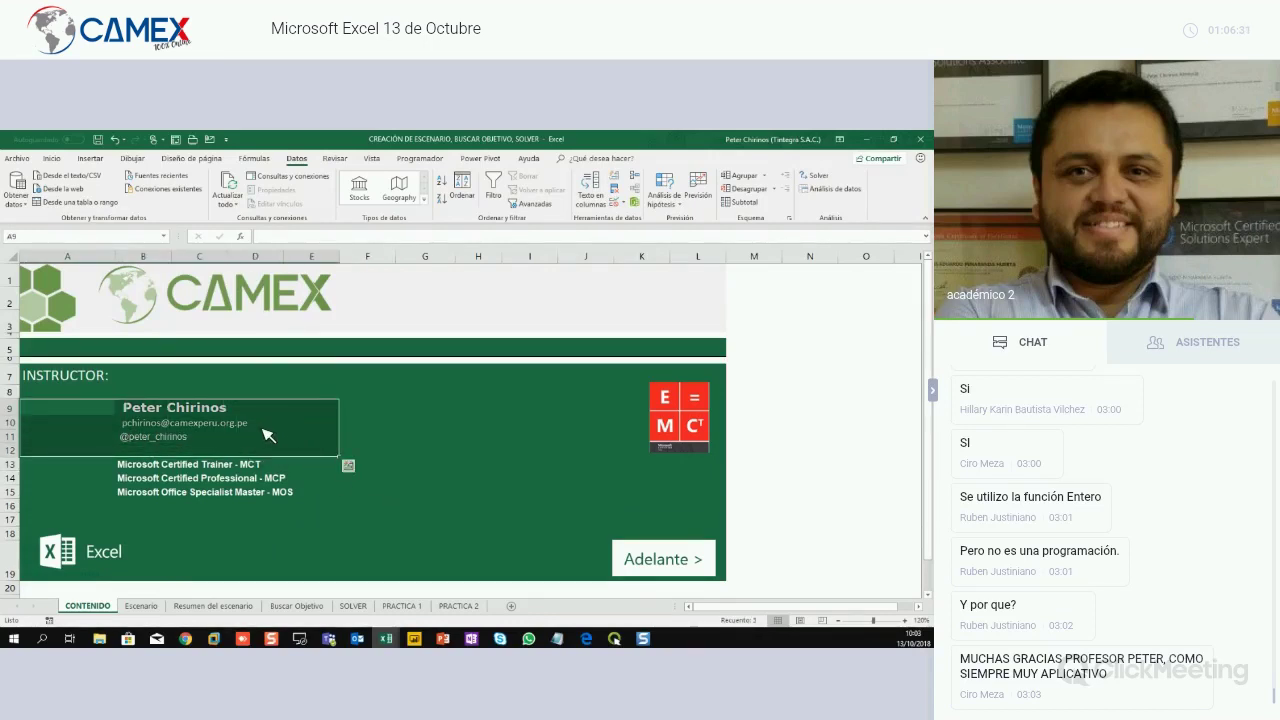
pyautogui.click(165, 437)
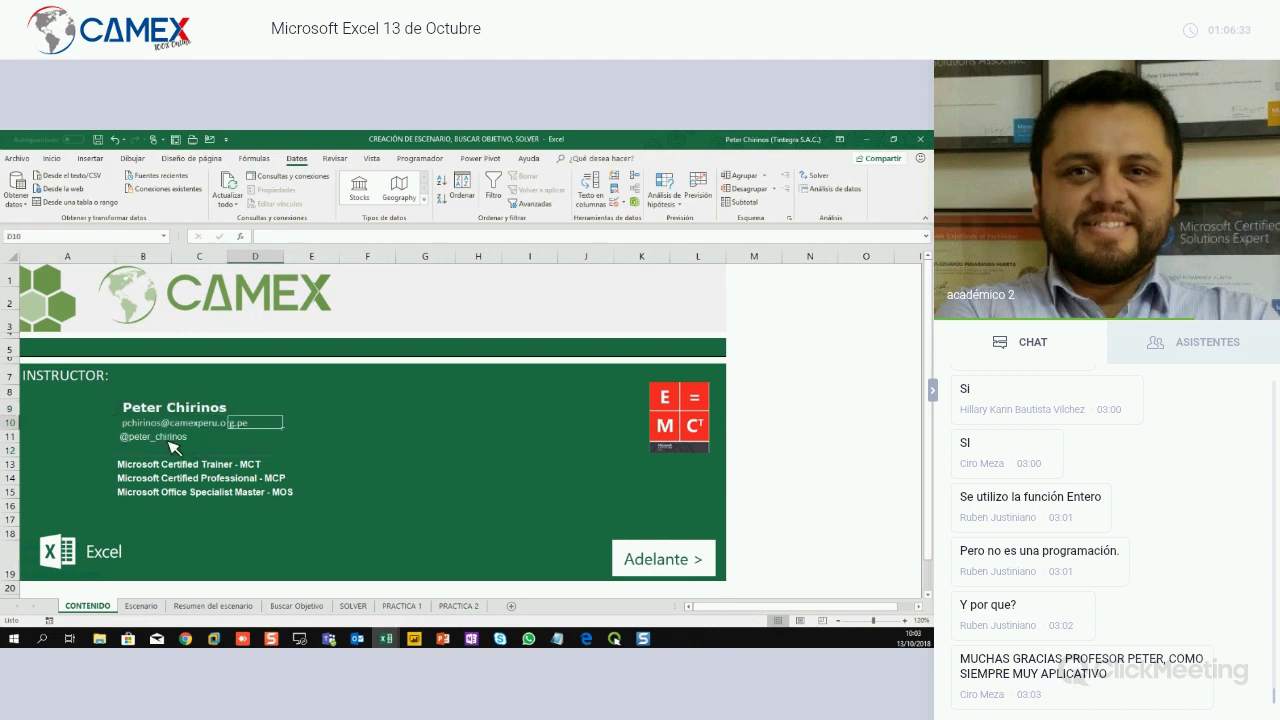
pyautogui.click(297, 460)
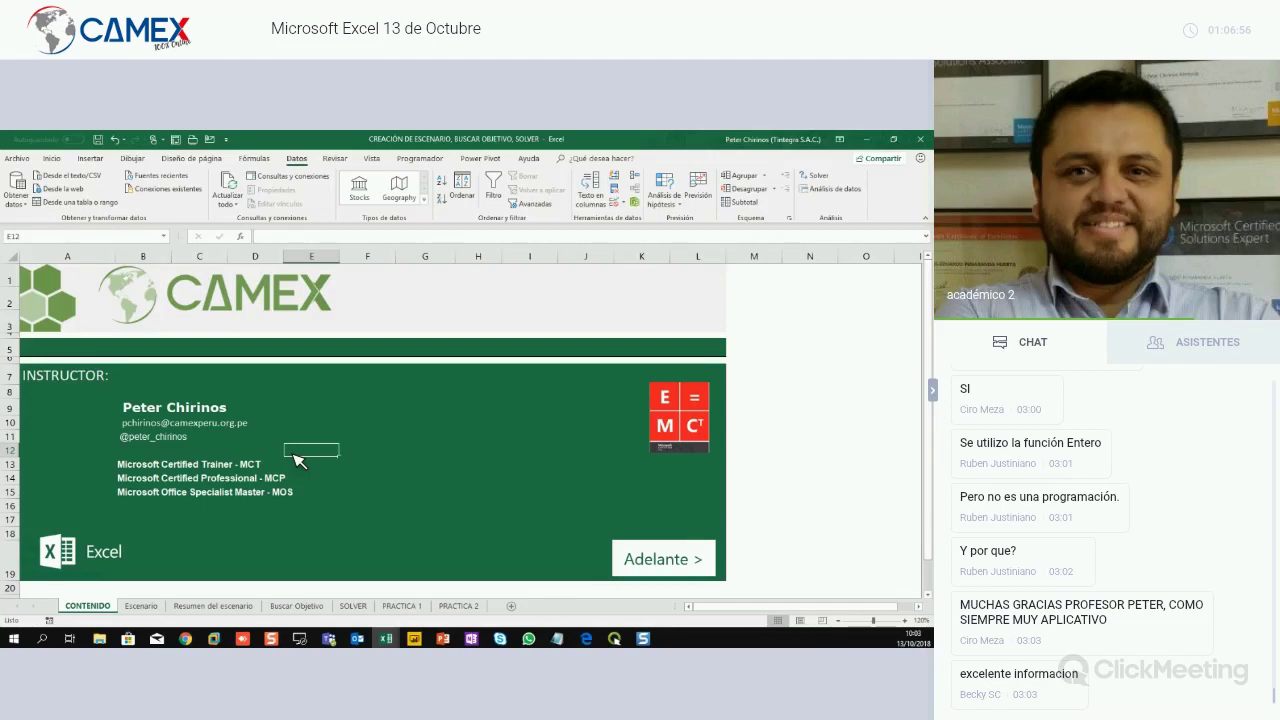
# Move between empty cells, then bring up the PowerPoint presentation from the taskbar
pyautogui.click(384, 423)
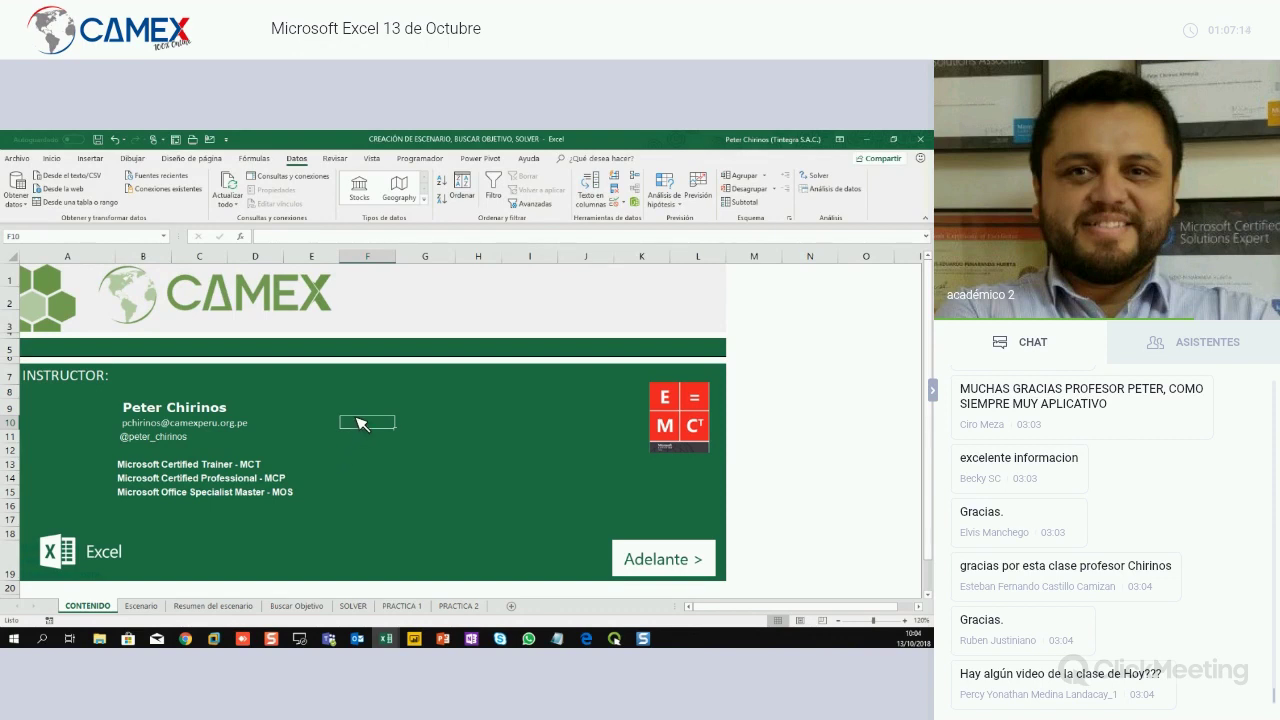
pyautogui.click(381, 451)
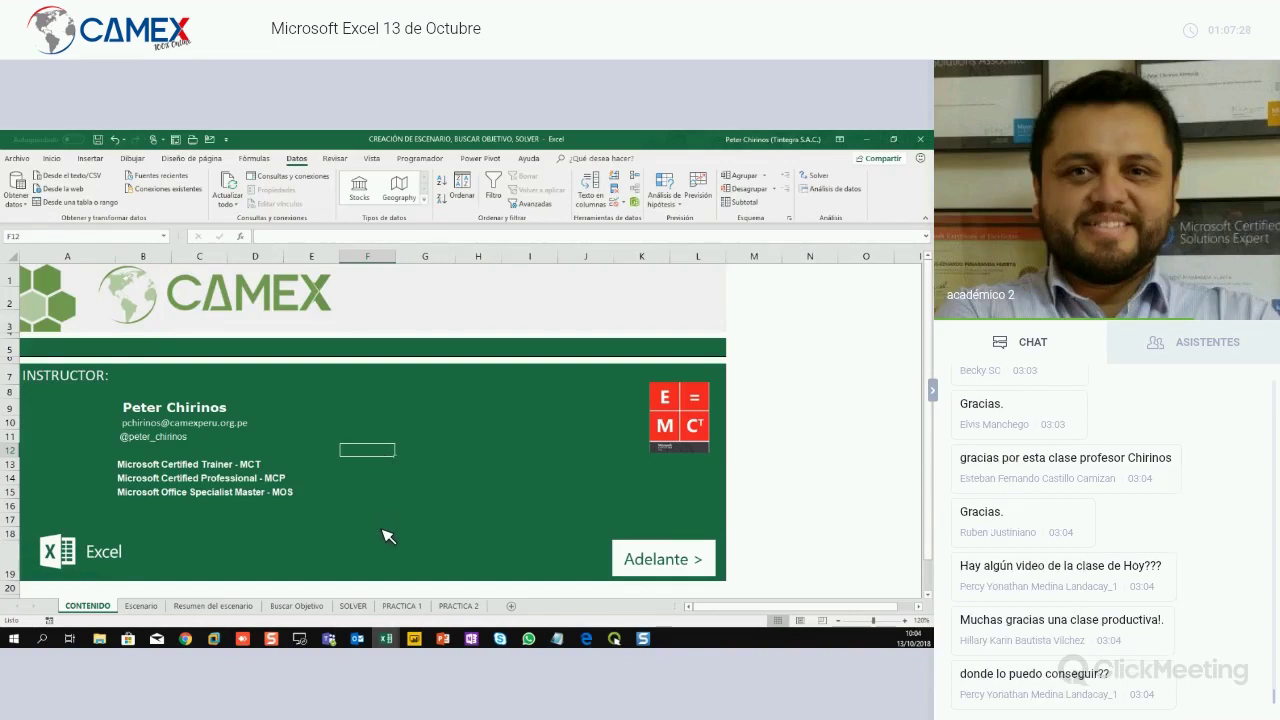
pyautogui.click(366, 438)
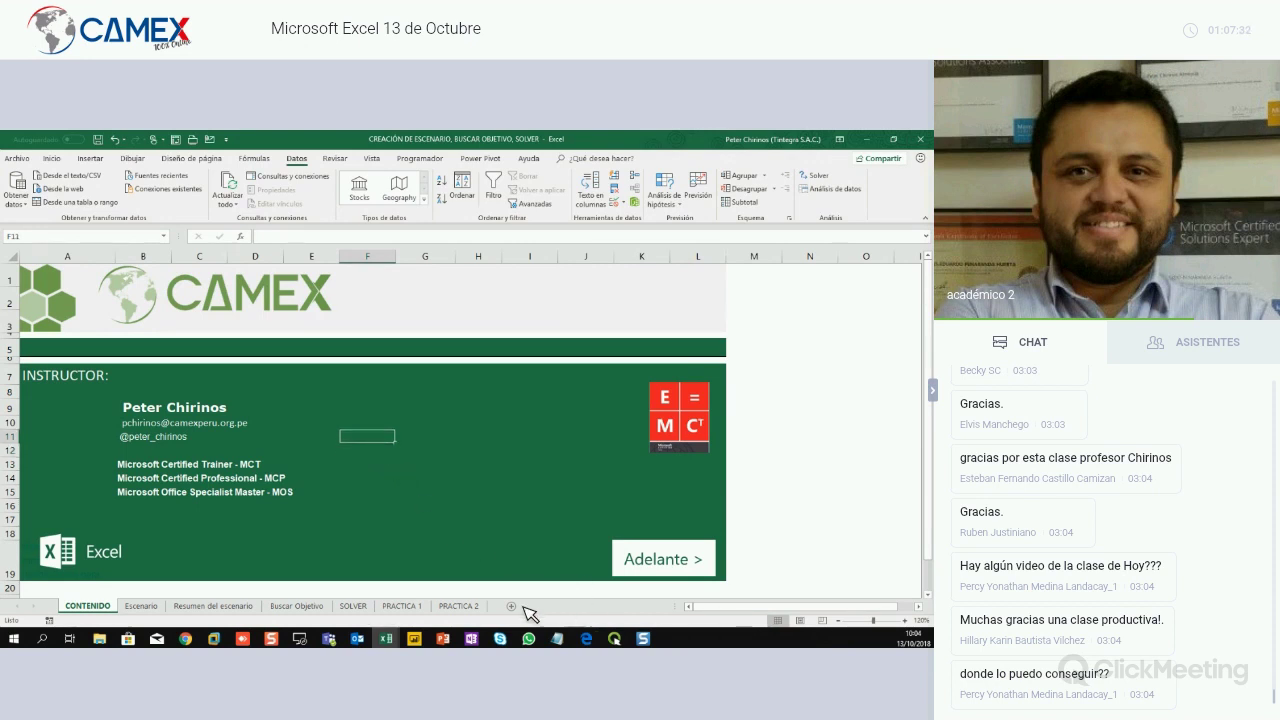
pyautogui.click(445, 643)
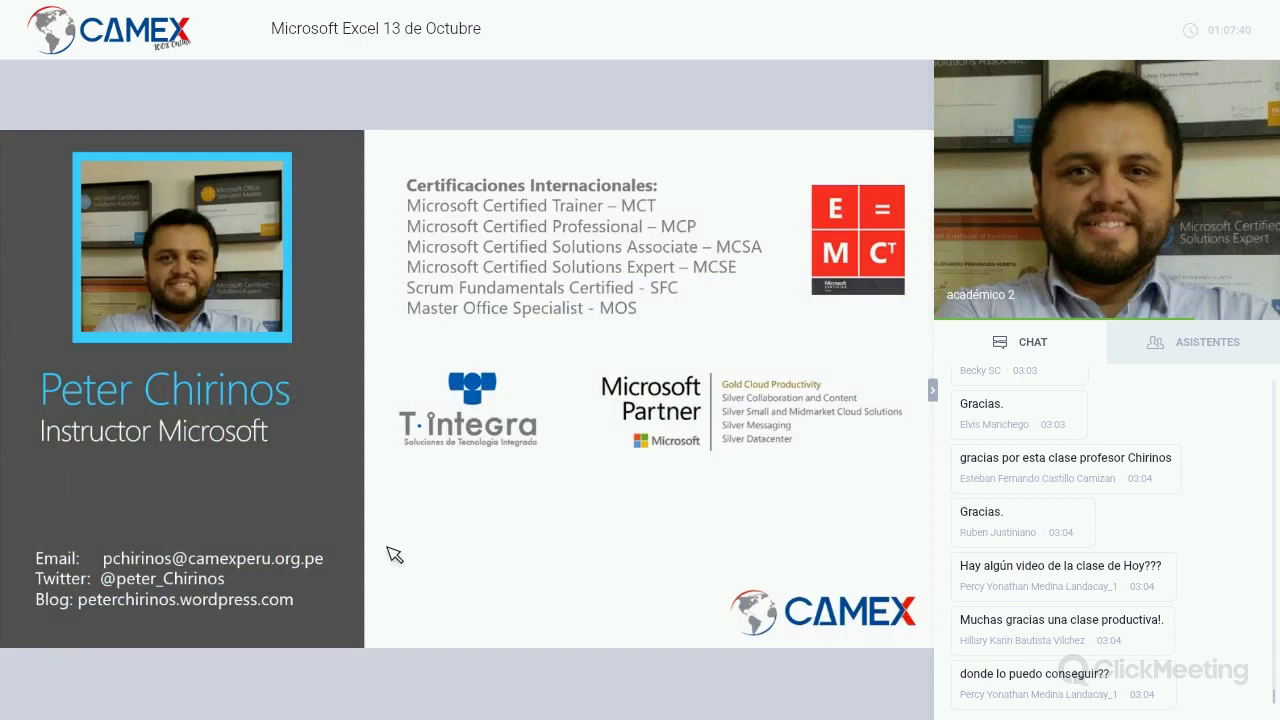
# Switch the slide show pointer to Puntero láser on the instructor profile slide
pyautogui.click(56, 638)
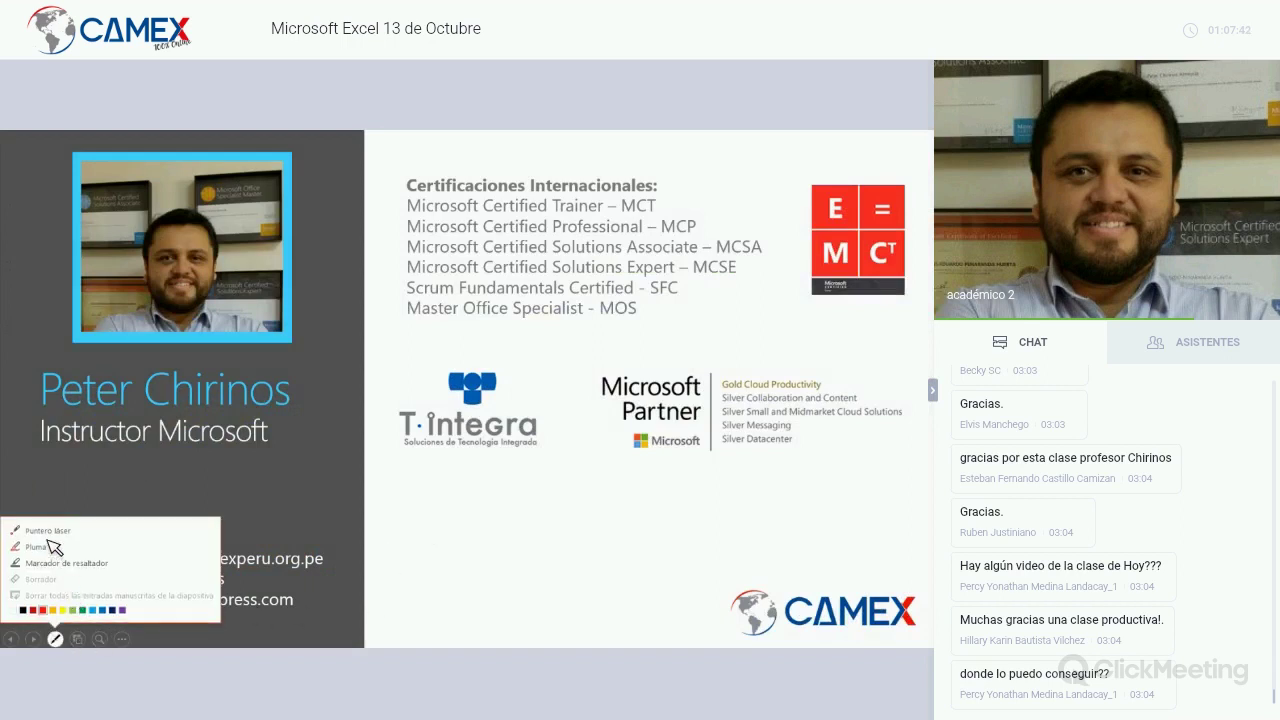
pyautogui.click(45, 526)
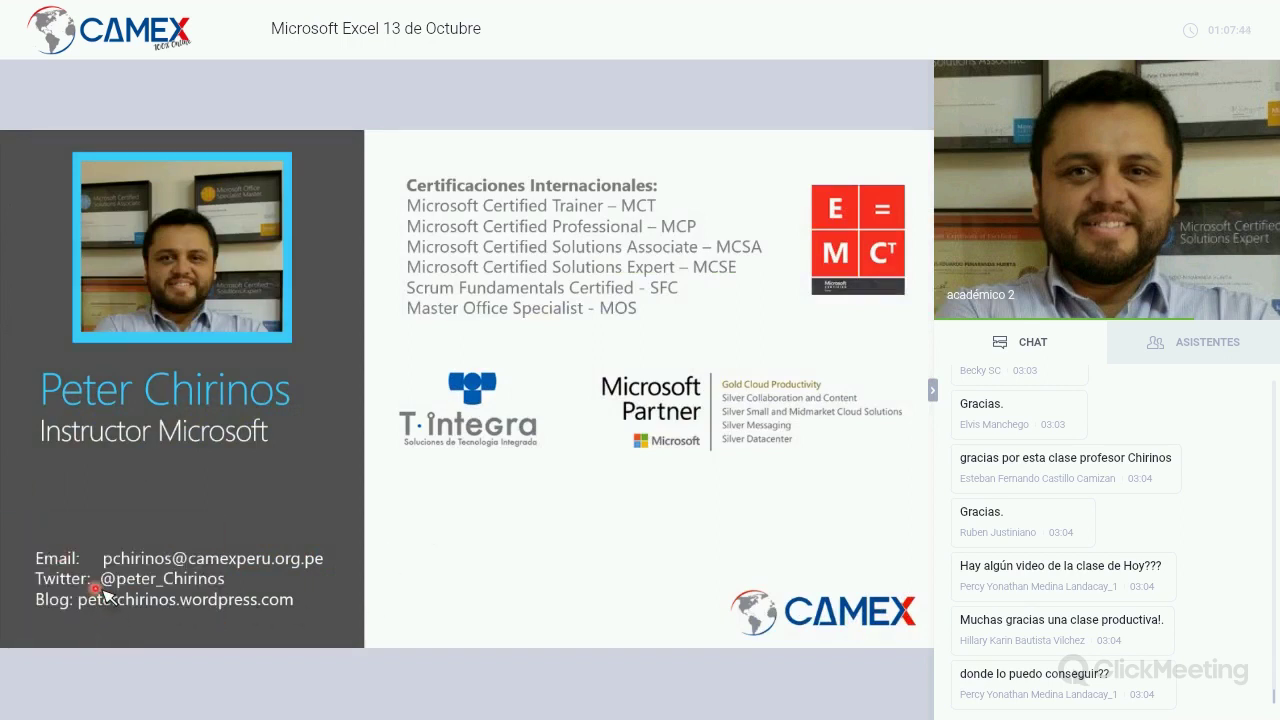